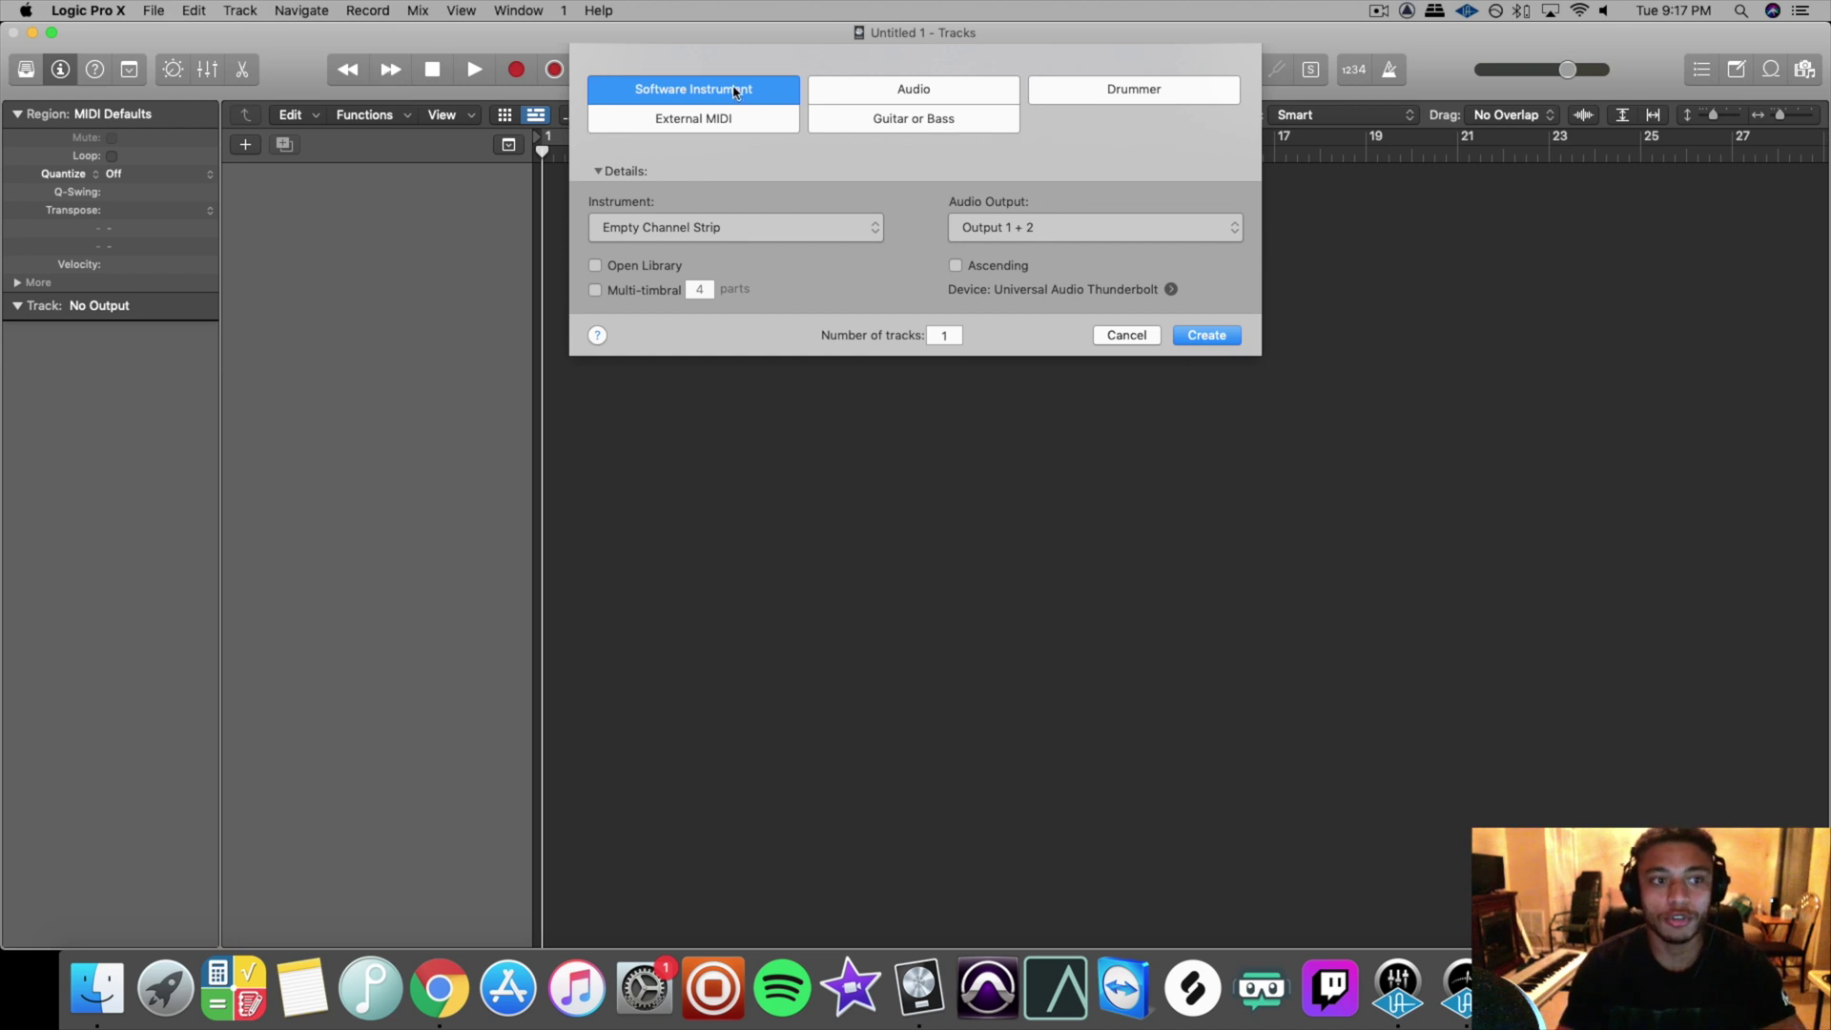
Step: Create an audio track, drop Ocarina (147 BPM C Major).wav on it, and import its 147 BPM tempo
click(930, 91)
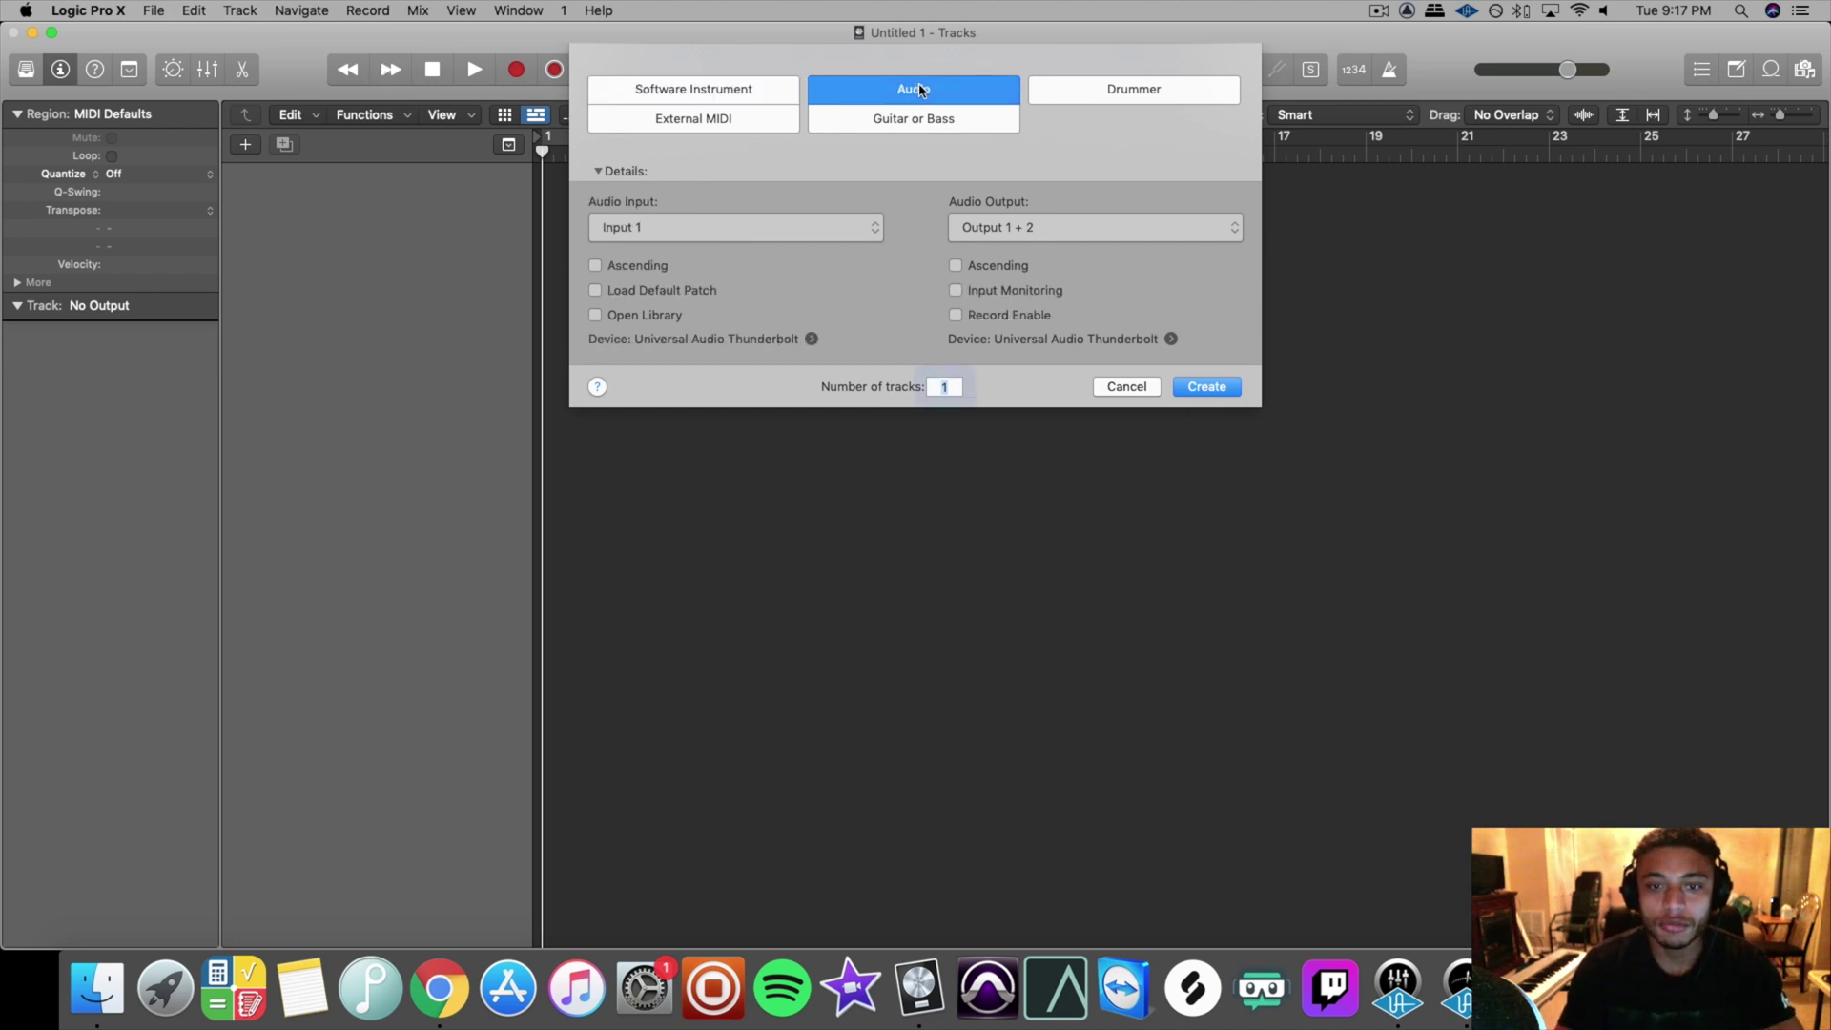
click(1195, 389)
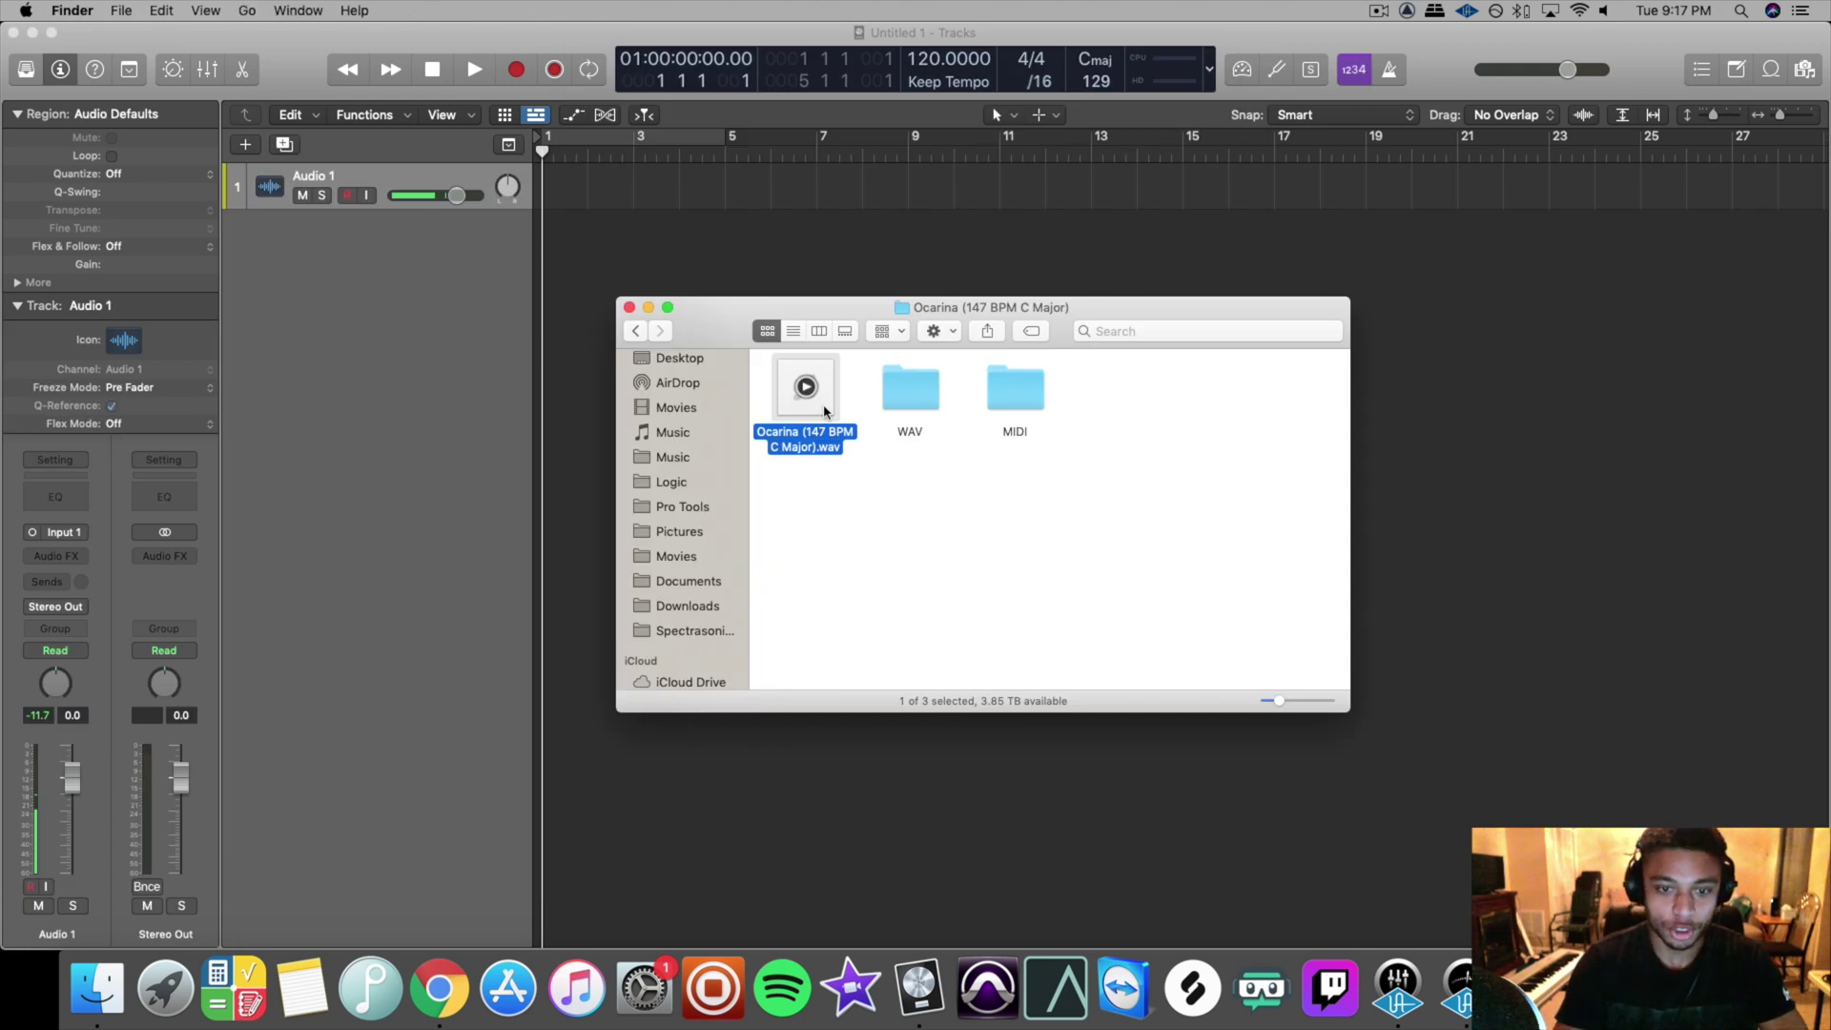
drag(824, 410, 495, 189)
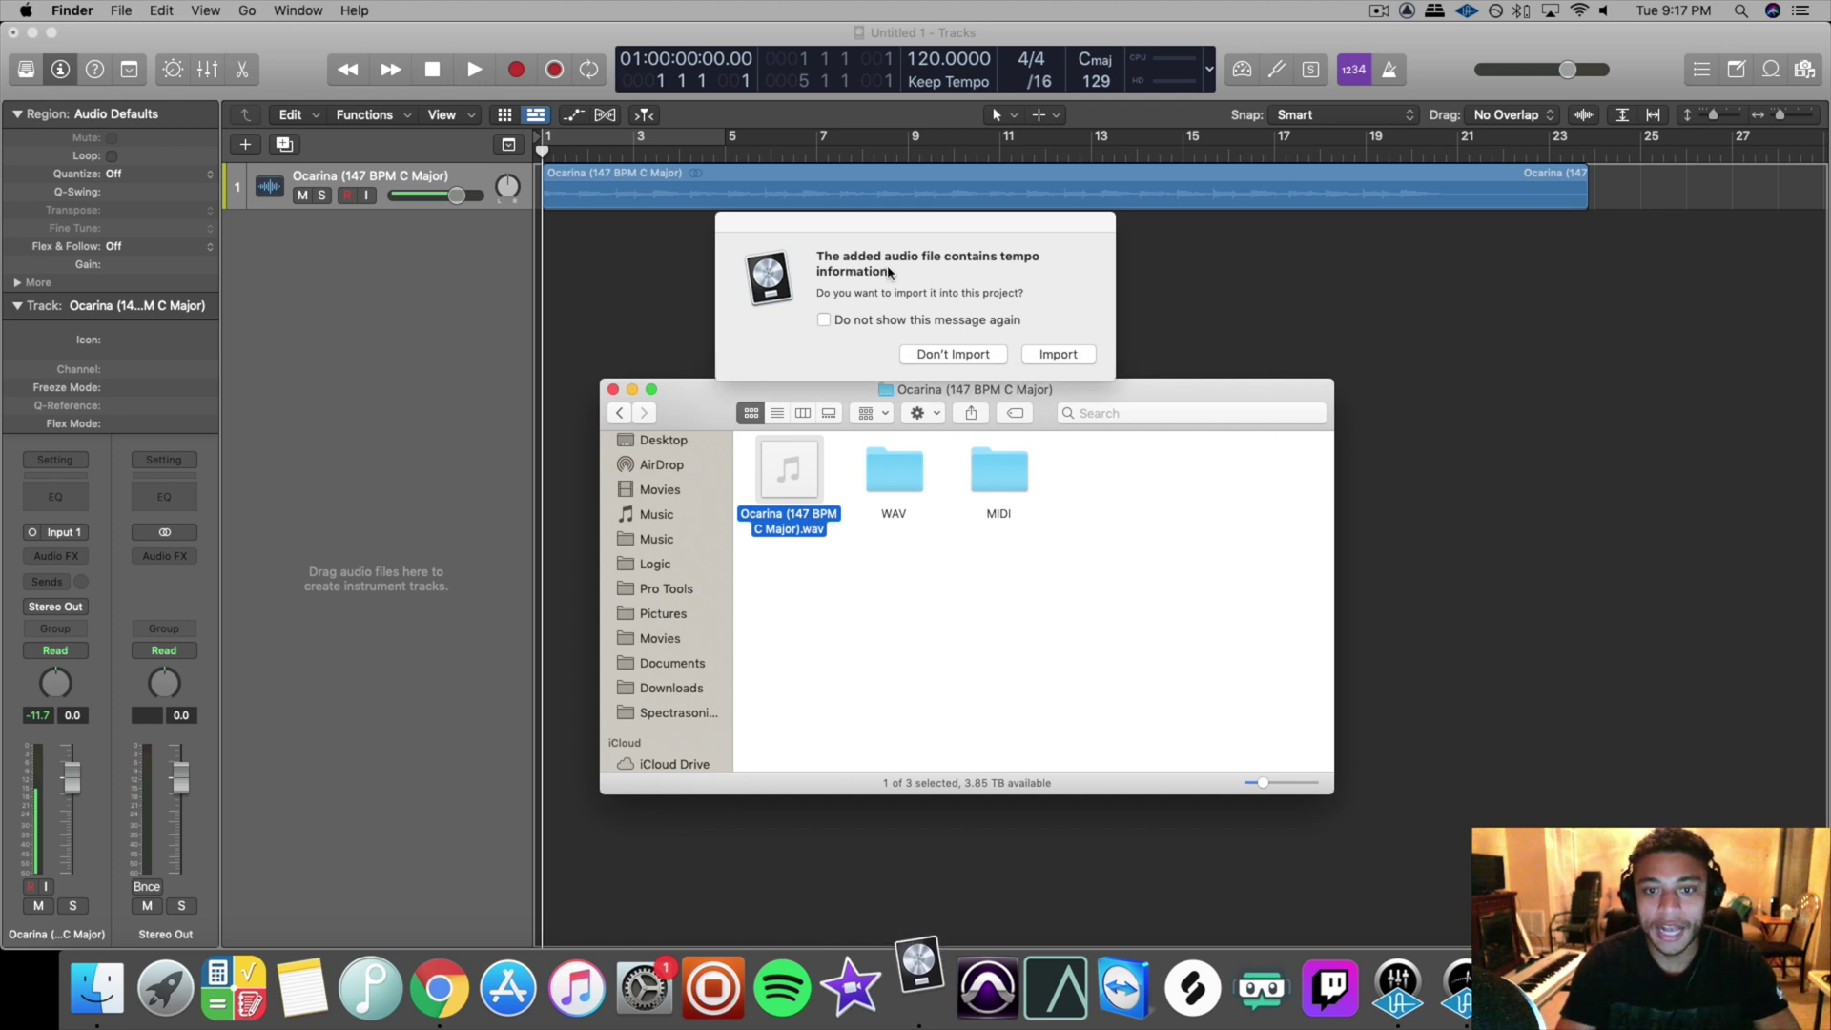
click(1060, 355)
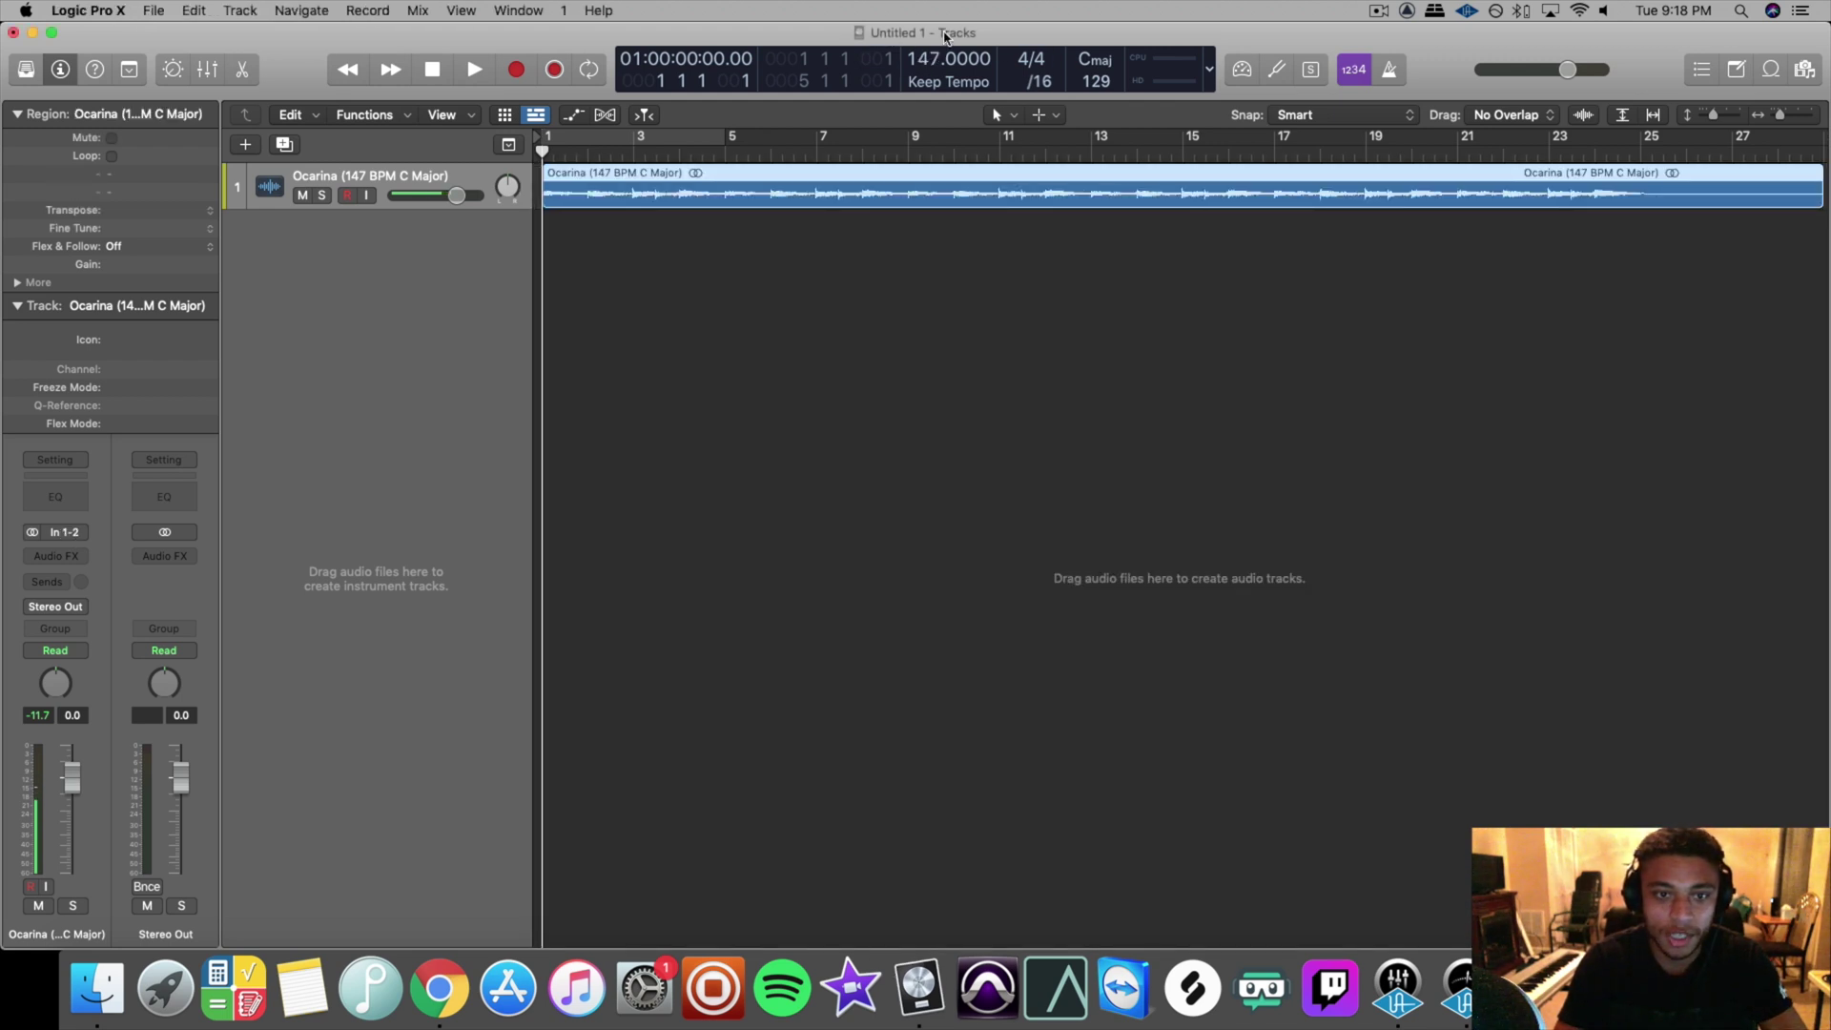
Step: Insert a stereo Metering > BPM Counter into the Ocarina track's Audio FX
click(664, 221)
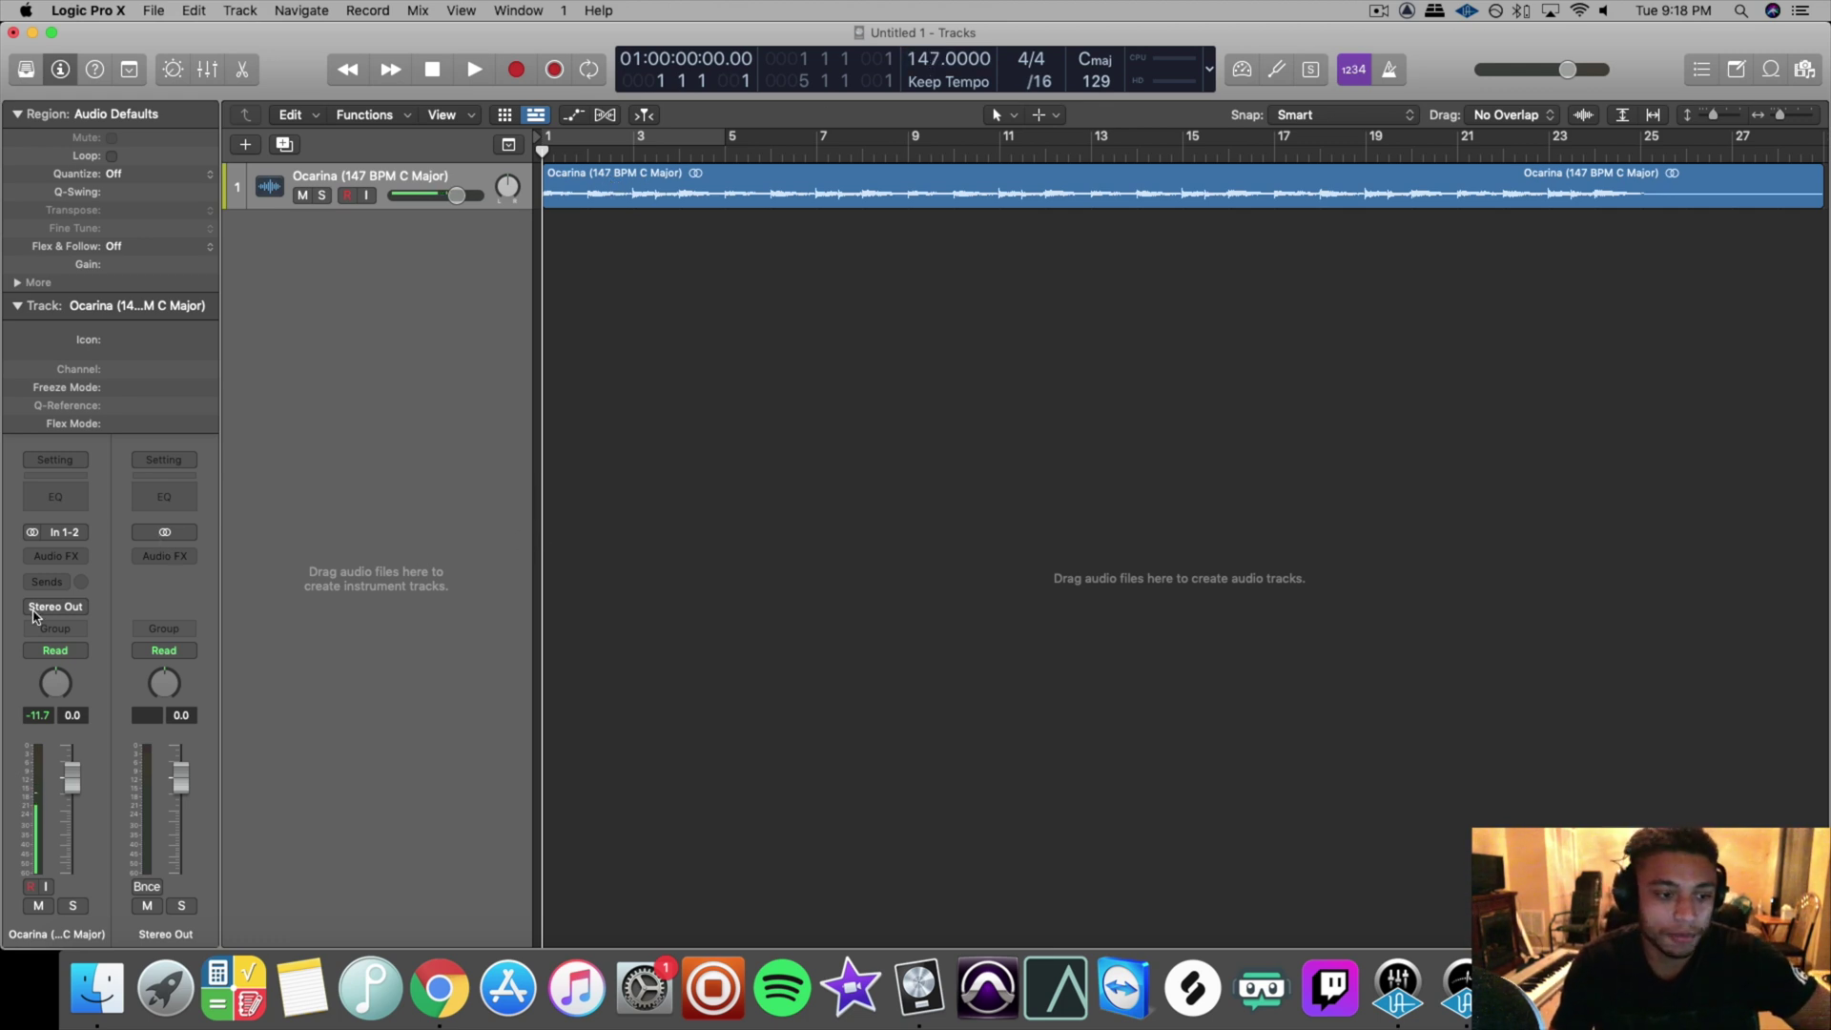
click(63, 556)
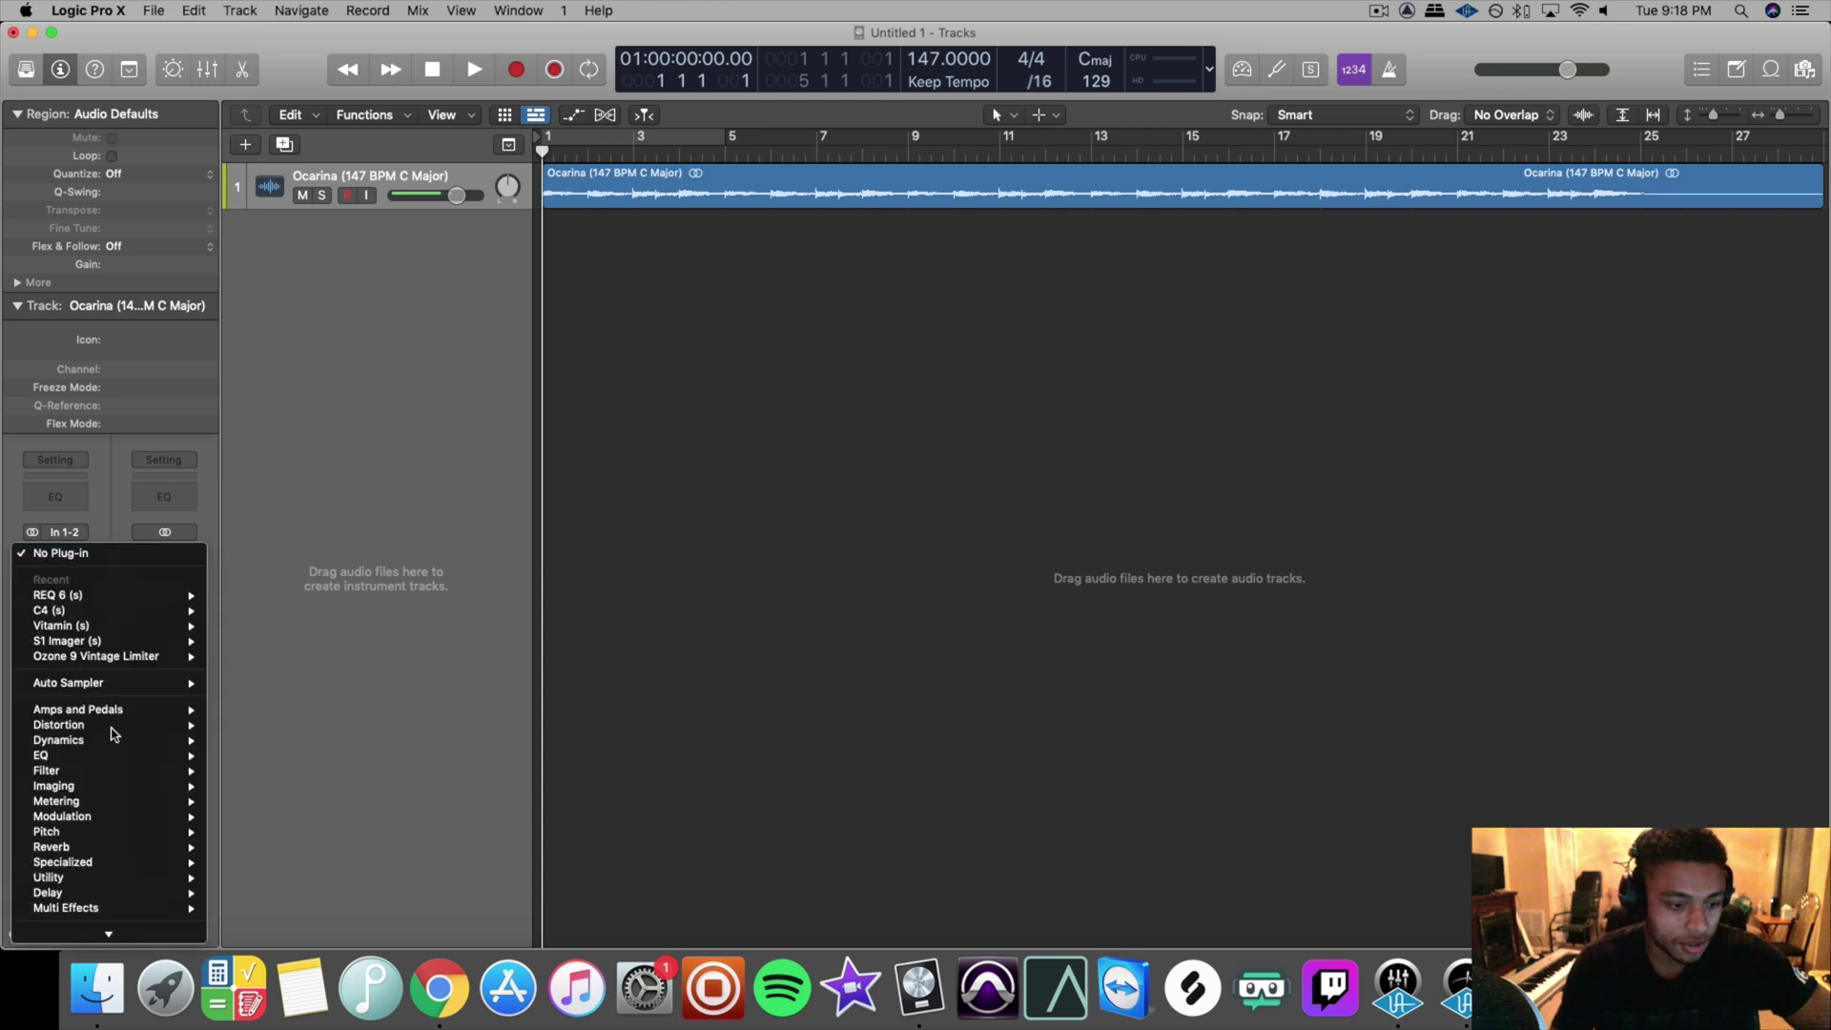
mouse_move(105, 757)
mouse_move(106, 803)
mouse_move(269, 804)
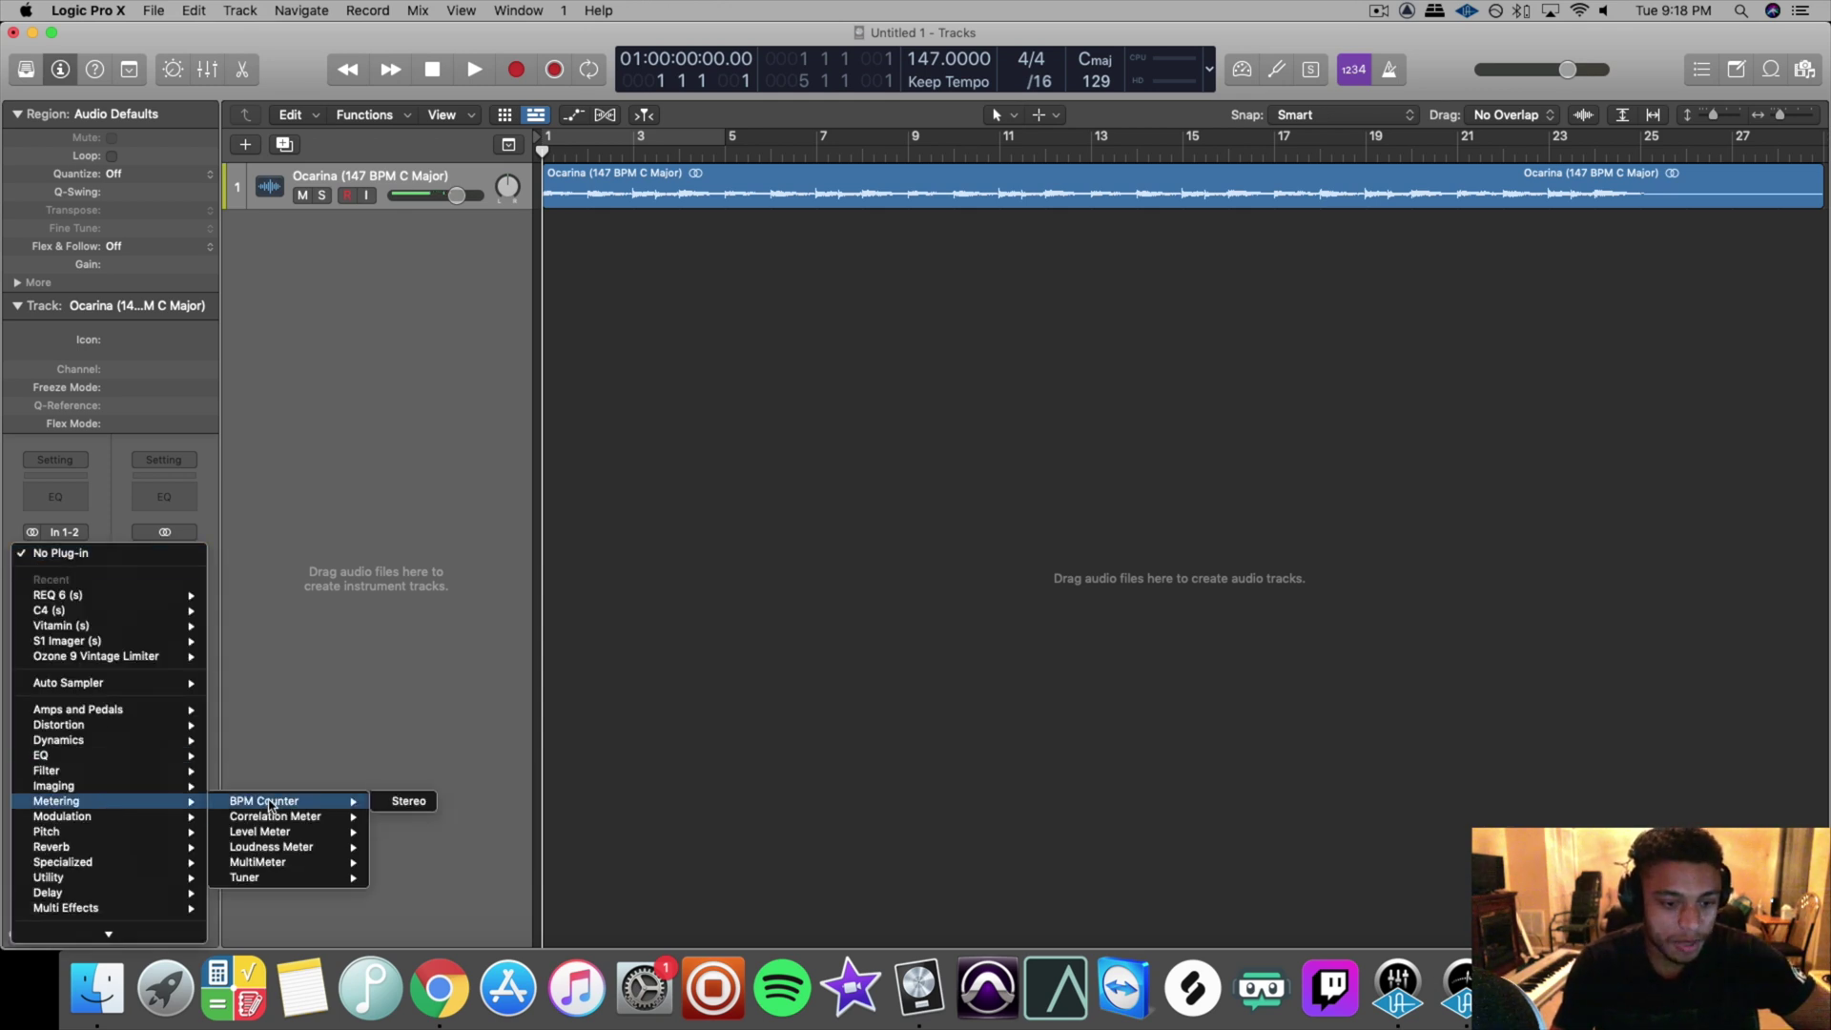
click(408, 801)
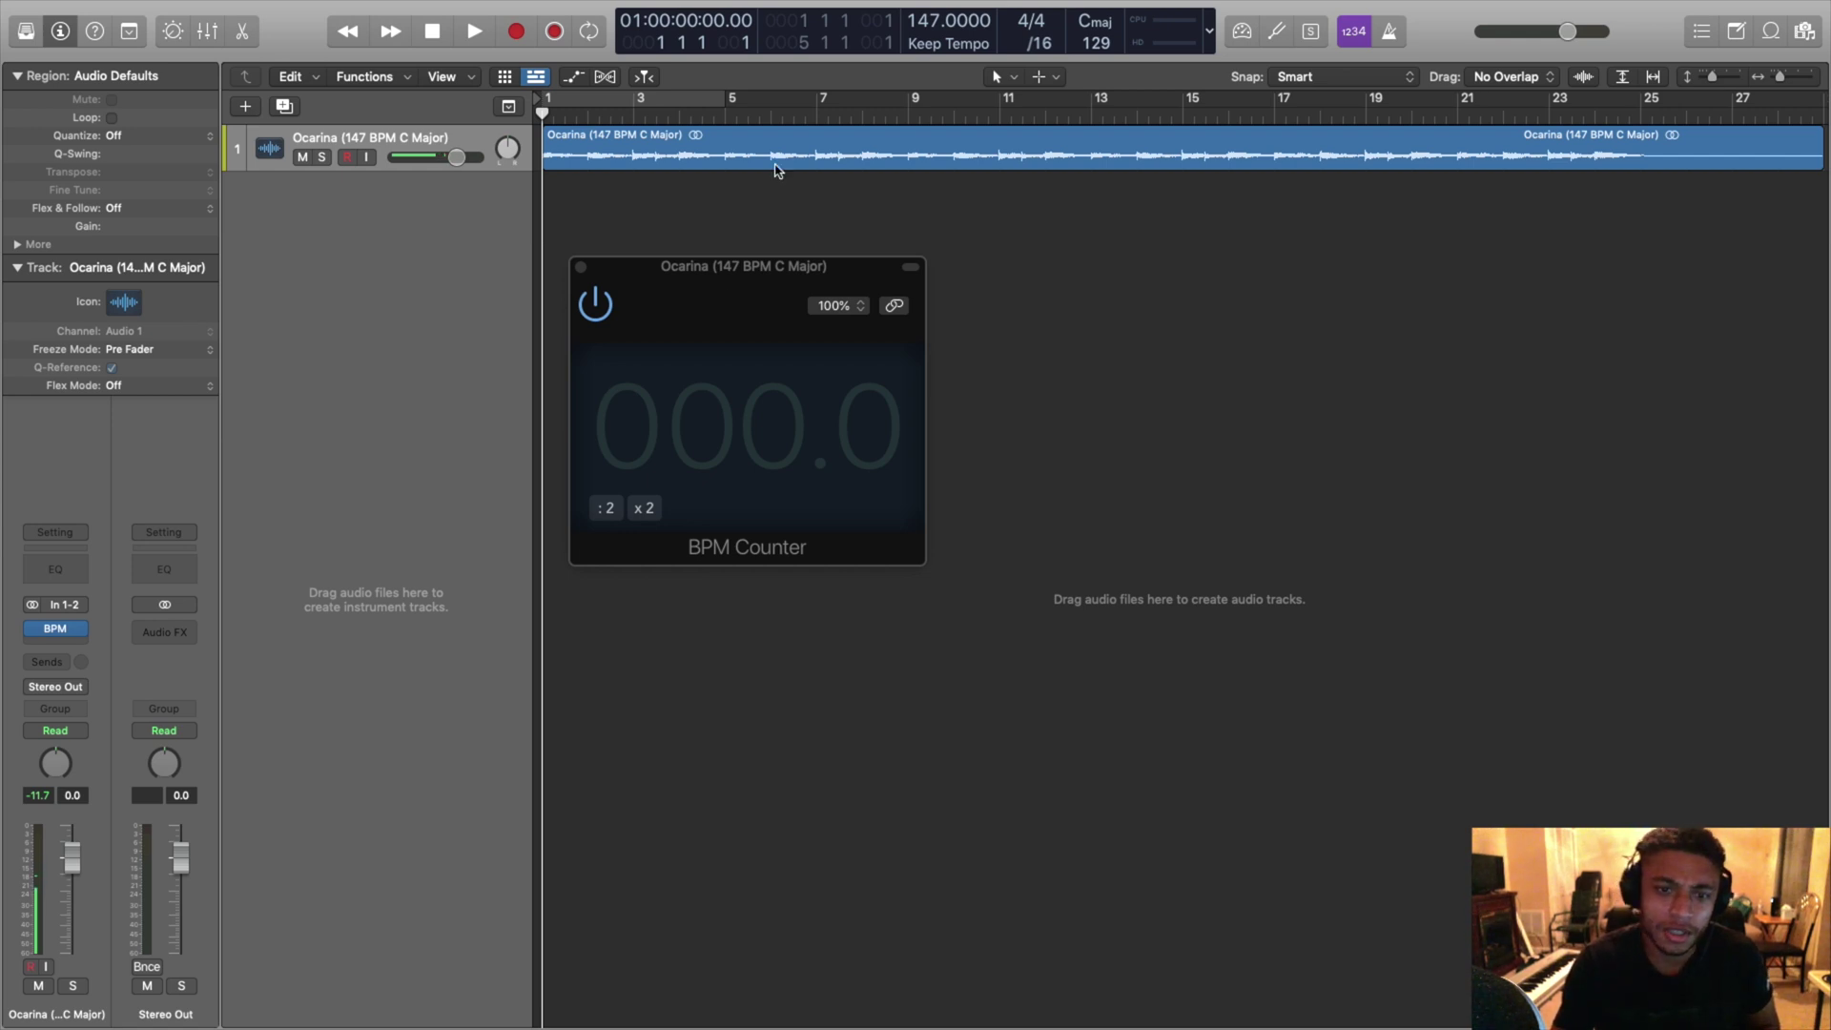
Step: Play the sample, double the BPM Counter reading to 147.0, and close its window
key(space)
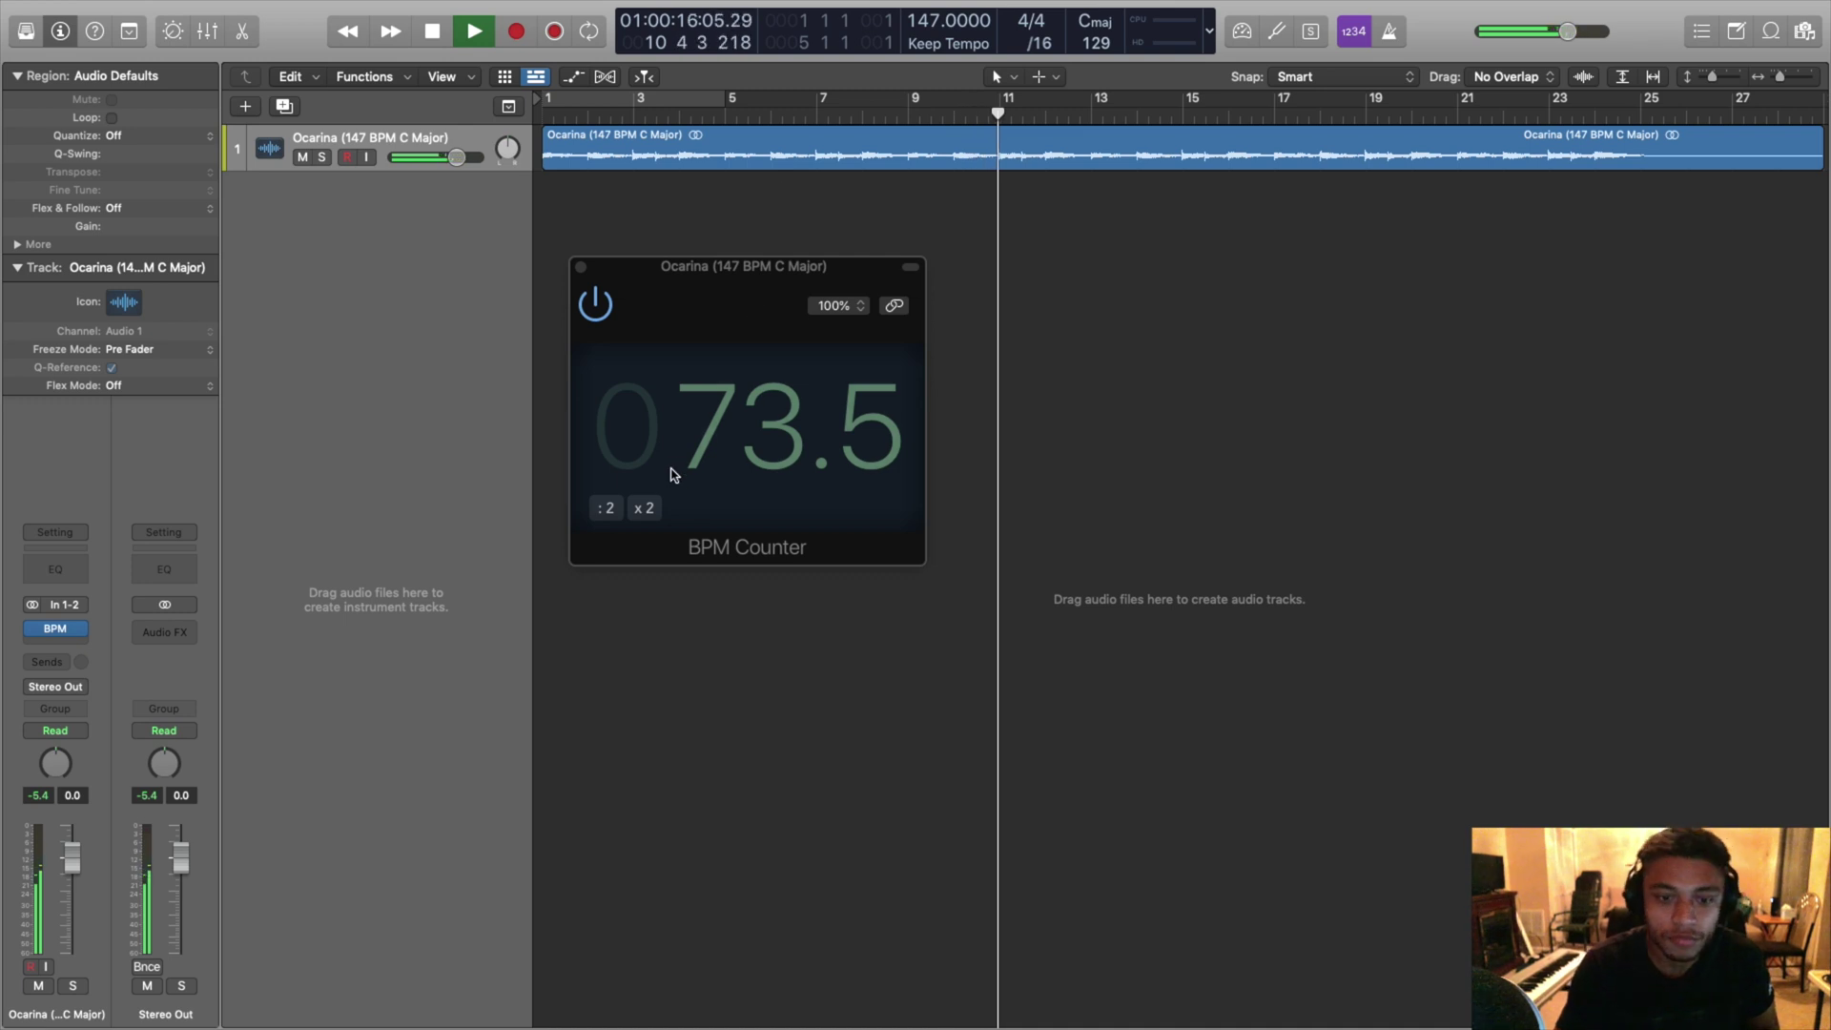
key(space)
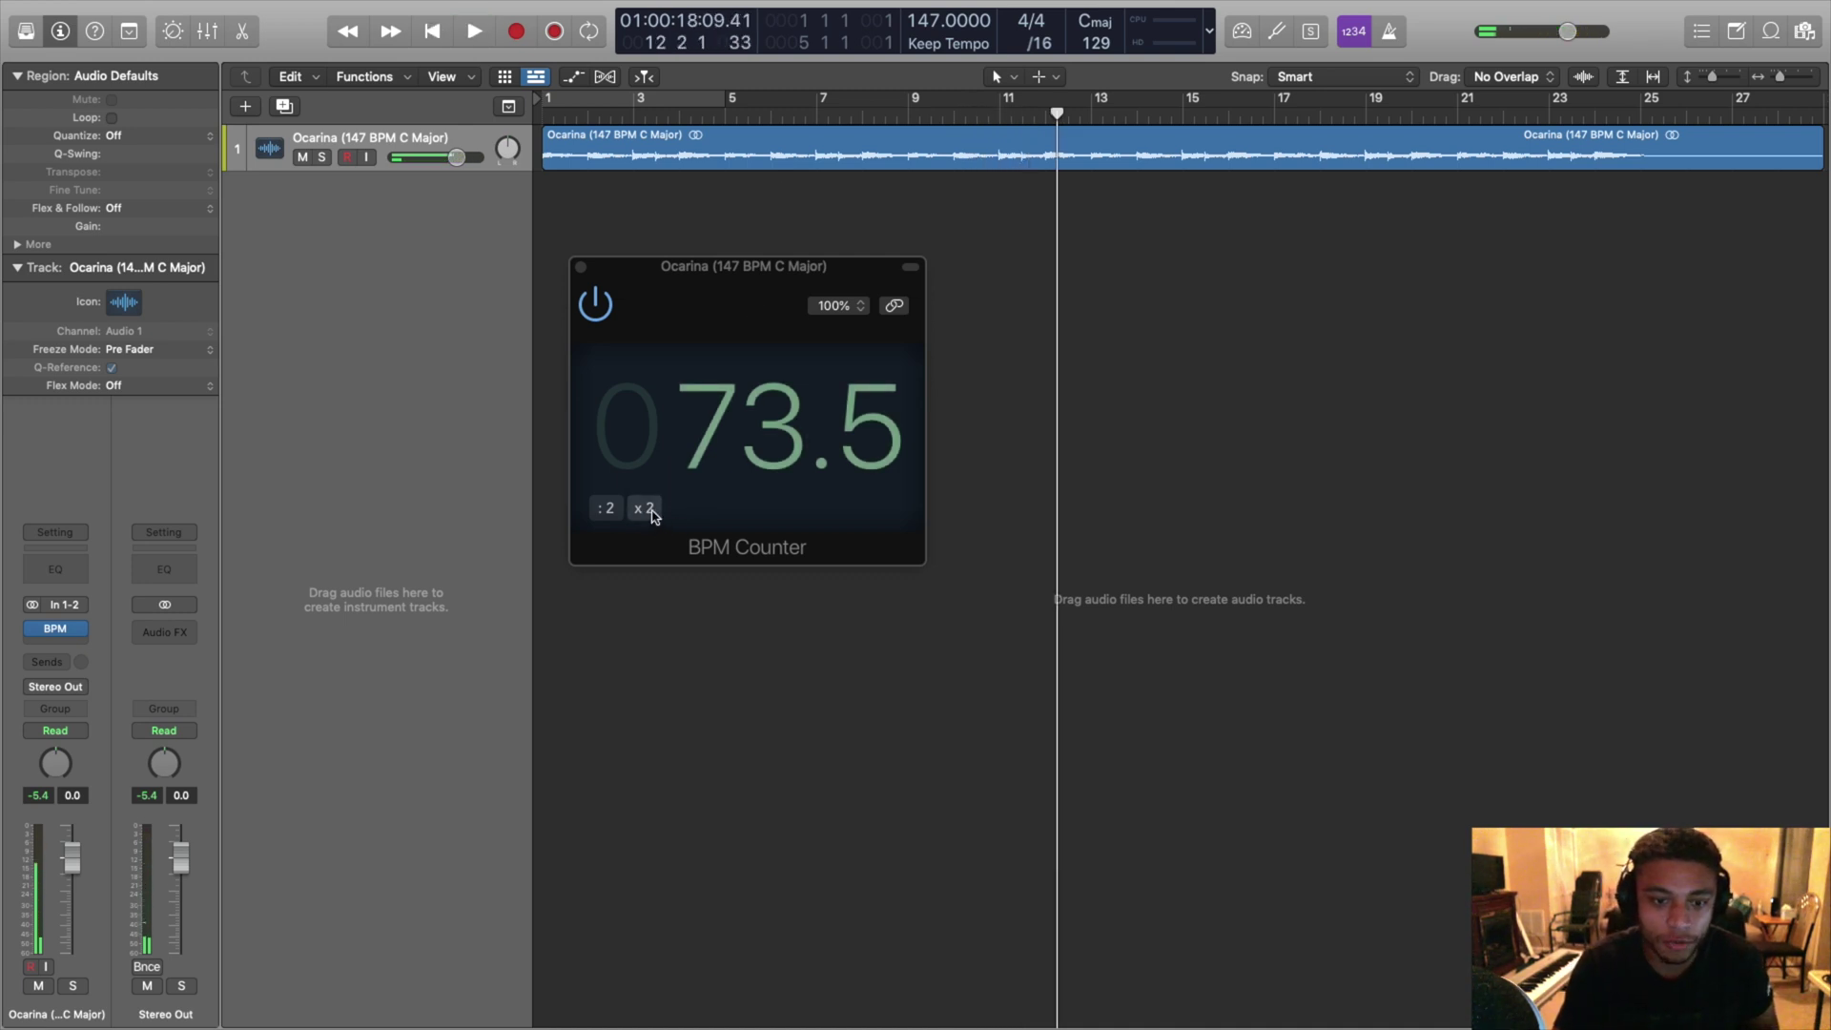
click(651, 510)
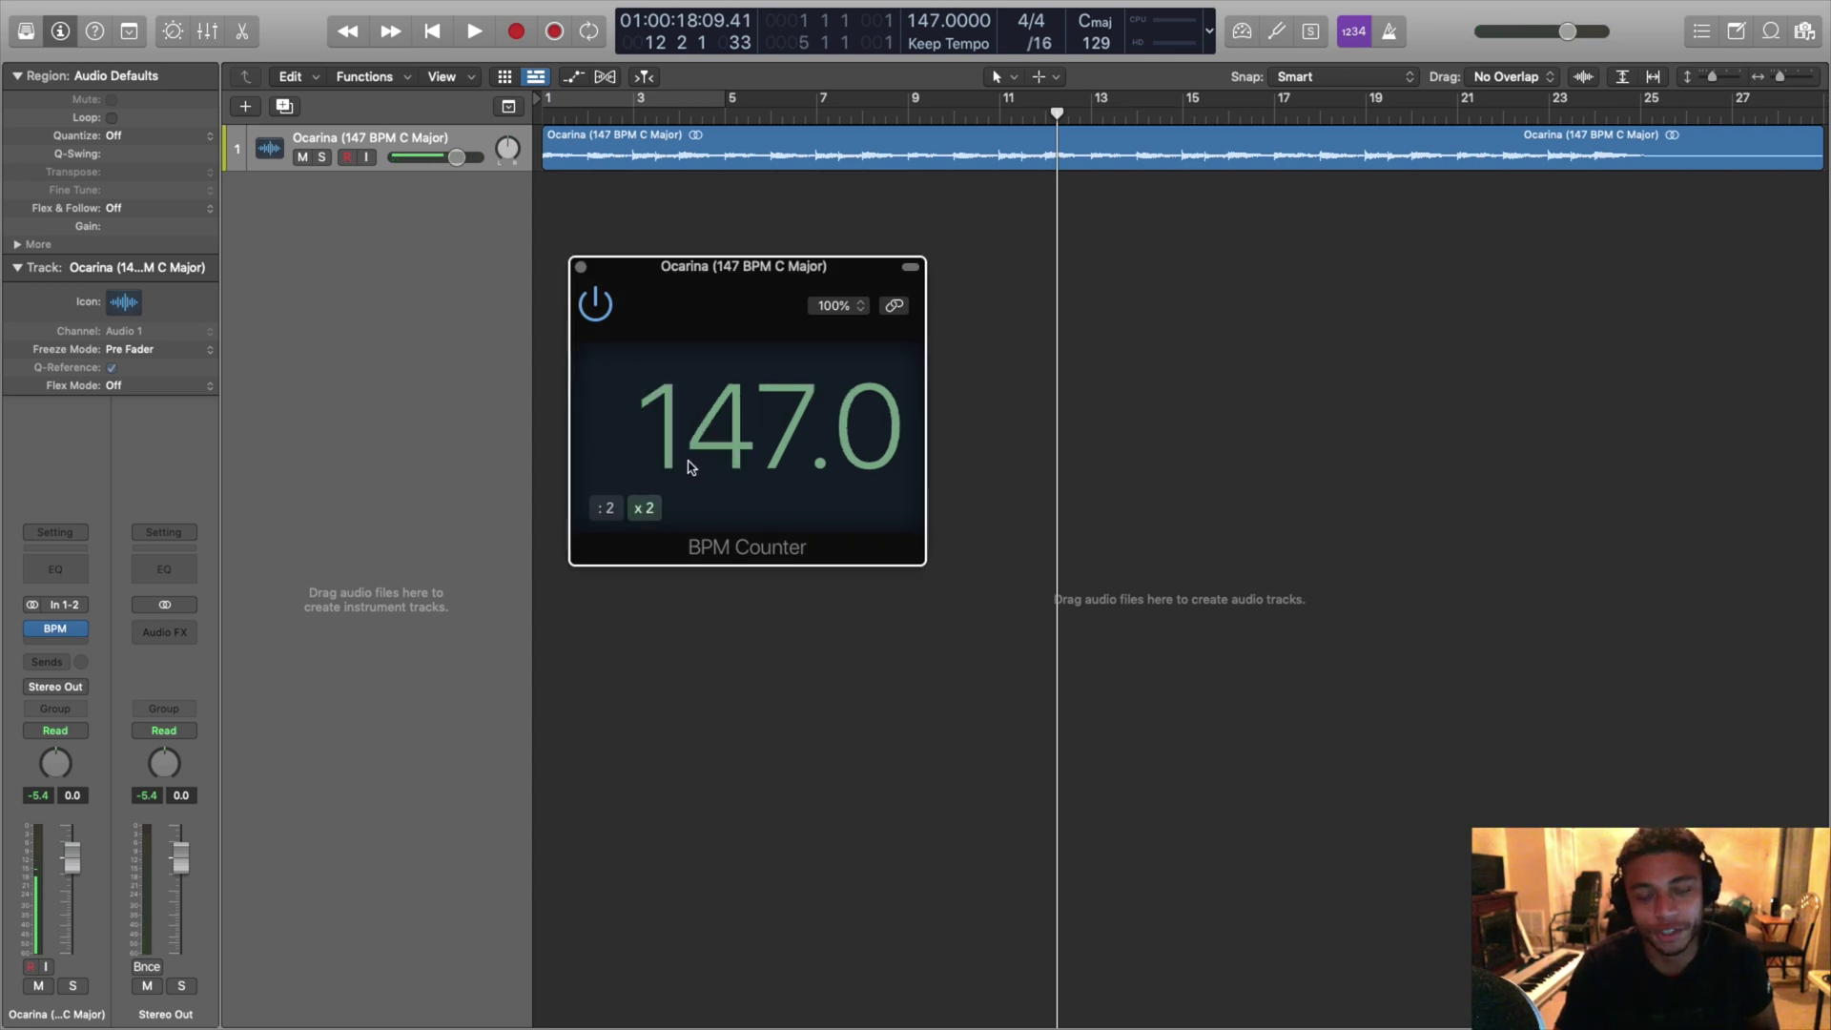
click(581, 266)
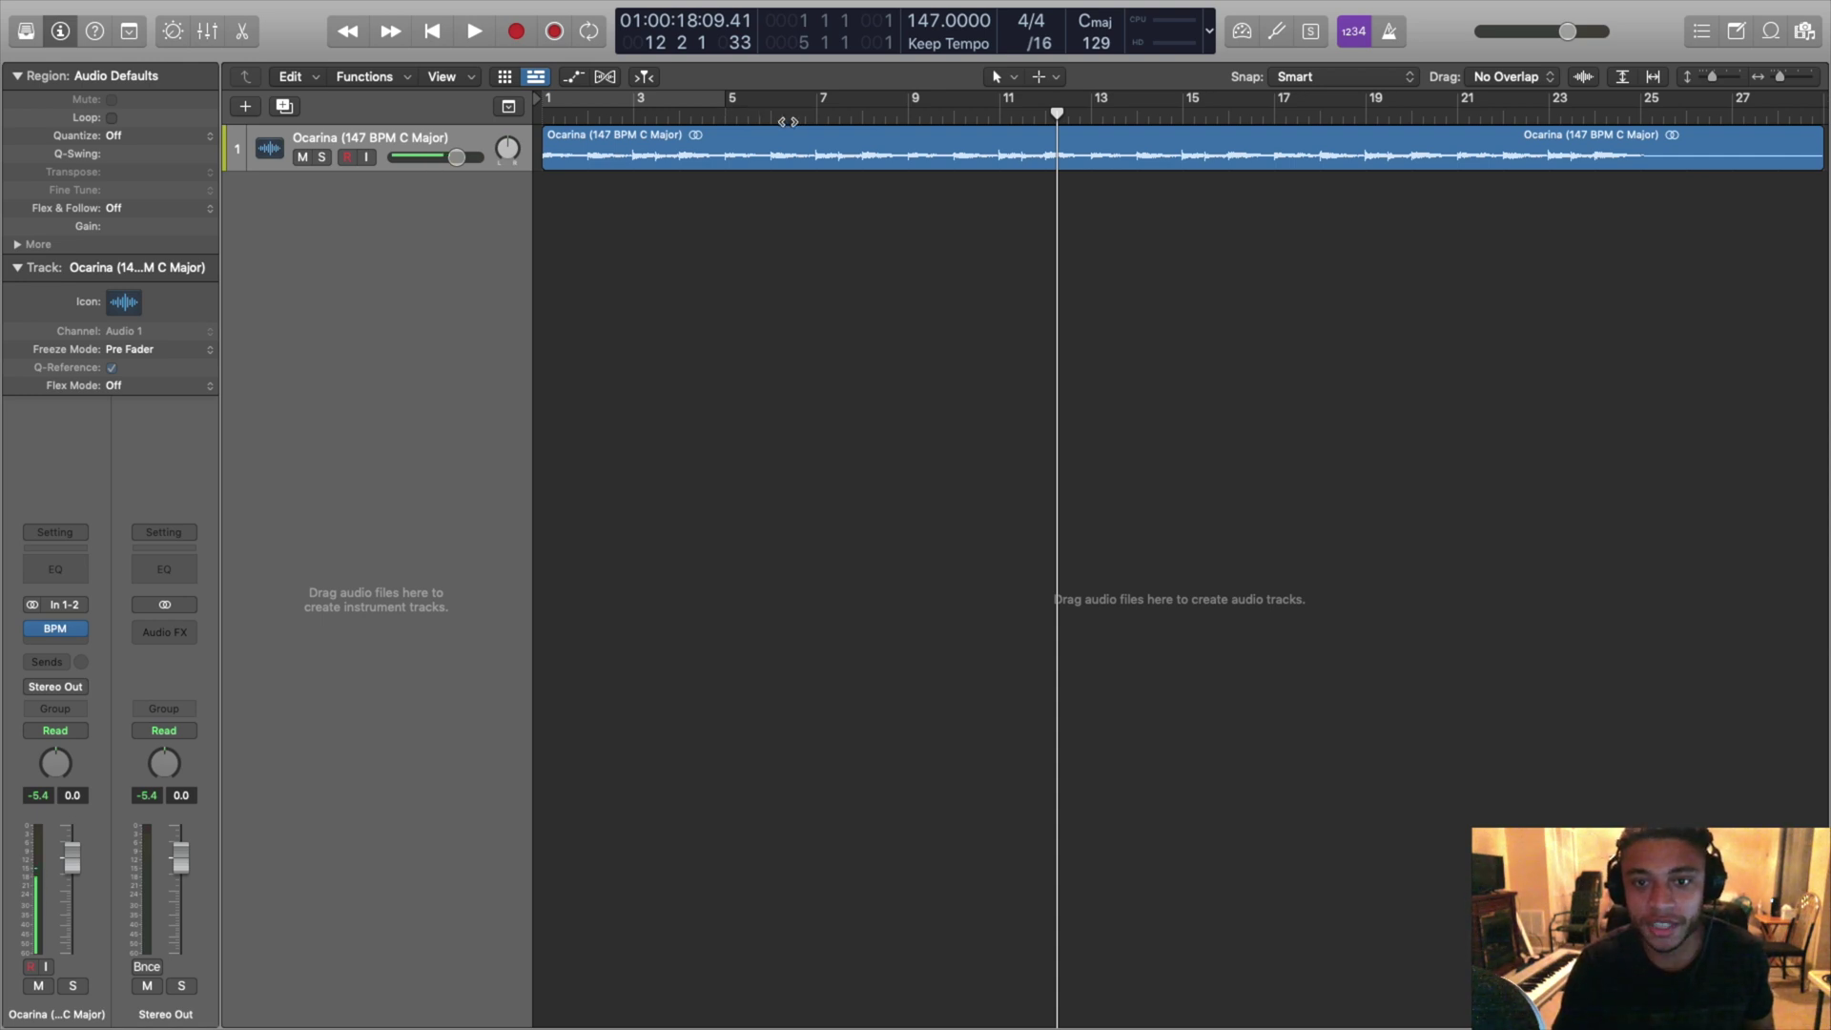
Step: Play the first eight bars from the start, stopping with the playhead at bar 9
click(917, 116)
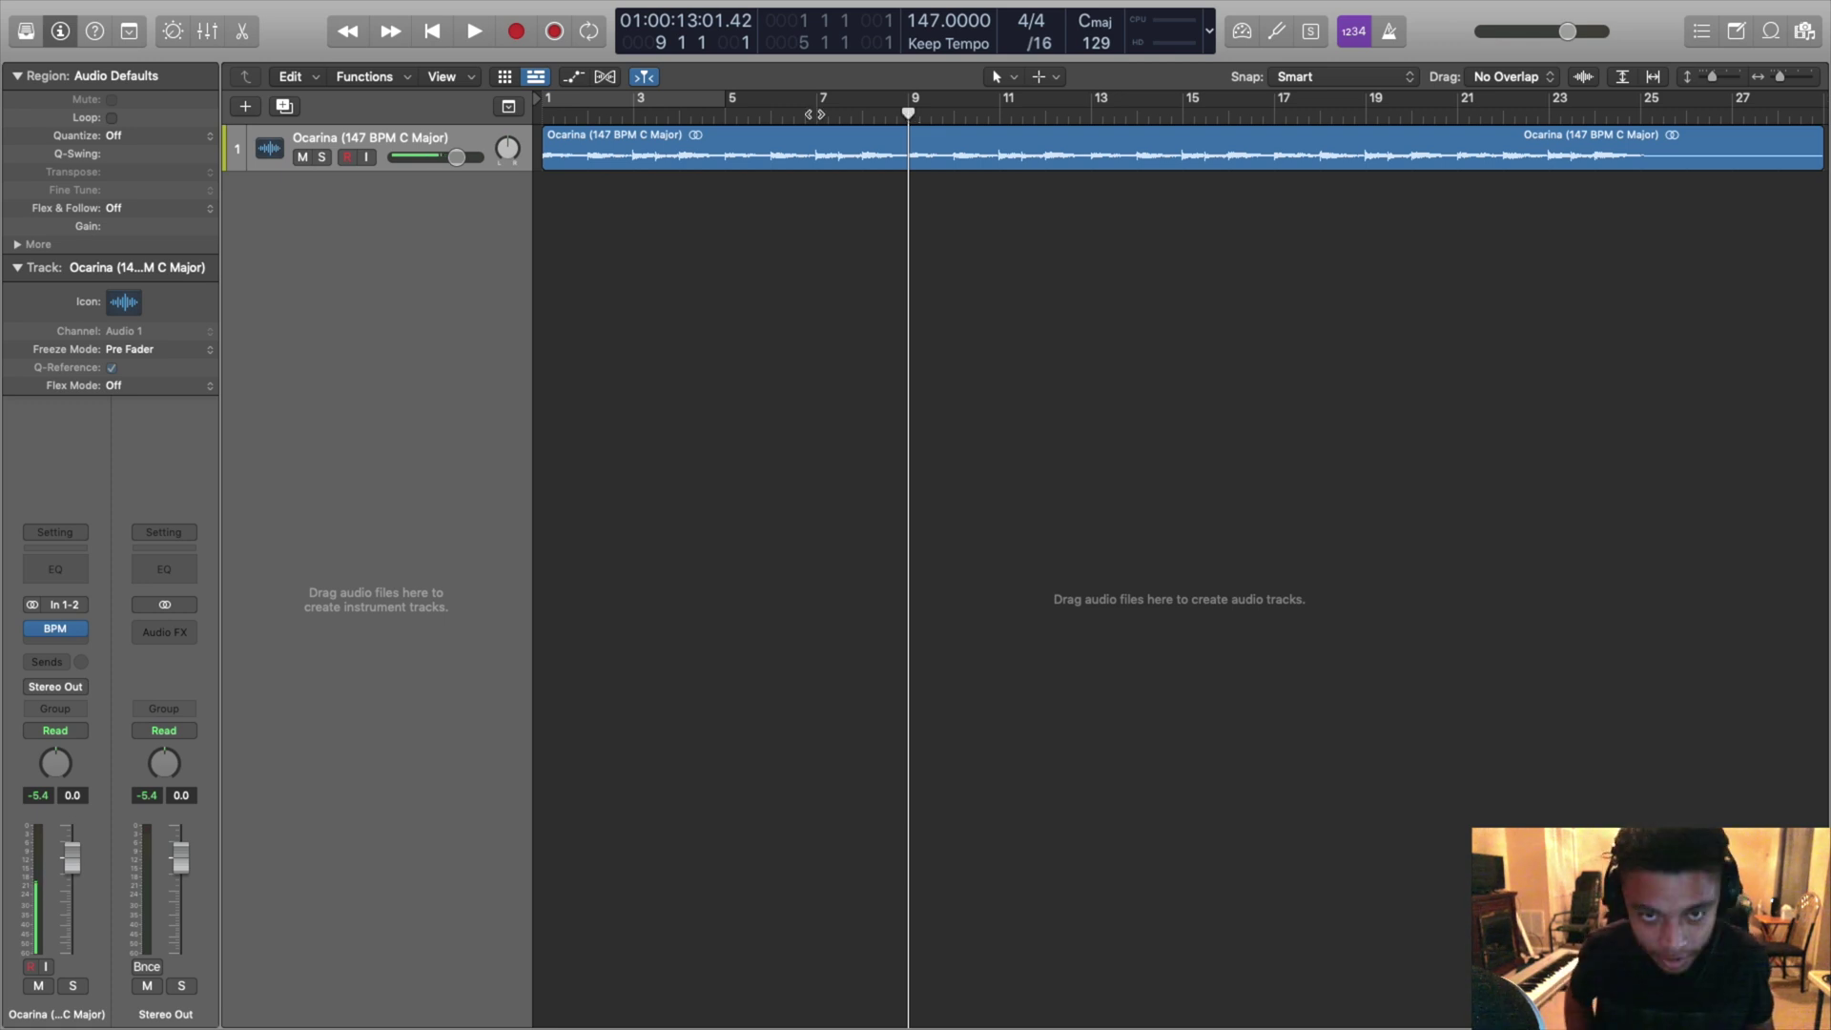
key(Return)
key(space)
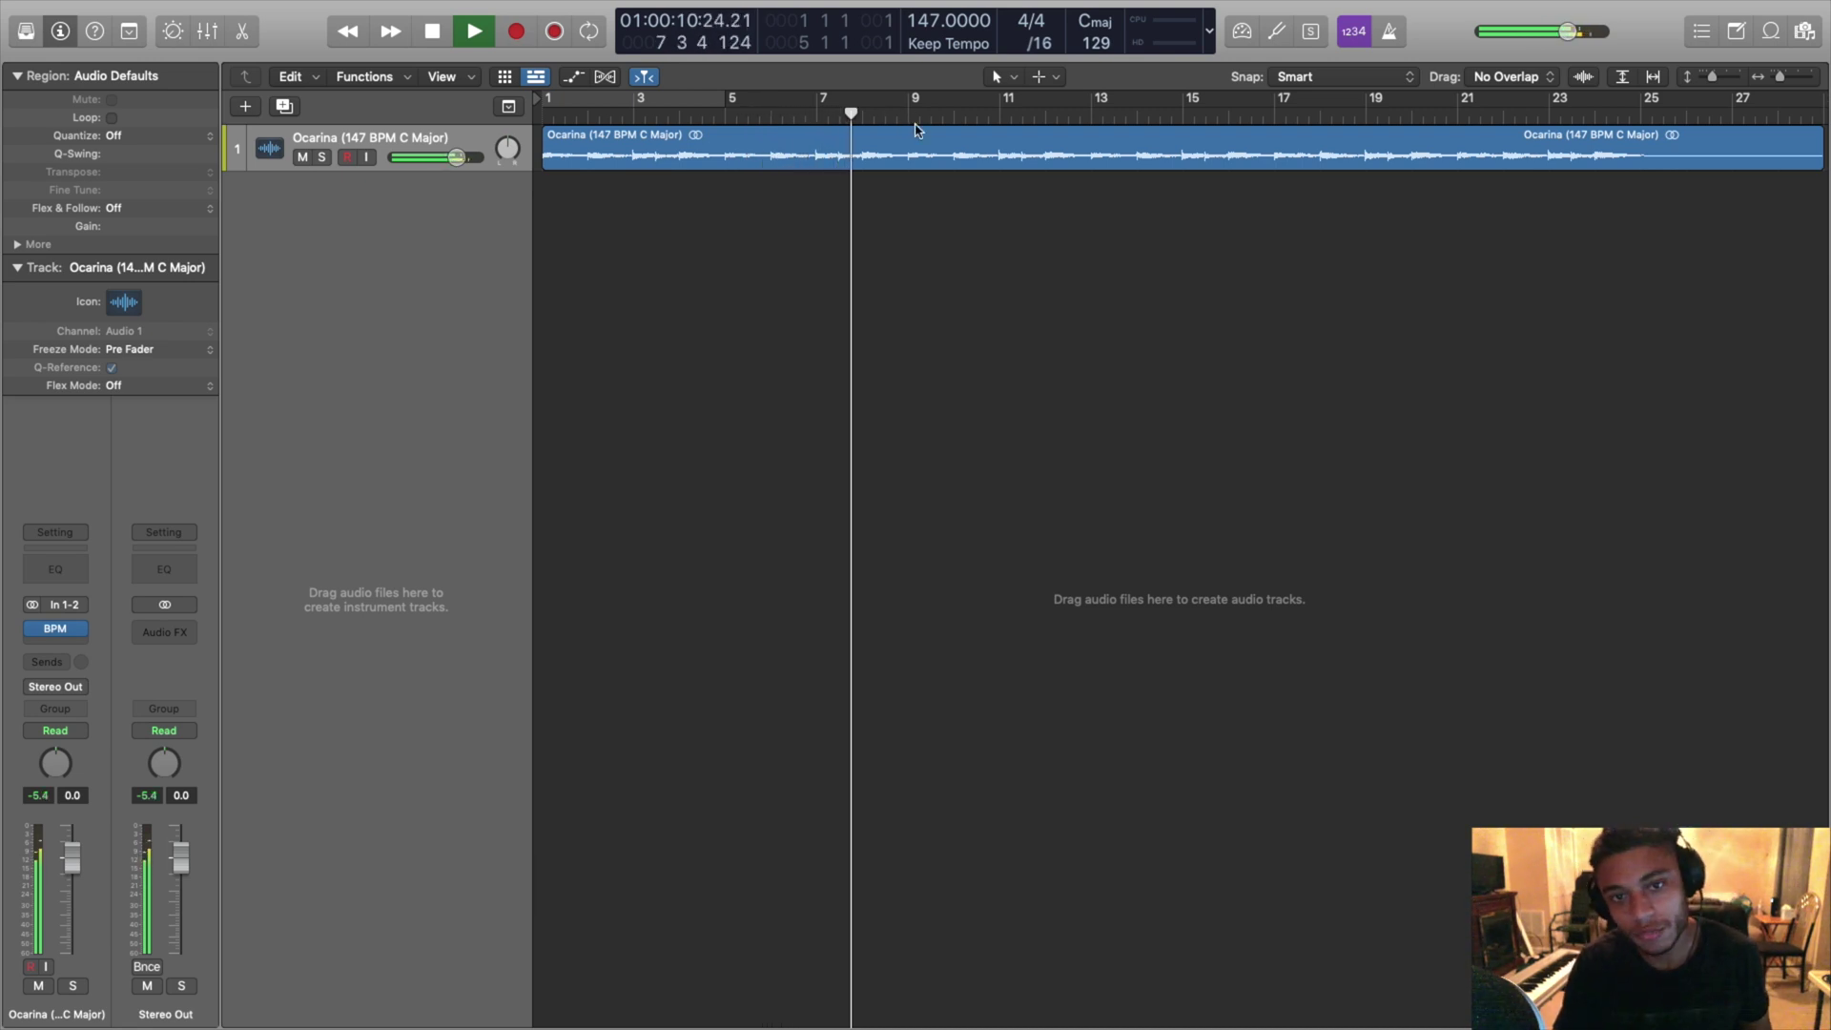
key(space)
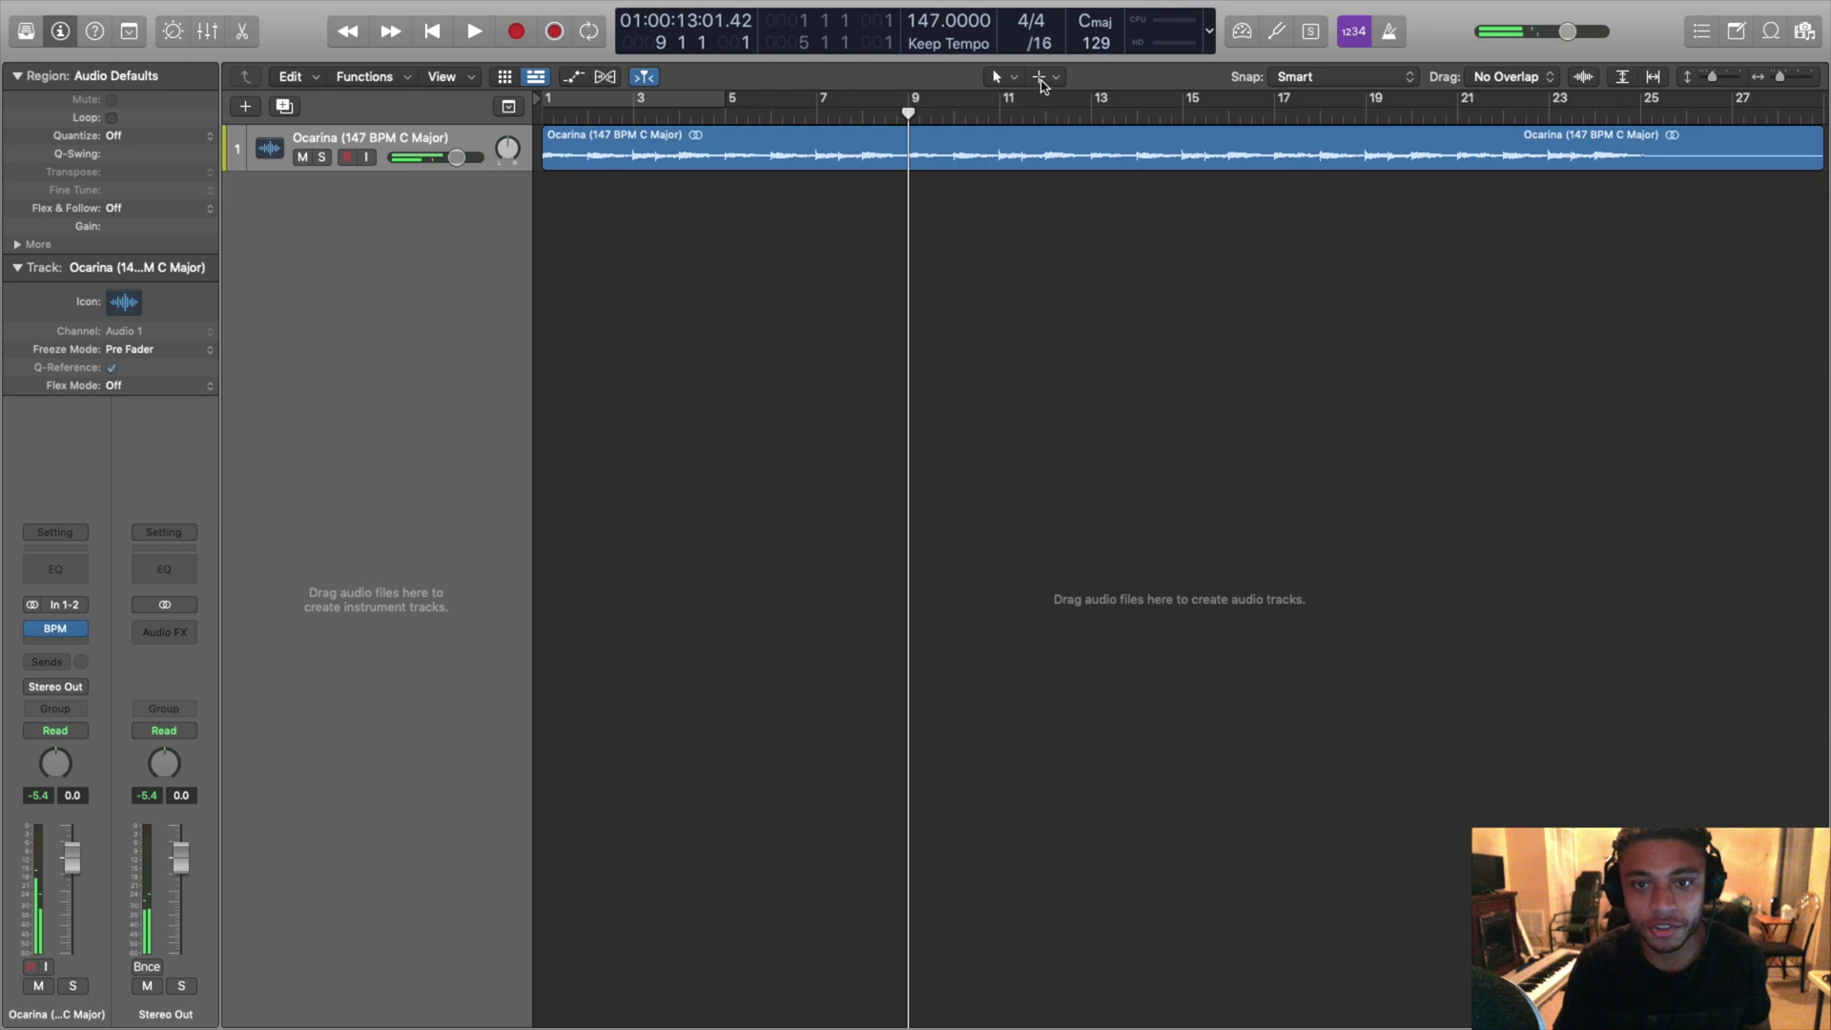
click(1040, 80)
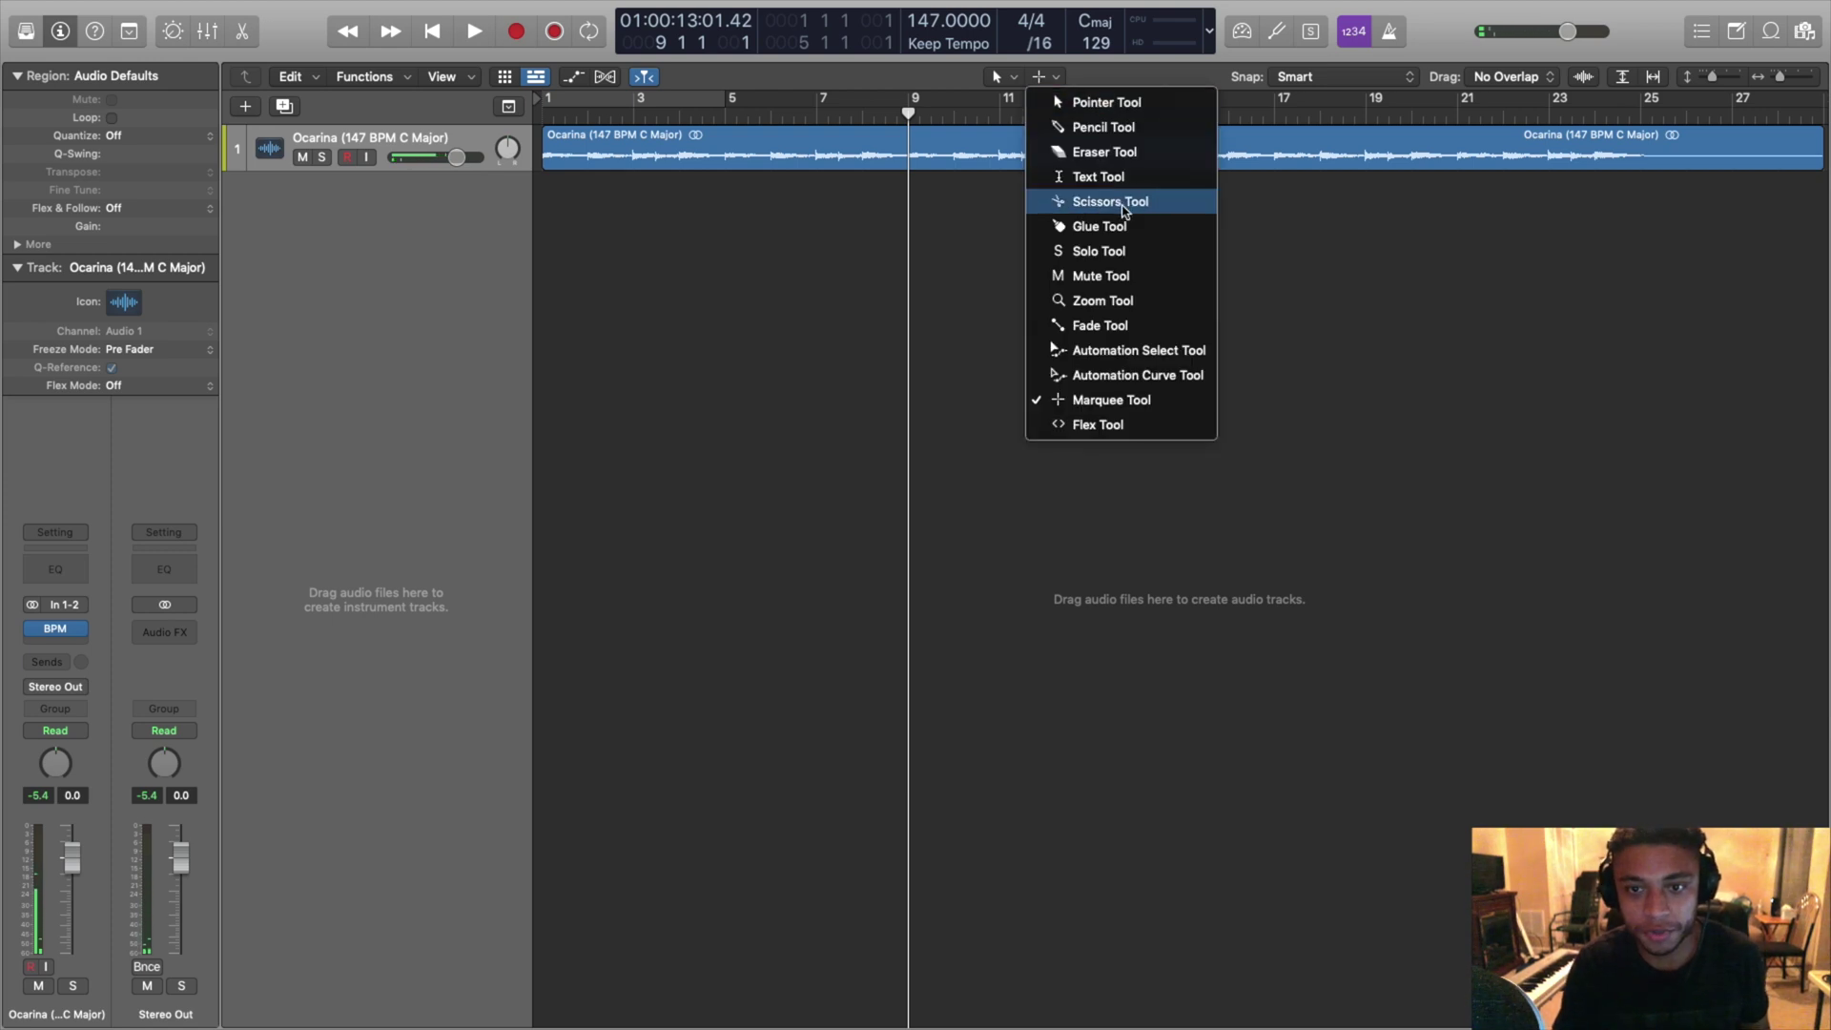
Step: Cut the Ocarina region with the Scissors at bars 9 and 17
click(1106, 201)
super+click(907, 153)
key(space)
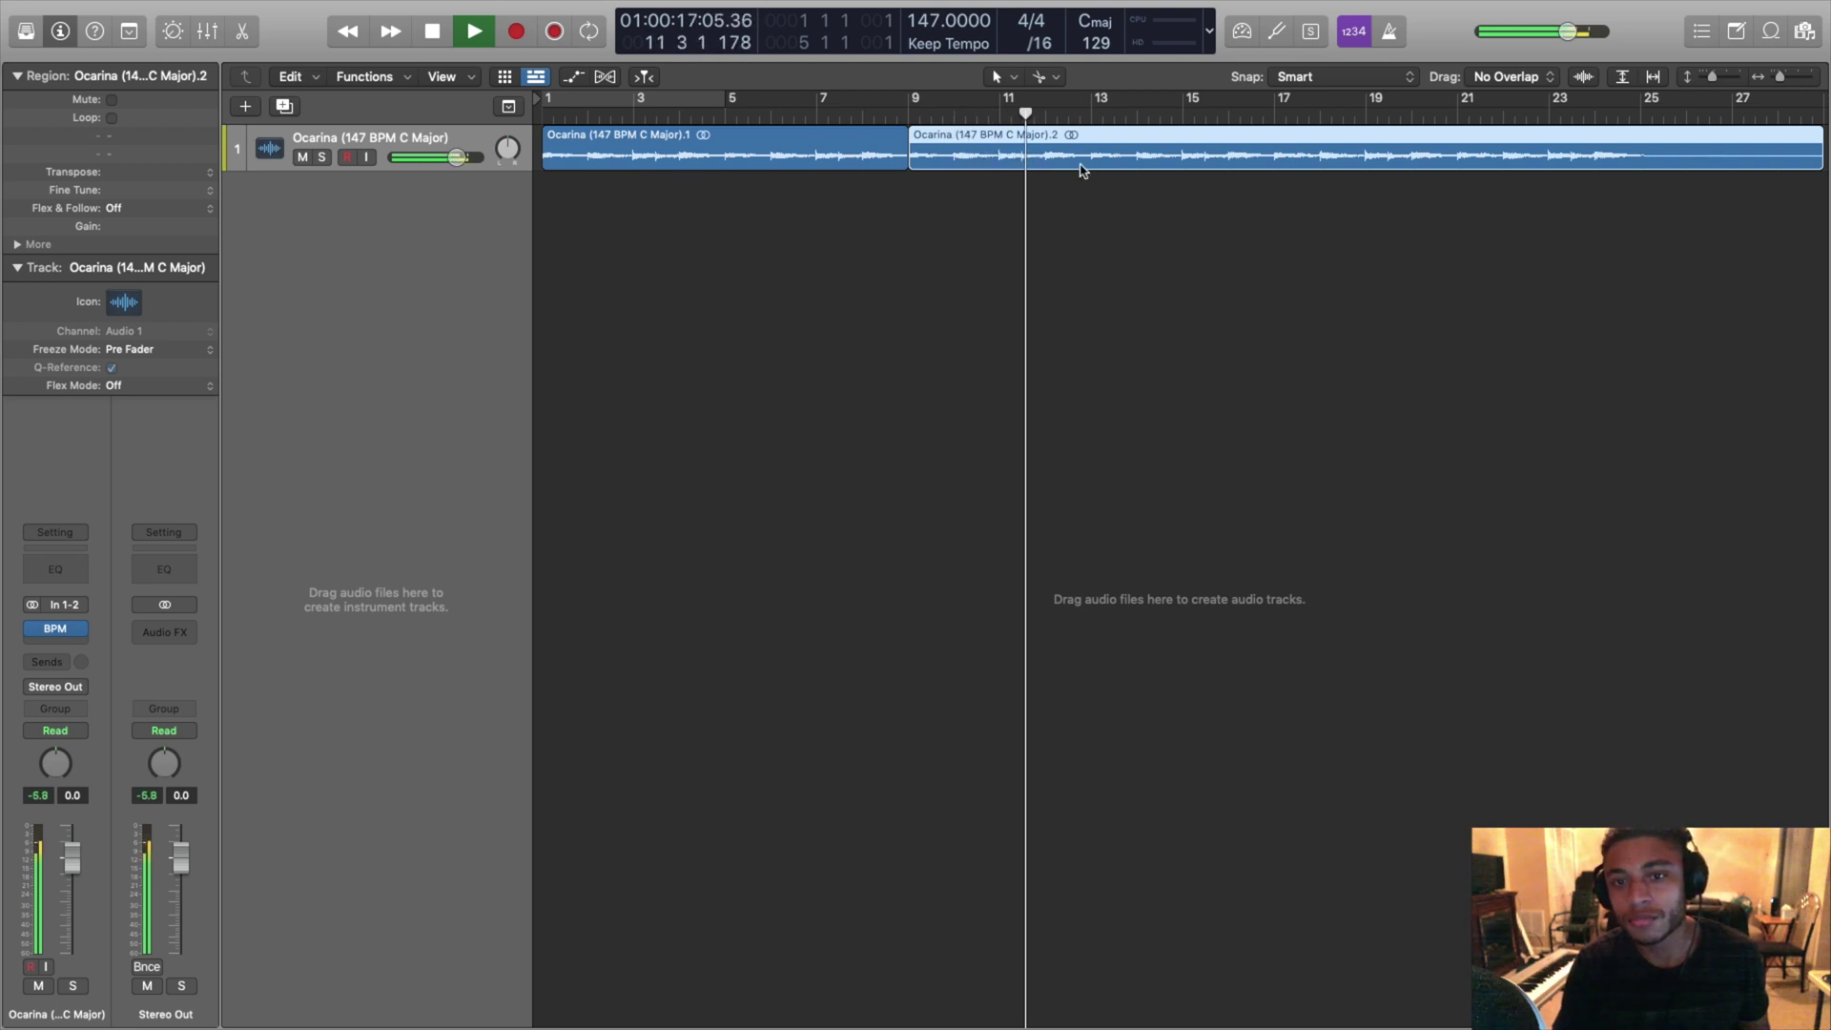
key(space)
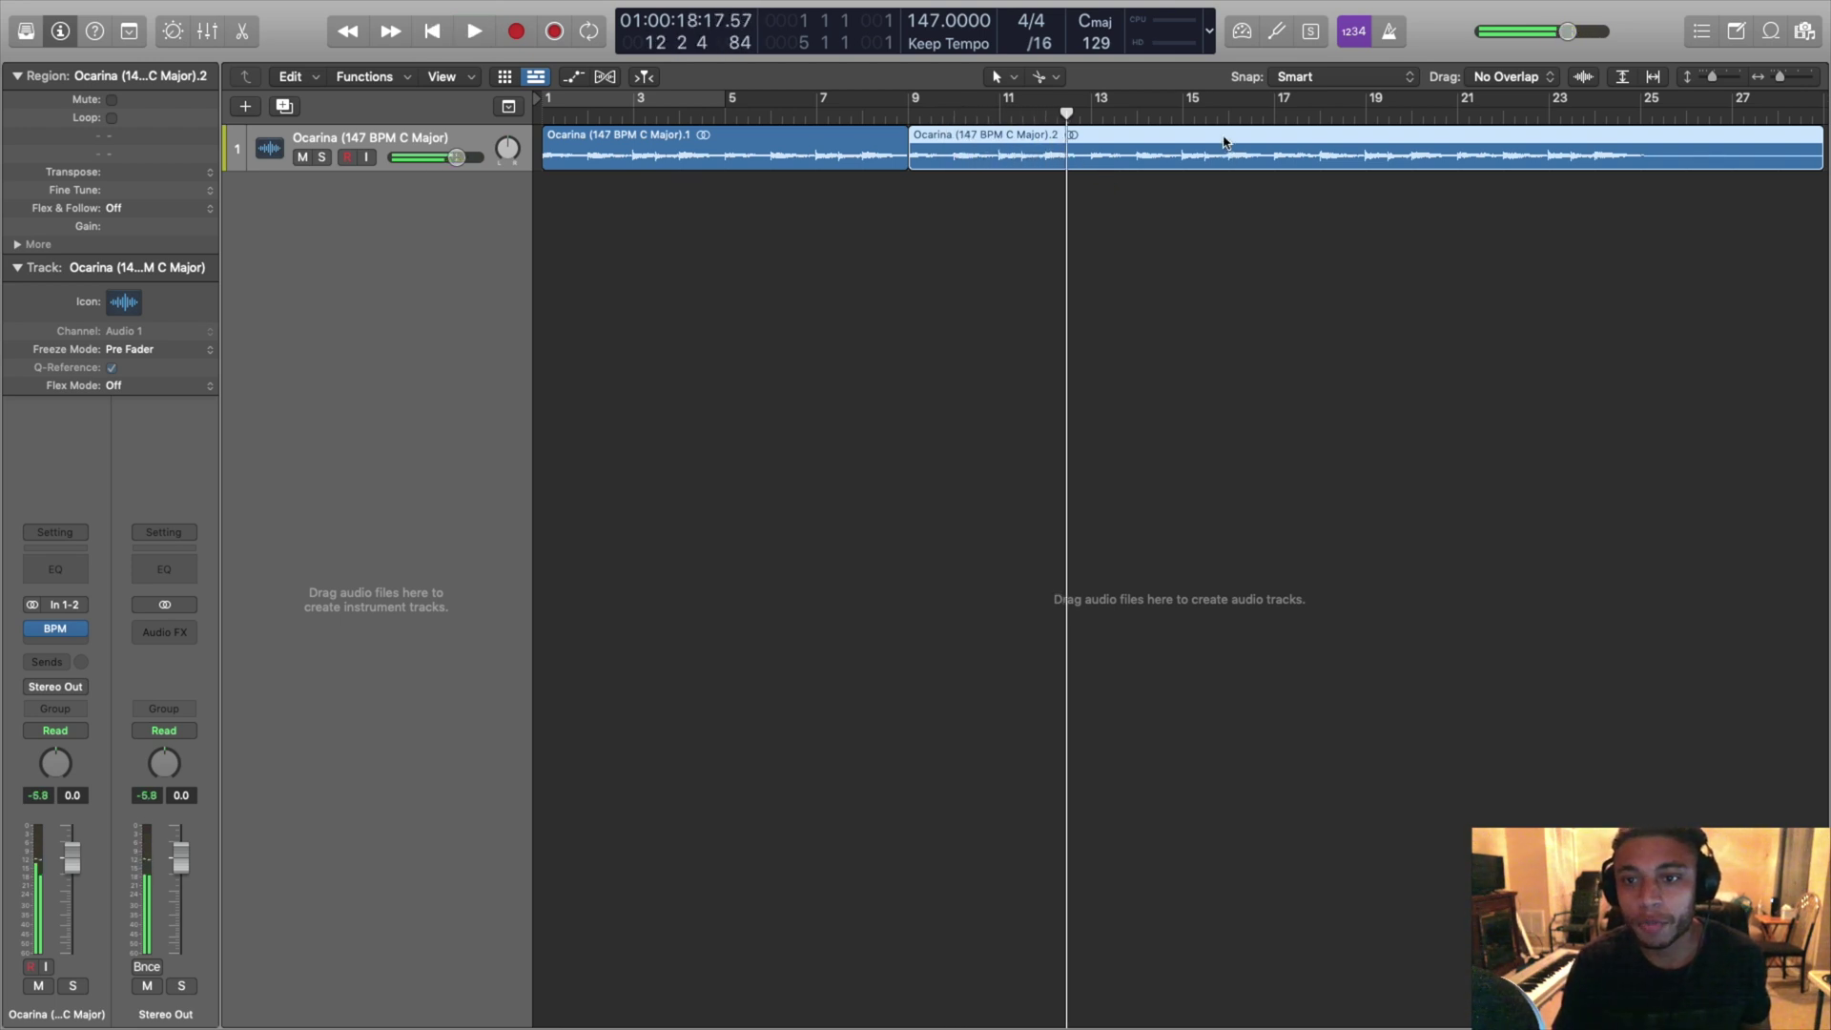
click(1272, 120)
super+click(1274, 156)
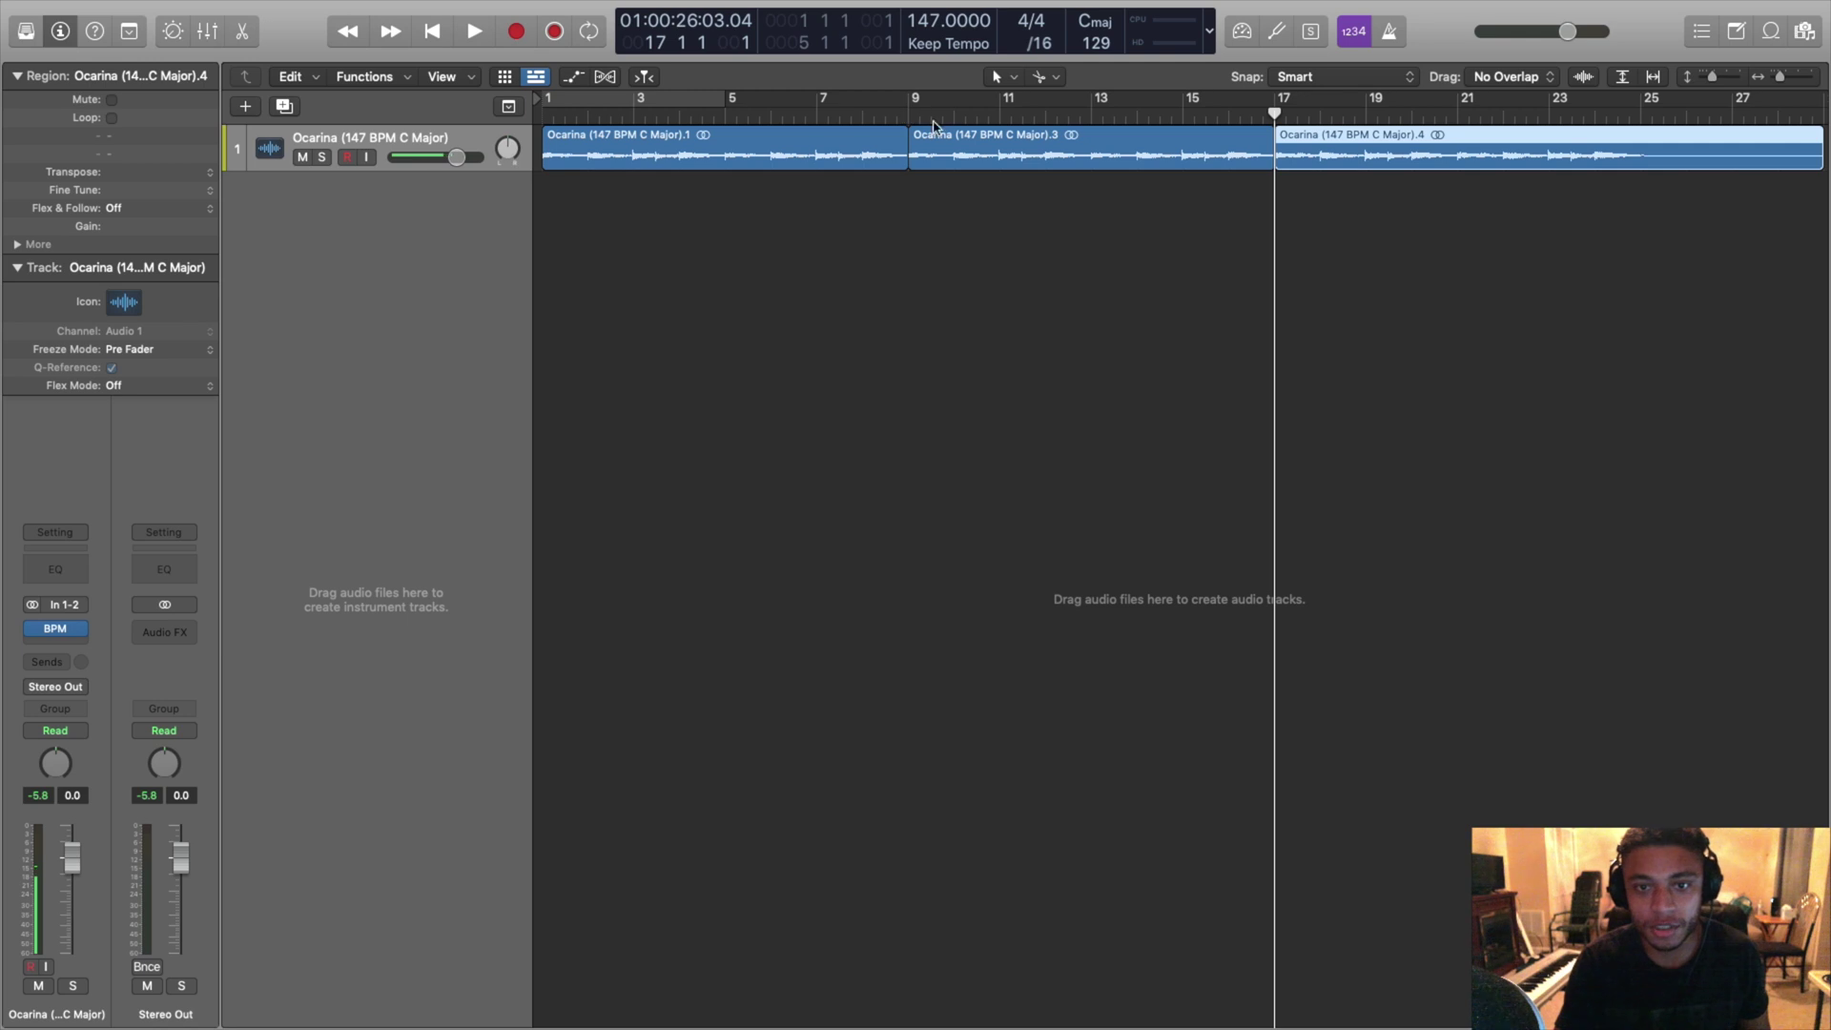
Step: Rearrange the pieces: .3 to bar 1, .1 to bar 9, the last to bar 37
key(super+Left)
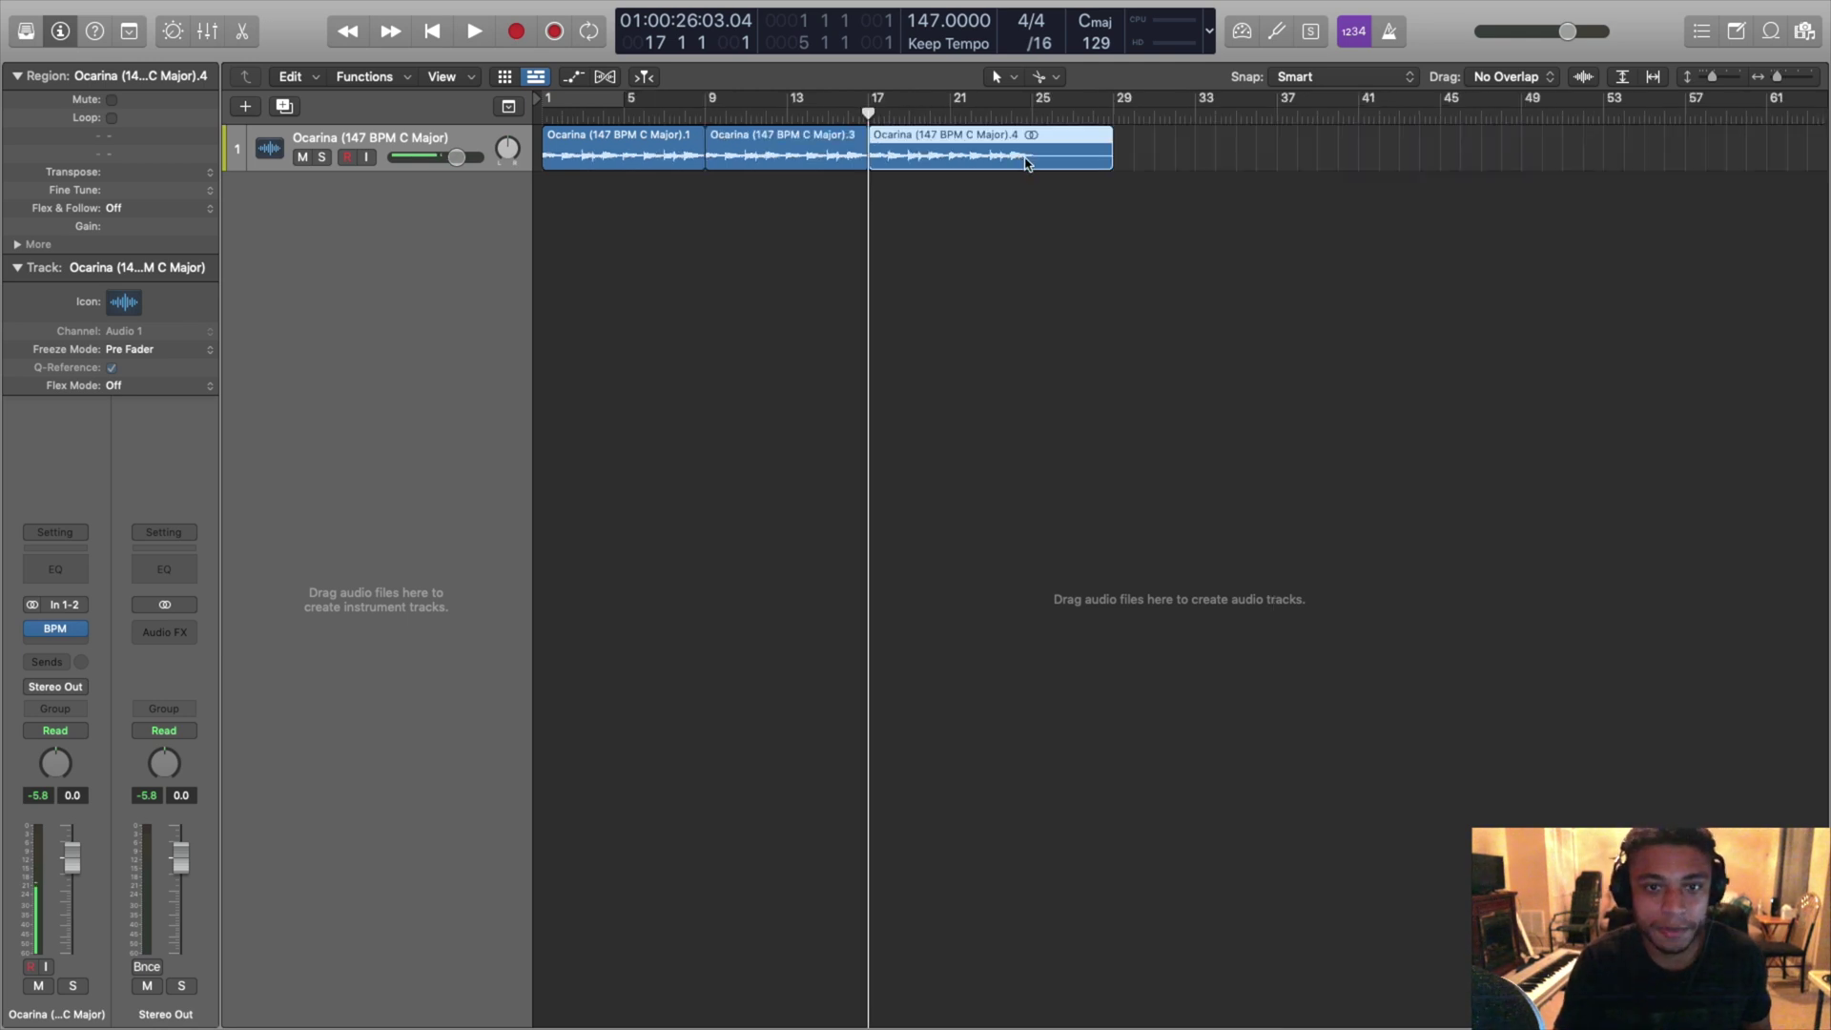
drag(910, 156, 1205, 156)
click(756, 153)
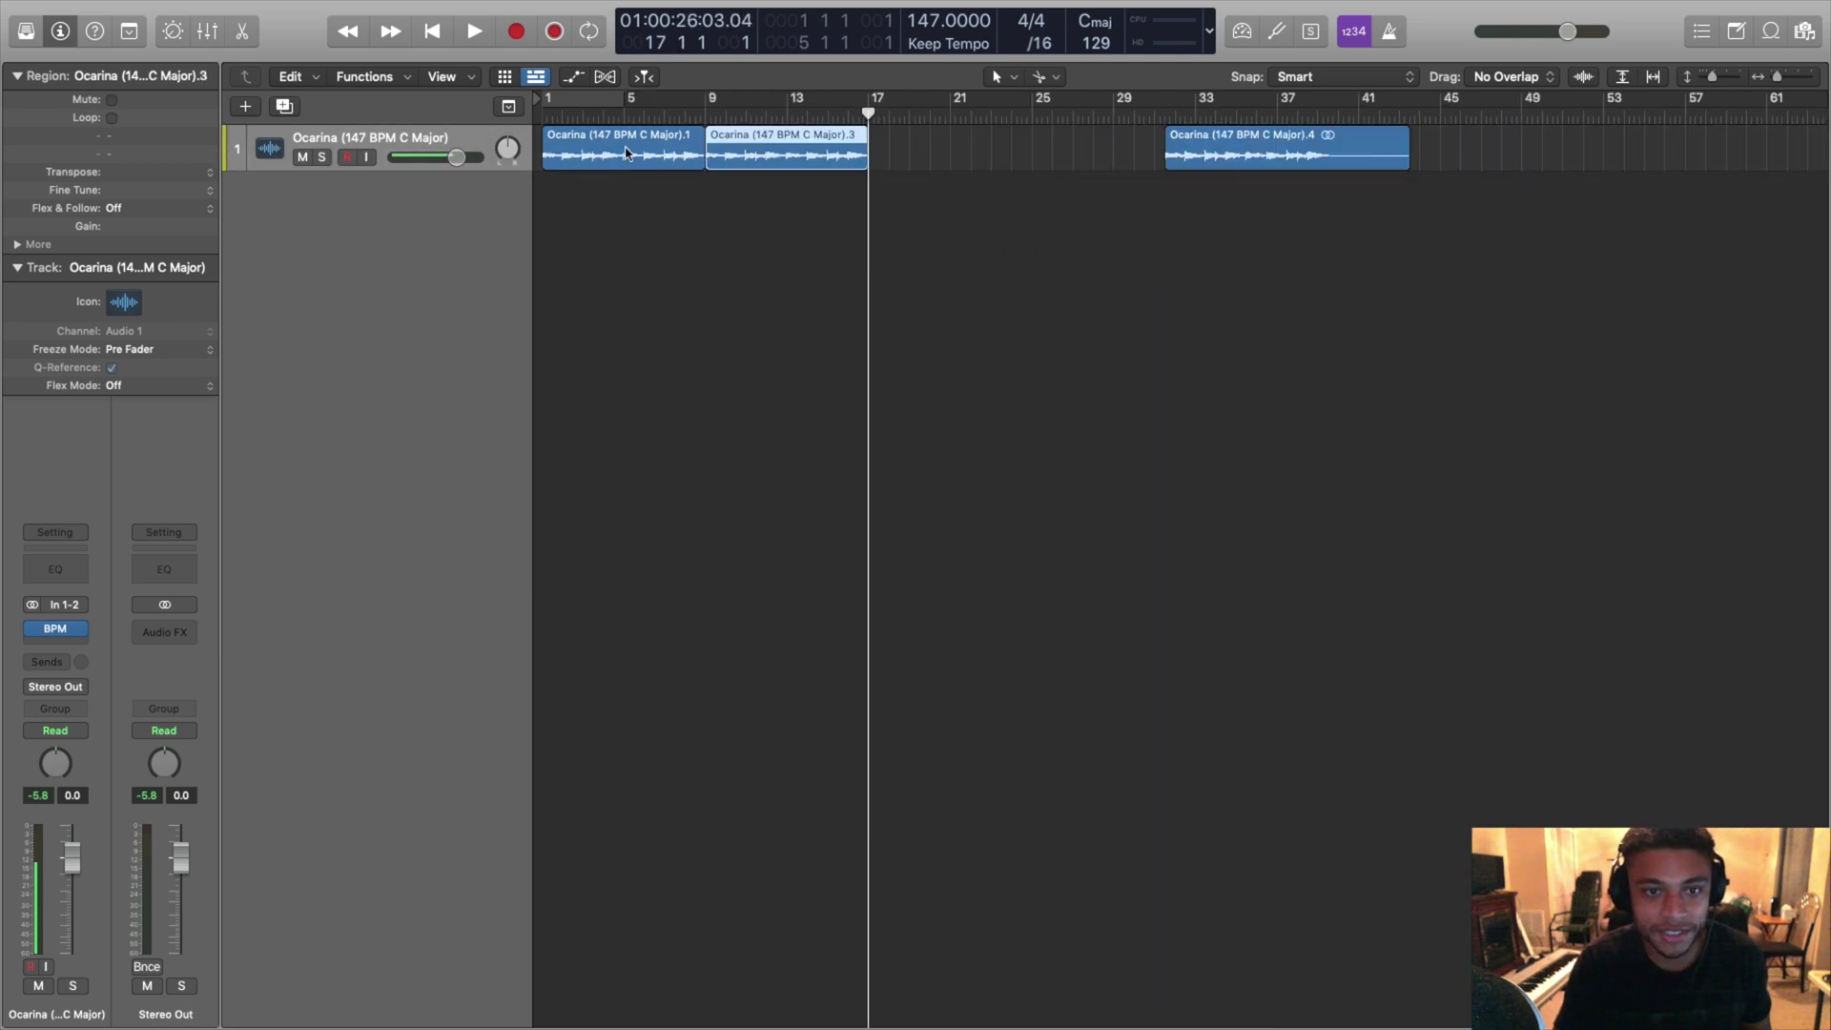
drag(674, 156, 999, 155)
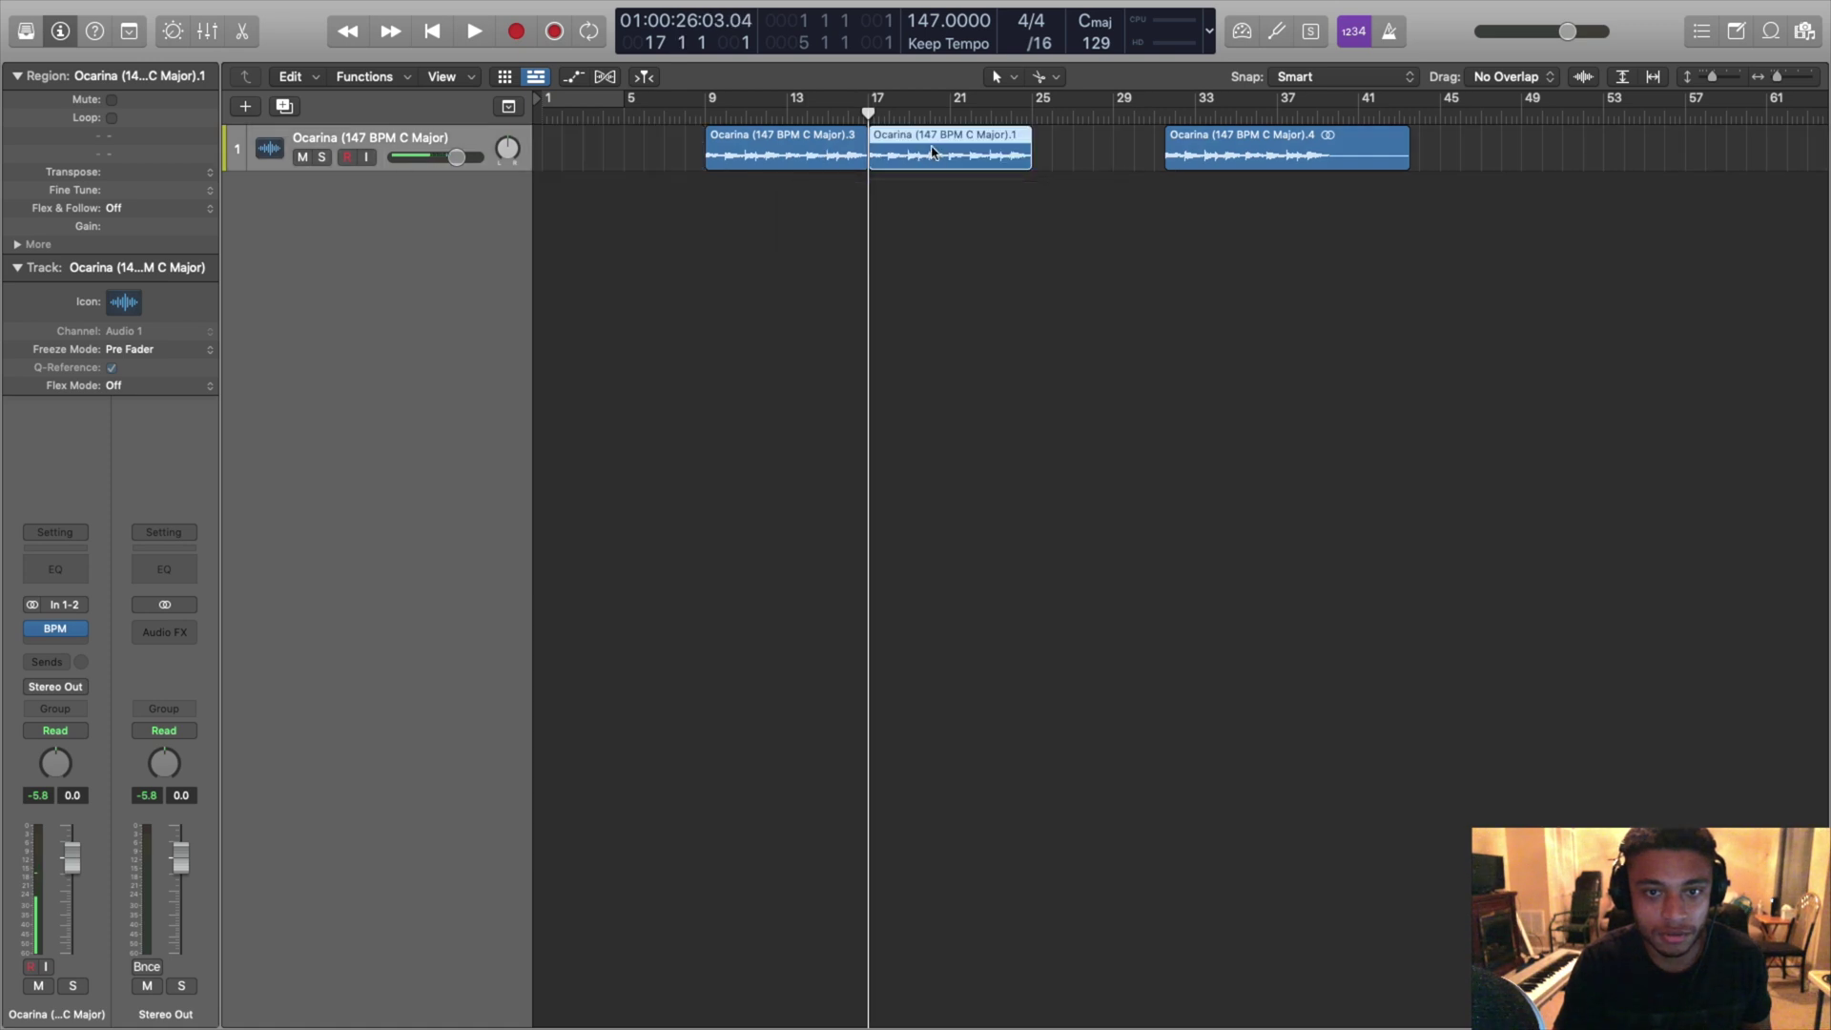
click(740, 150)
drag(740, 149, 577, 153)
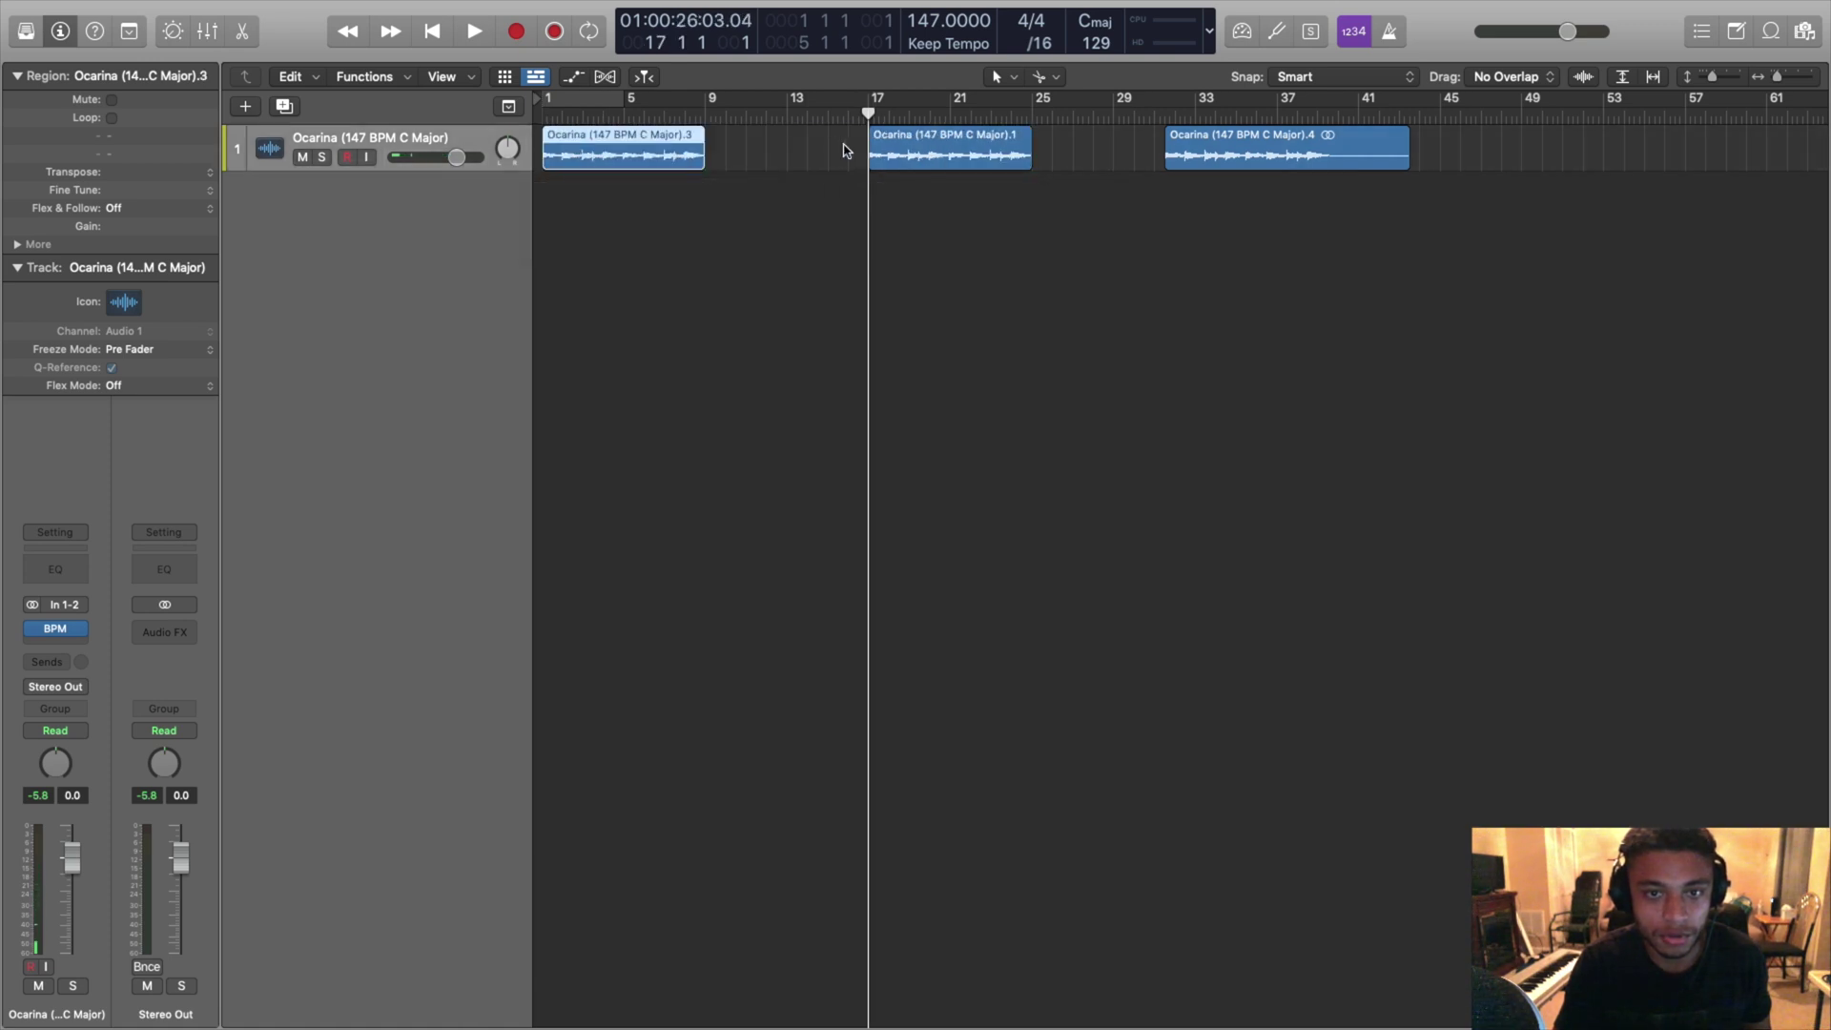
drag(944, 145, 789, 138)
Step: Play the rearranged sample from the start, then select the piece at bar 1
key(Return)
key(space)
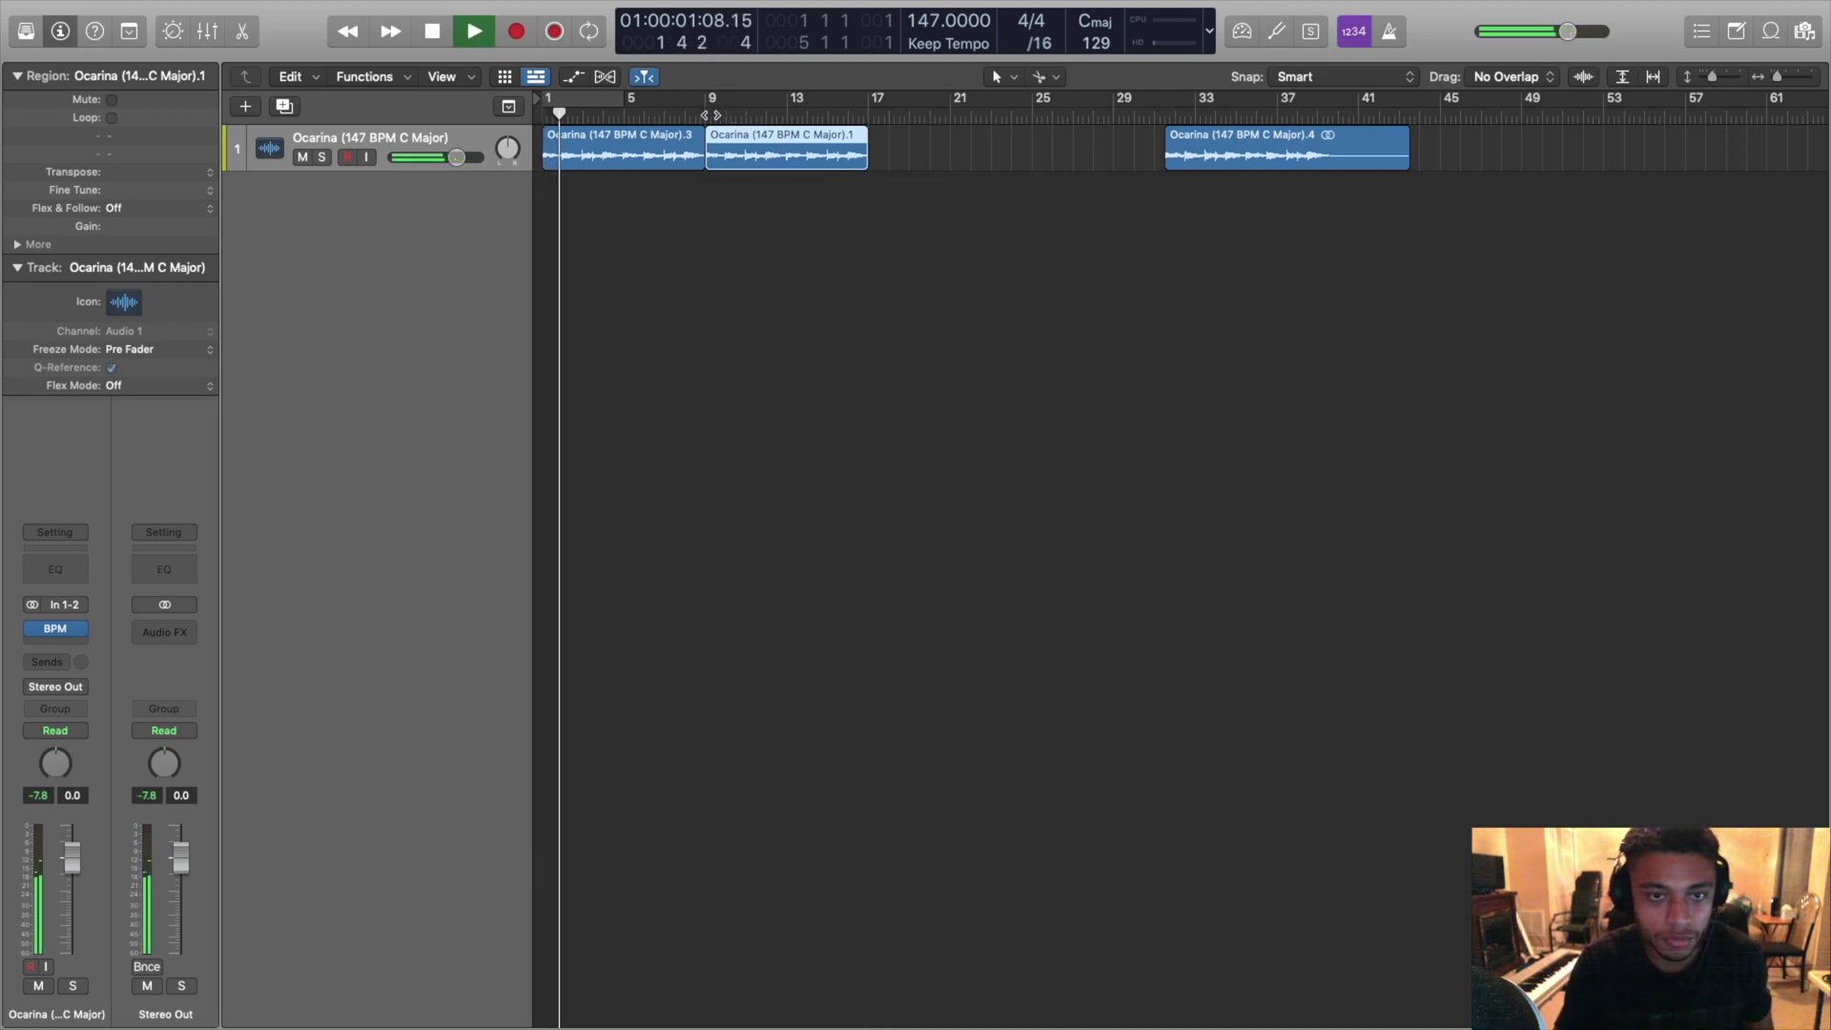
click(695, 113)
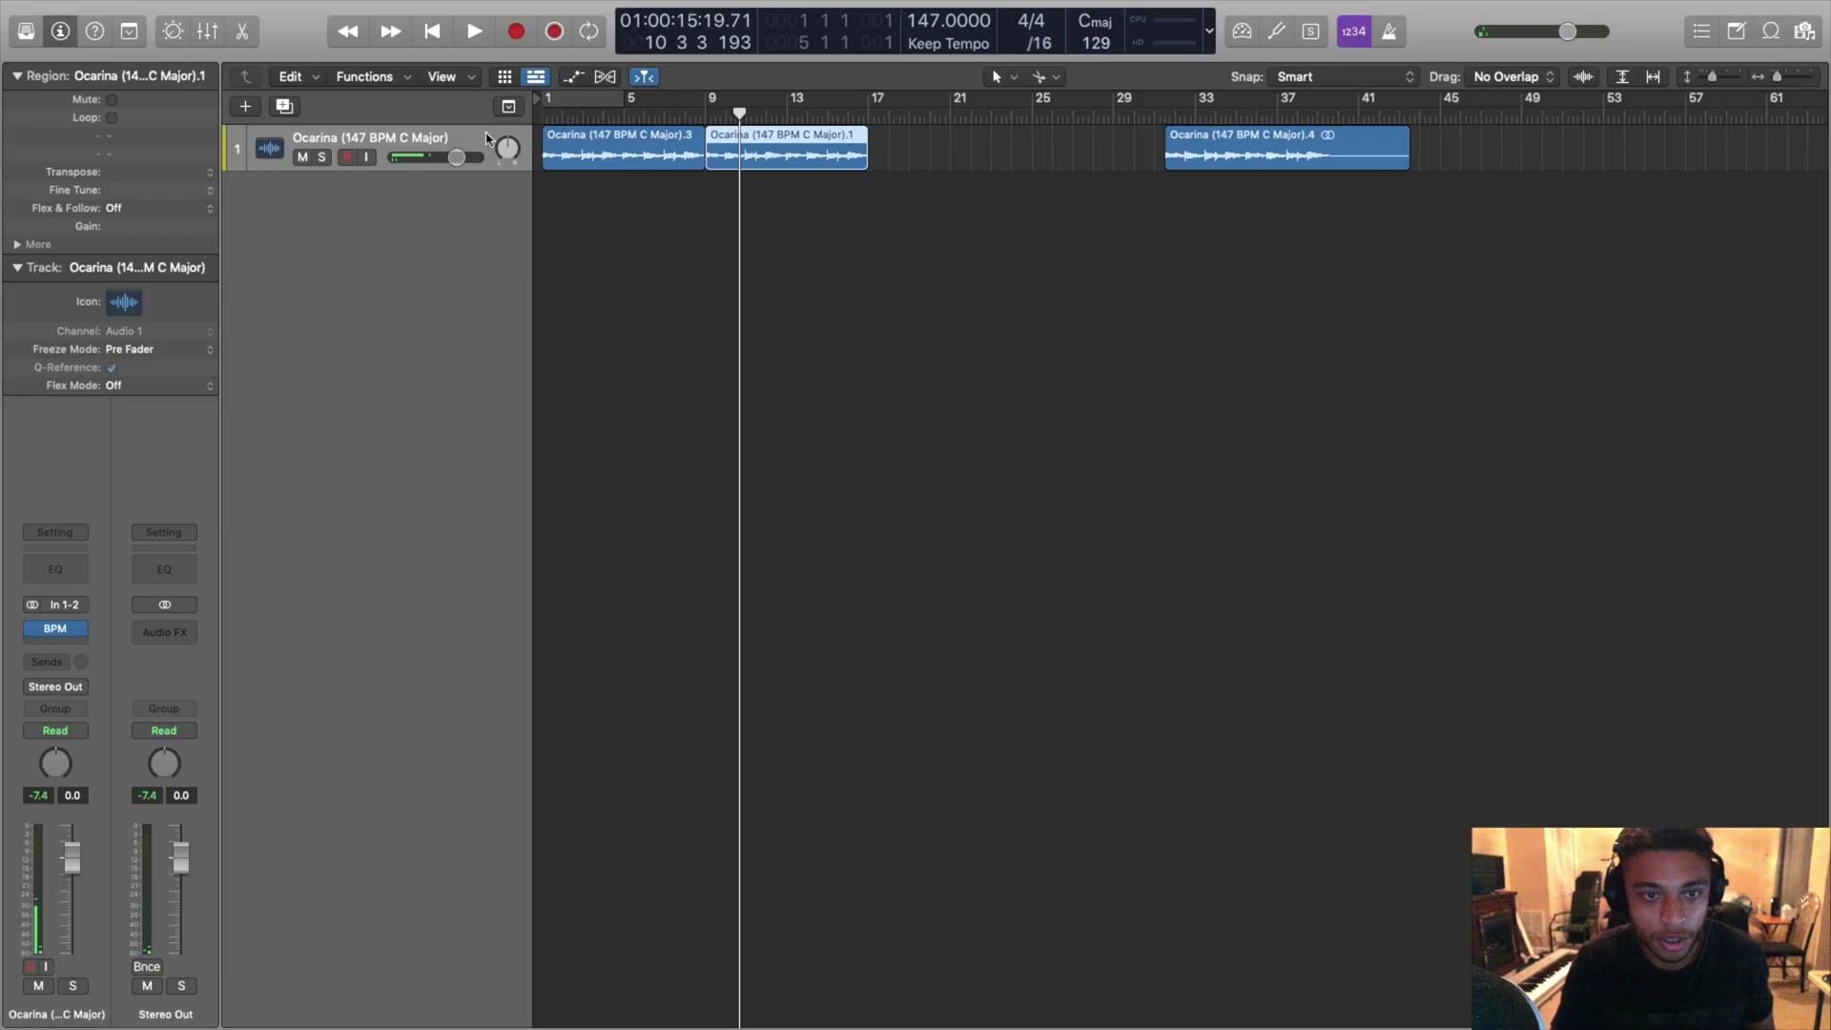
click(627, 145)
Step: In the audio editor, split the opening piece at bars 2 and 3 with the Scissors
key(e)
click(481, 718)
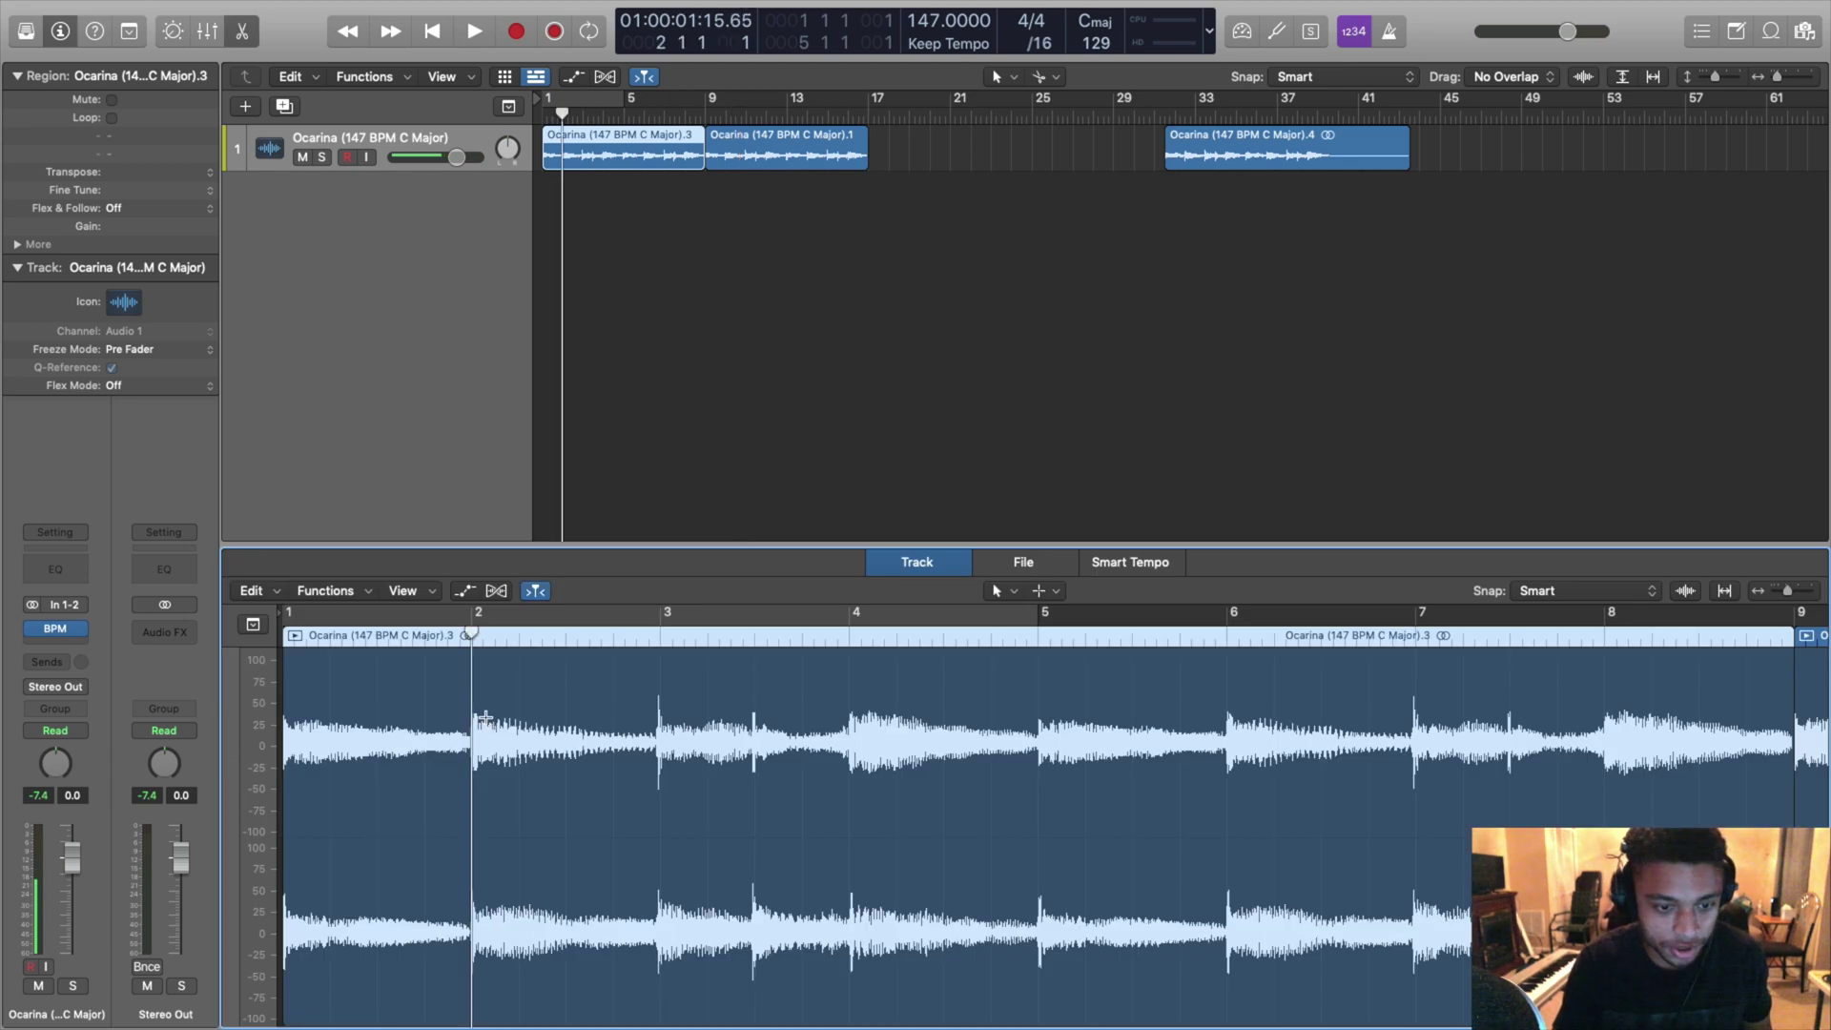
click(1039, 592)
click(1110, 715)
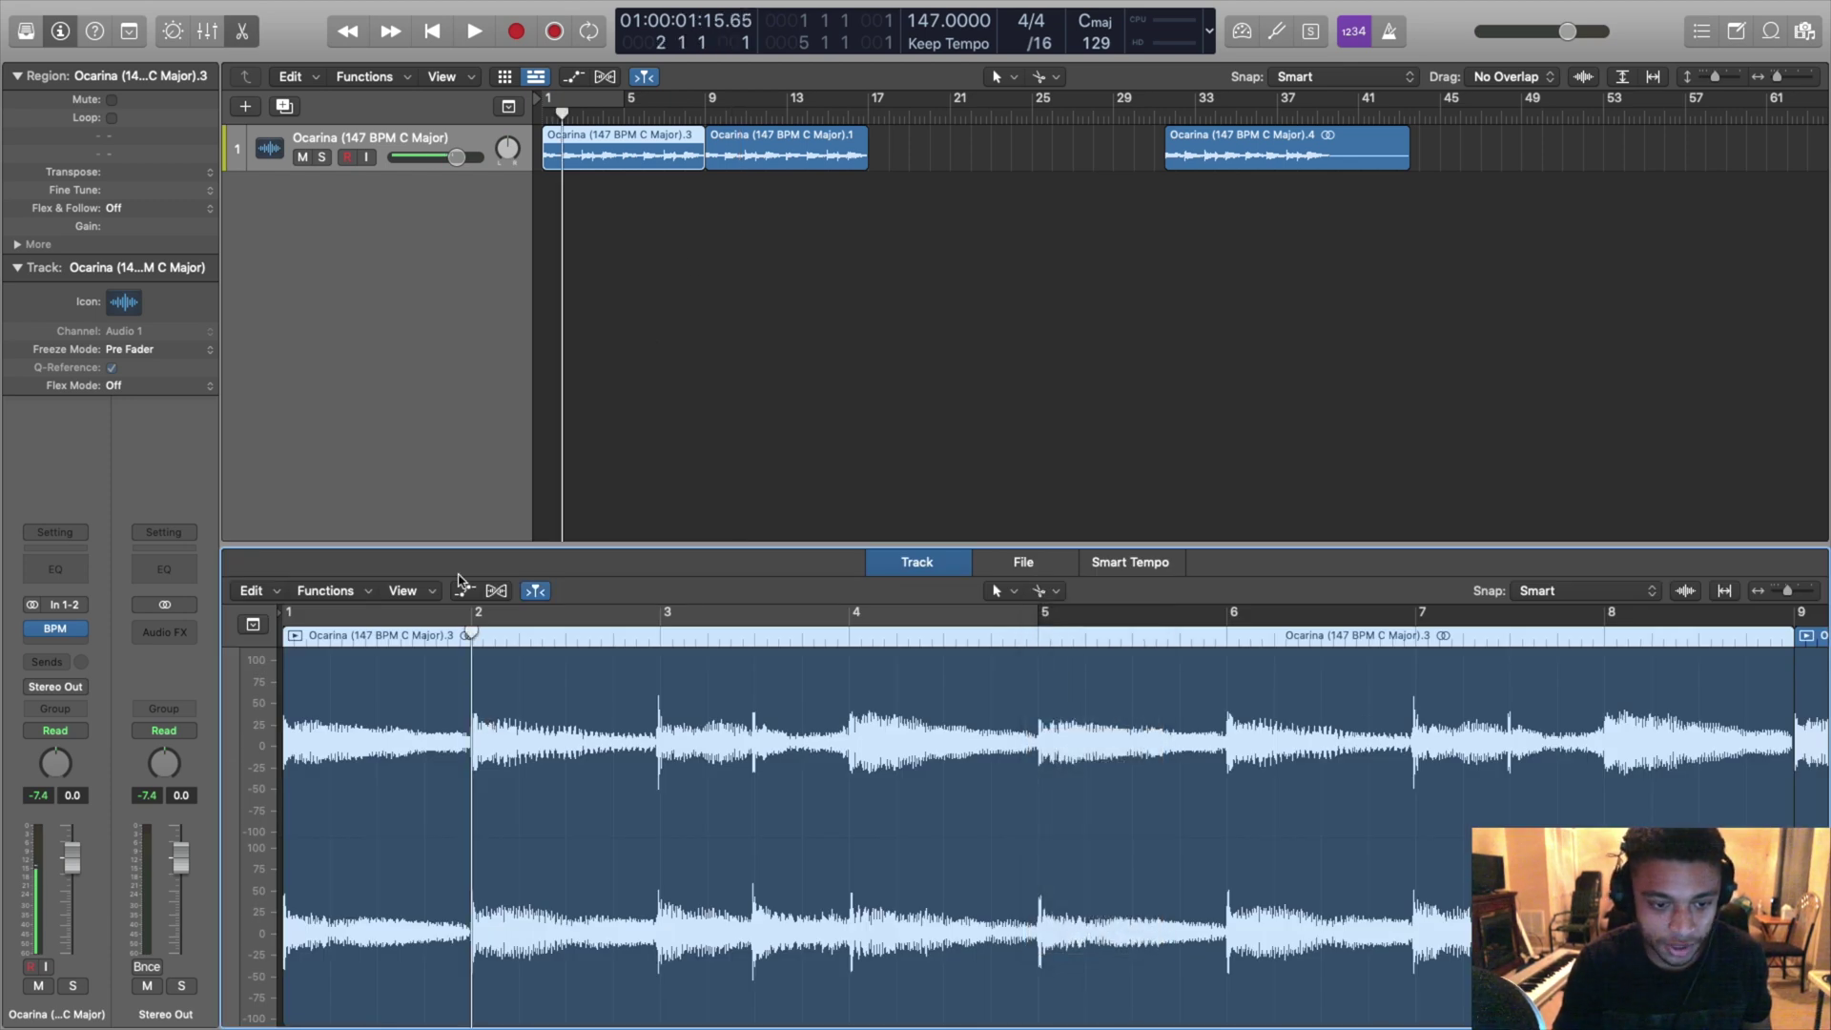
click(471, 739)
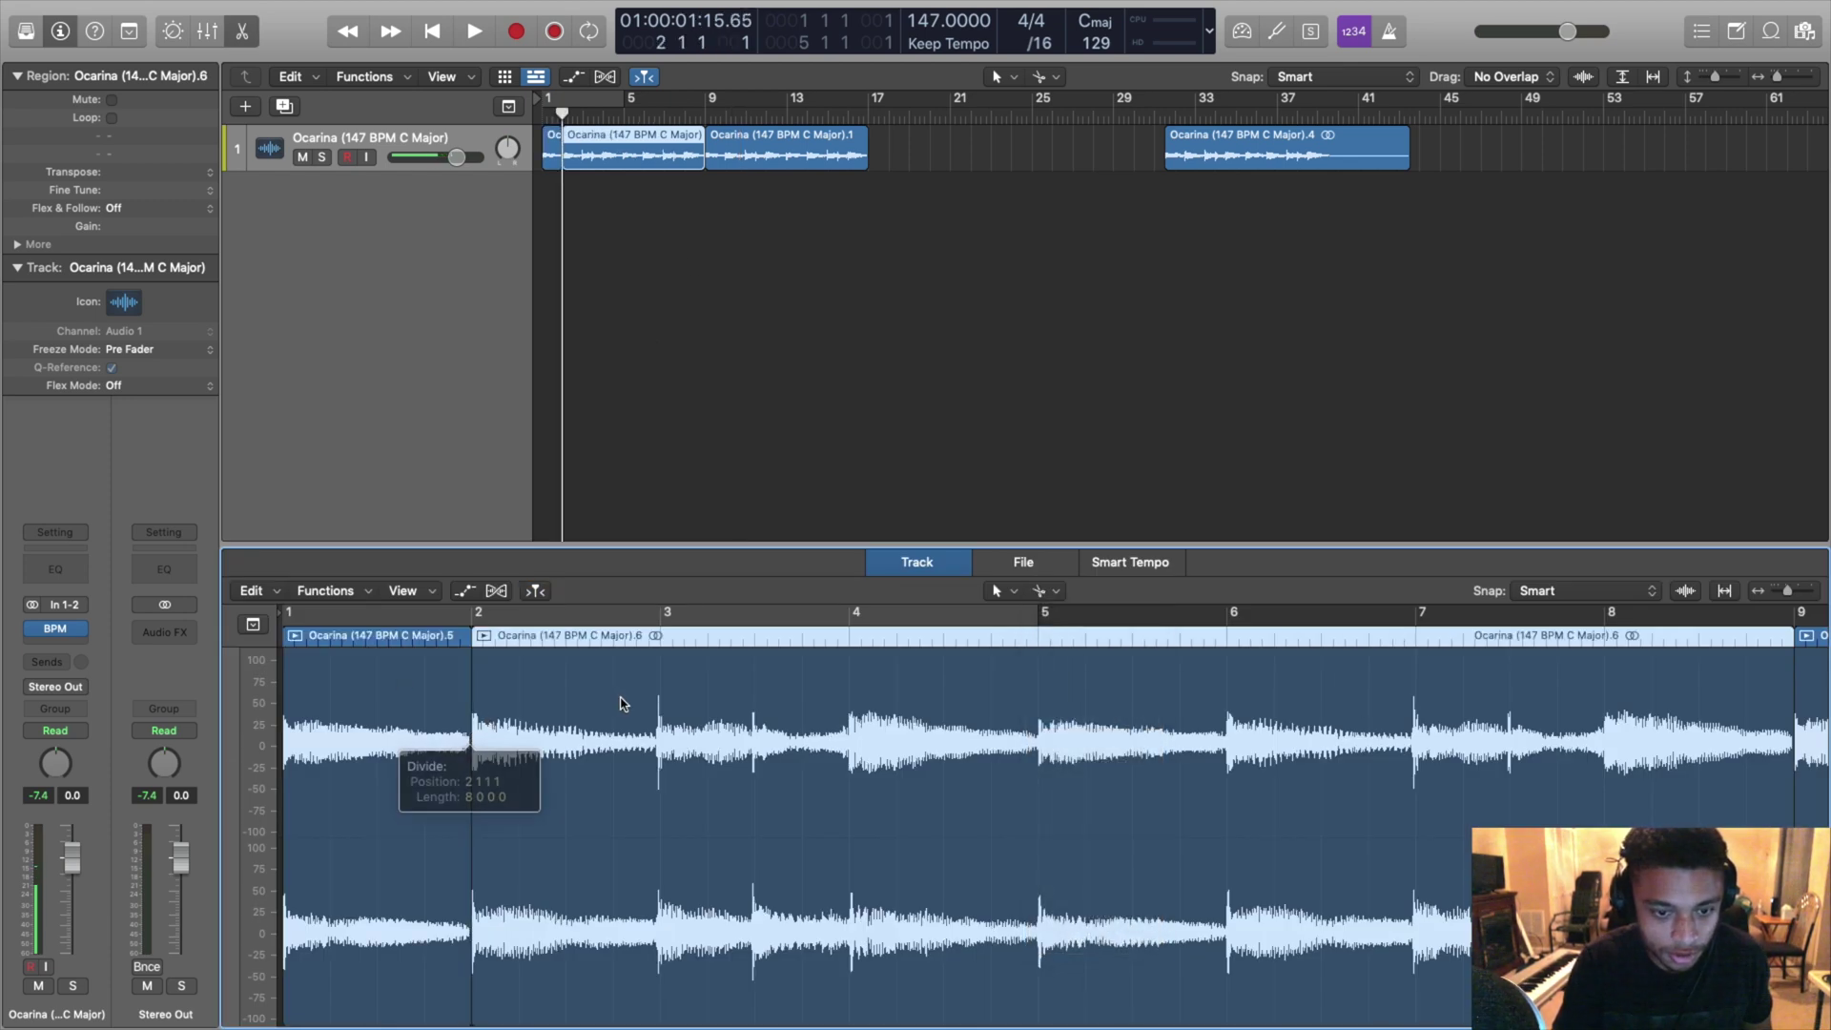
click(648, 722)
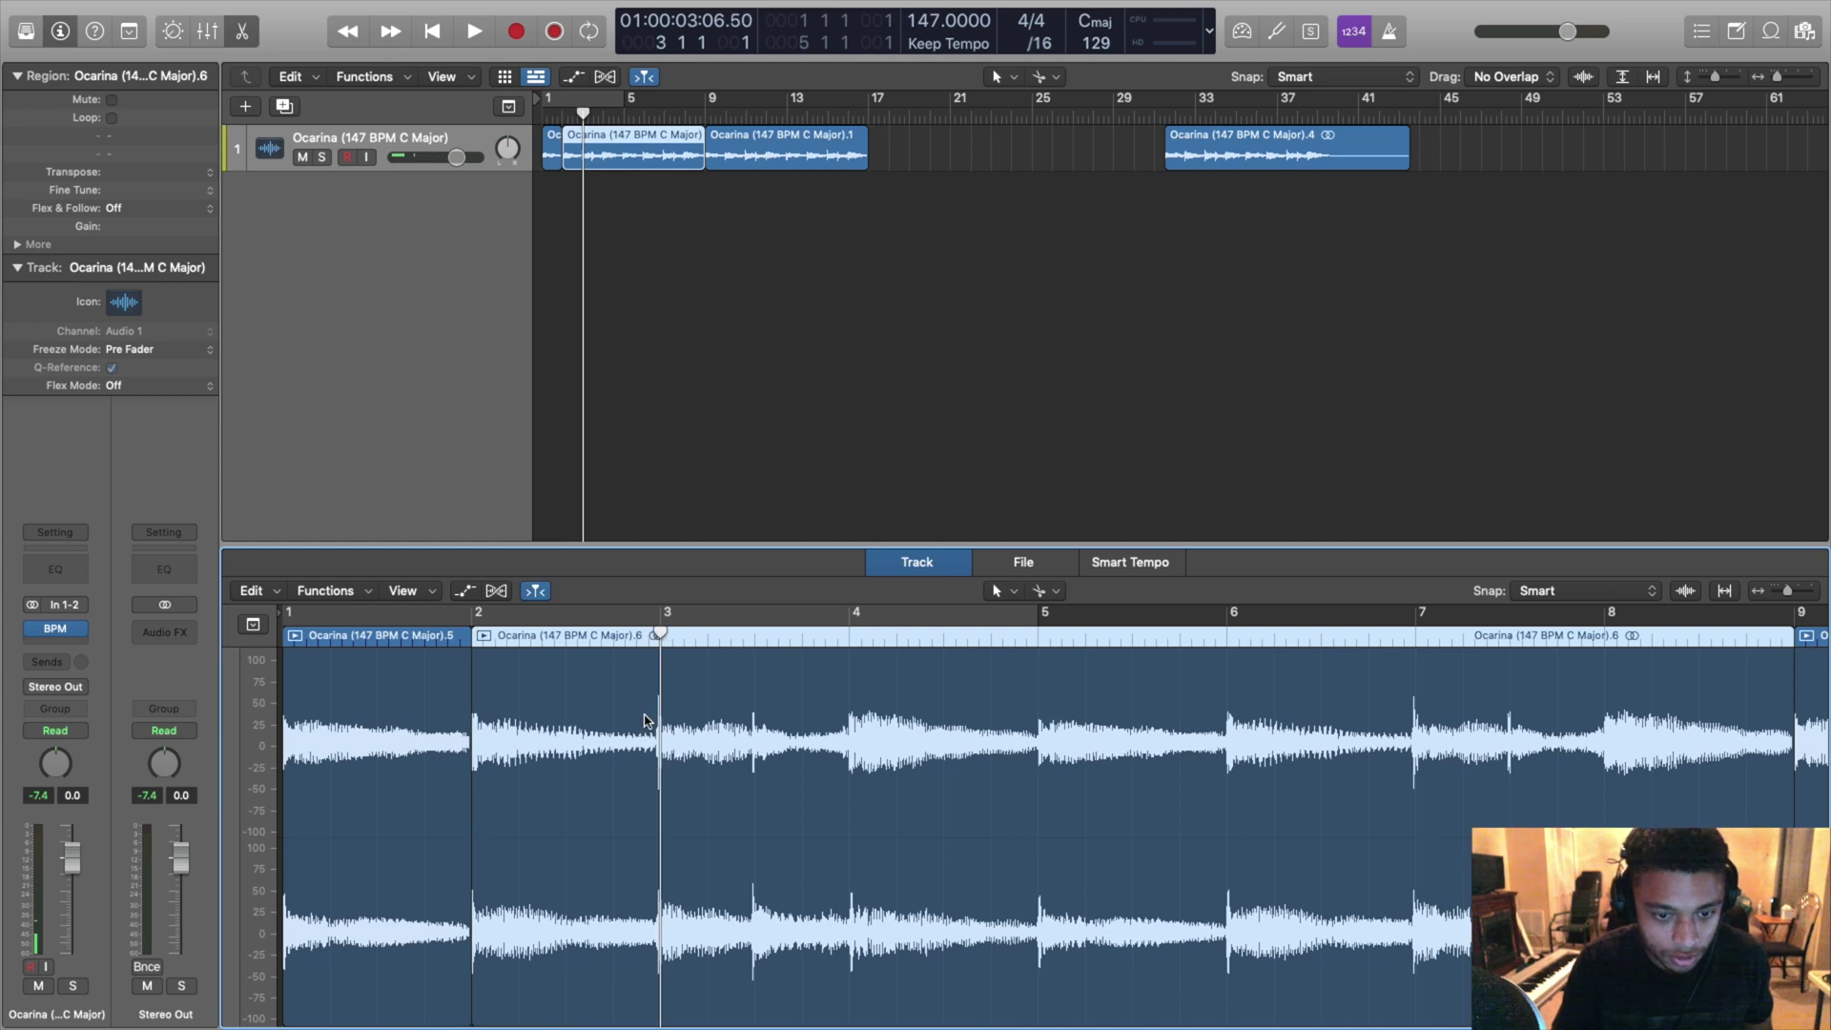
click(658, 727)
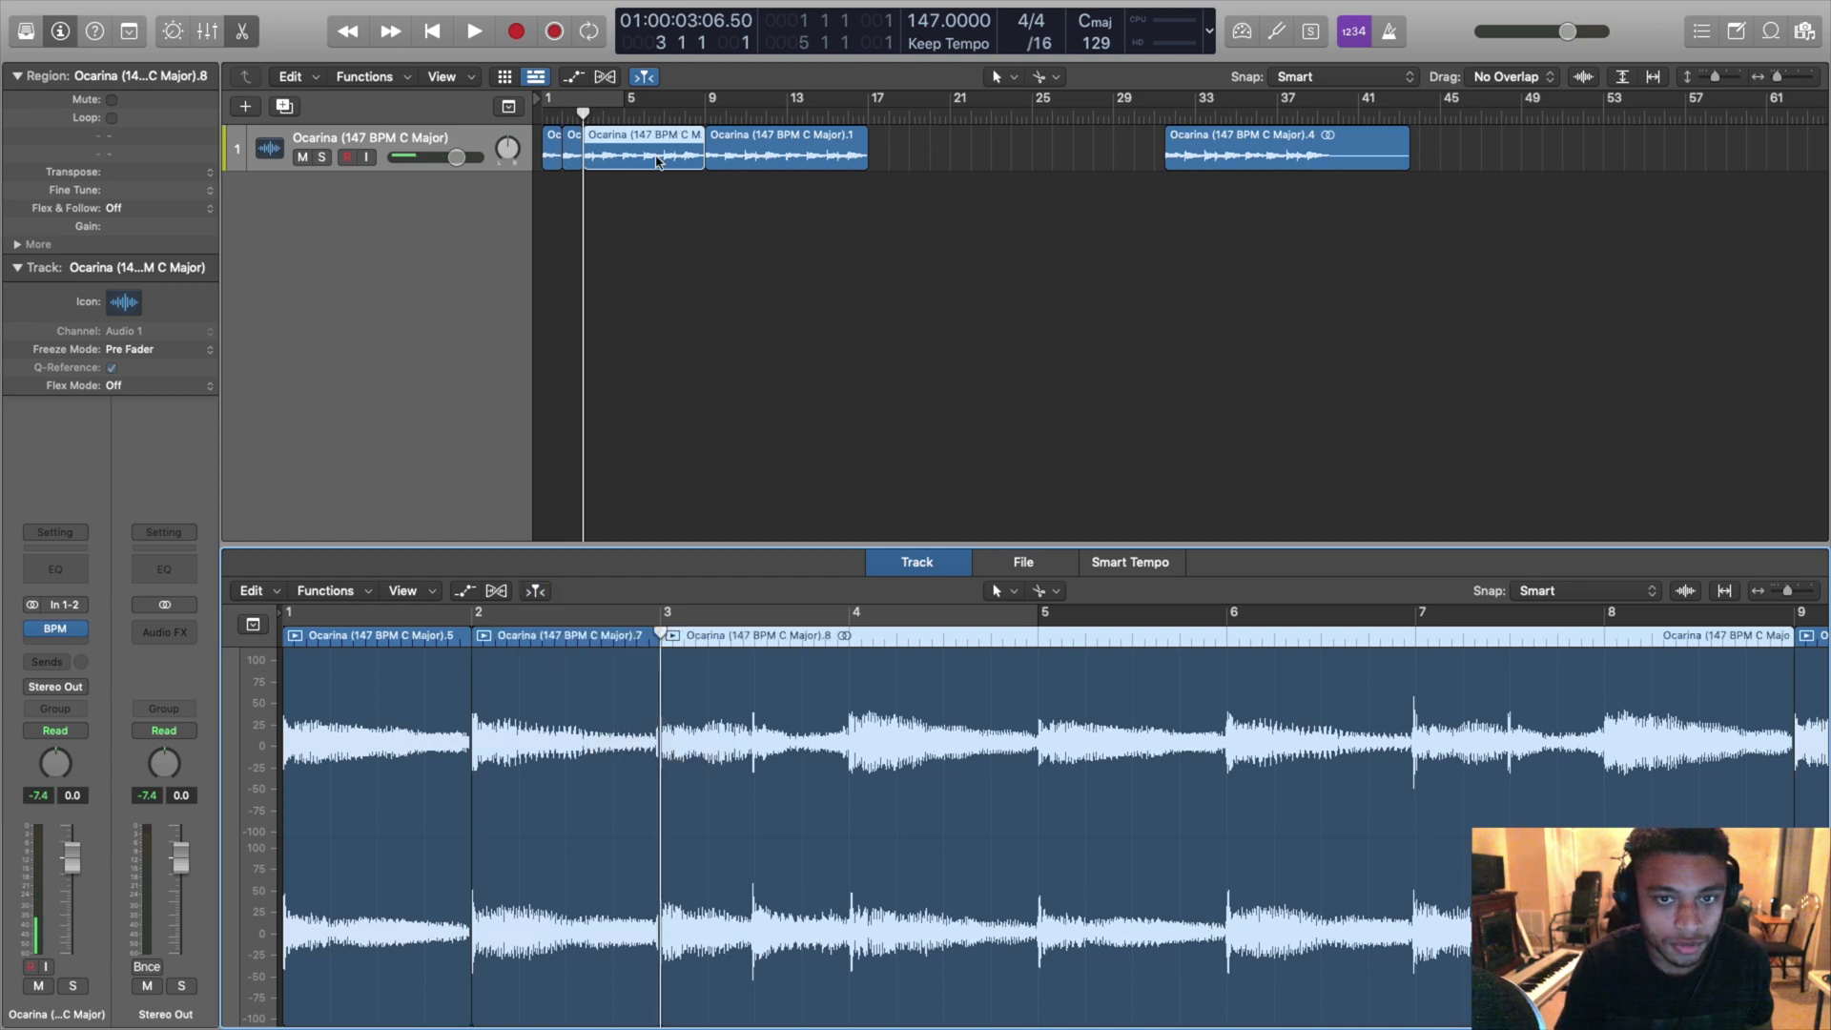
Step: Swap the order of the one-bar chops at the start and play back the result
drag(554, 153, 881, 154)
click(574, 158)
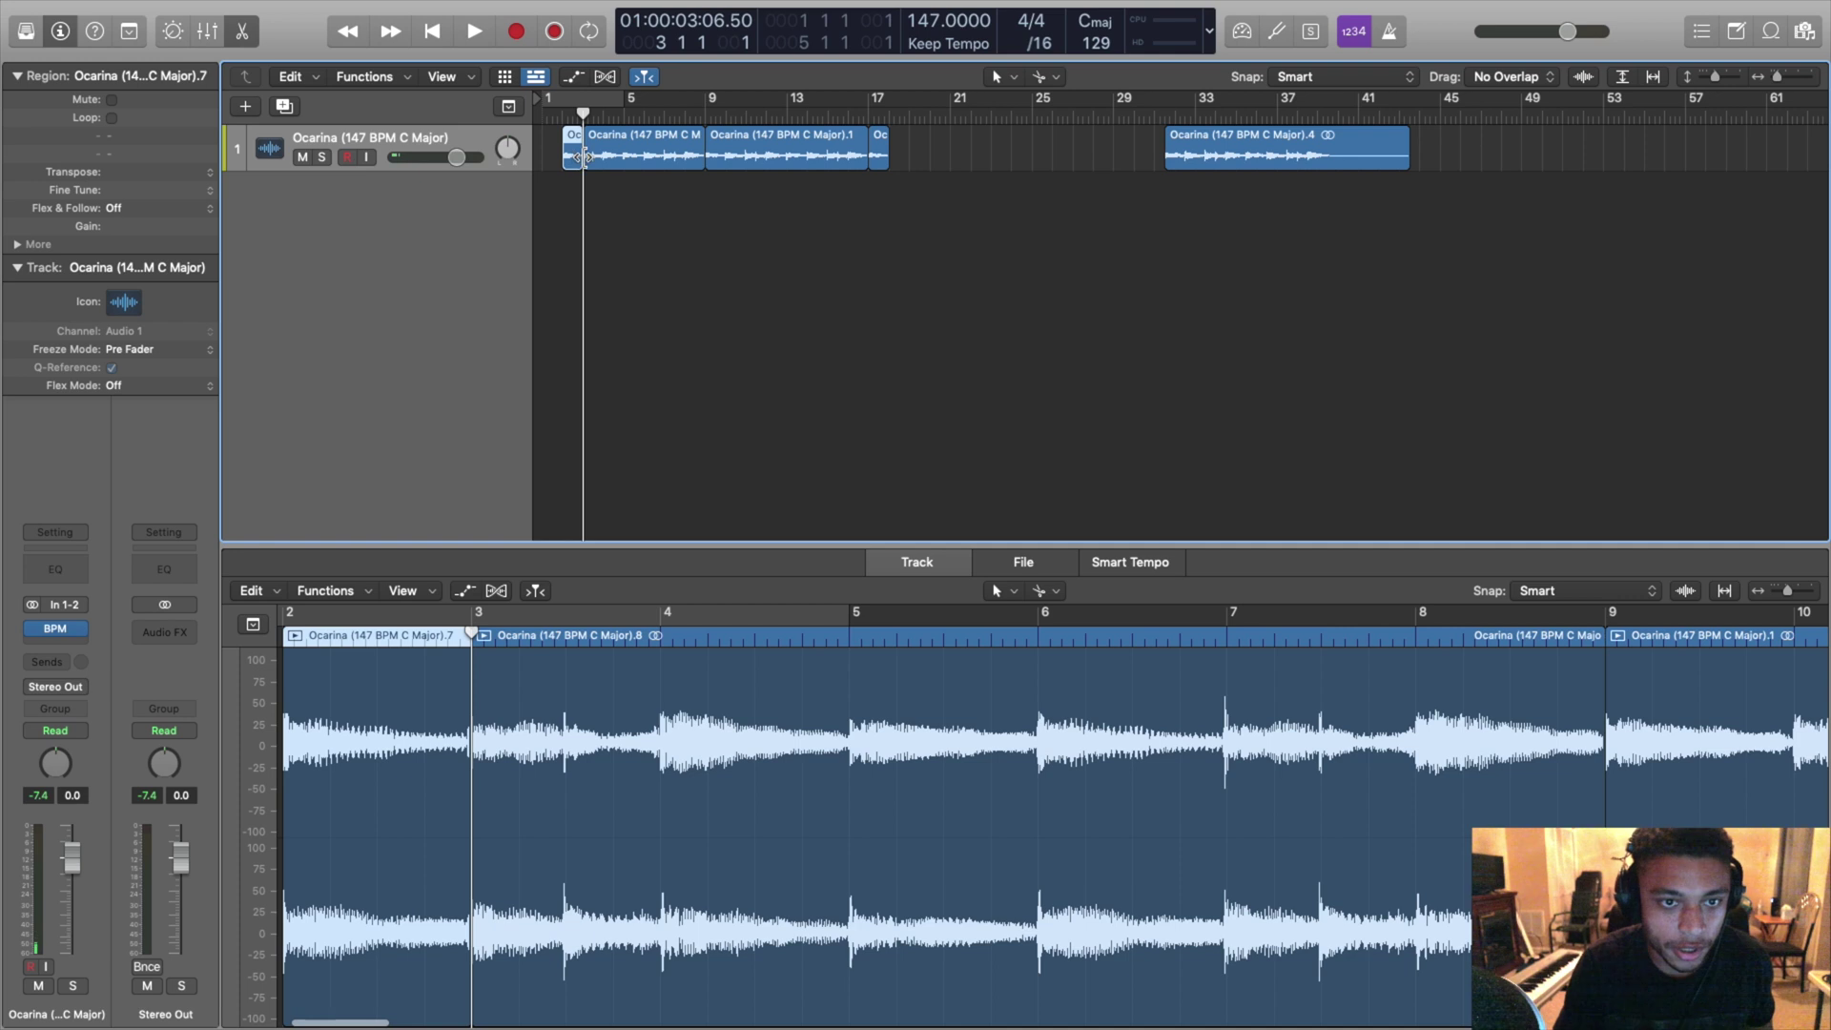
drag(569, 159, 552, 158)
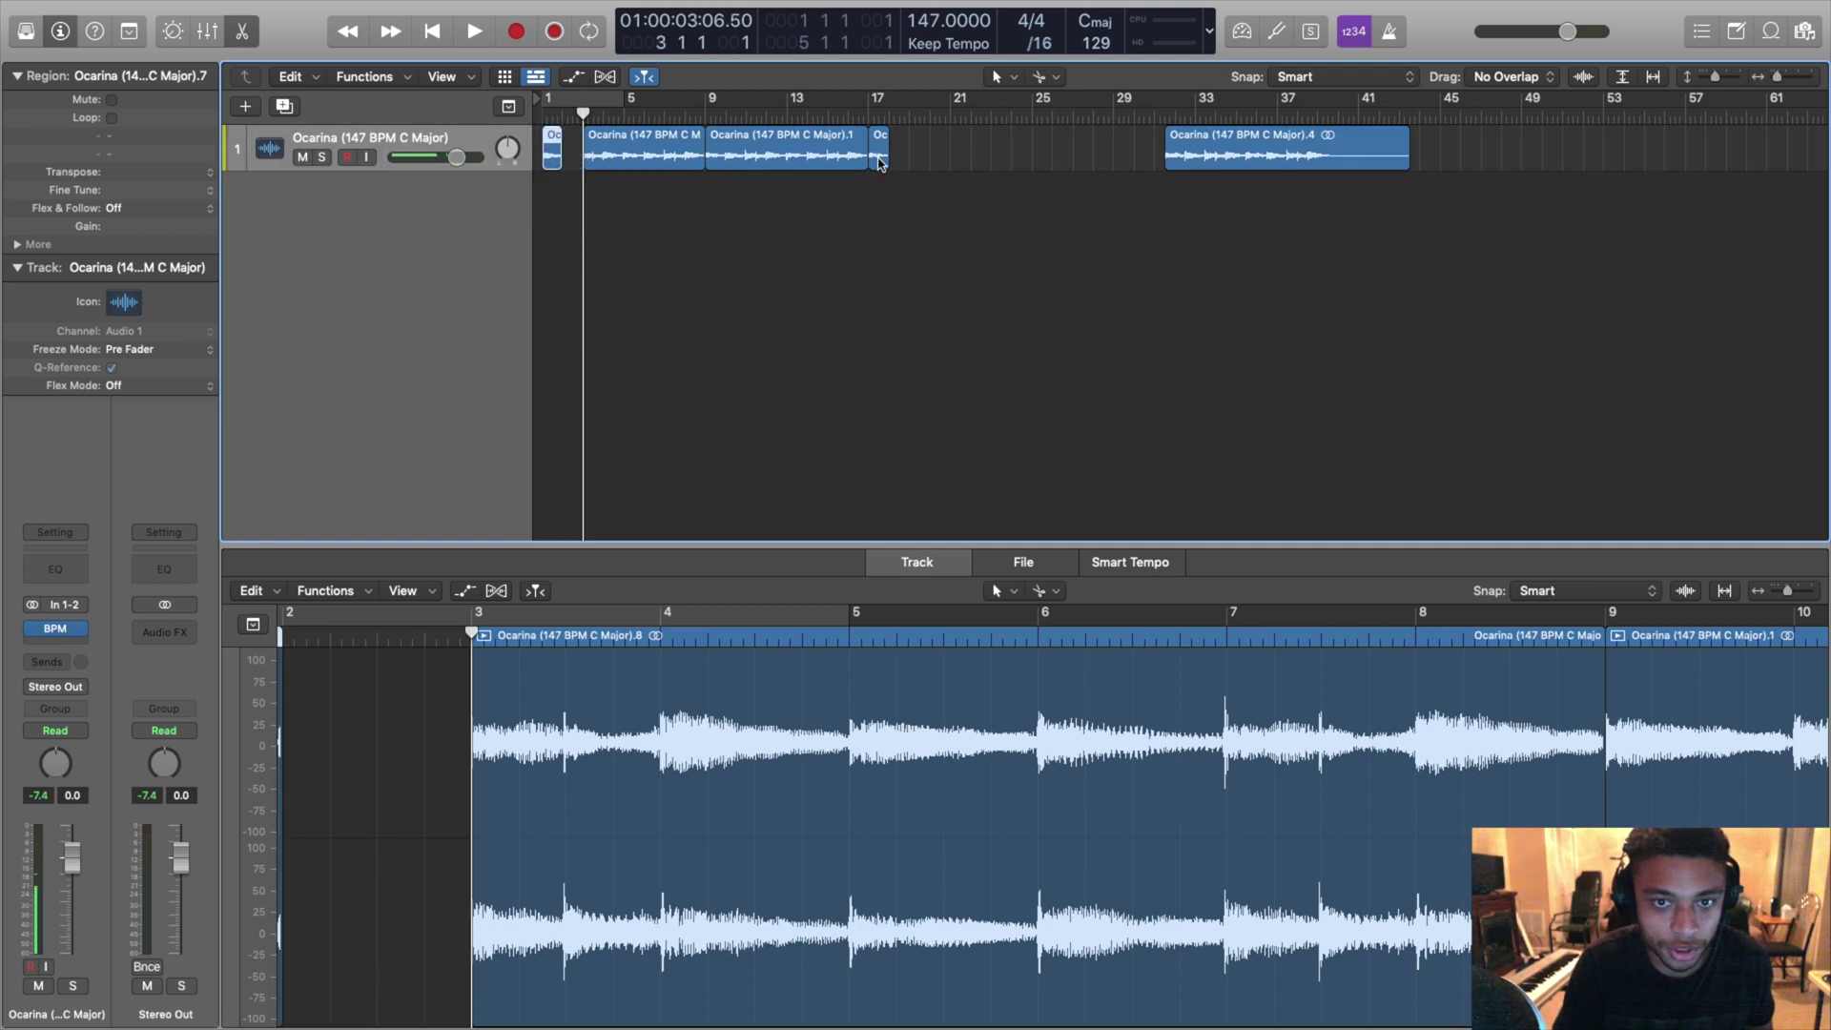
drag(879, 164, 576, 162)
key(Return)
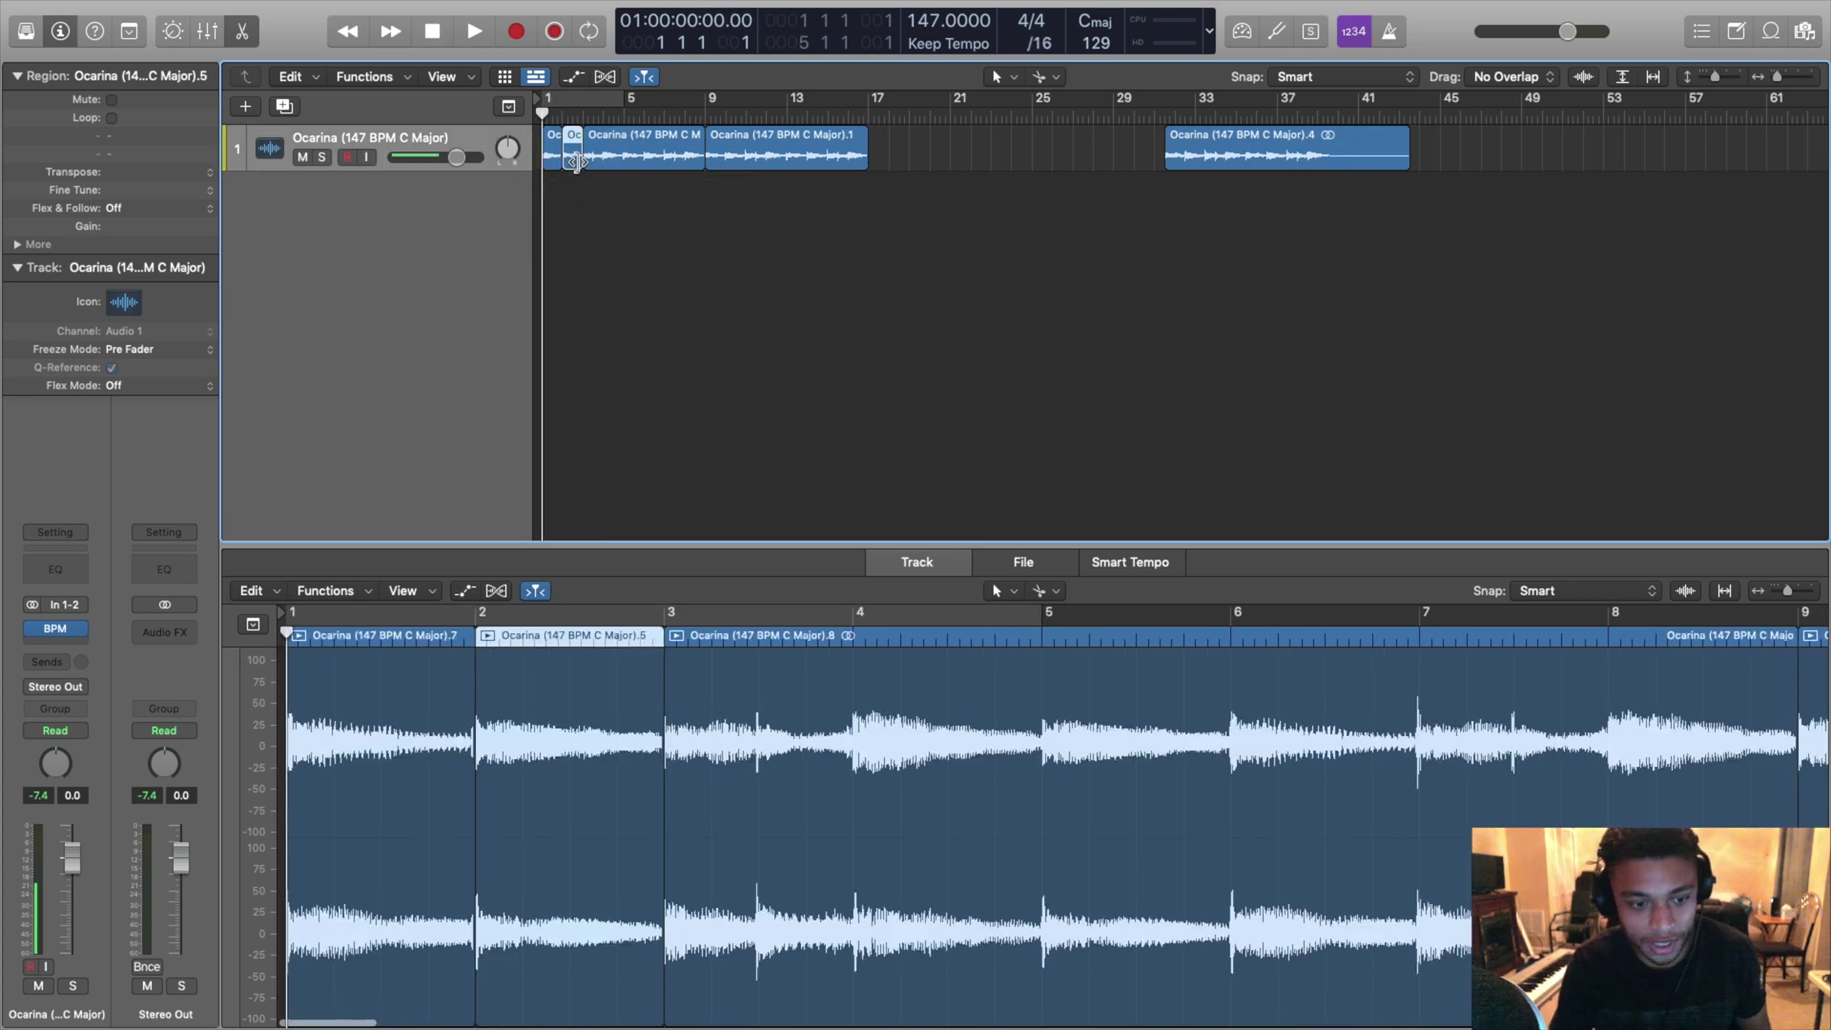
key(space)
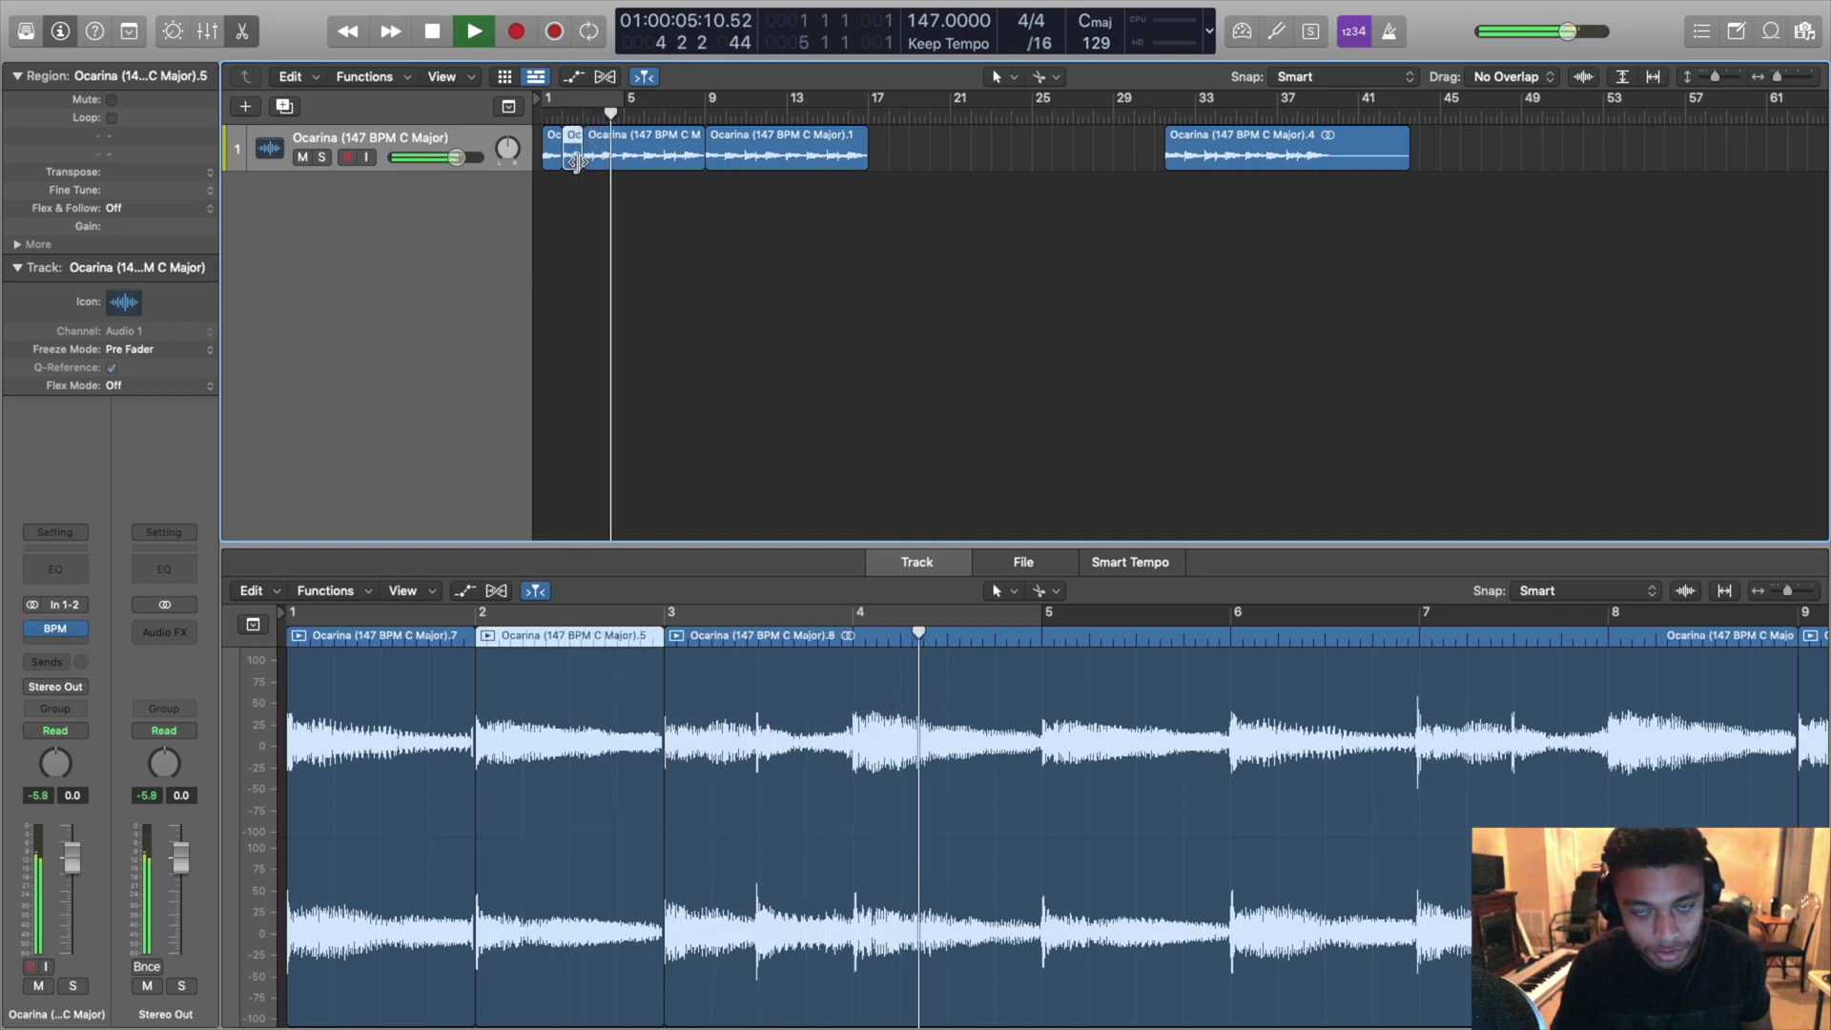
key(space)
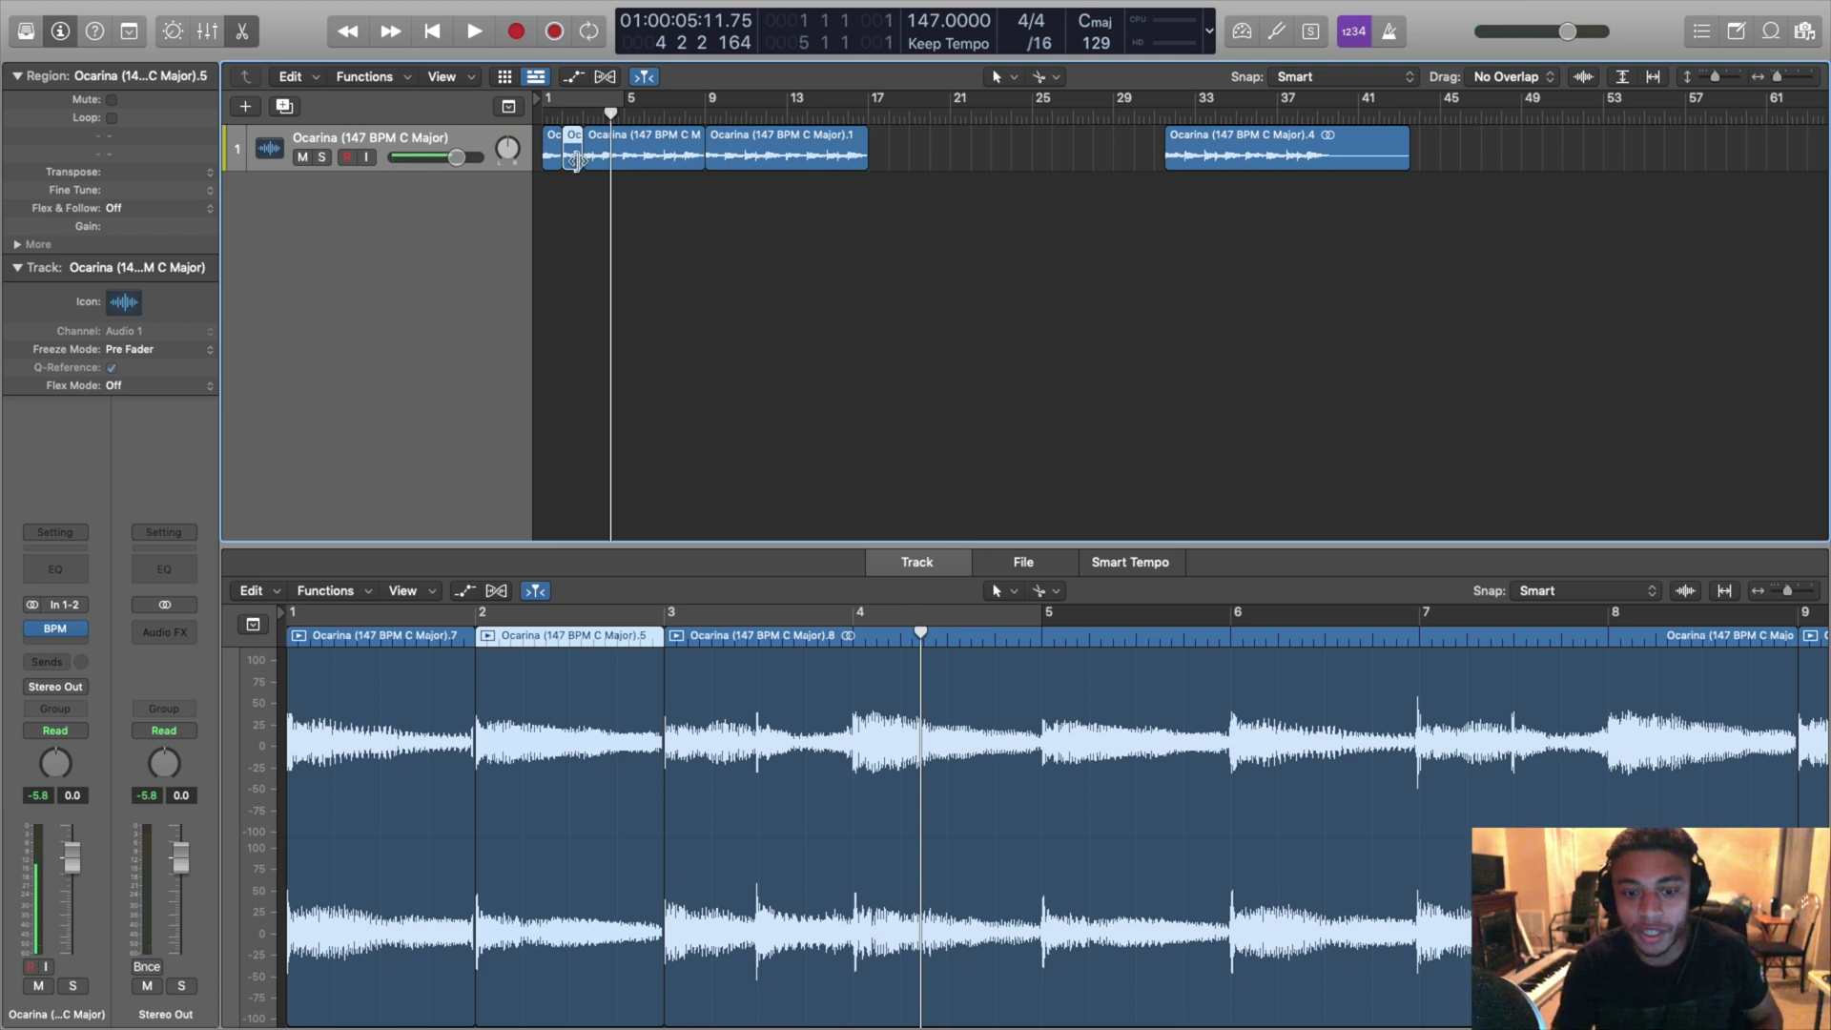
Step: Glue the chops into one region and set the cycle range to bars 1–9
click(578, 164)
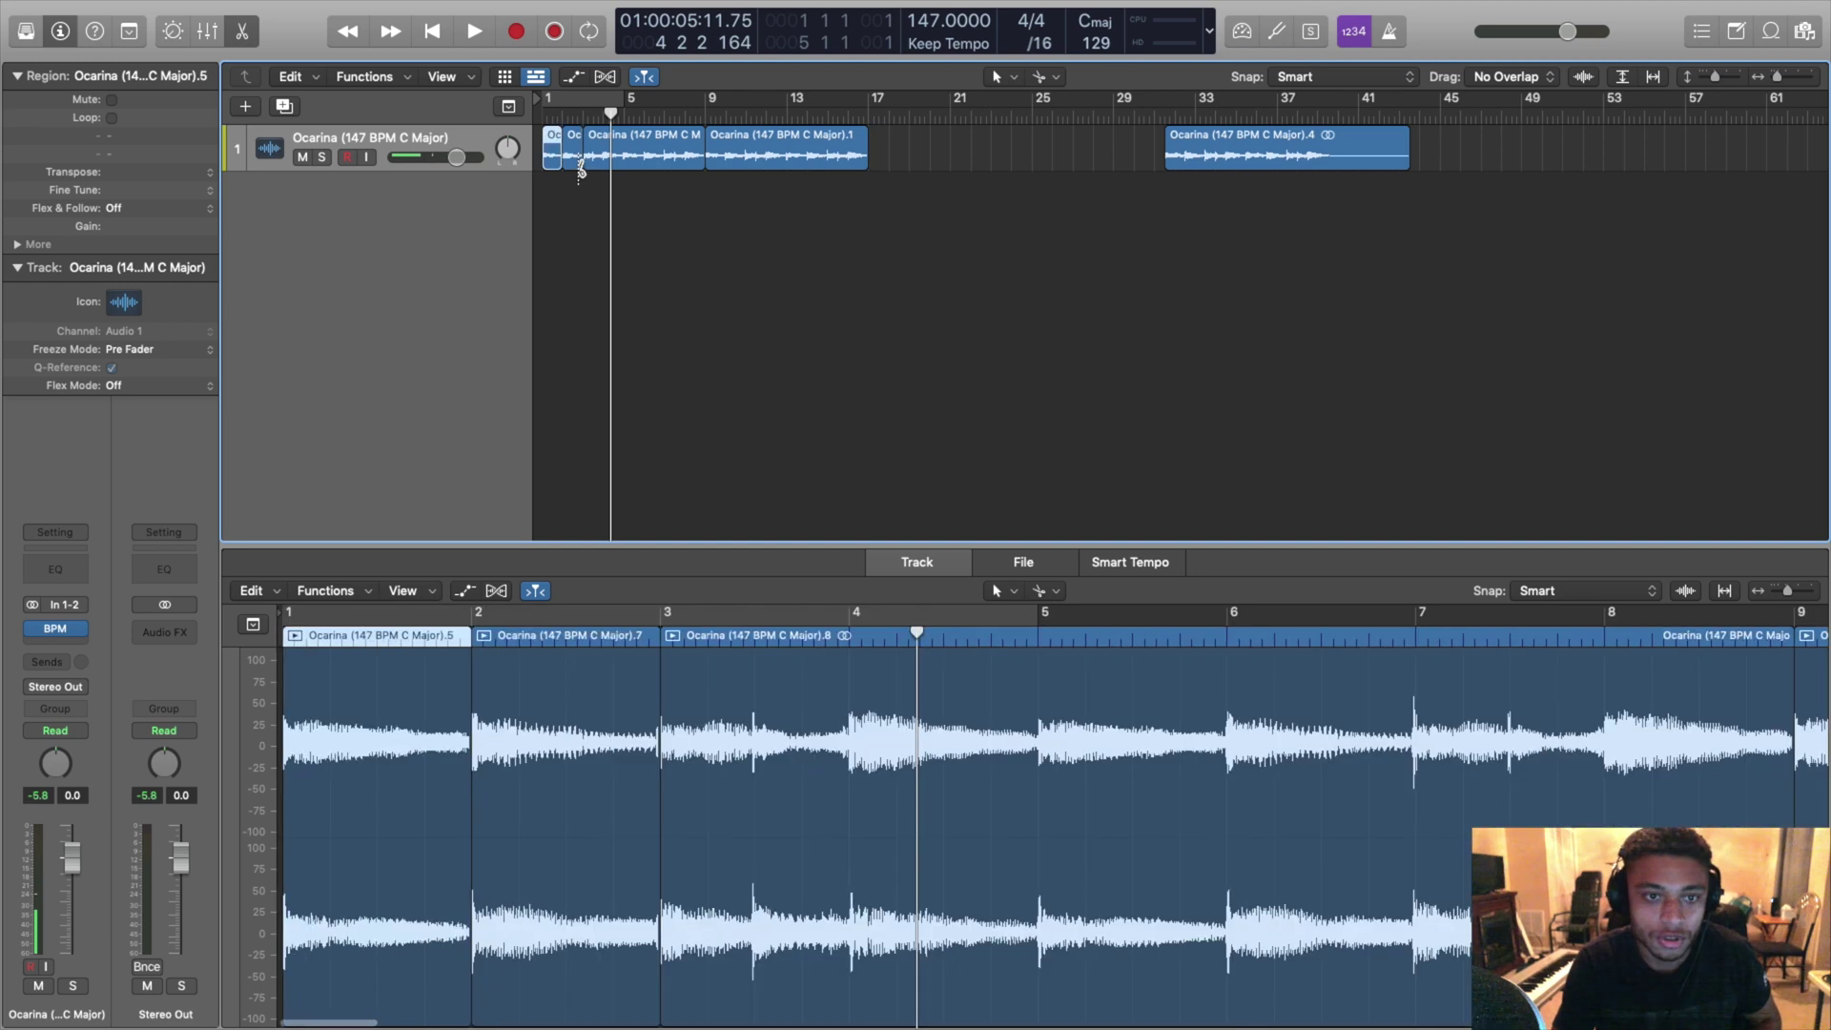
click(580, 167)
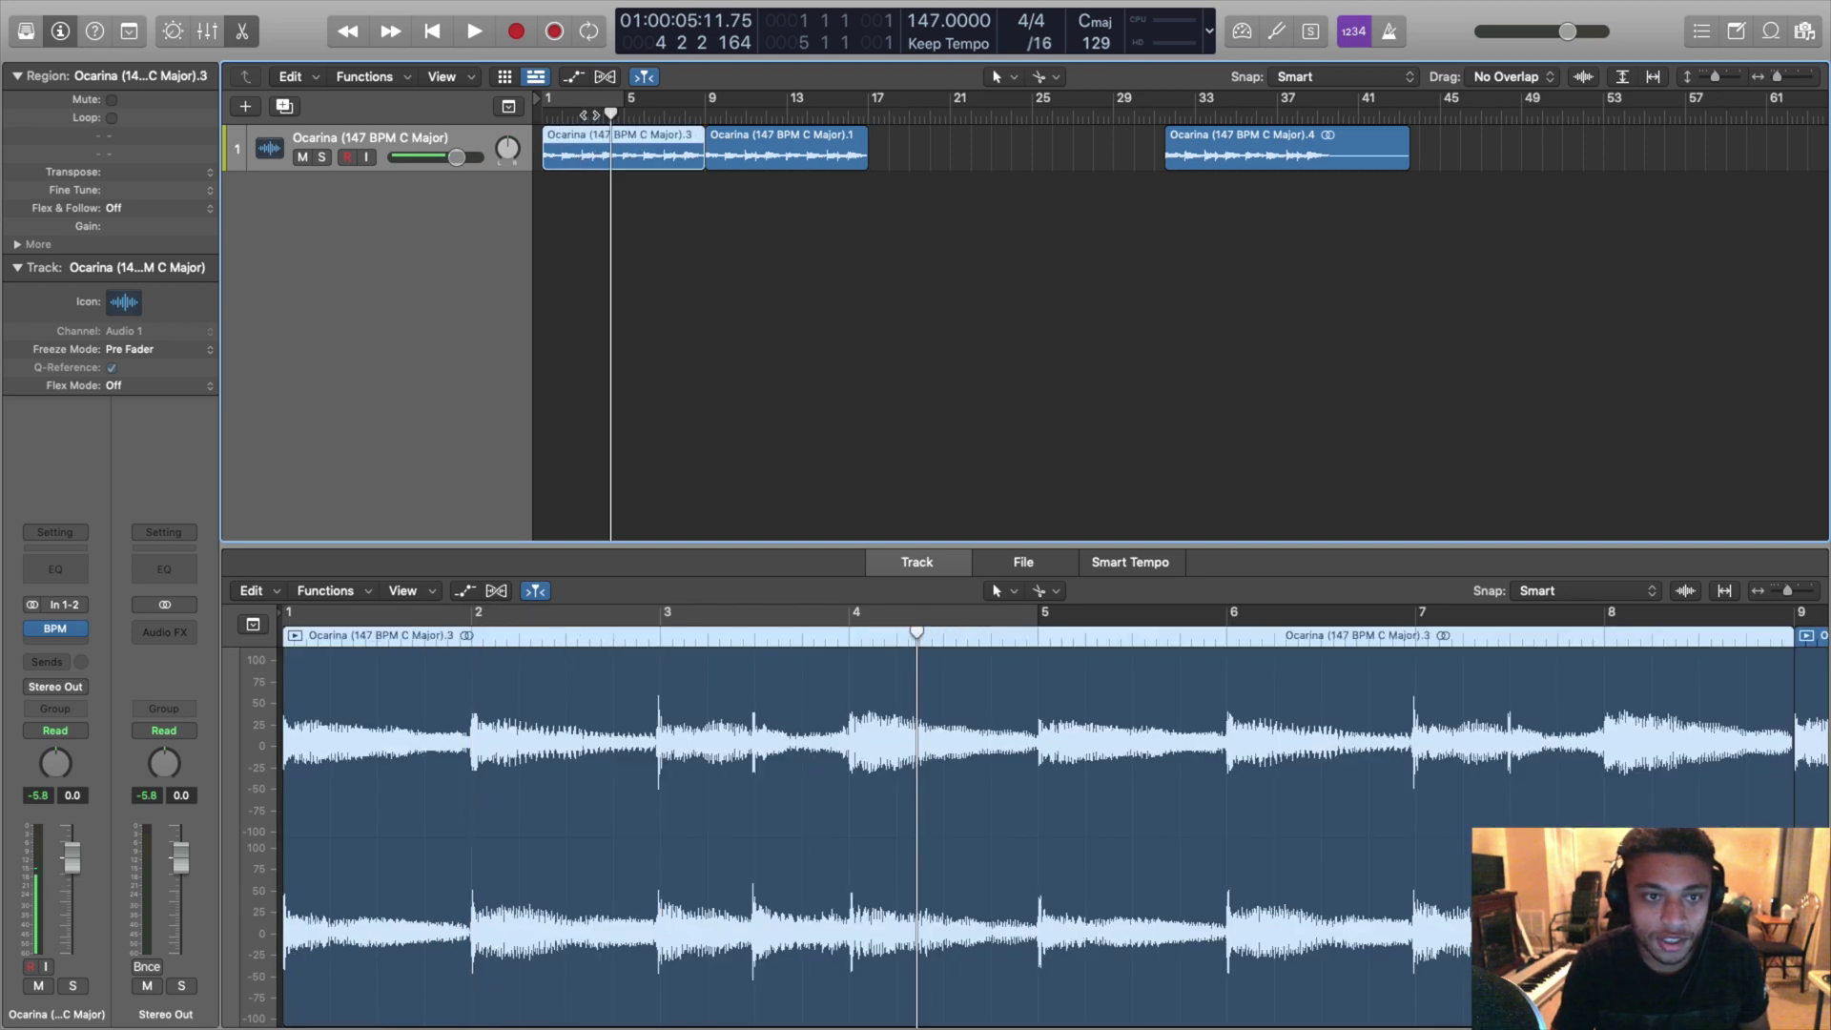
click(589, 115)
drag(626, 99, 703, 180)
Step: Select all three Ocarina regions and enable Flex Time – Polyphonic on the track
key(c)
click(386, 139)
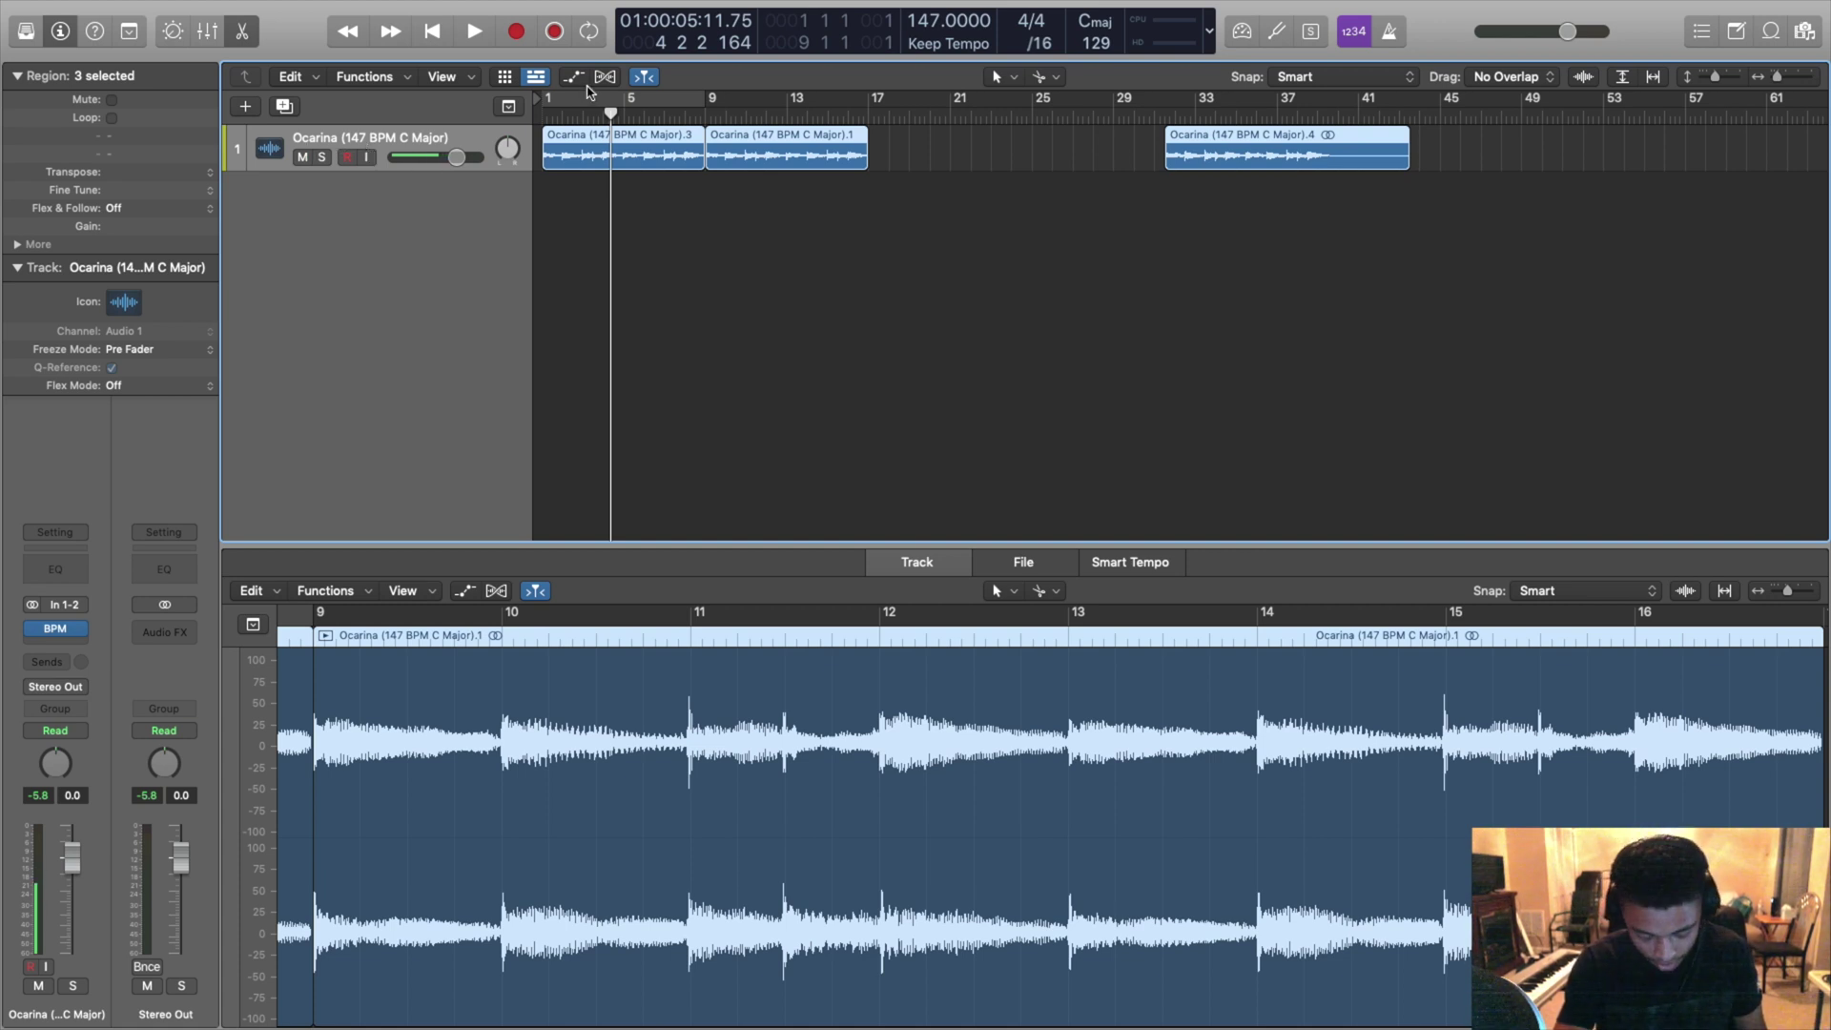
click(604, 78)
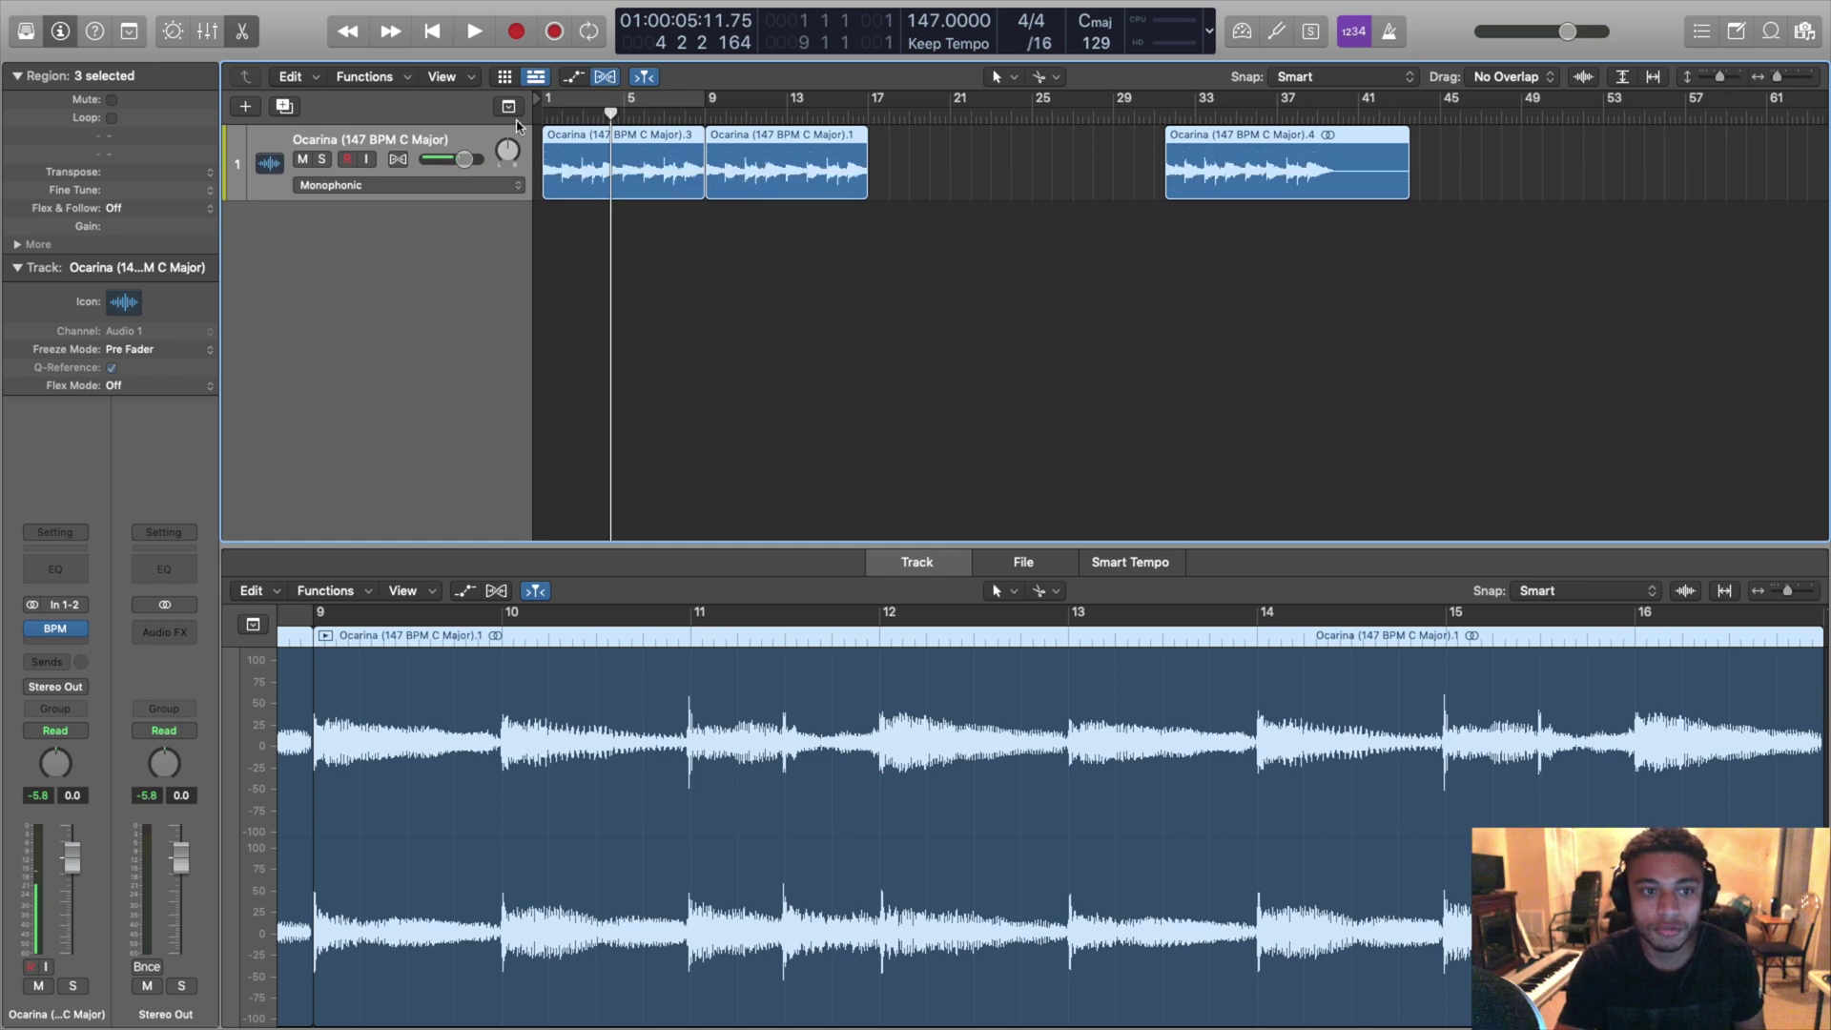
click(402, 160)
click(419, 185)
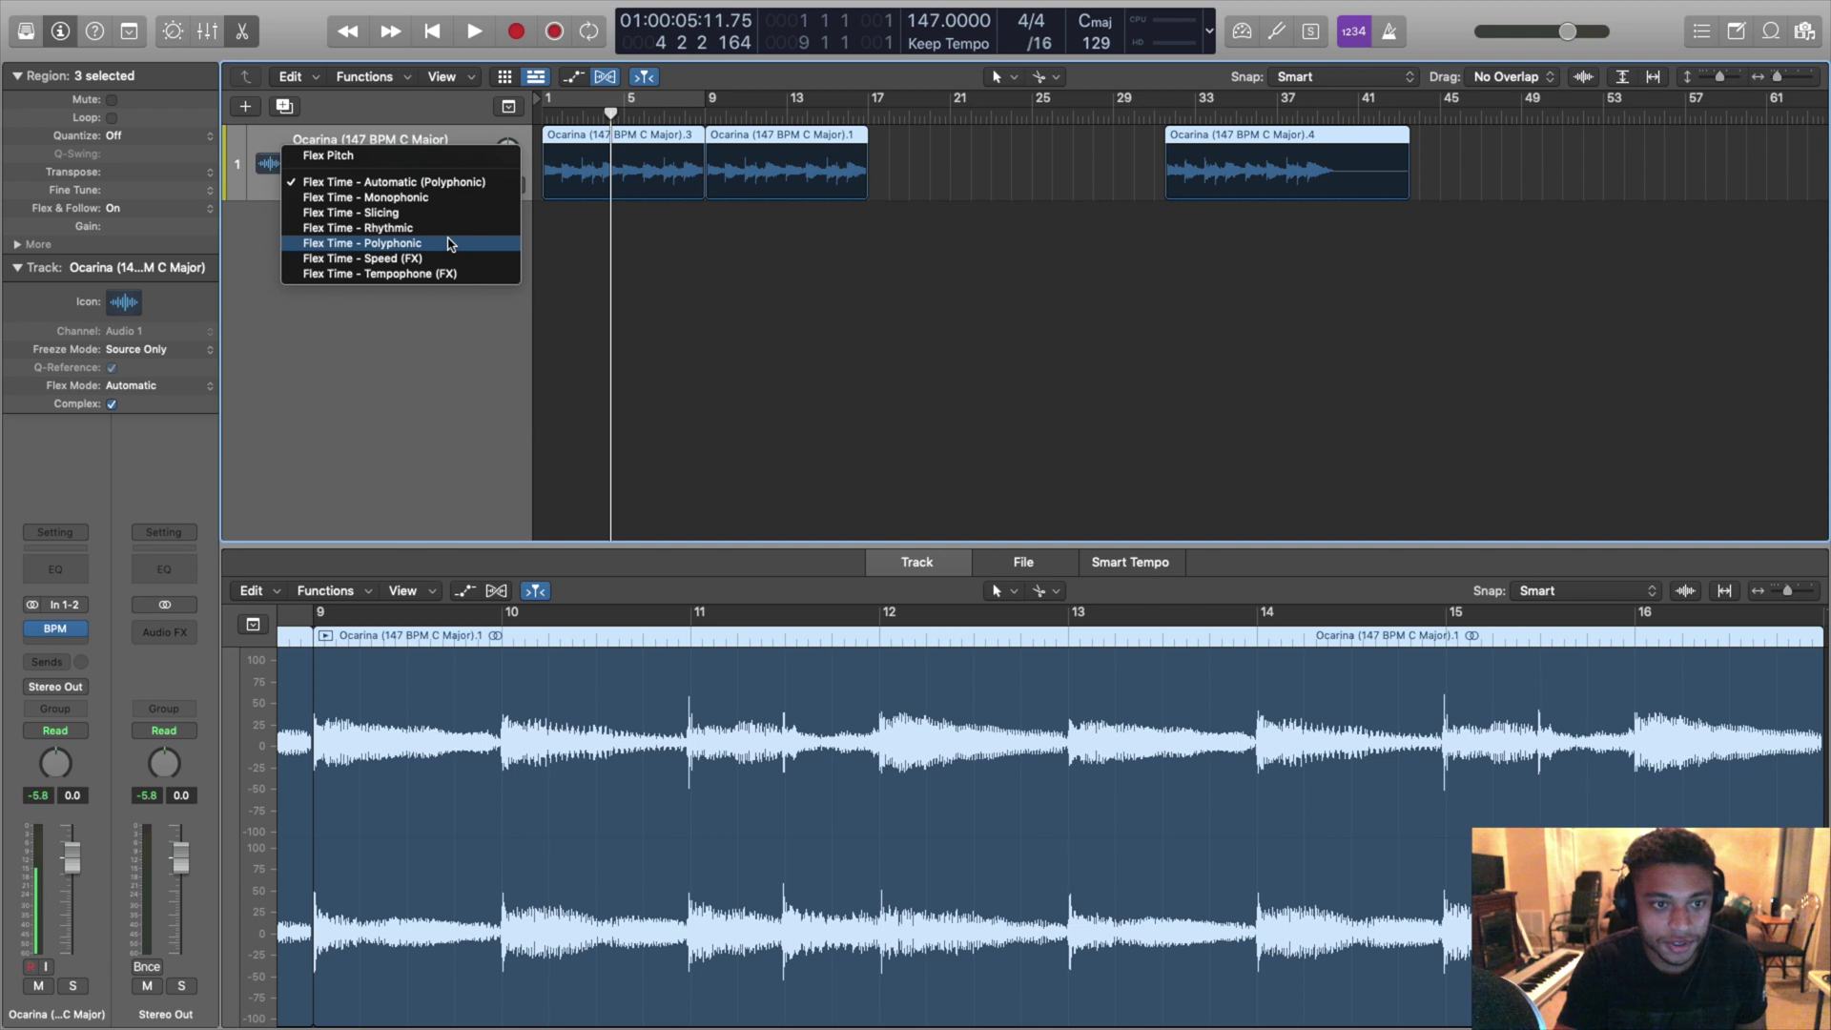
click(450, 244)
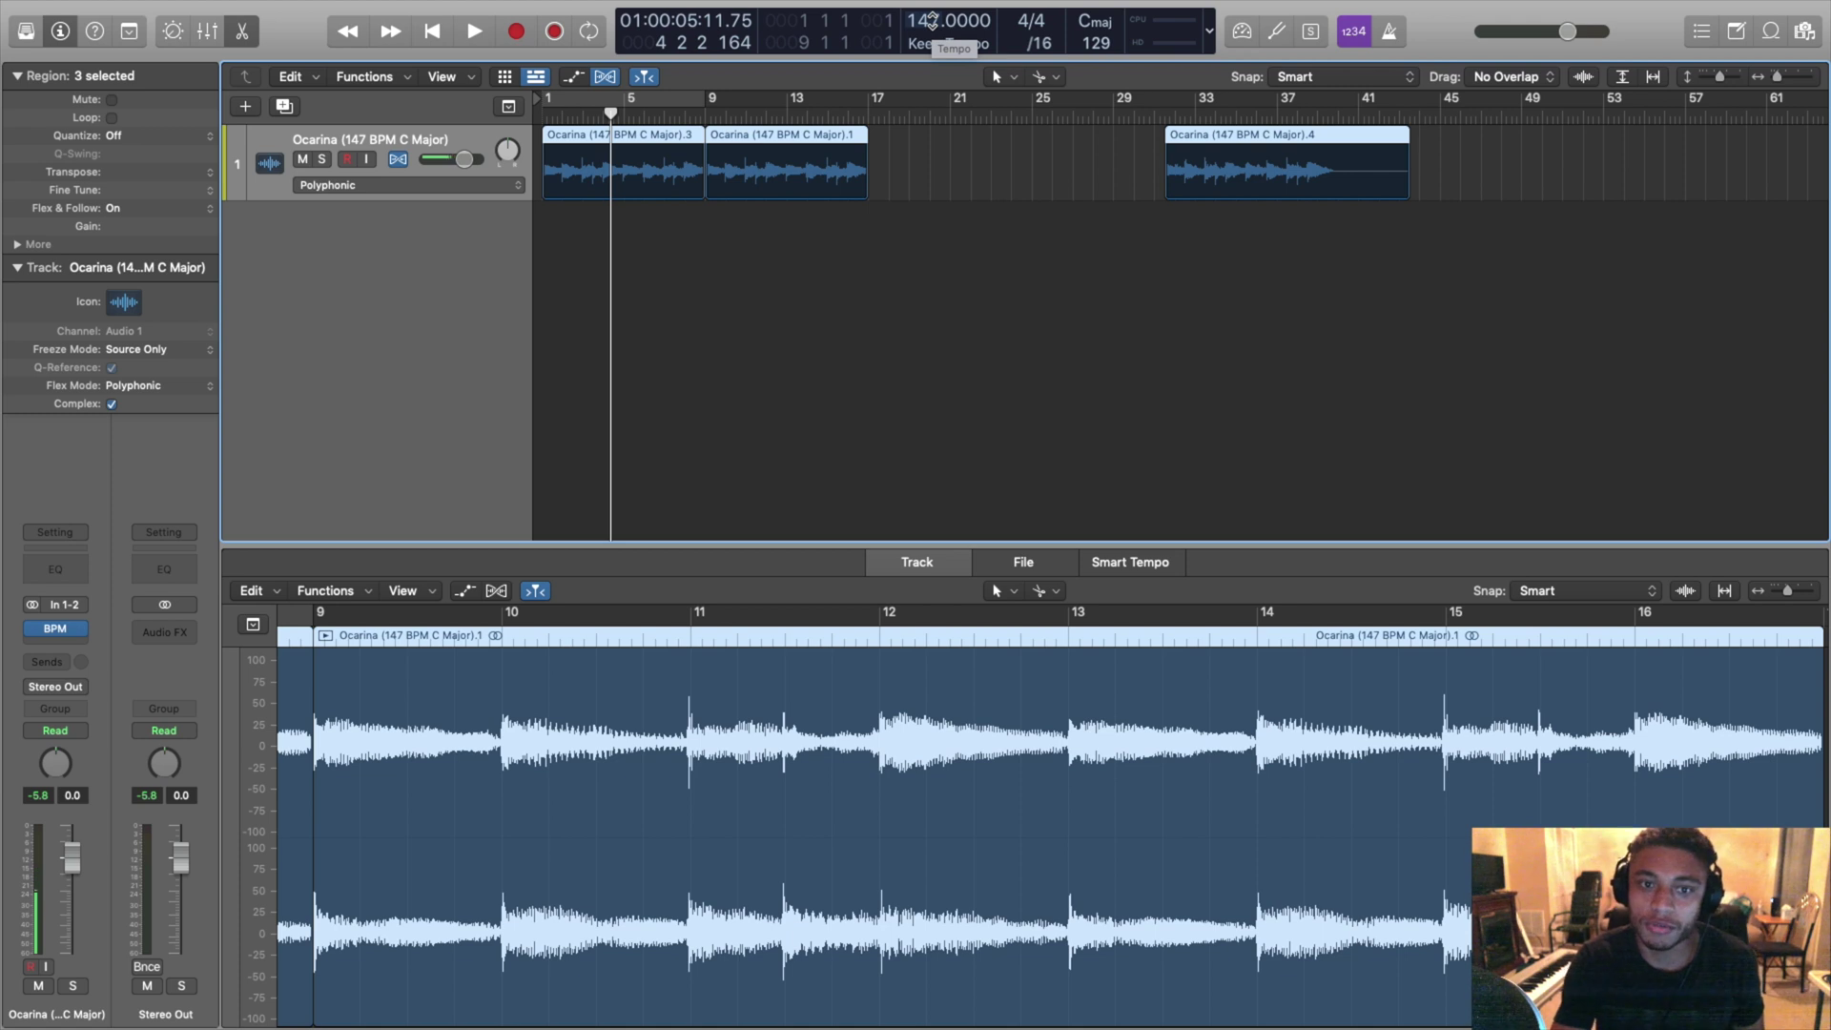
Step: Set the tempo to 163 BPM, loop-play bars 1–9, then turn off cycle and hide Flex
drag(930, 19, 935, 105)
key(c)
key(space)
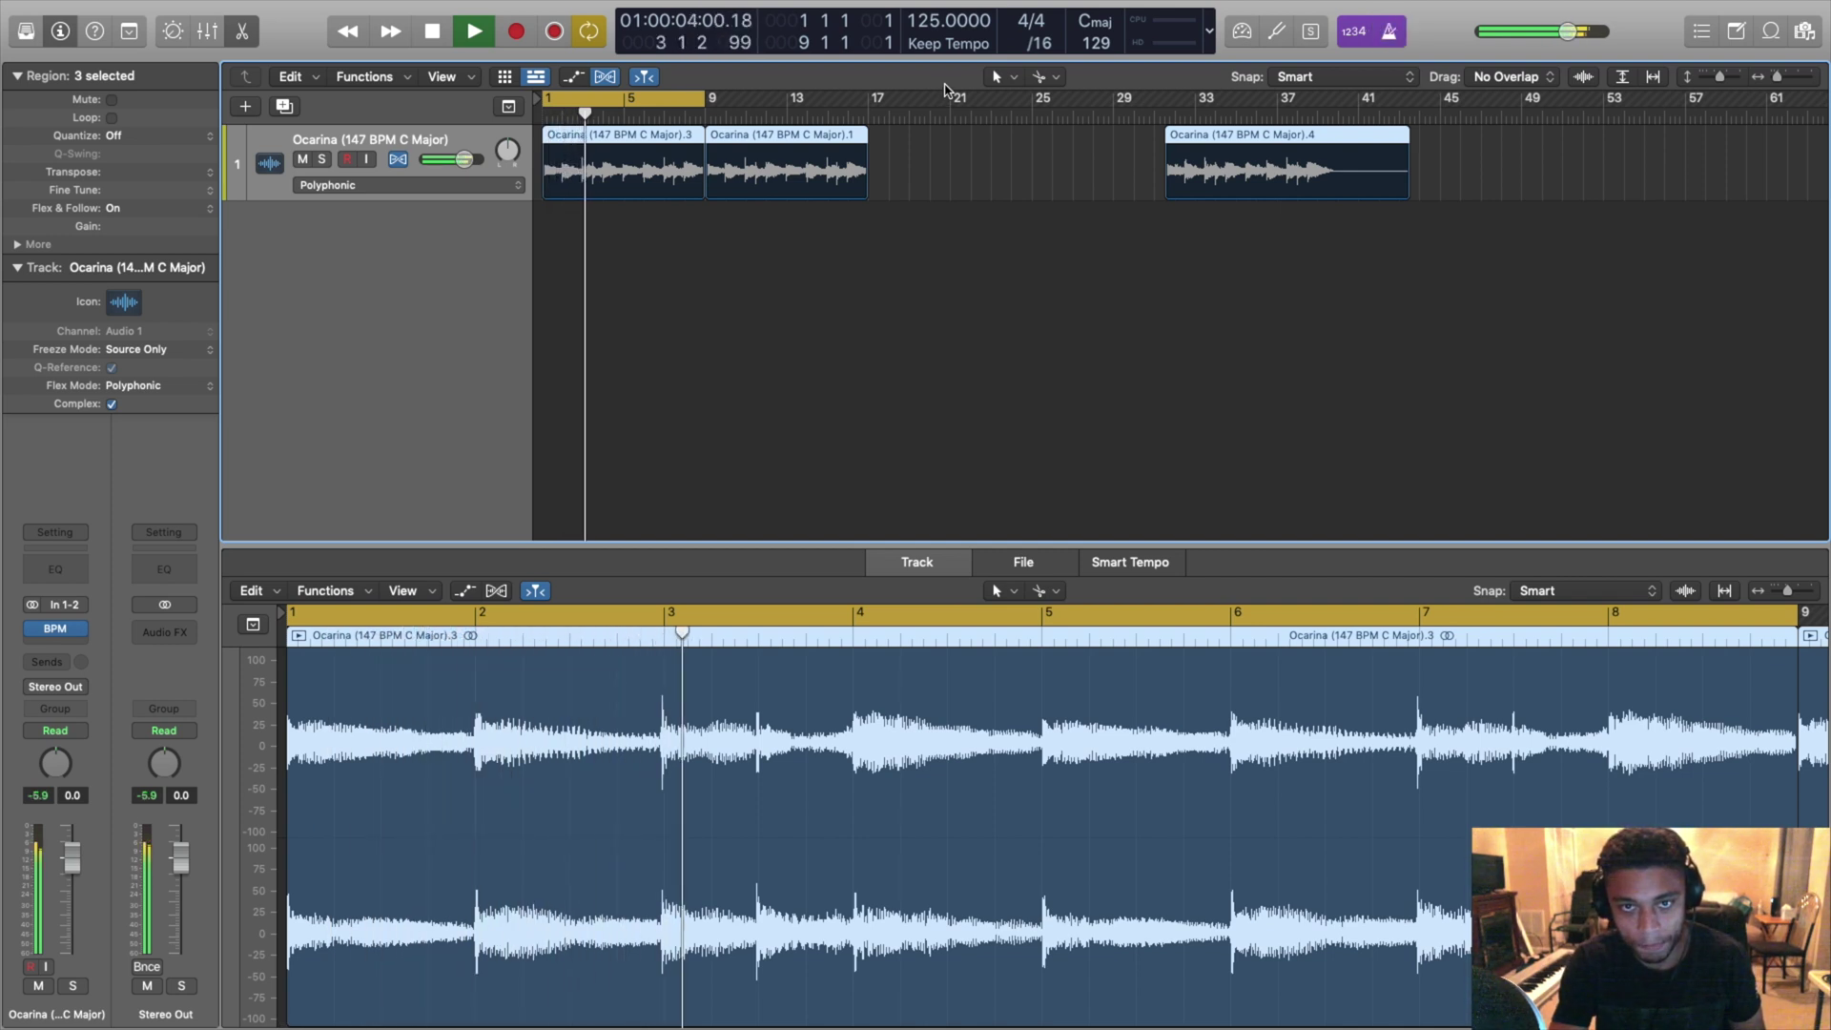
drag(931, 18, 931, 2)
key(space)
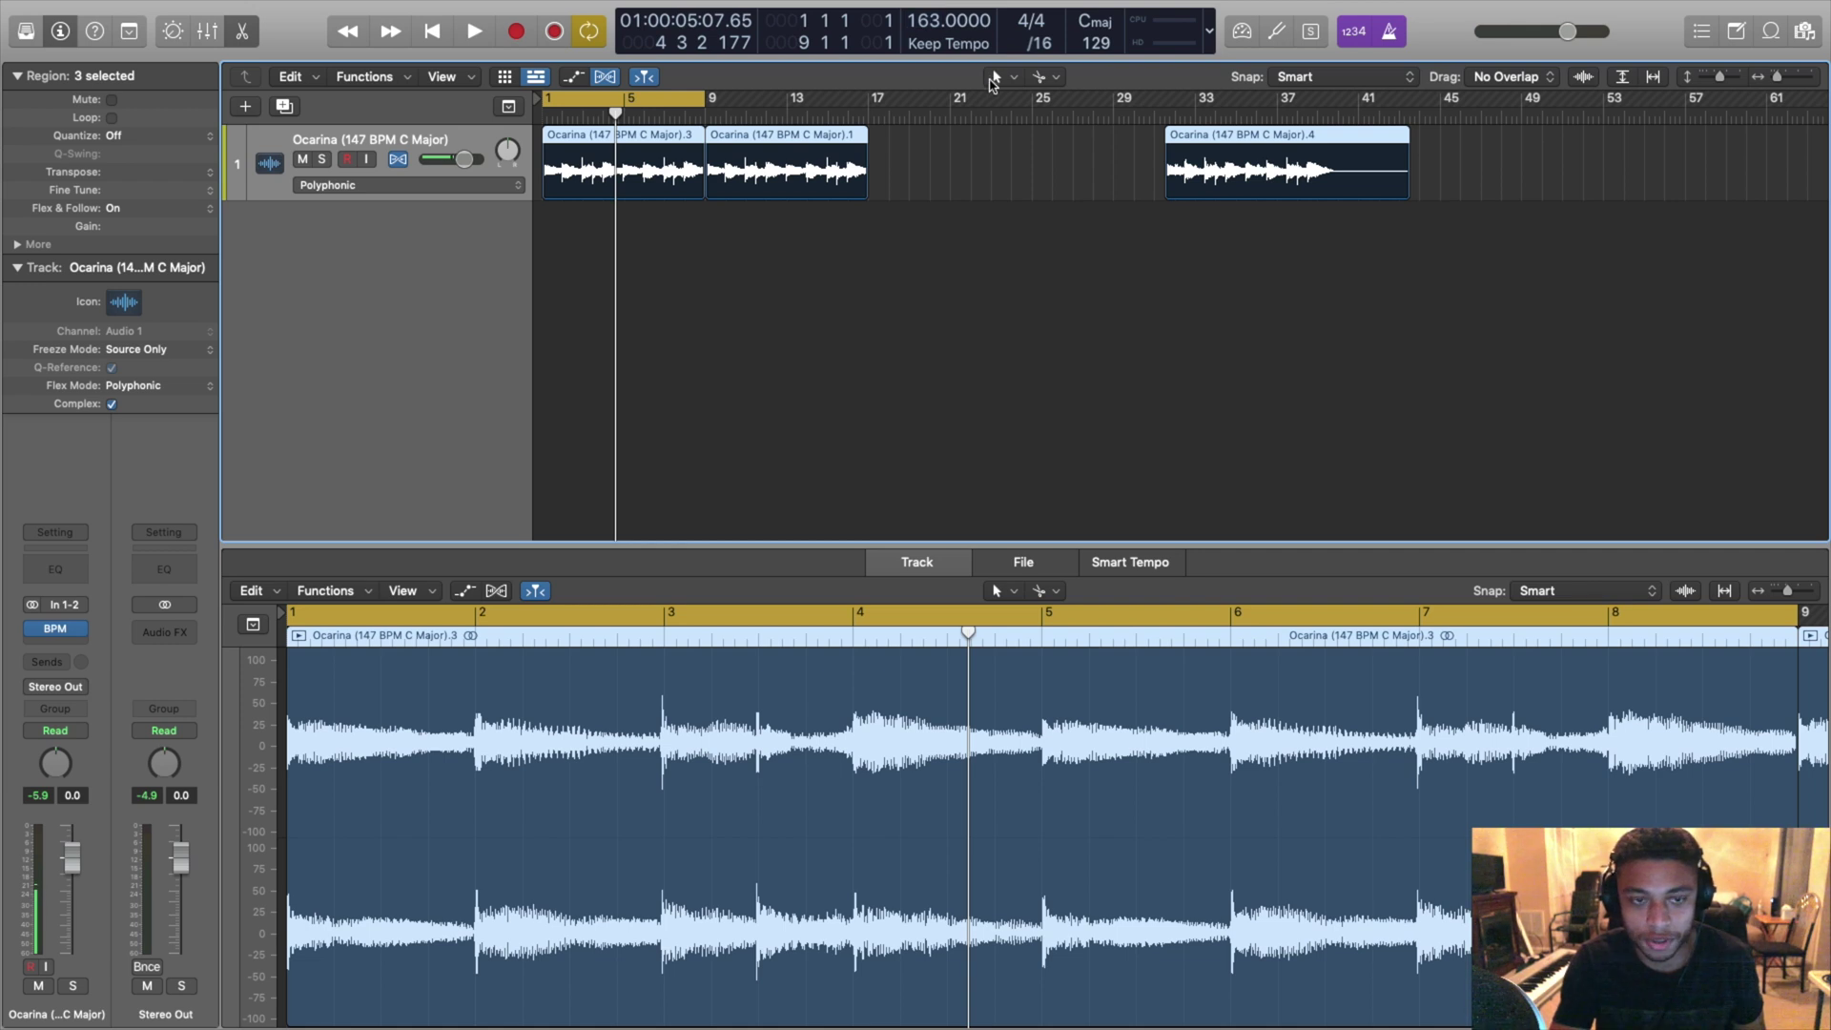
key(space)
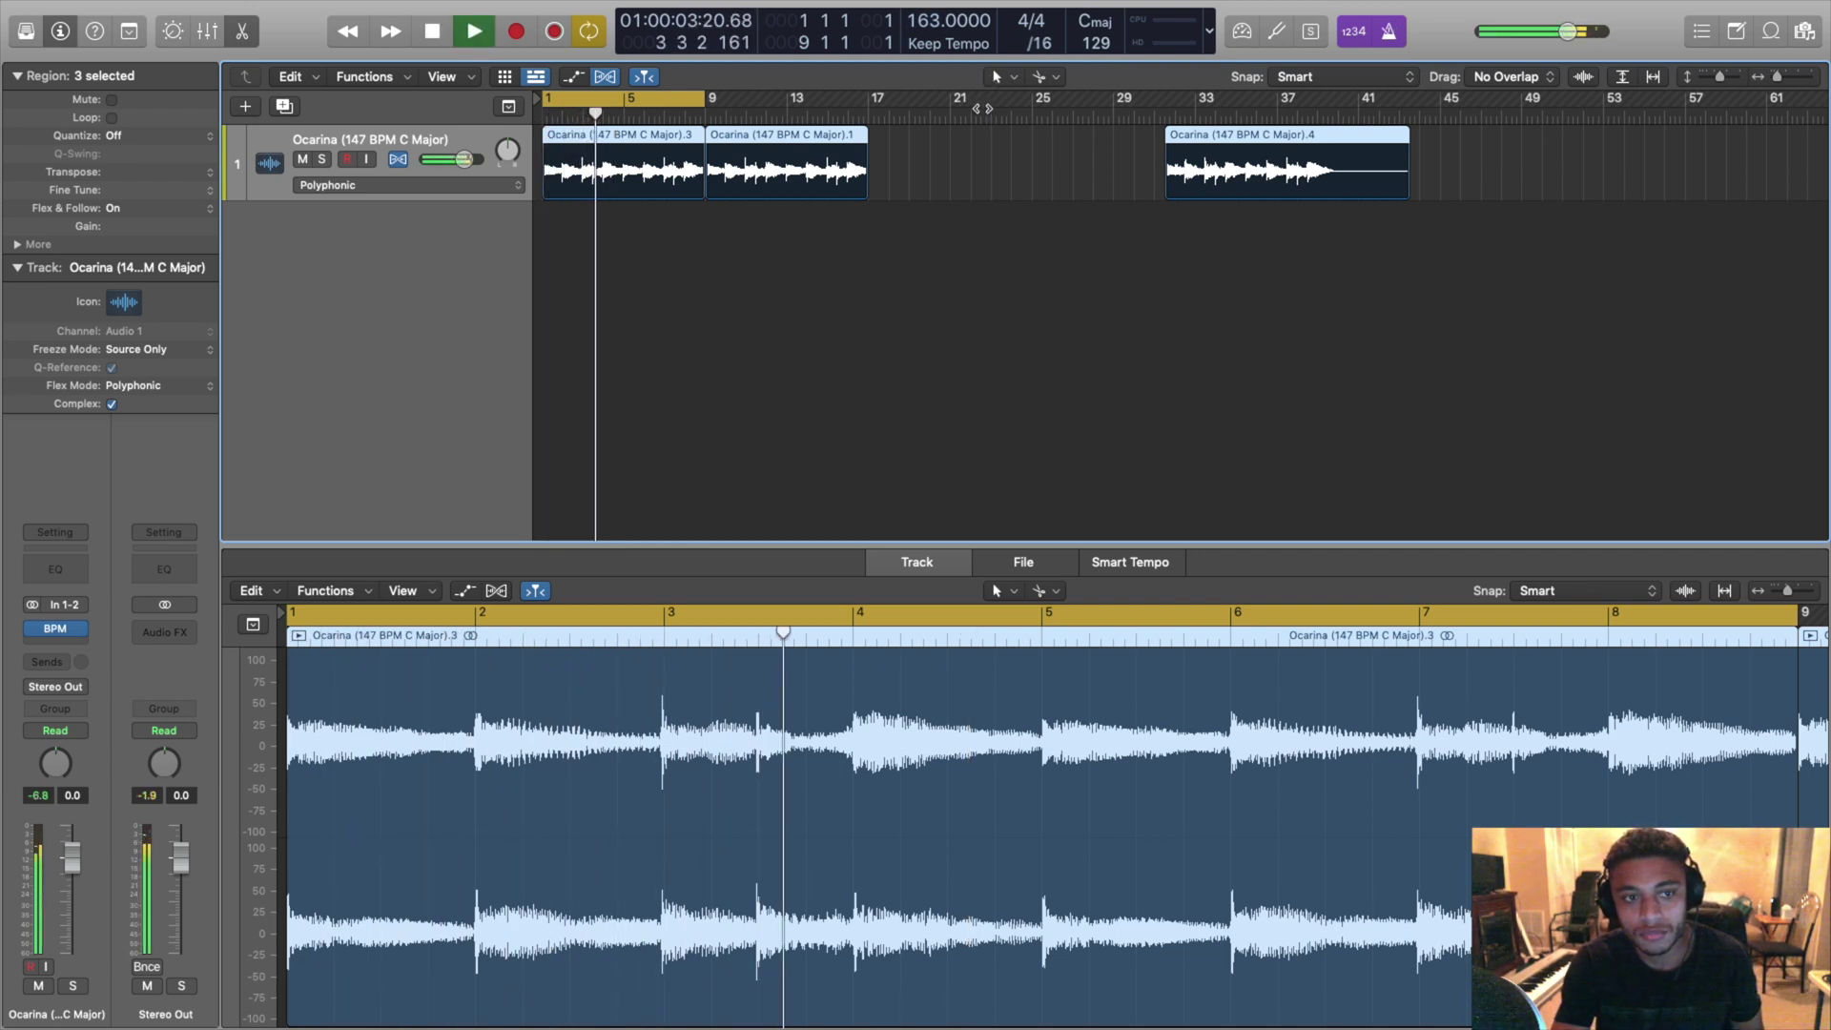
key(space)
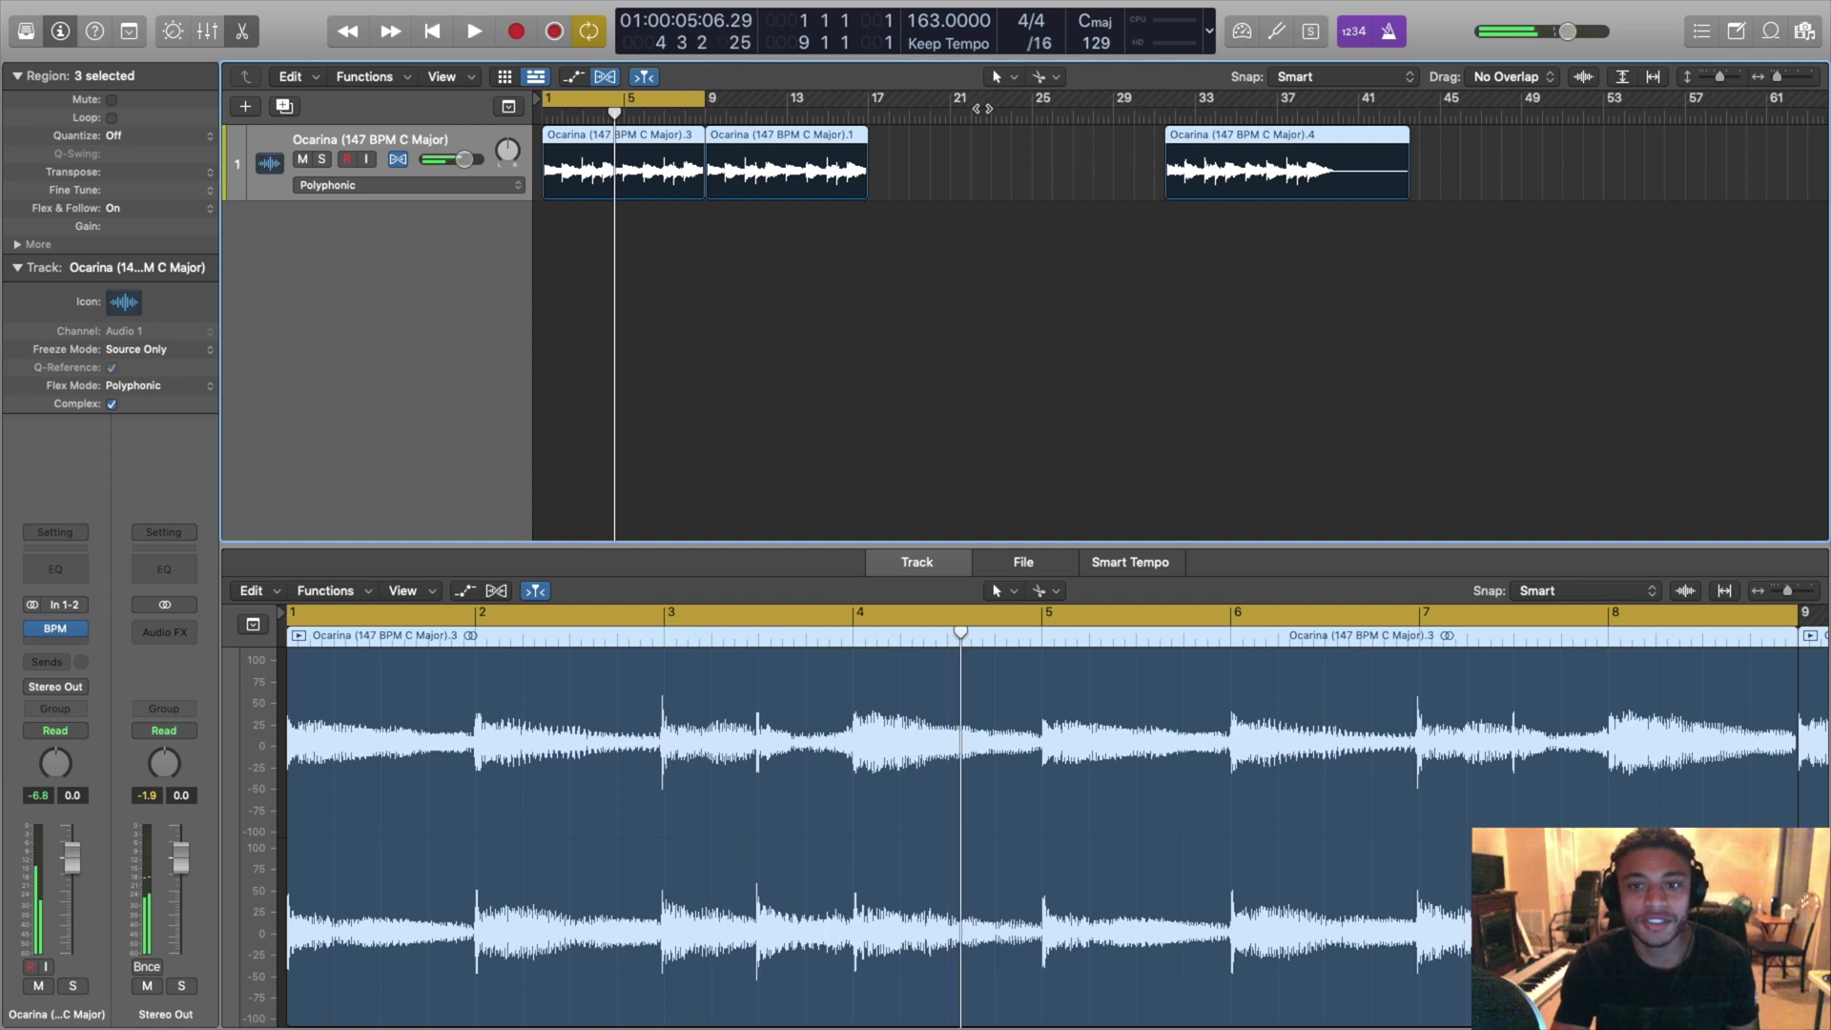
key(c)
key(super+Up)
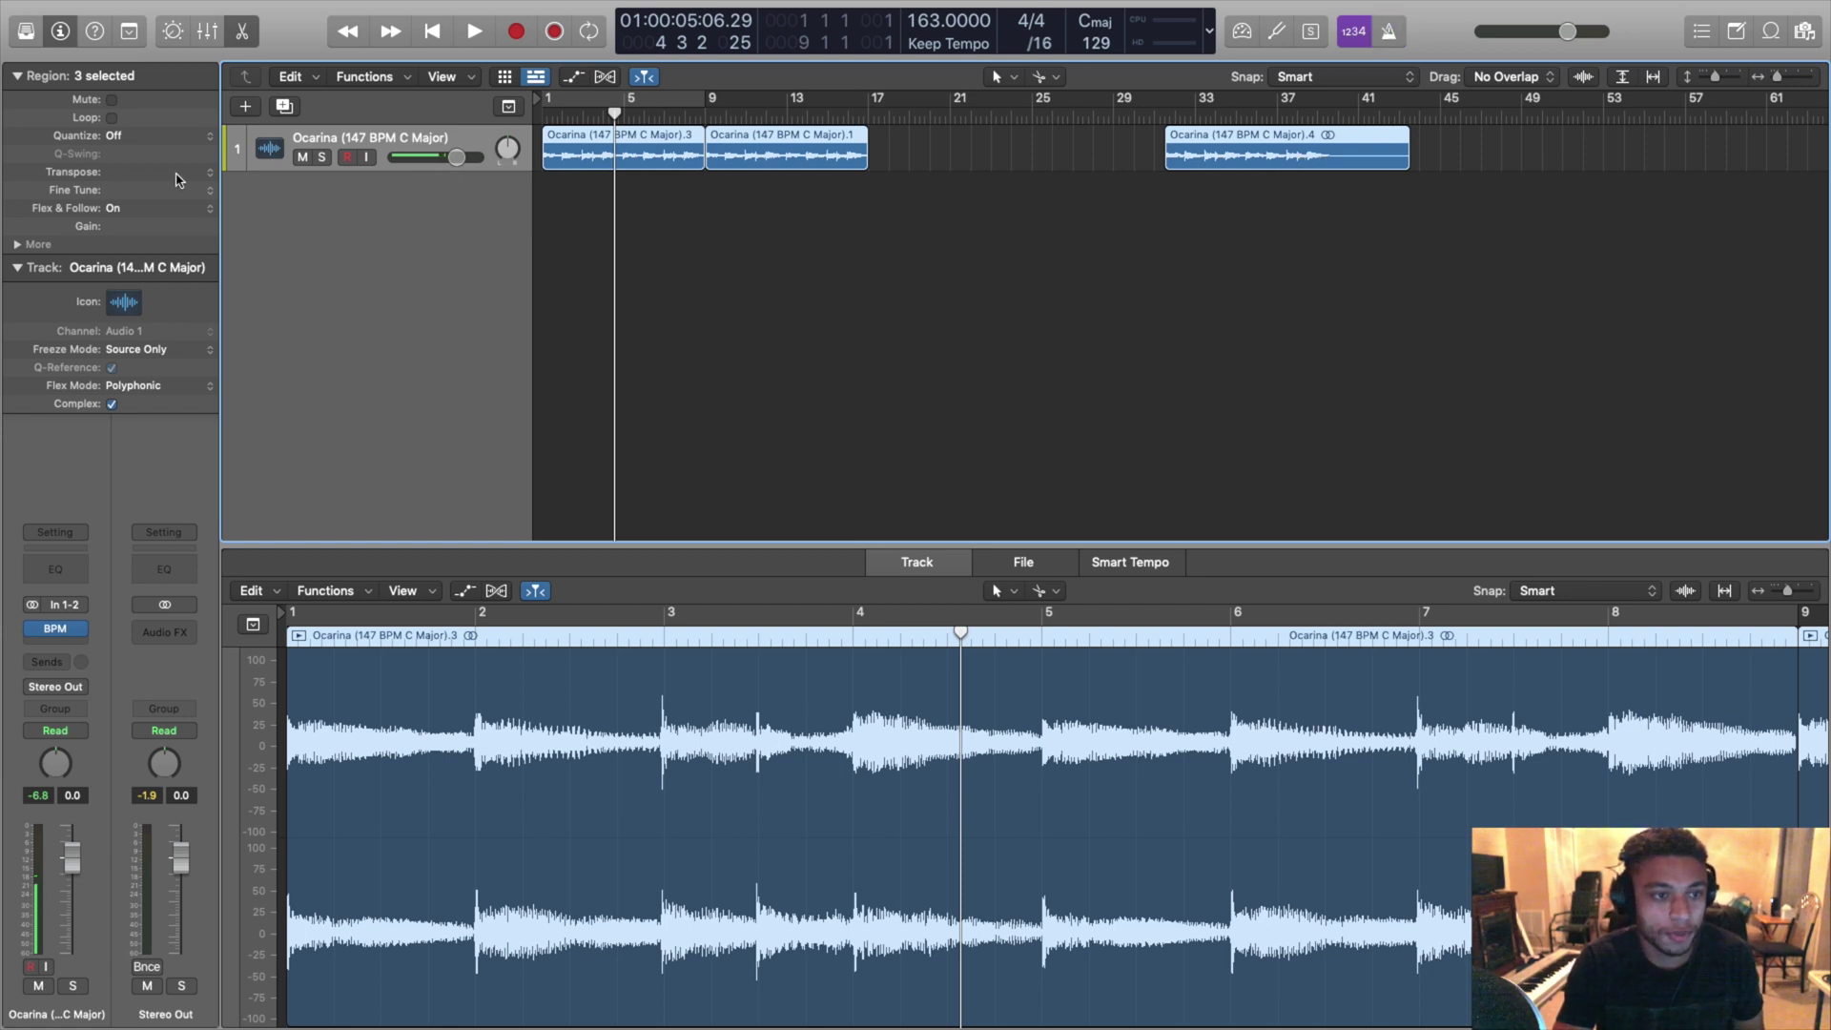
Step: Transpose the three Ocarina regions by +3 semitones and loop-play them from bar 1
drag(176, 182, 177, 188)
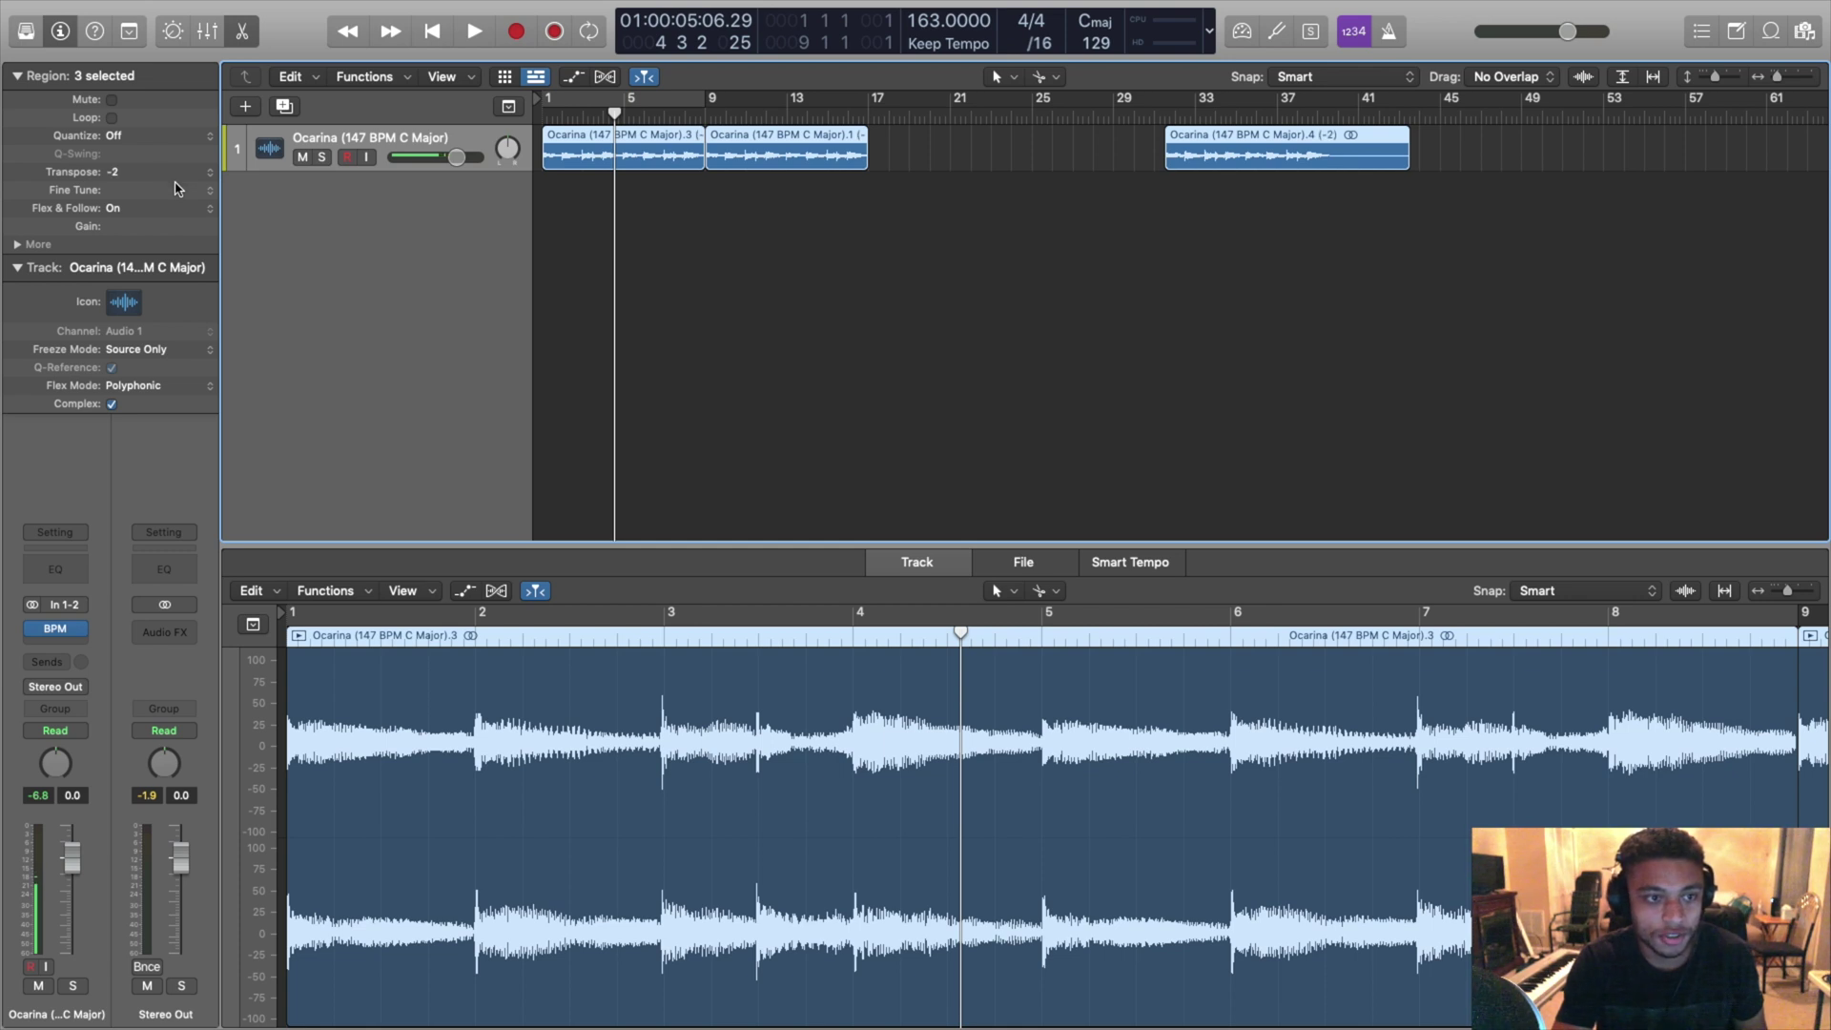
key(c)
key(space)
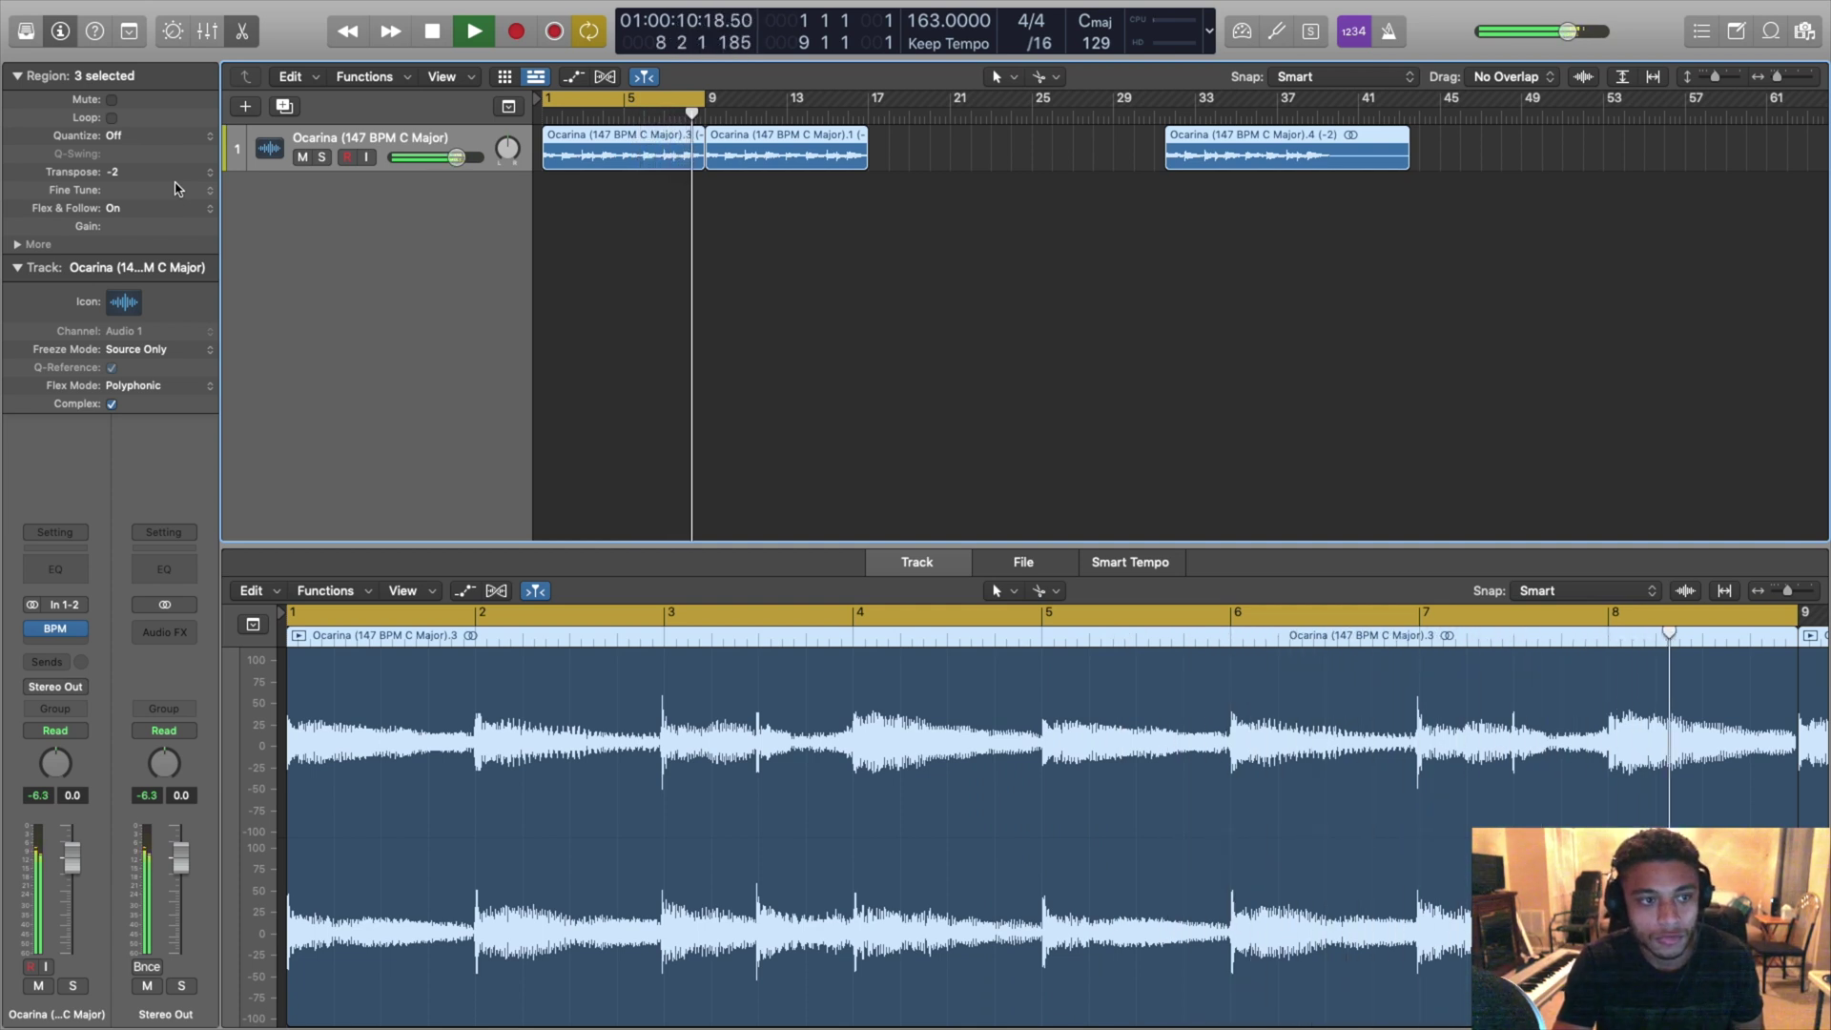
key(space)
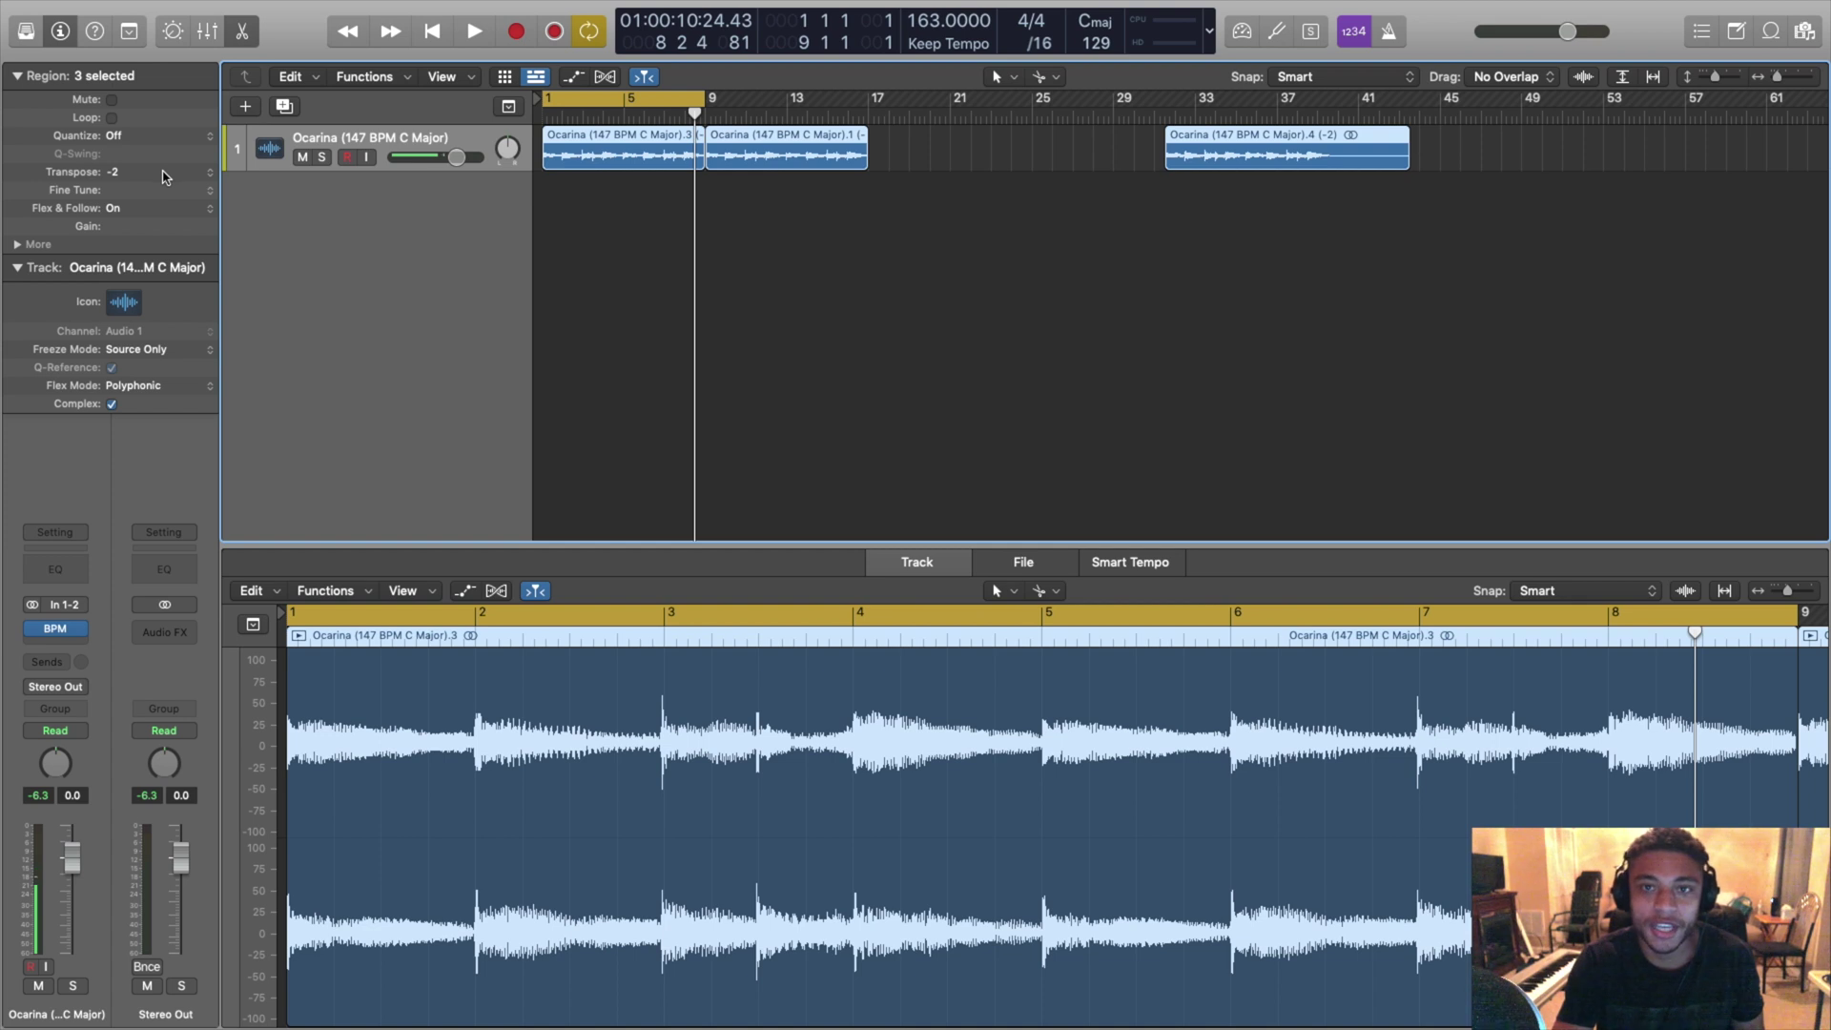
key(space)
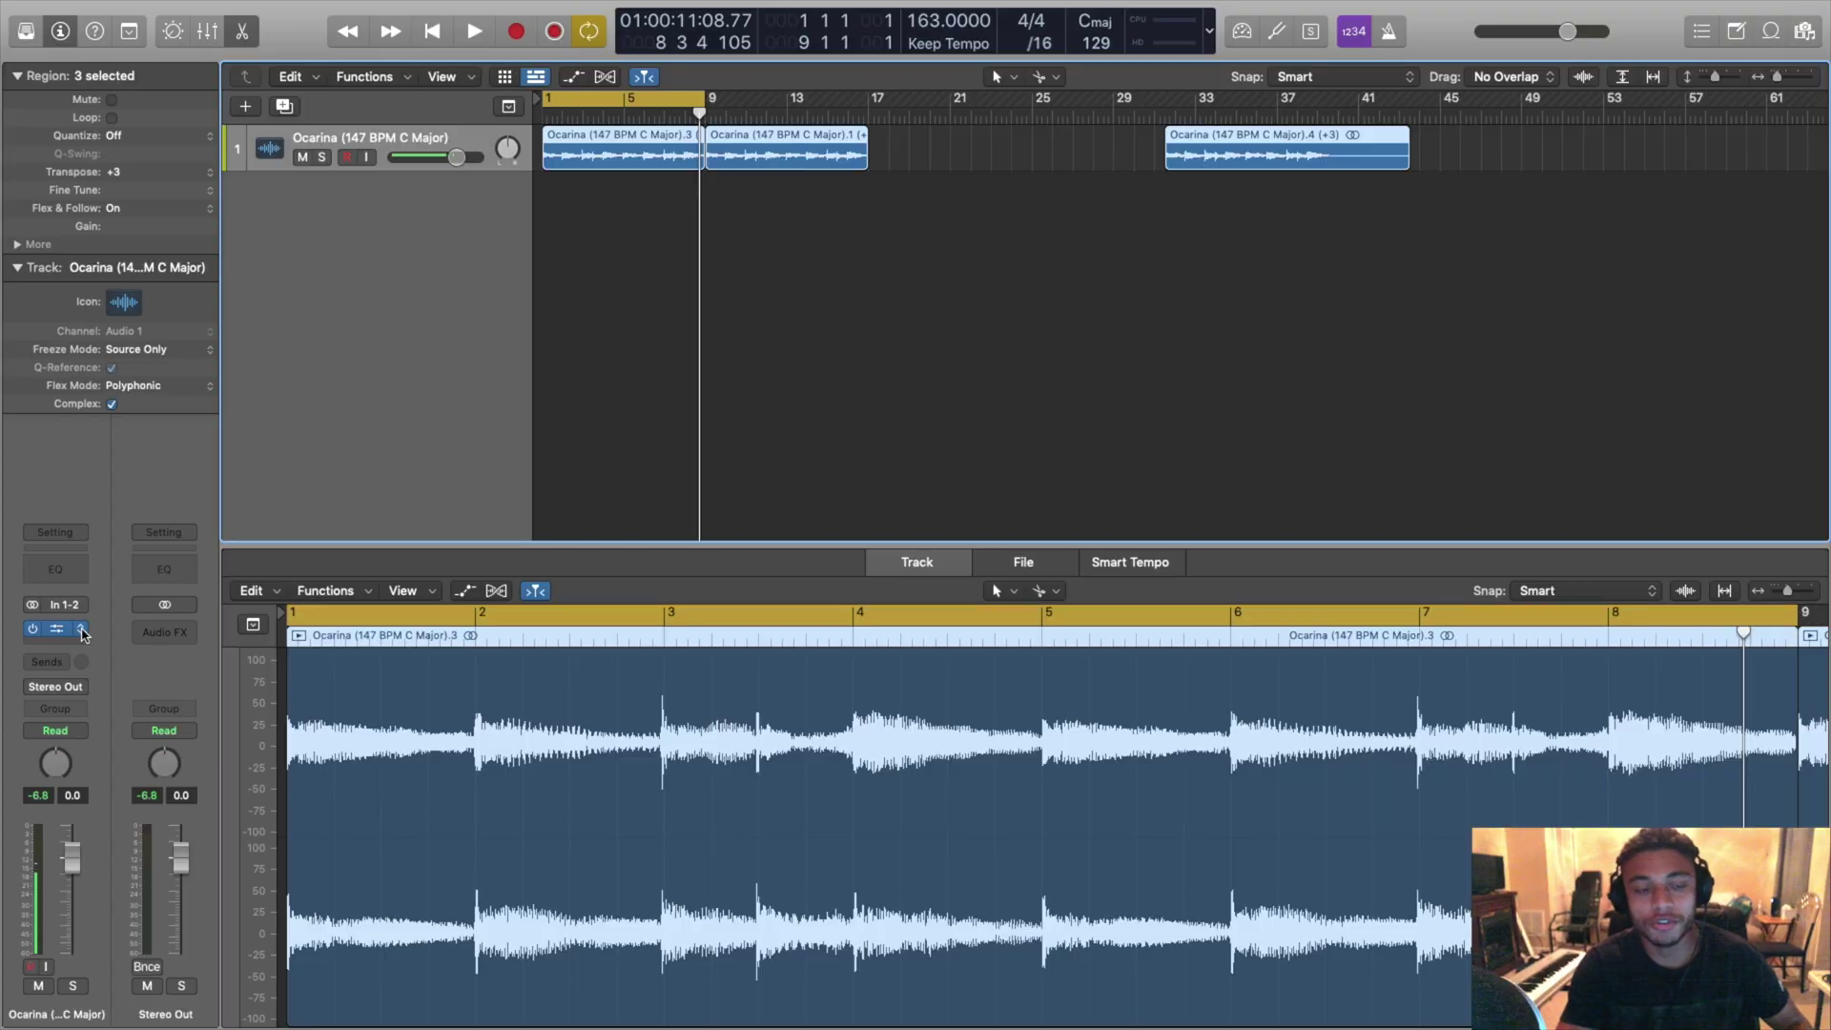
click(82, 632)
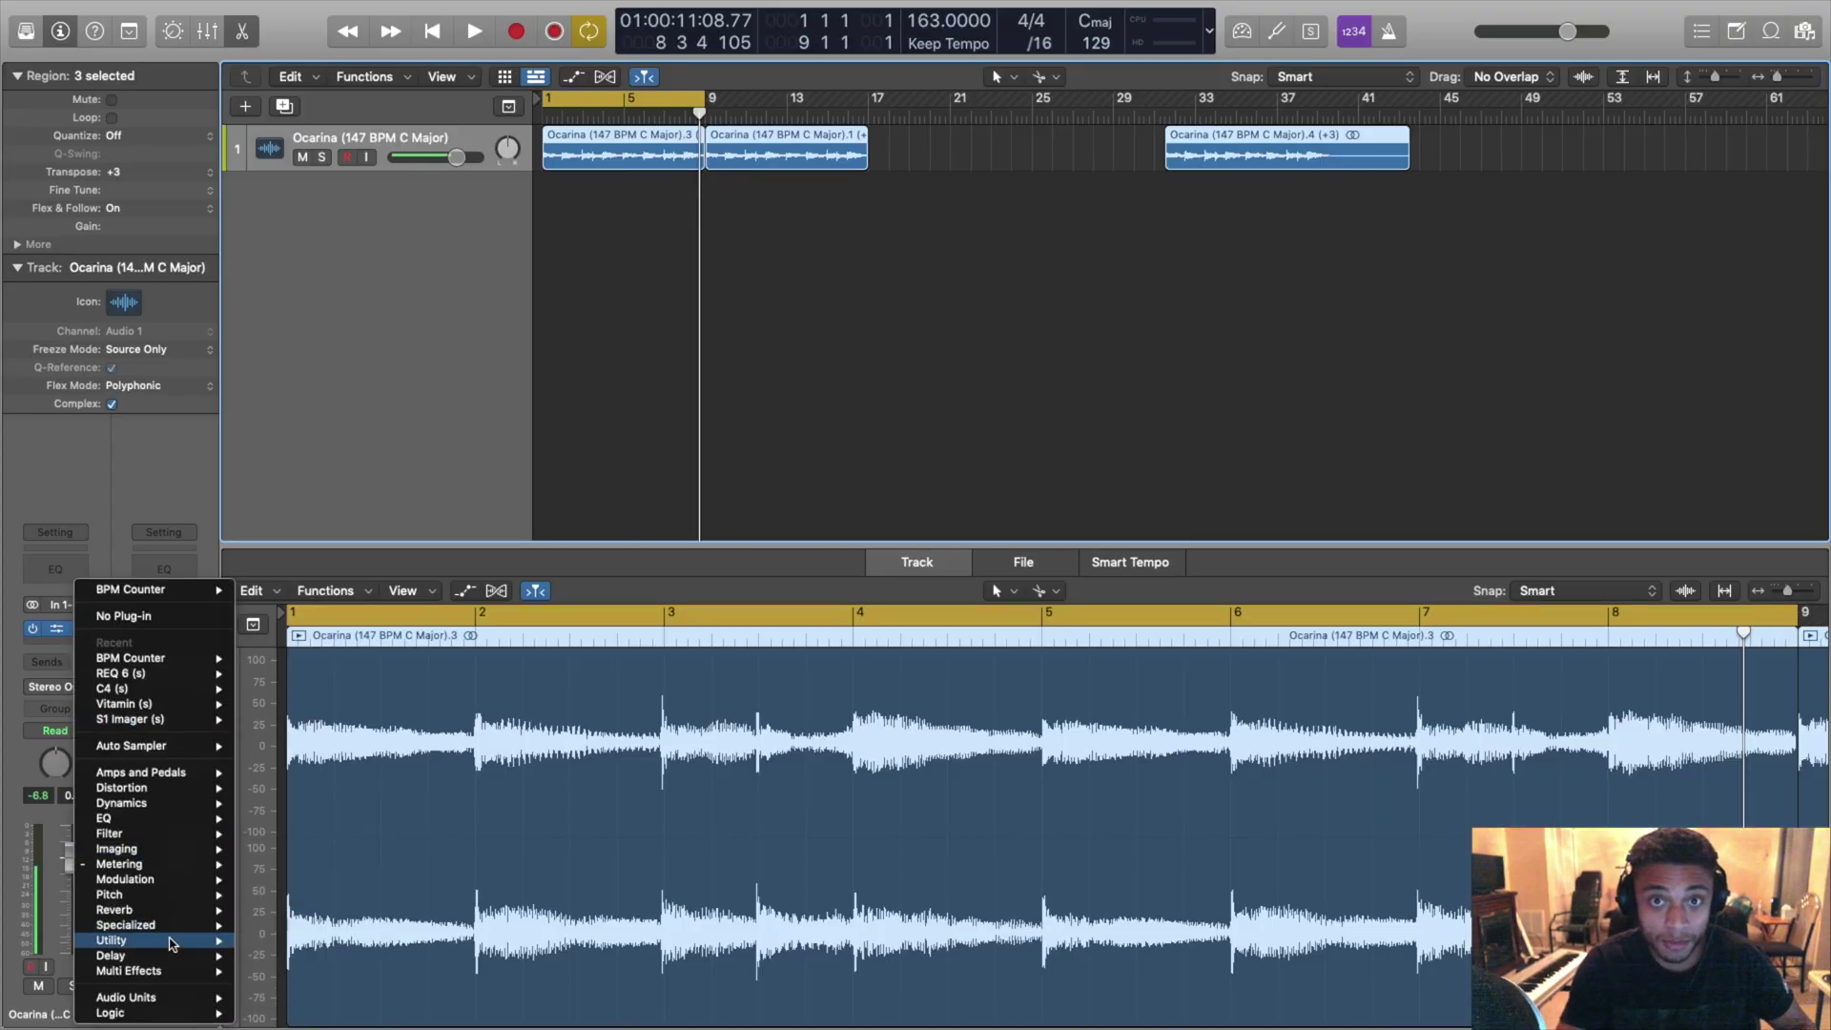
Step: Insert stereo RC-20 Retro Color on the Ocarina channel, toggle its bypass, and audition the loop
mouse_move(229, 1003)
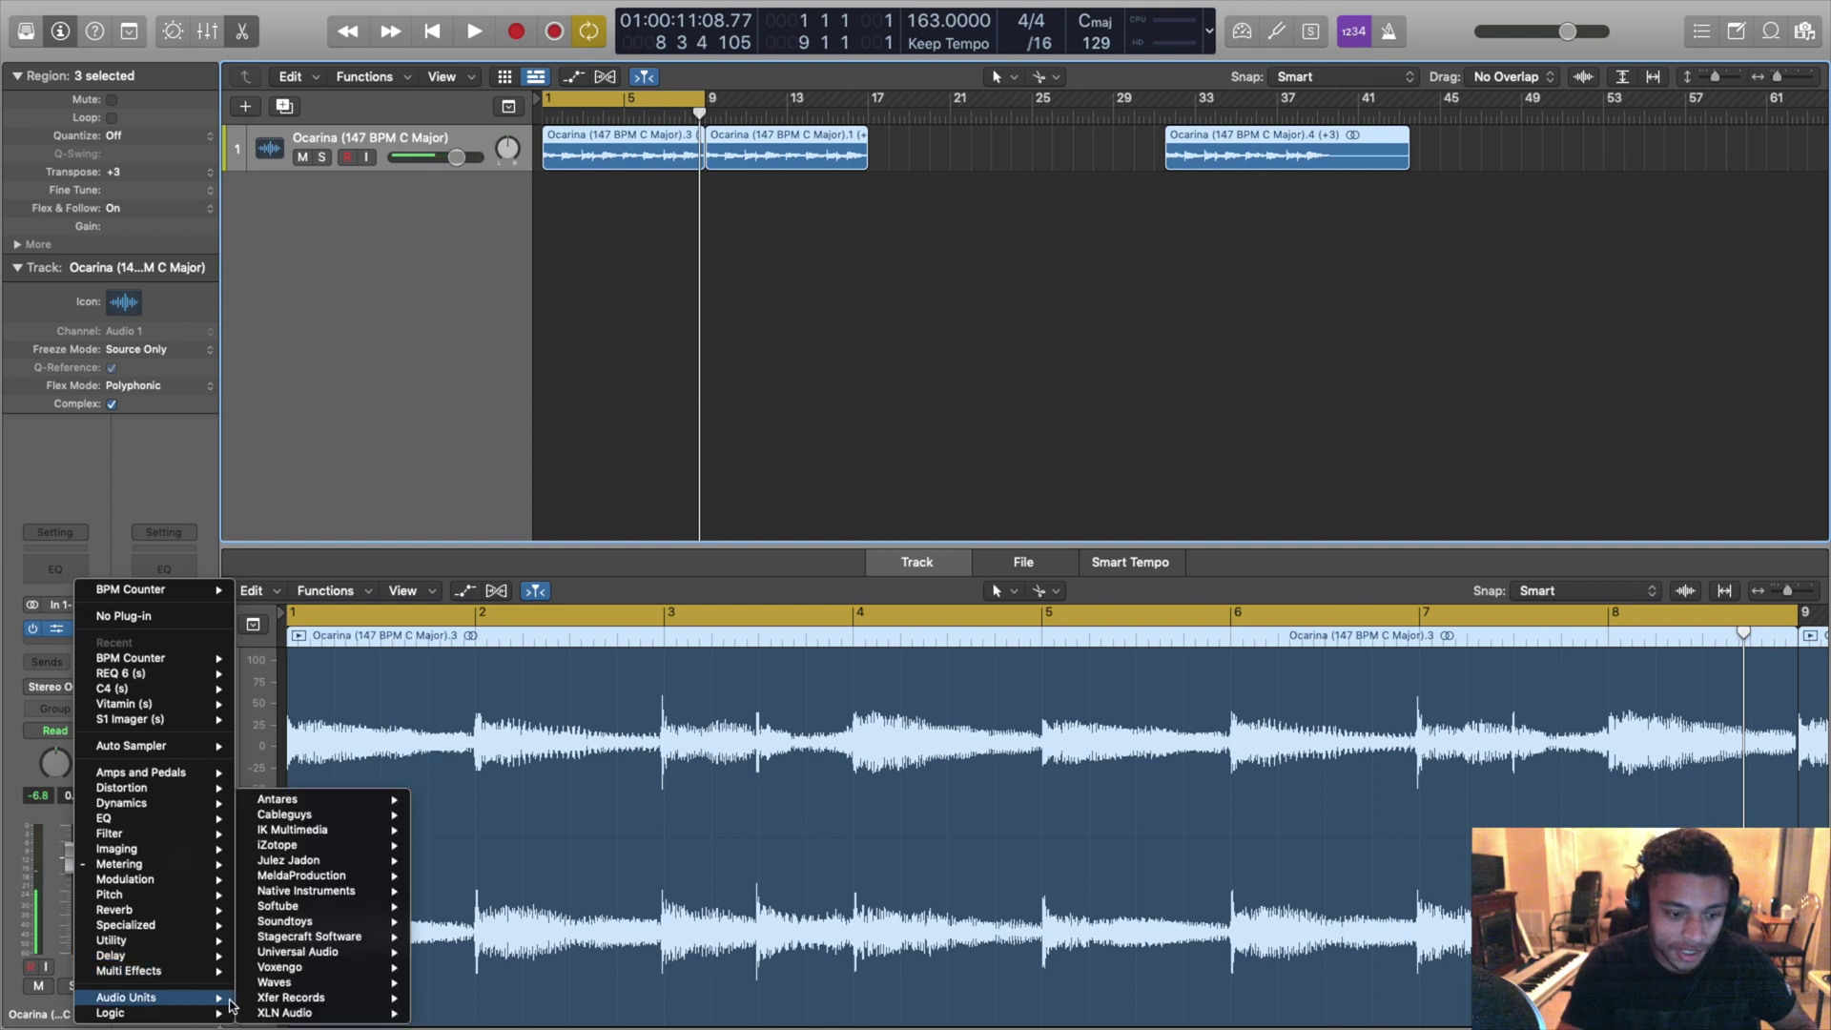
mouse_move(325, 1013)
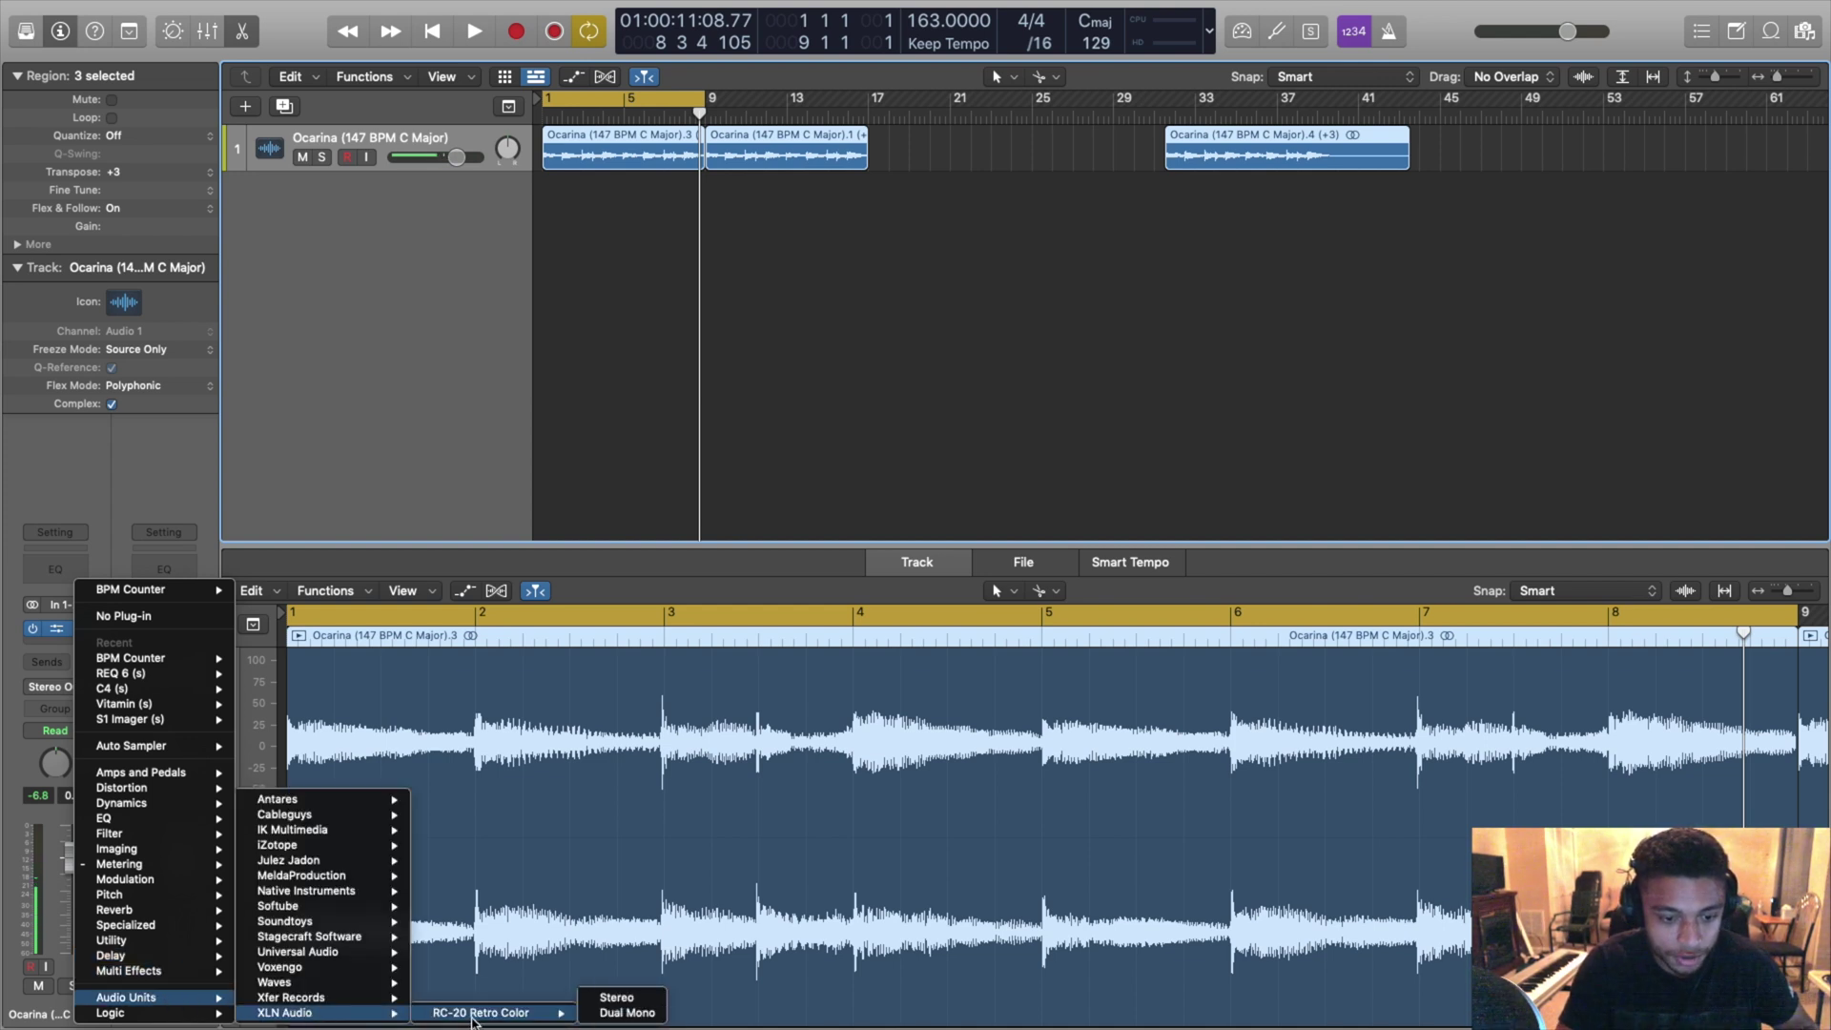
click(479, 1013)
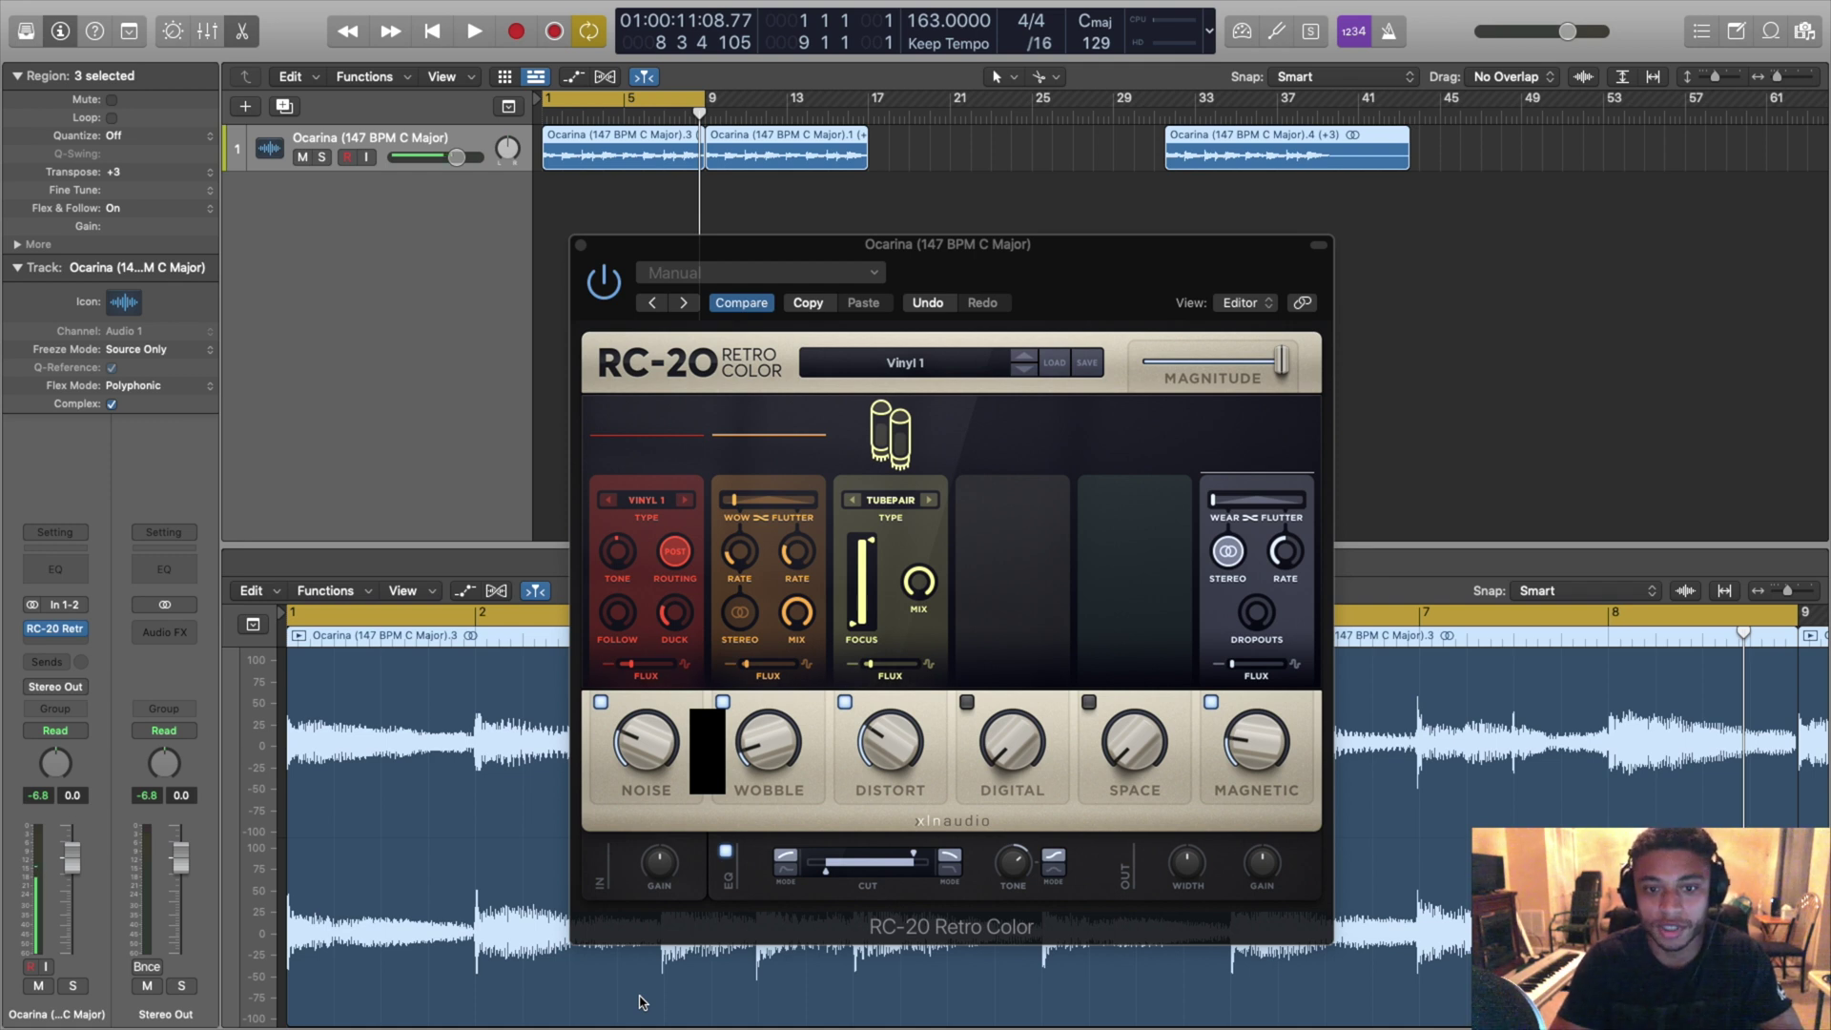
click(605, 284)
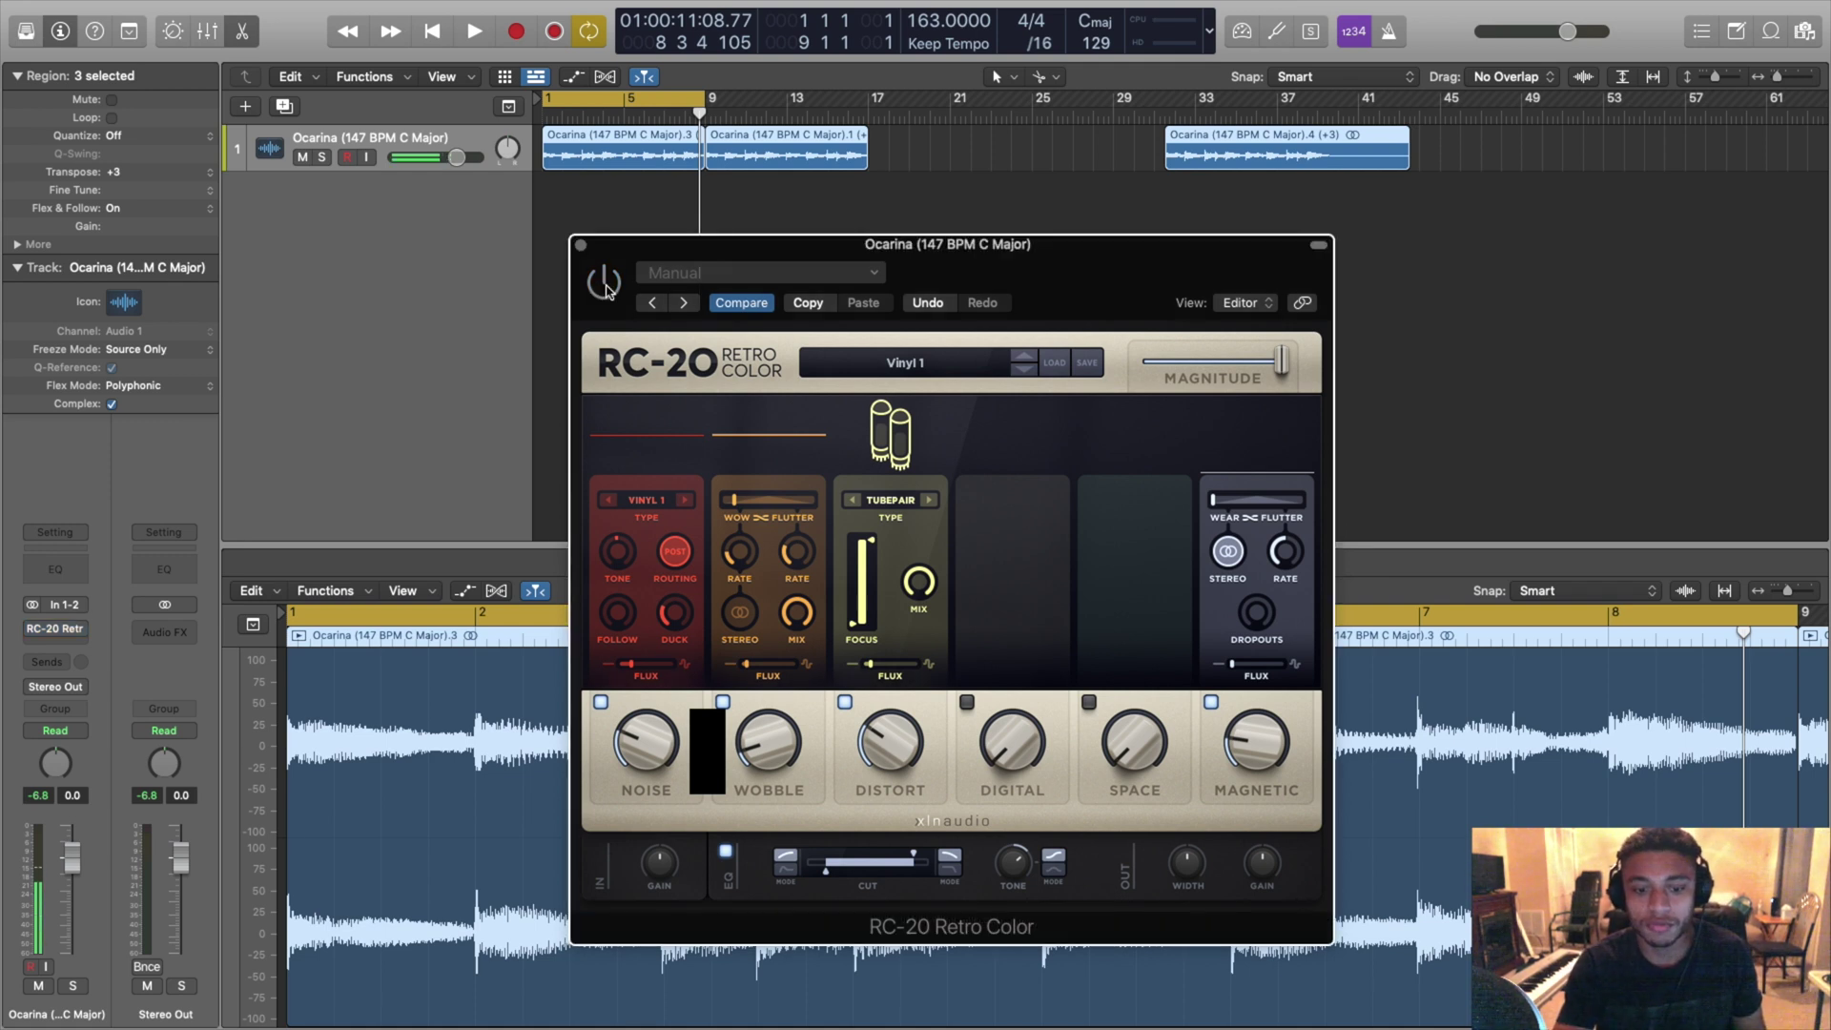
key(space)
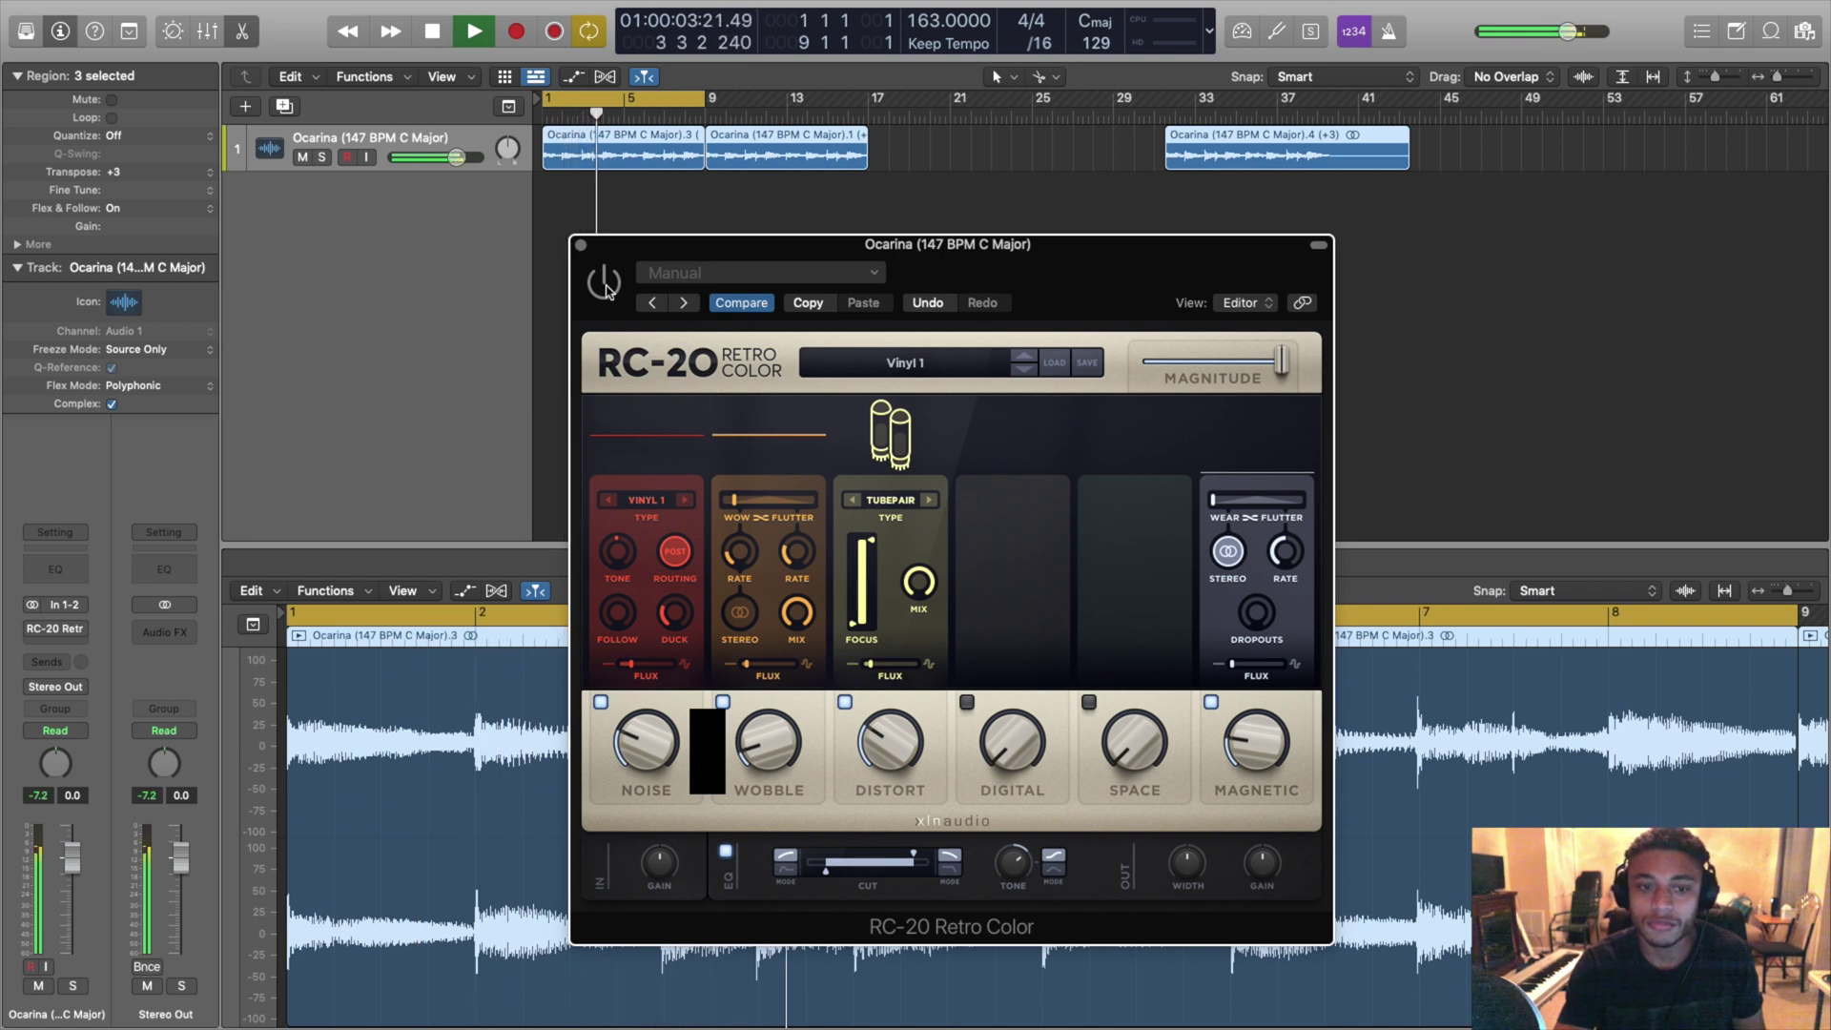
key(space)
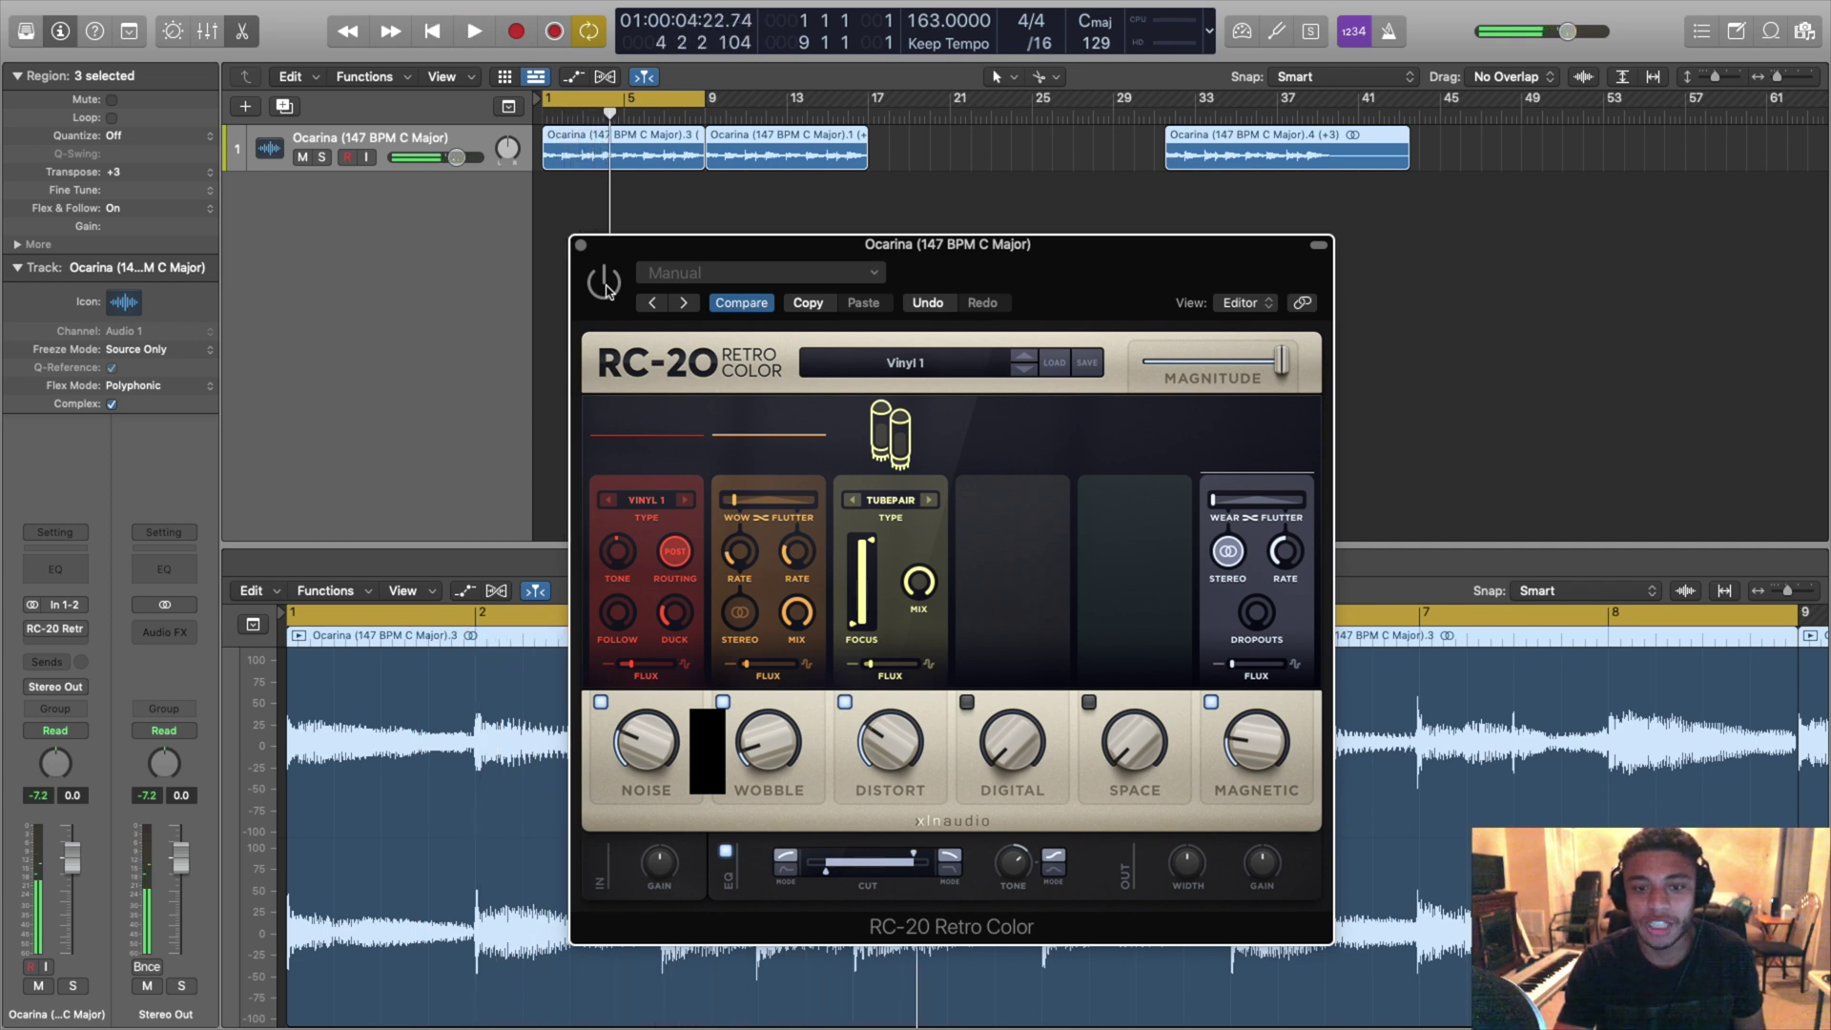
key(space)
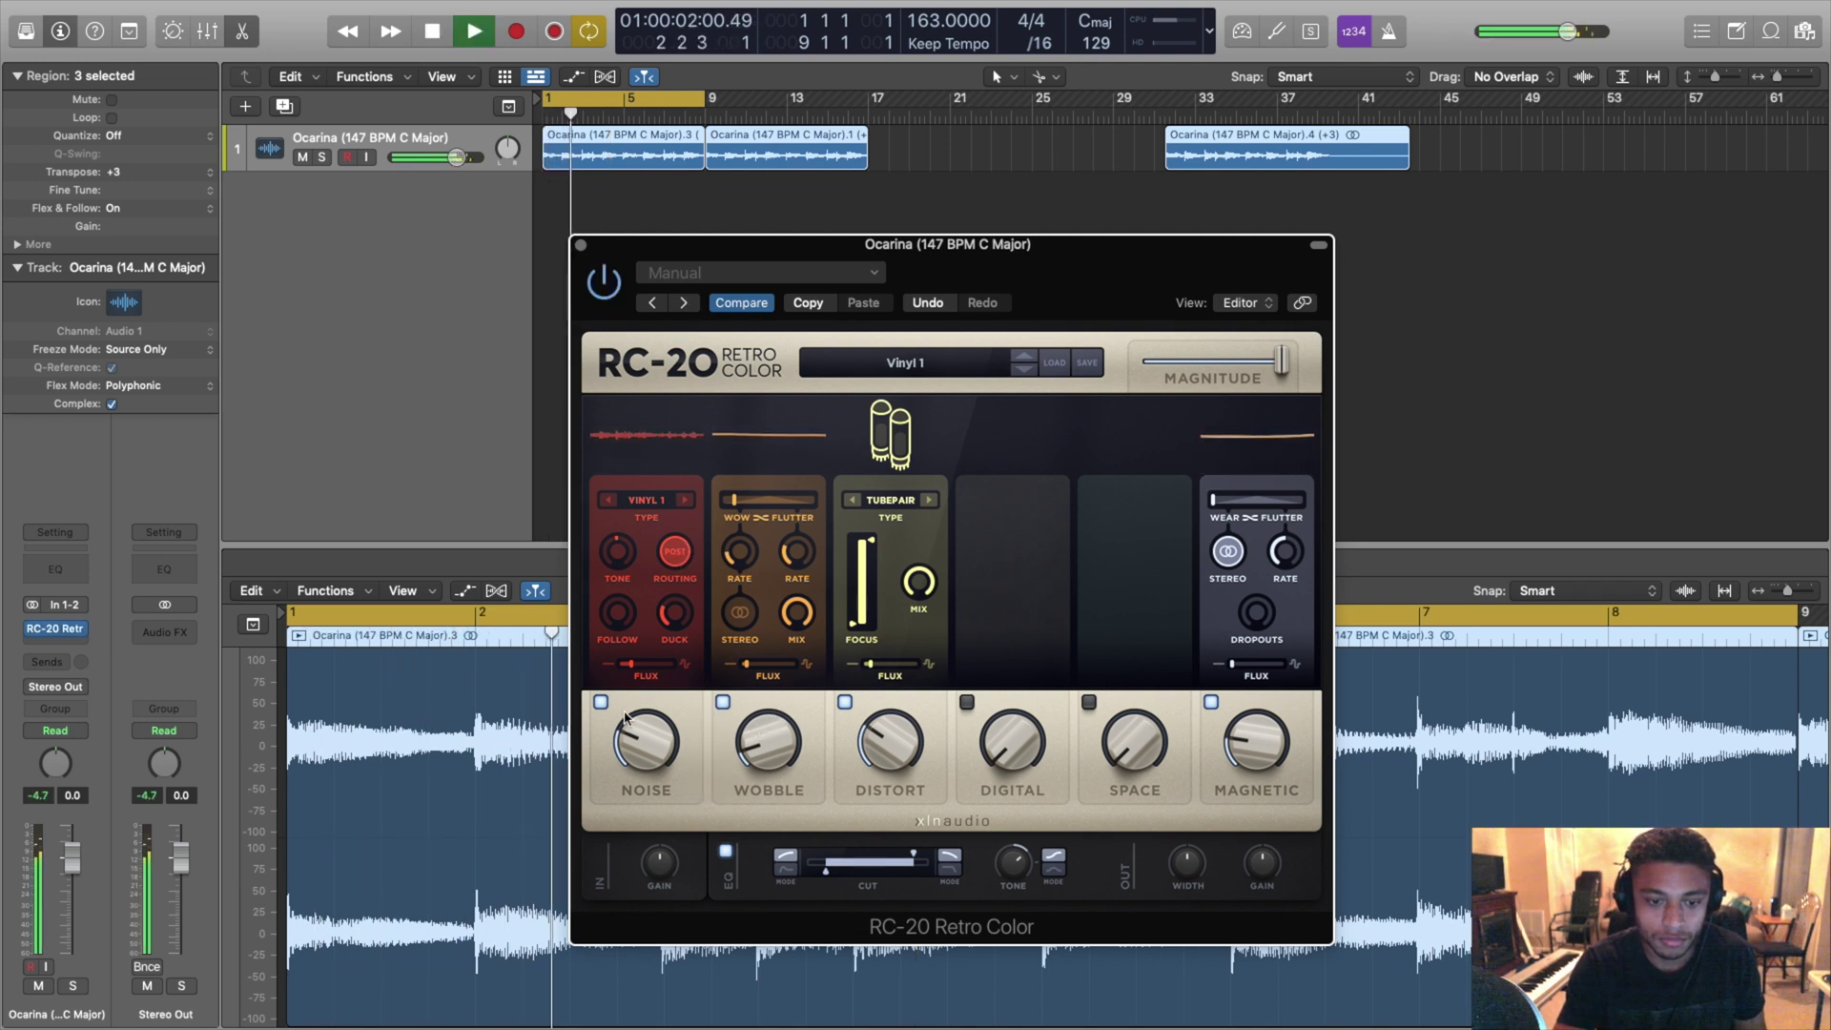
Step: Tweak RC-20 Noise, Wobble to 50 %, more Distort, Focus low end, EQ low cut and Magnetic
drag(638, 727, 636, 745)
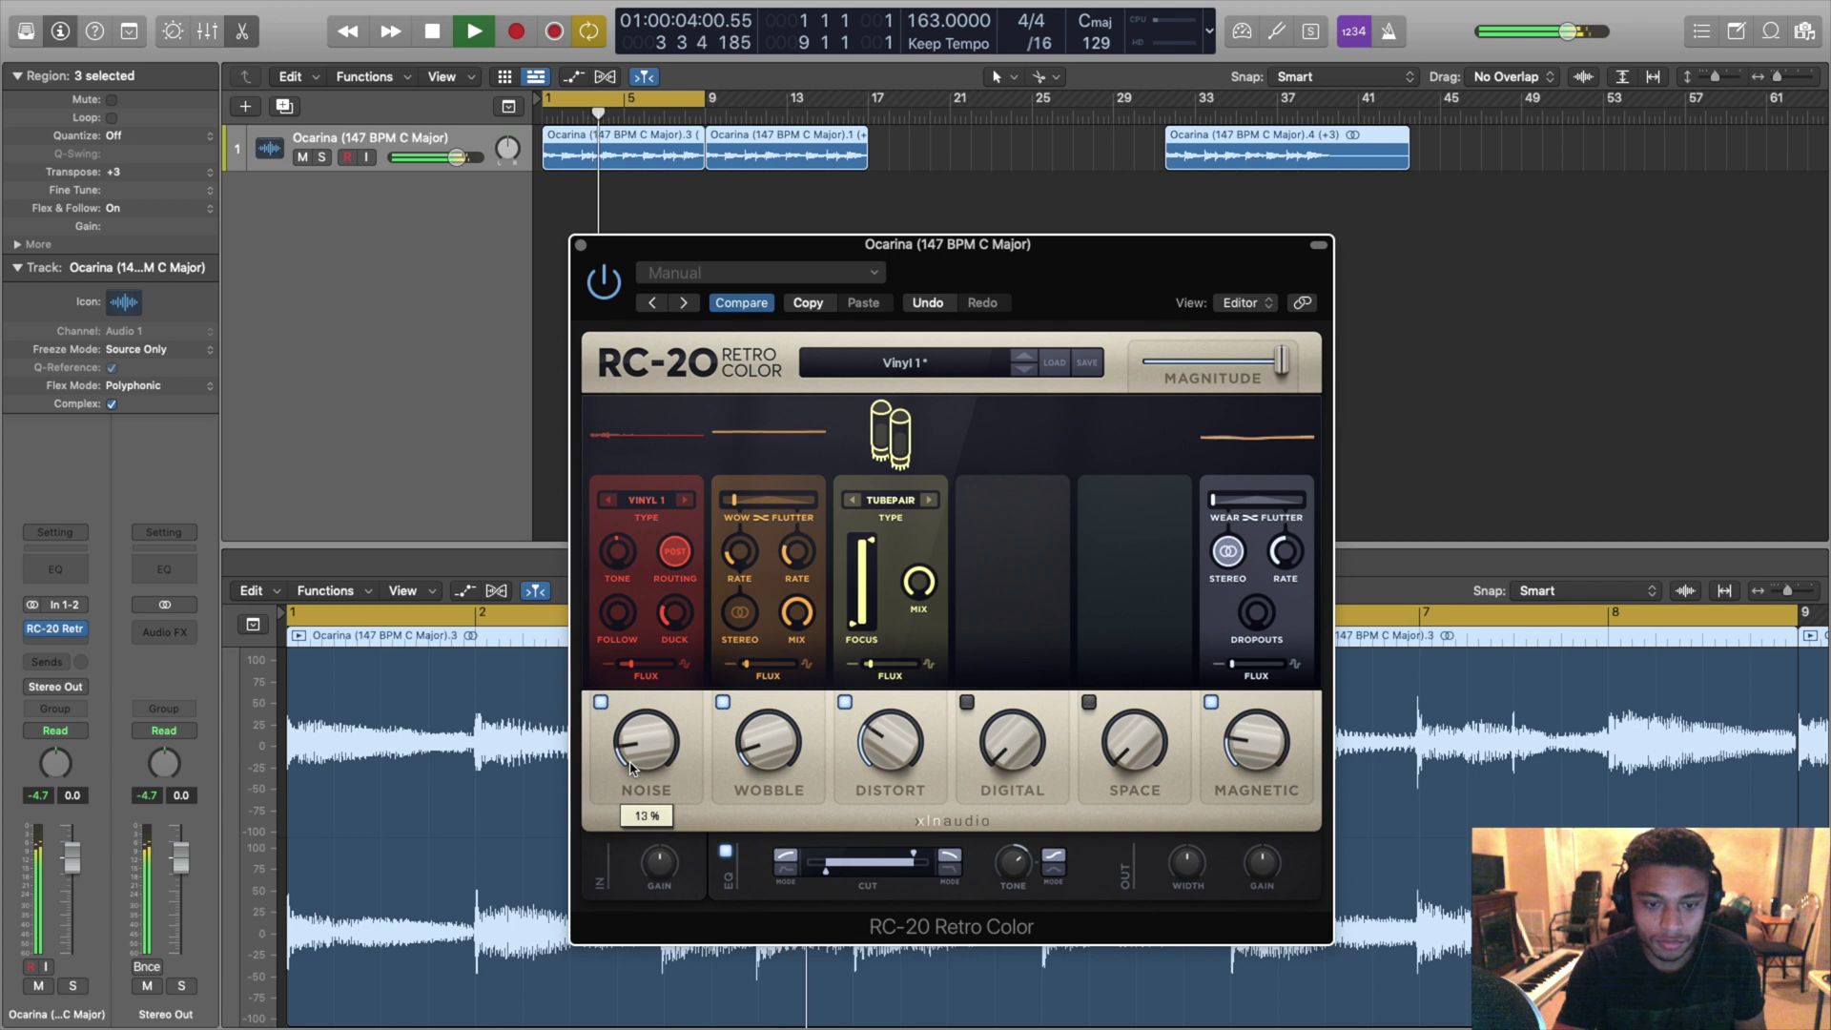
drag(743, 756, 745, 668)
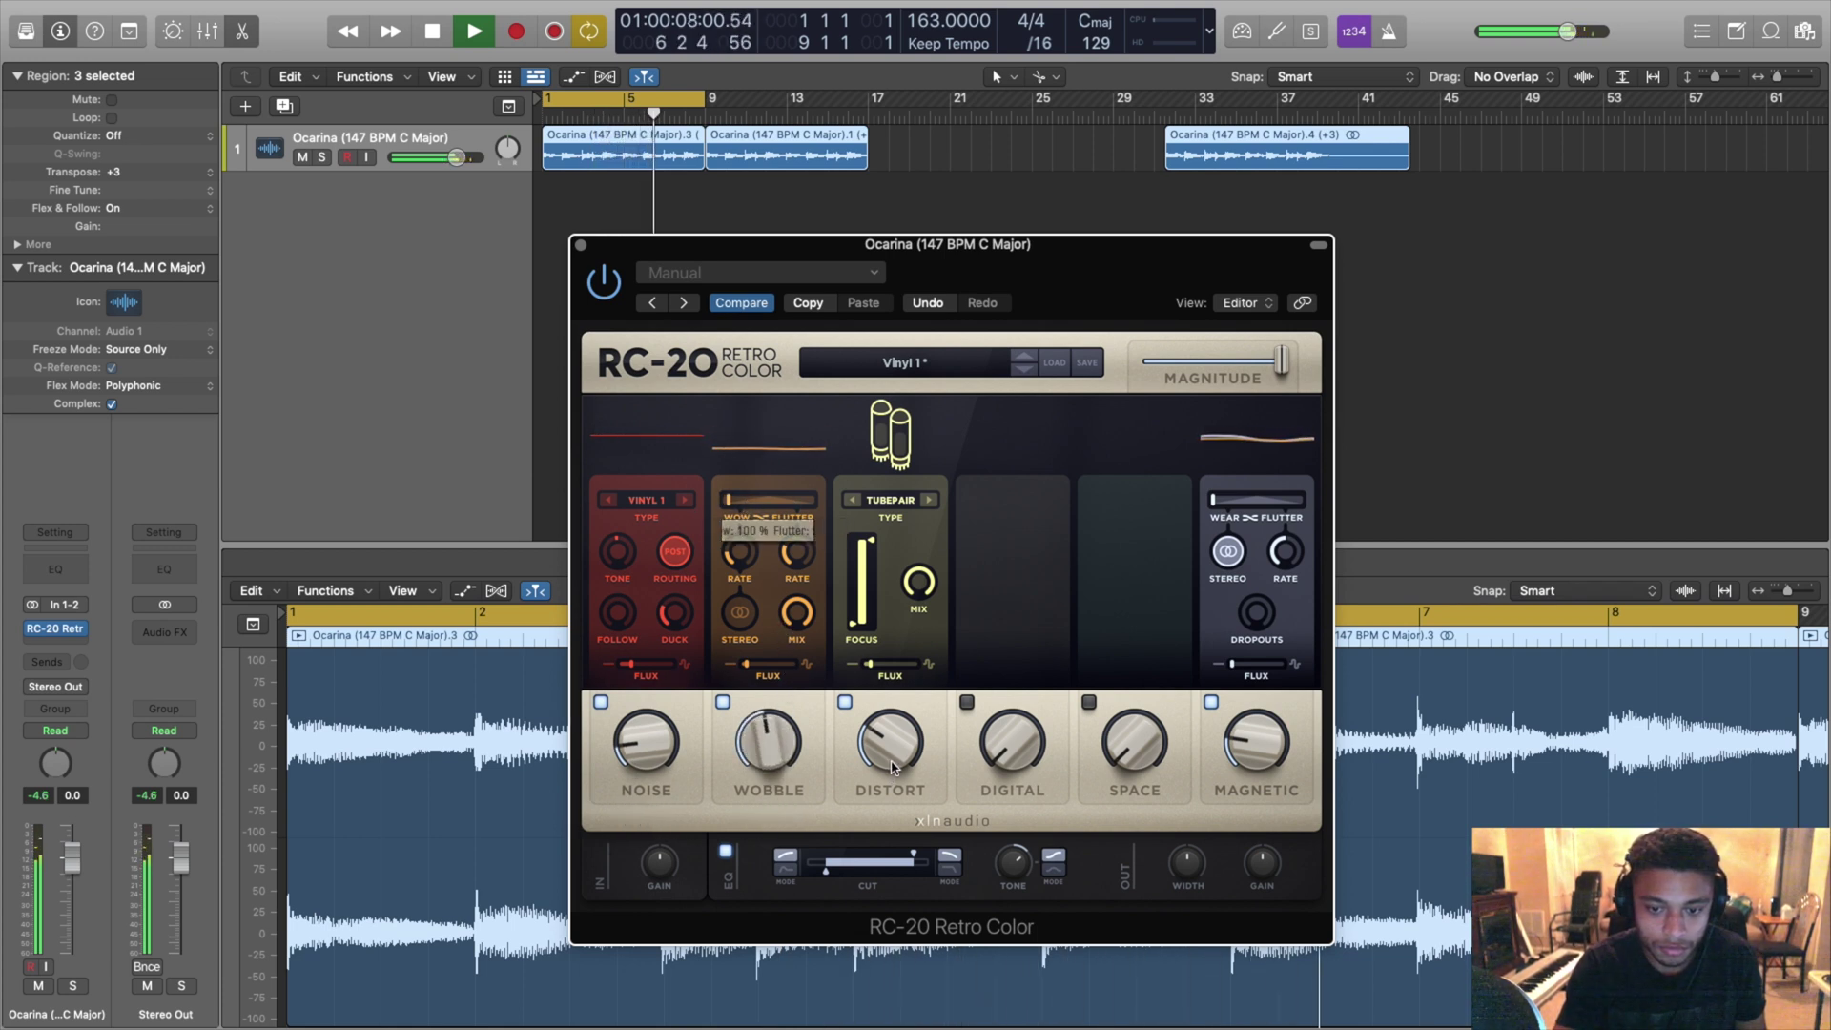
drag(888, 732, 886, 709)
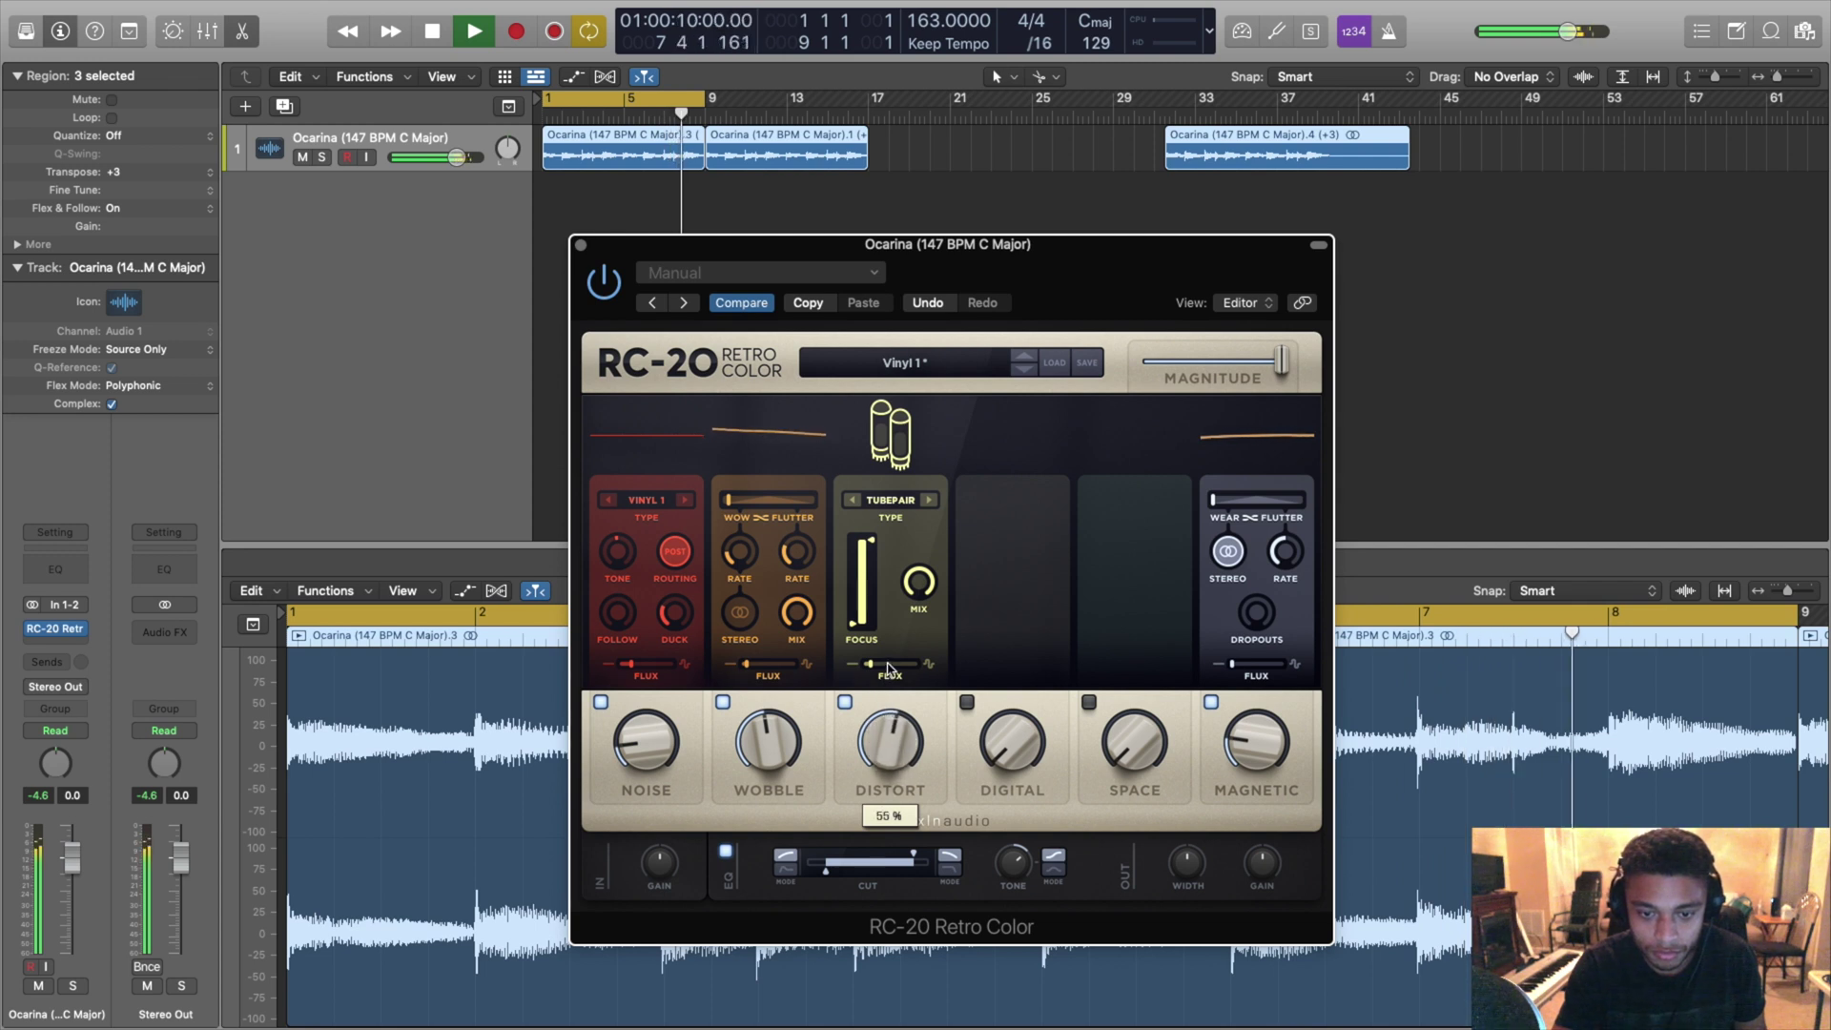
drag(859, 624, 859, 608)
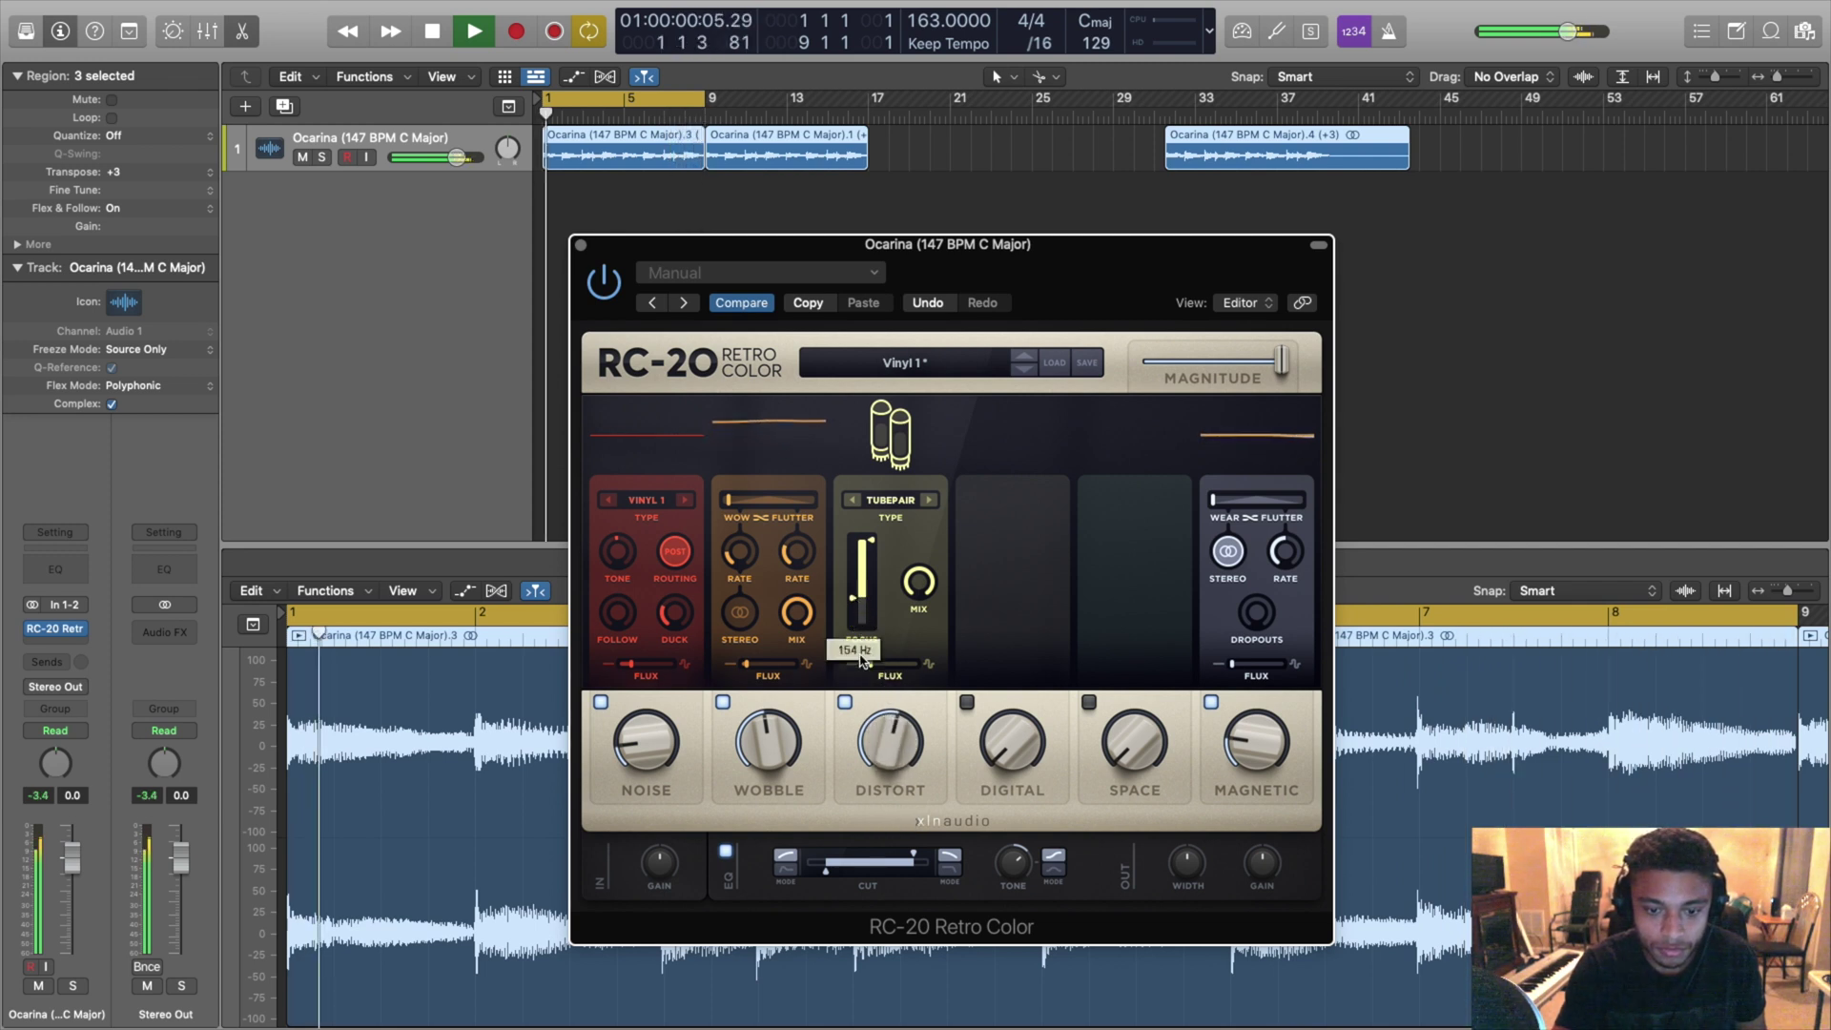
drag(826, 871, 871, 886)
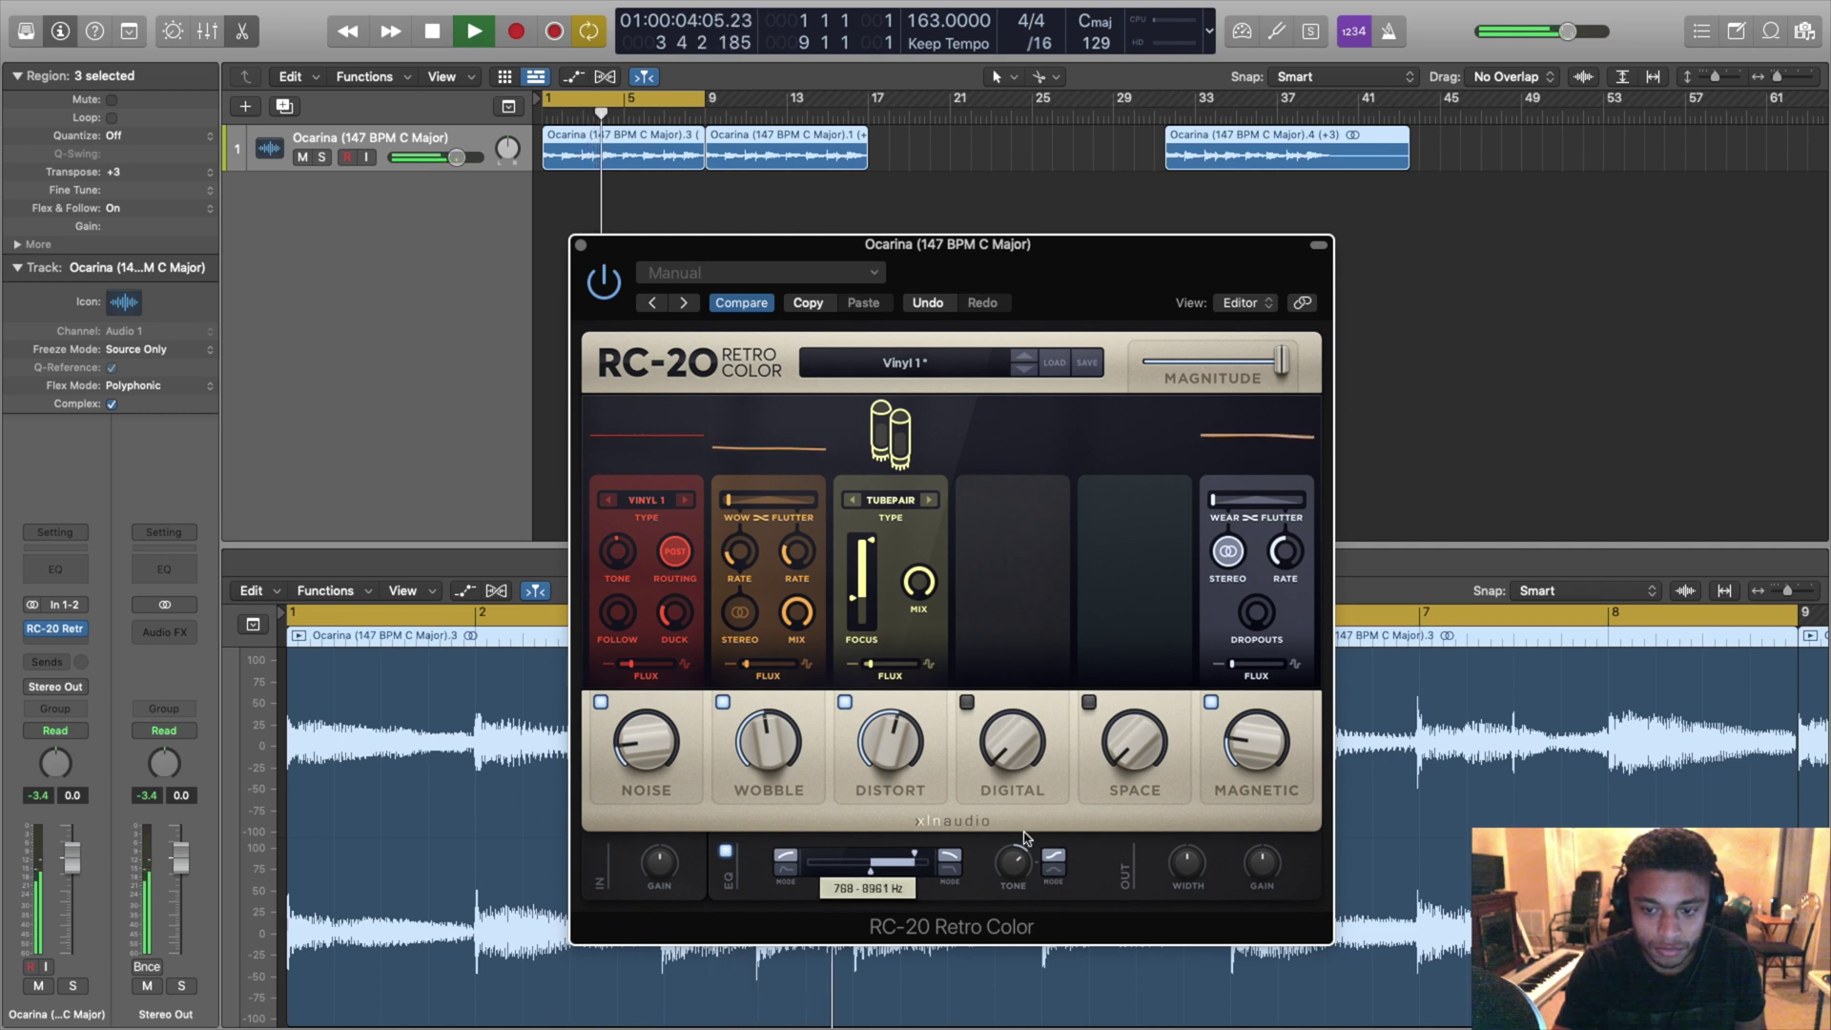
drag(1230, 744, 1243, 720)
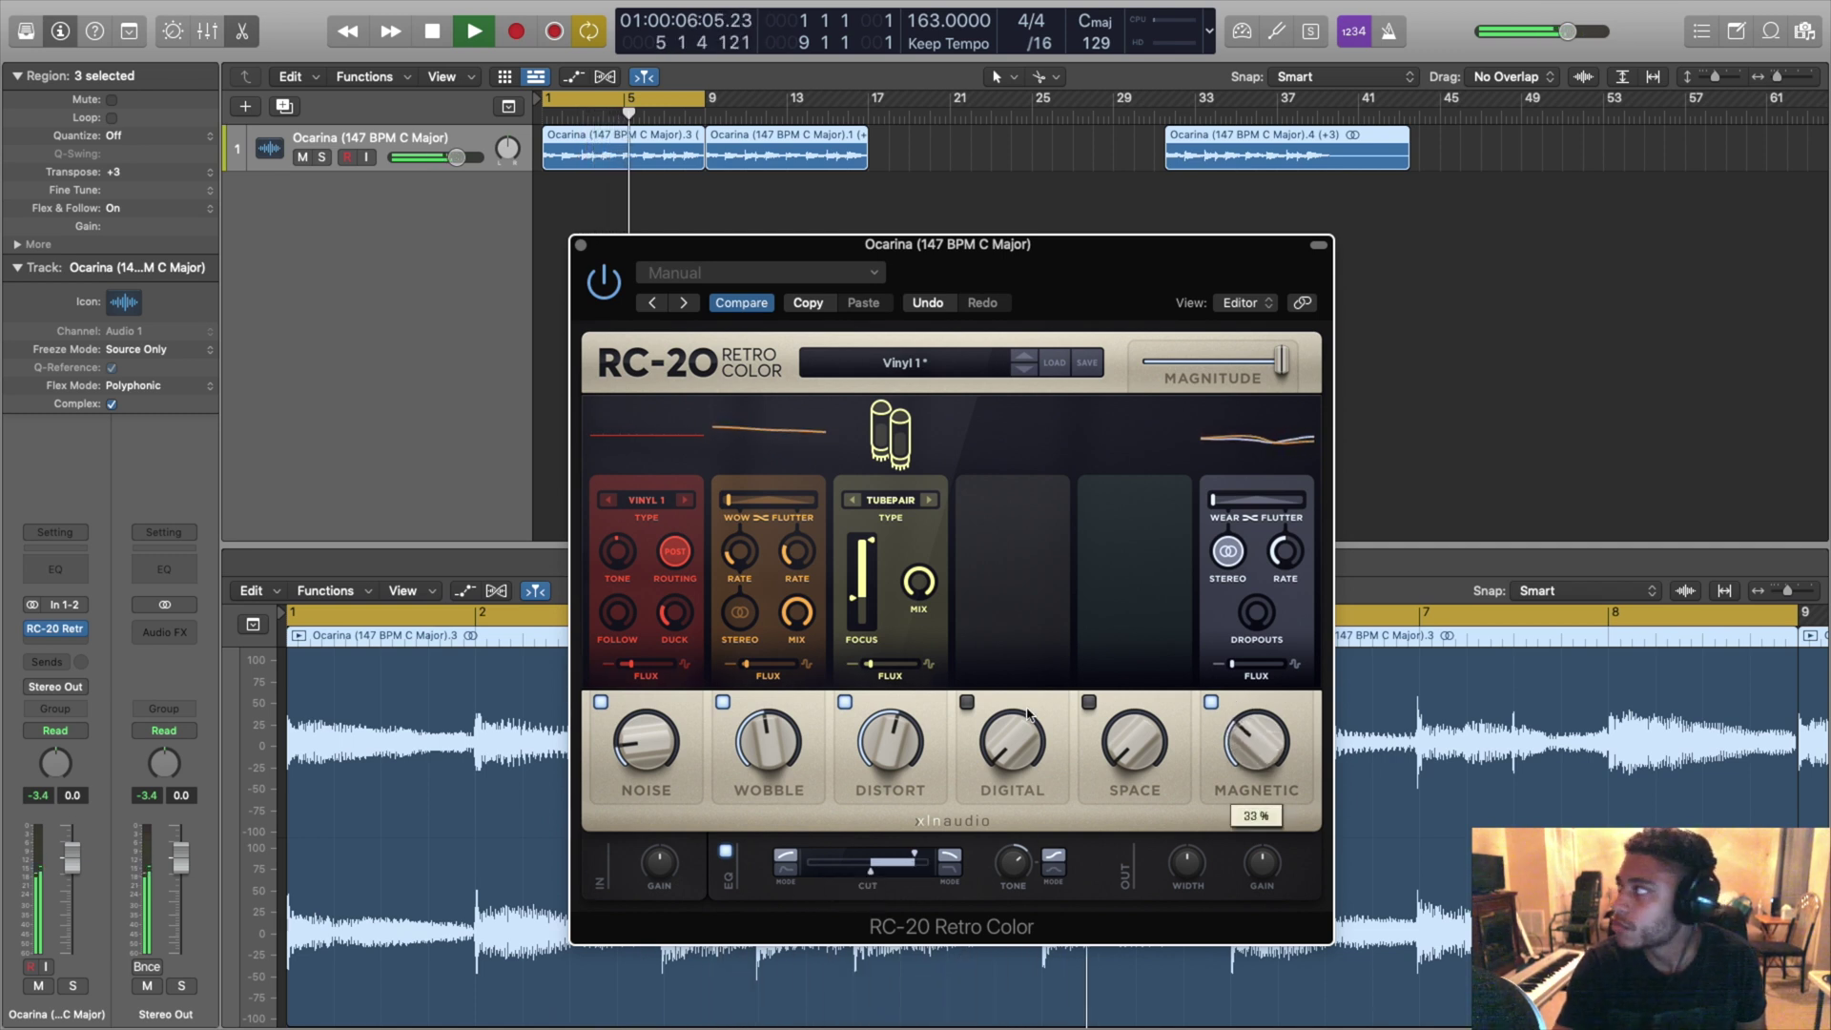
drag(768, 758, 765, 744)
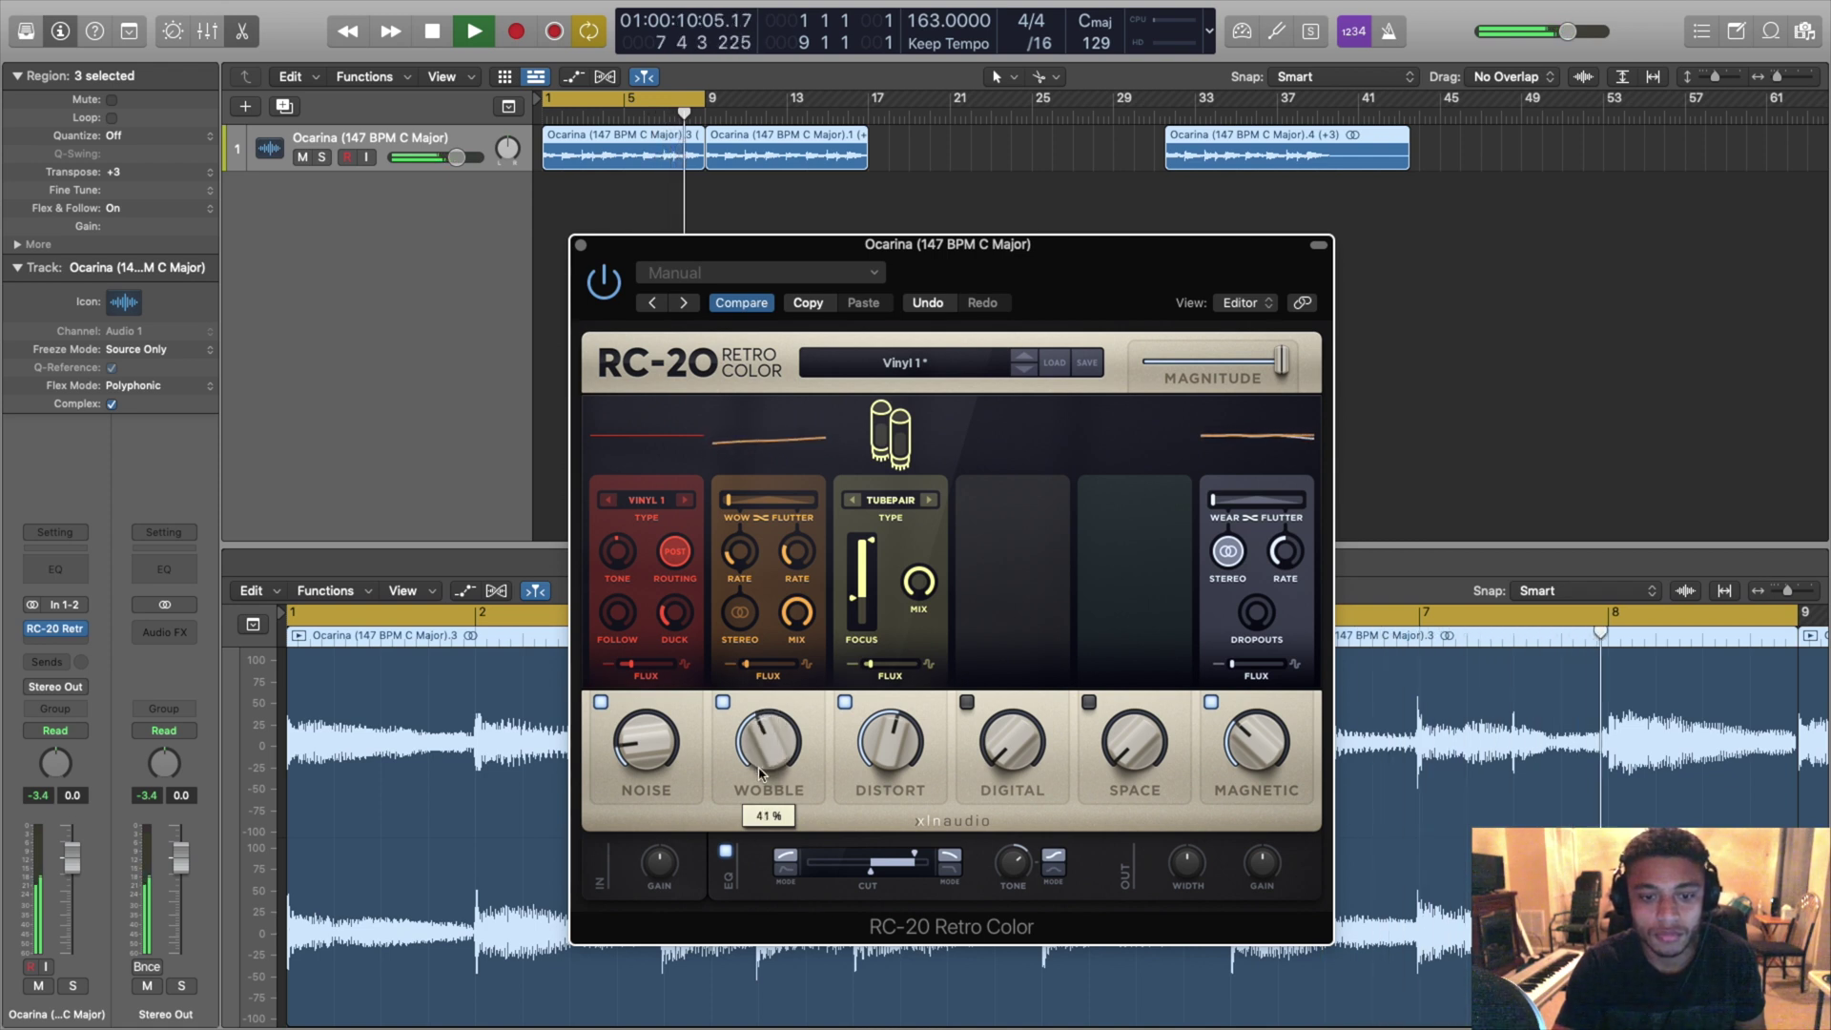
Step: Play the loop and toggle RC-20 bypass to compare the processed sound
key(space)
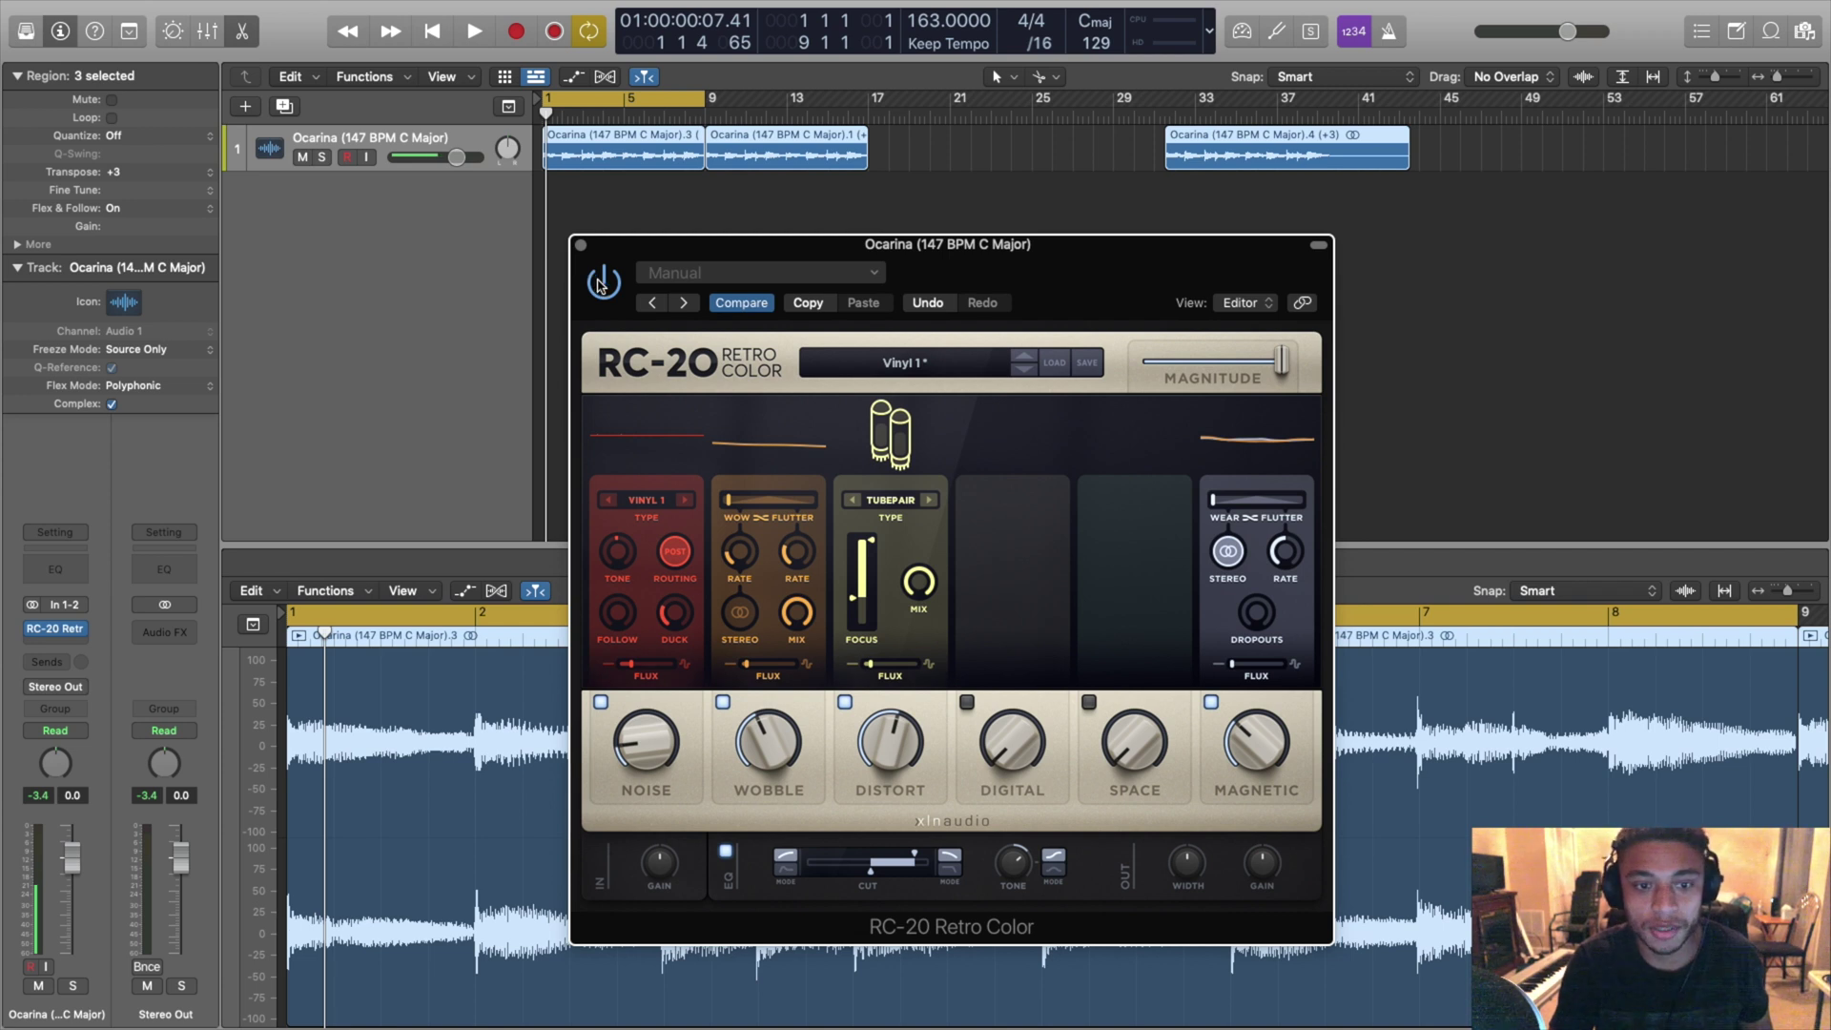
key(space)
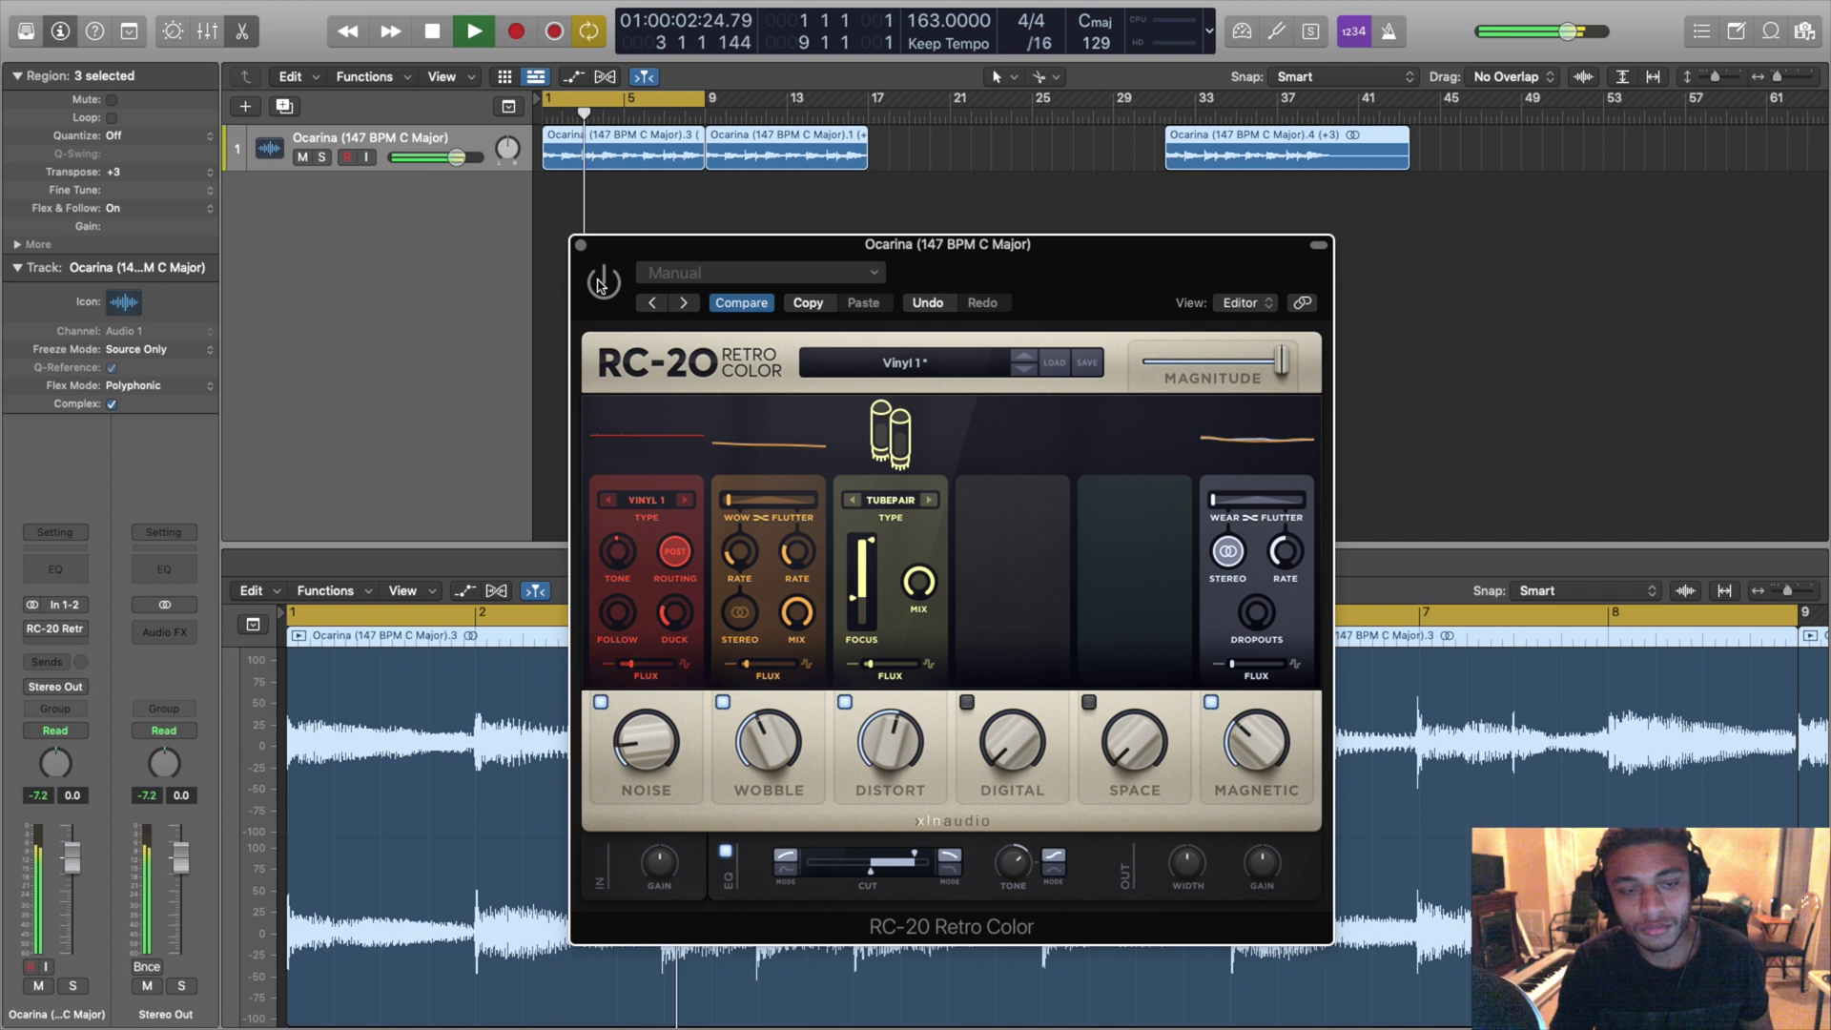
click(601, 282)
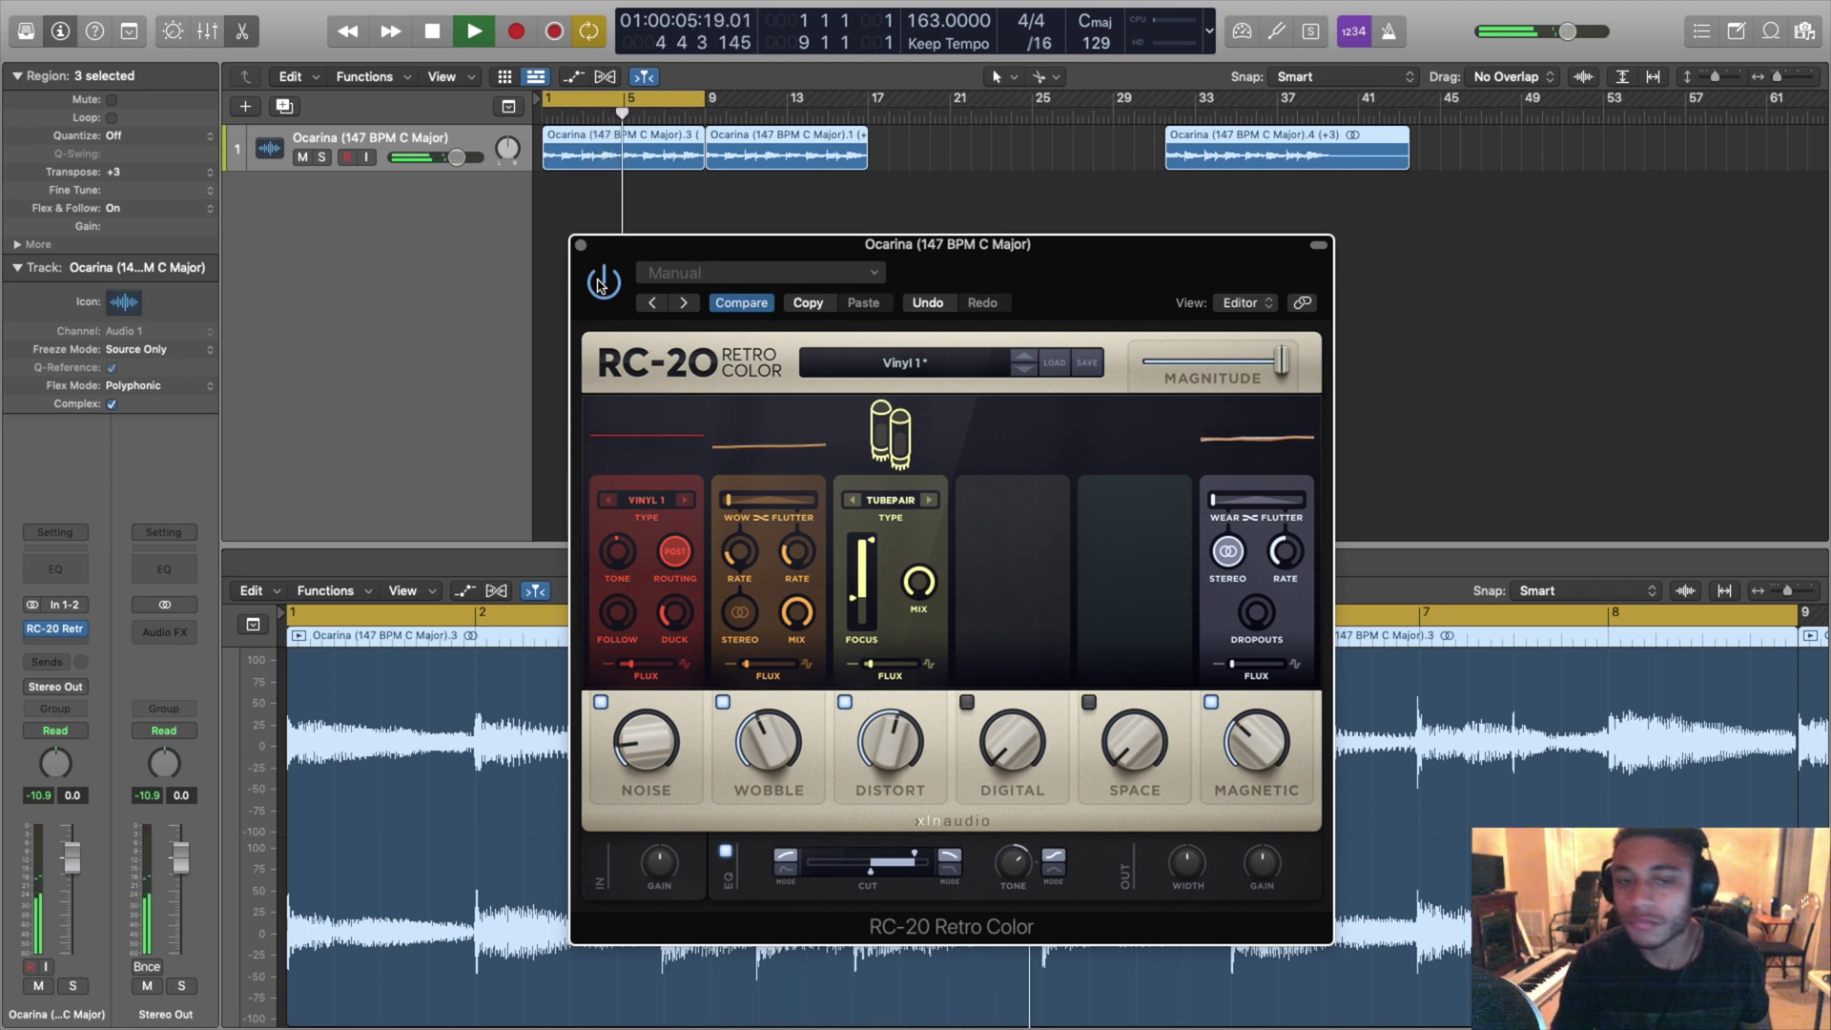
key(space)
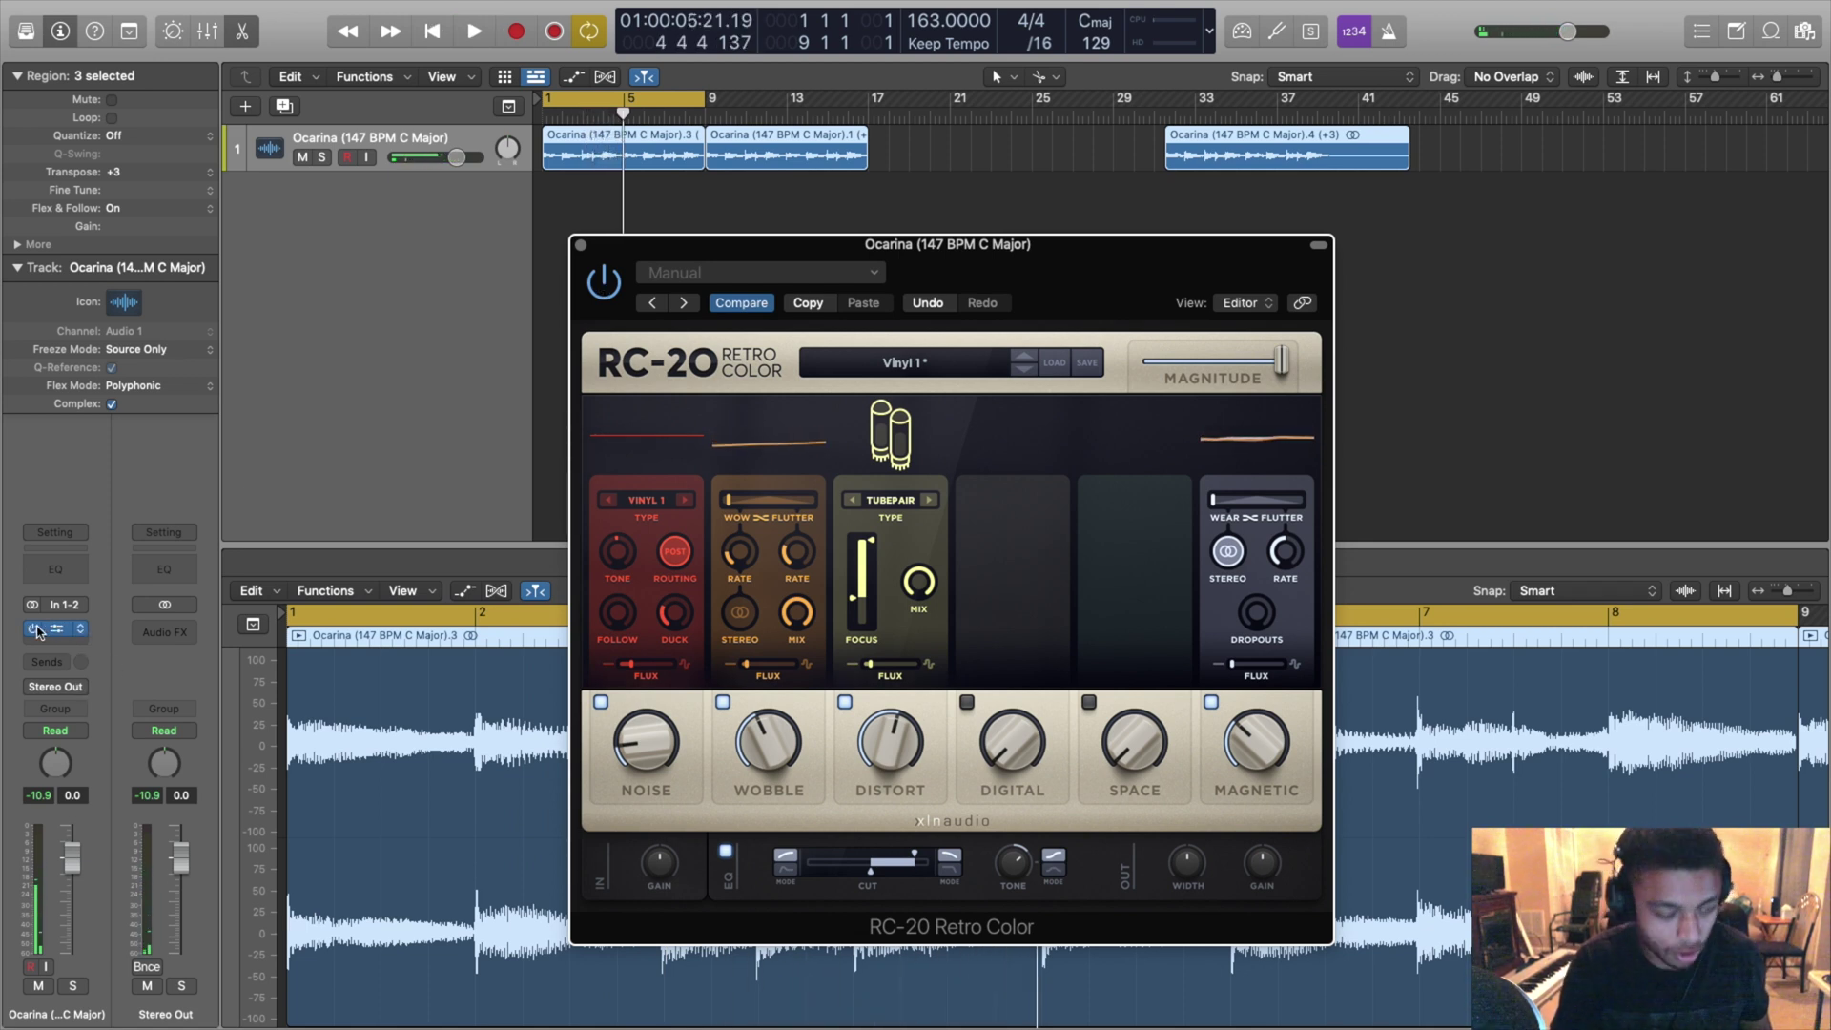
Step: Insert an AutoFilter in the next slot after RC-20 on the Ocarina channel
click(81, 630)
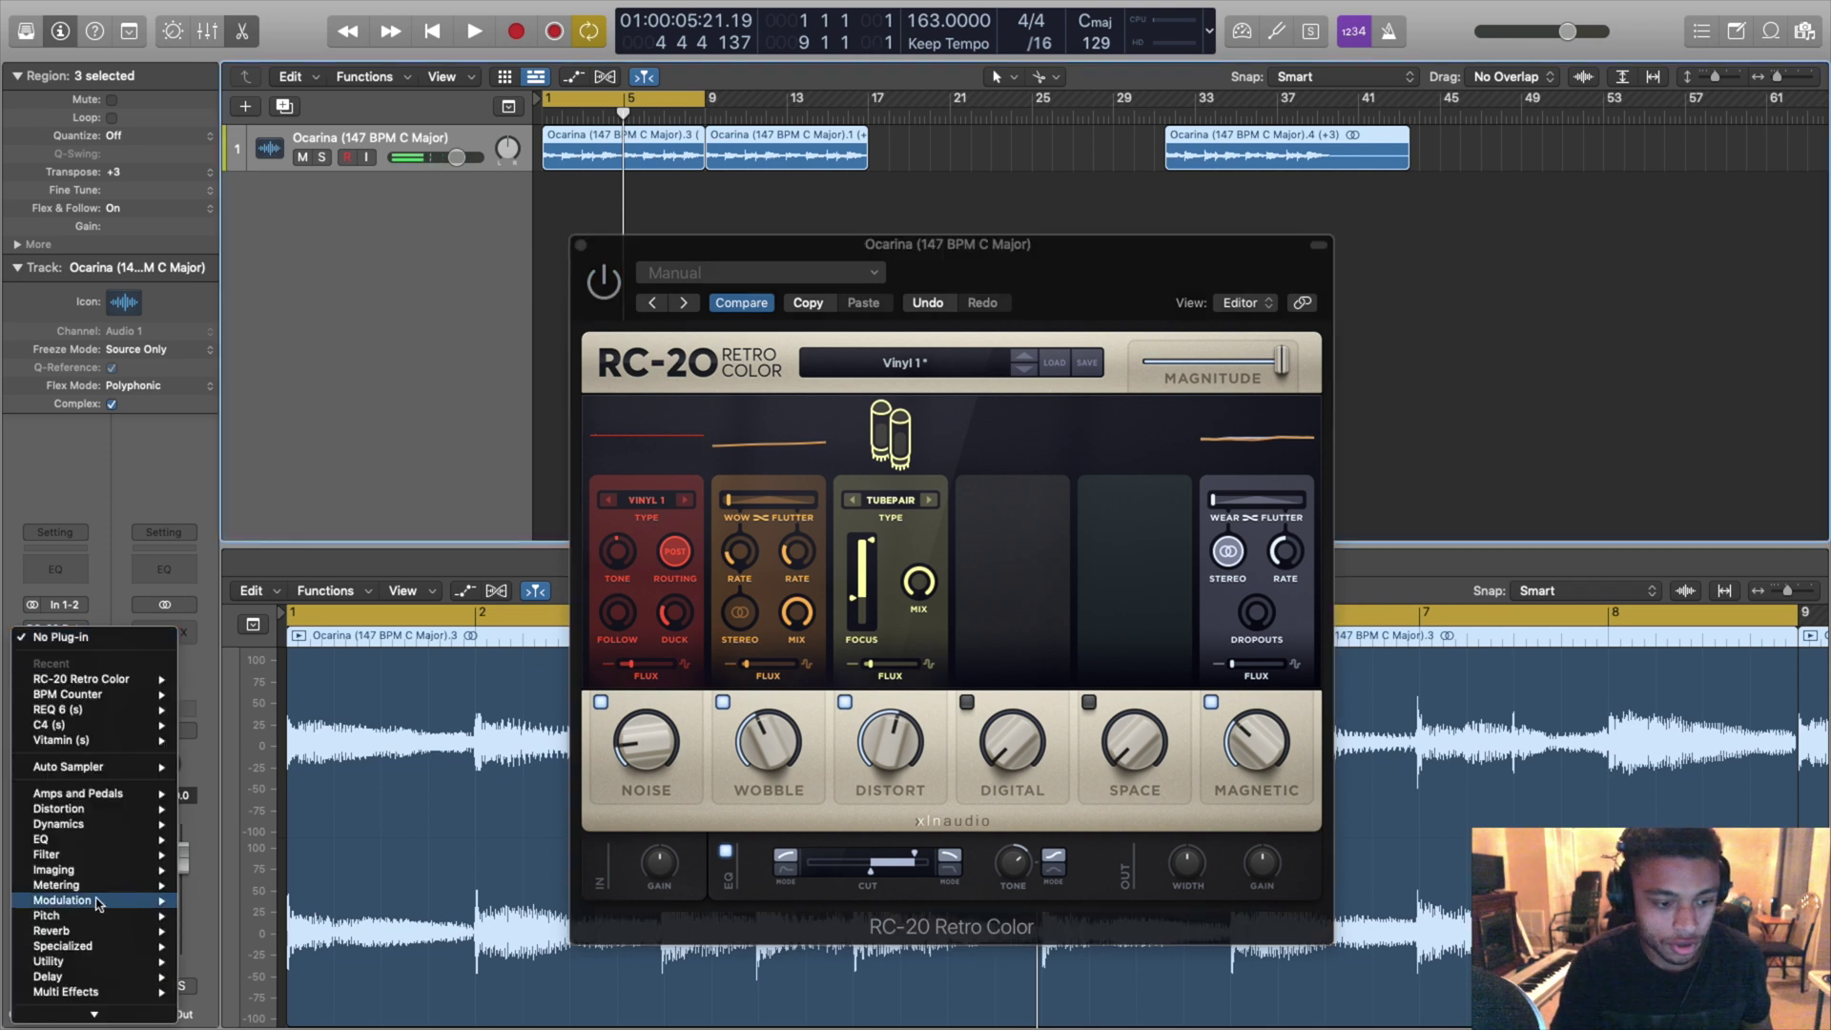
scroll(95, 901, down, 1)
mouse_move(72, 869)
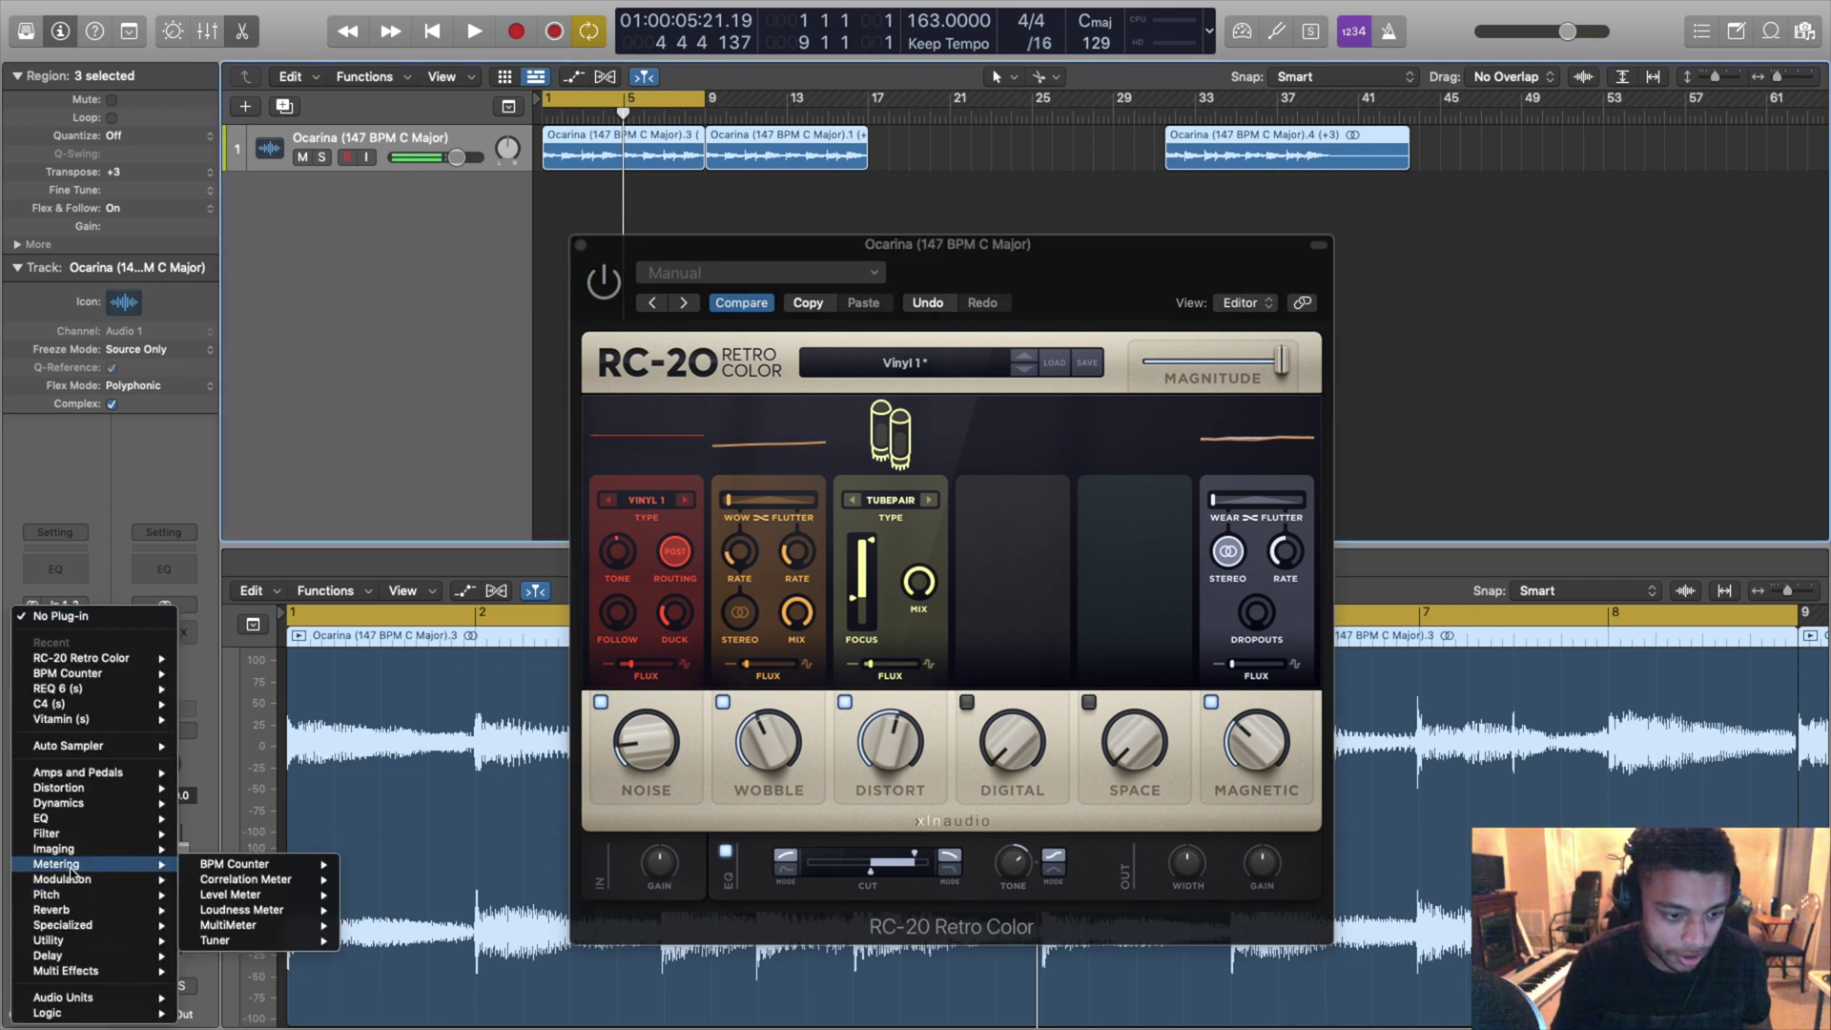
click(391, 839)
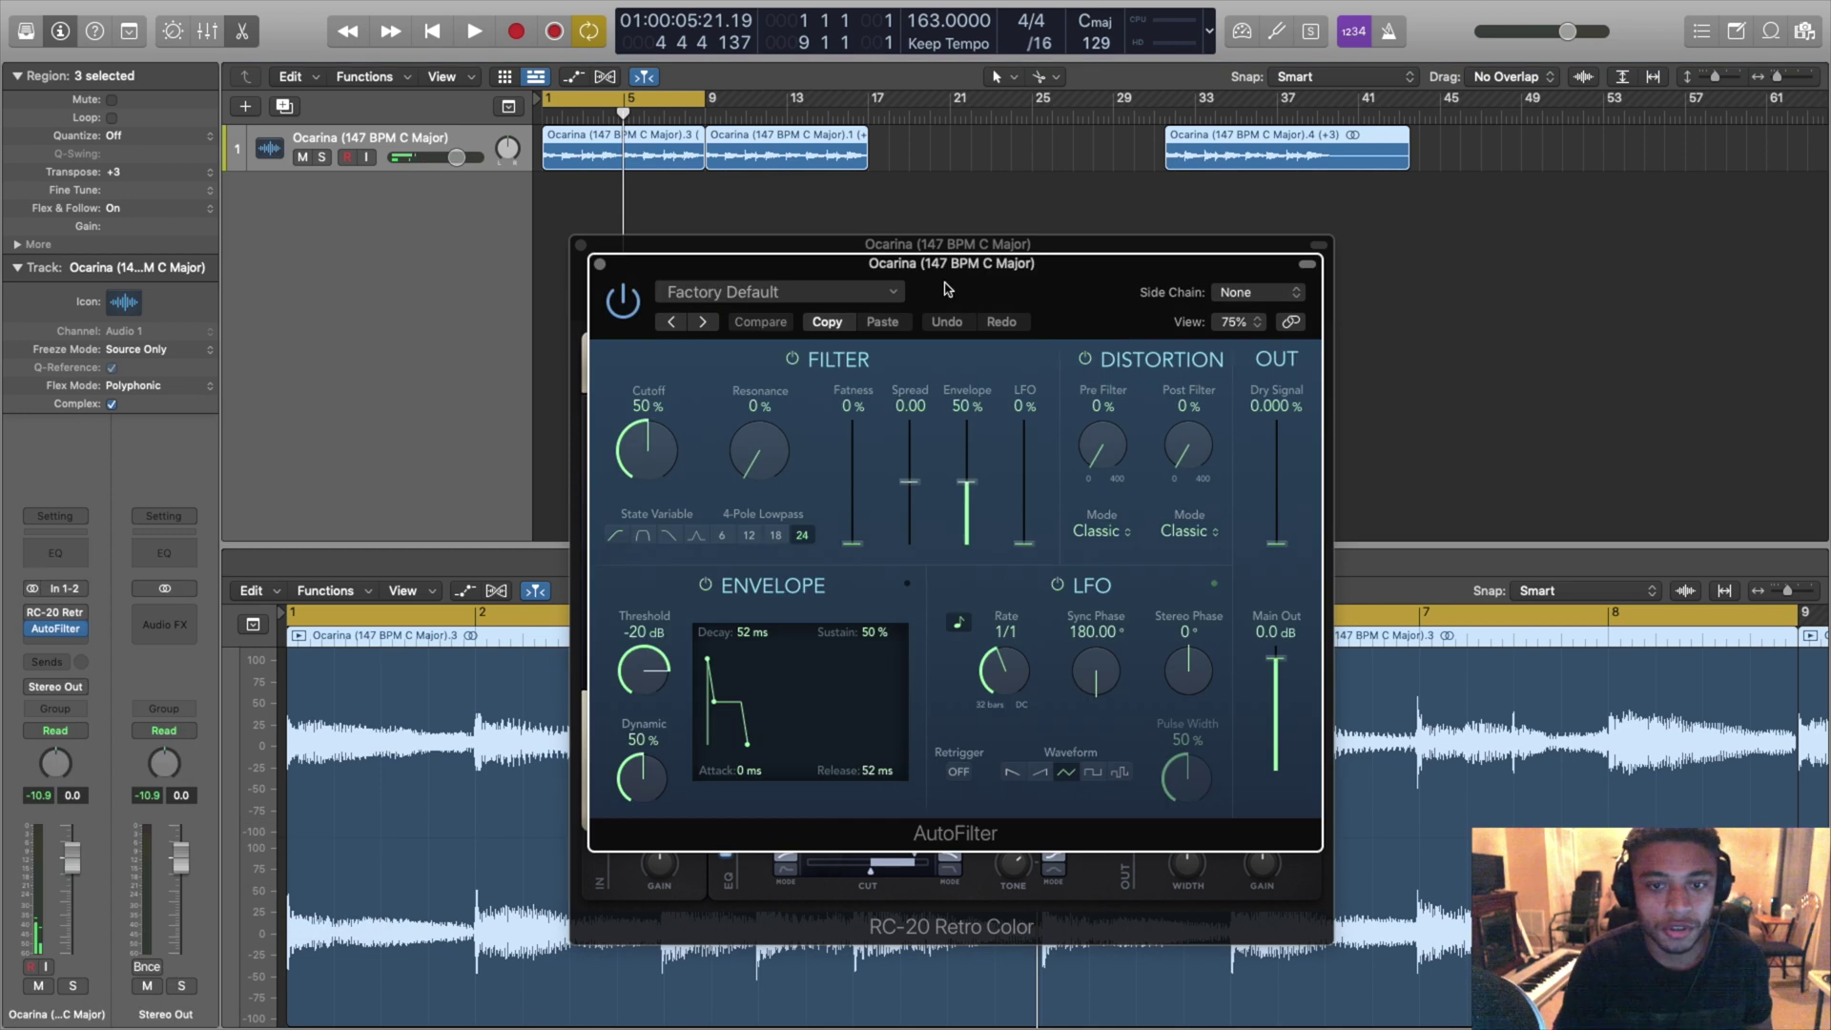
drag(968, 282, 899, 268)
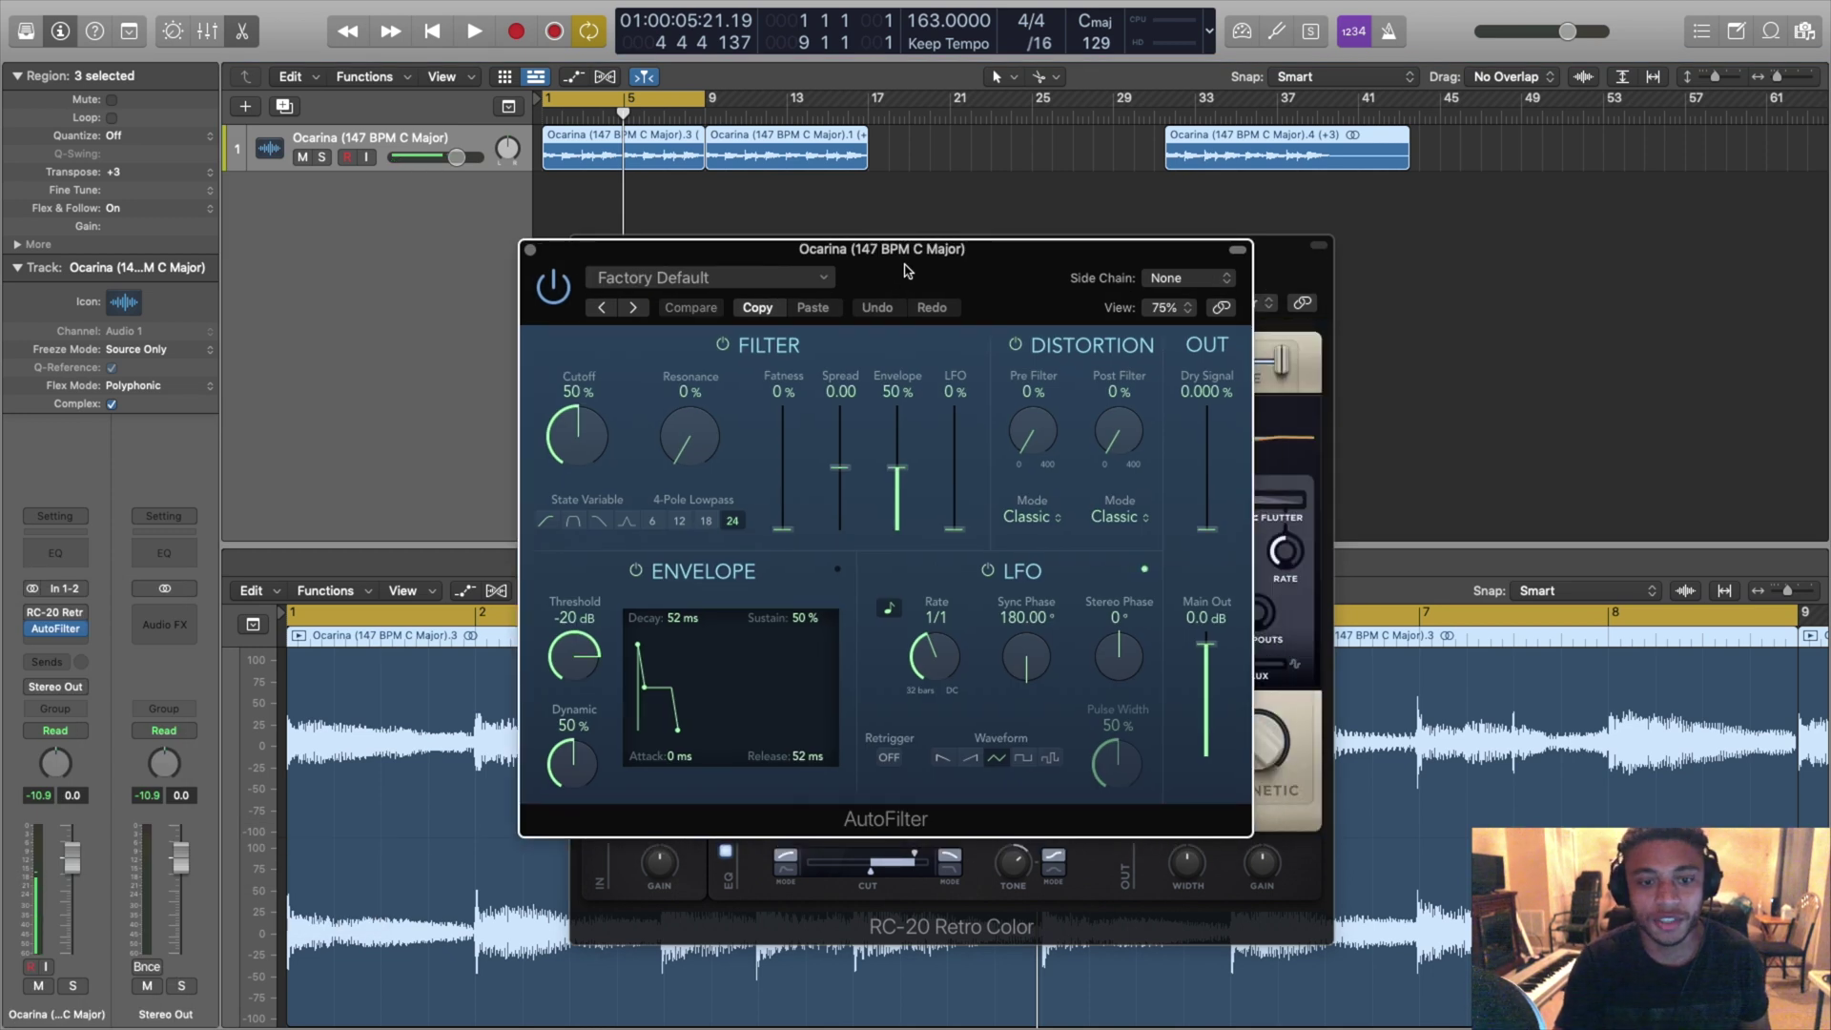
Step: Audition AutoFilter presets during playback and load Stereo Rhythm
key(space)
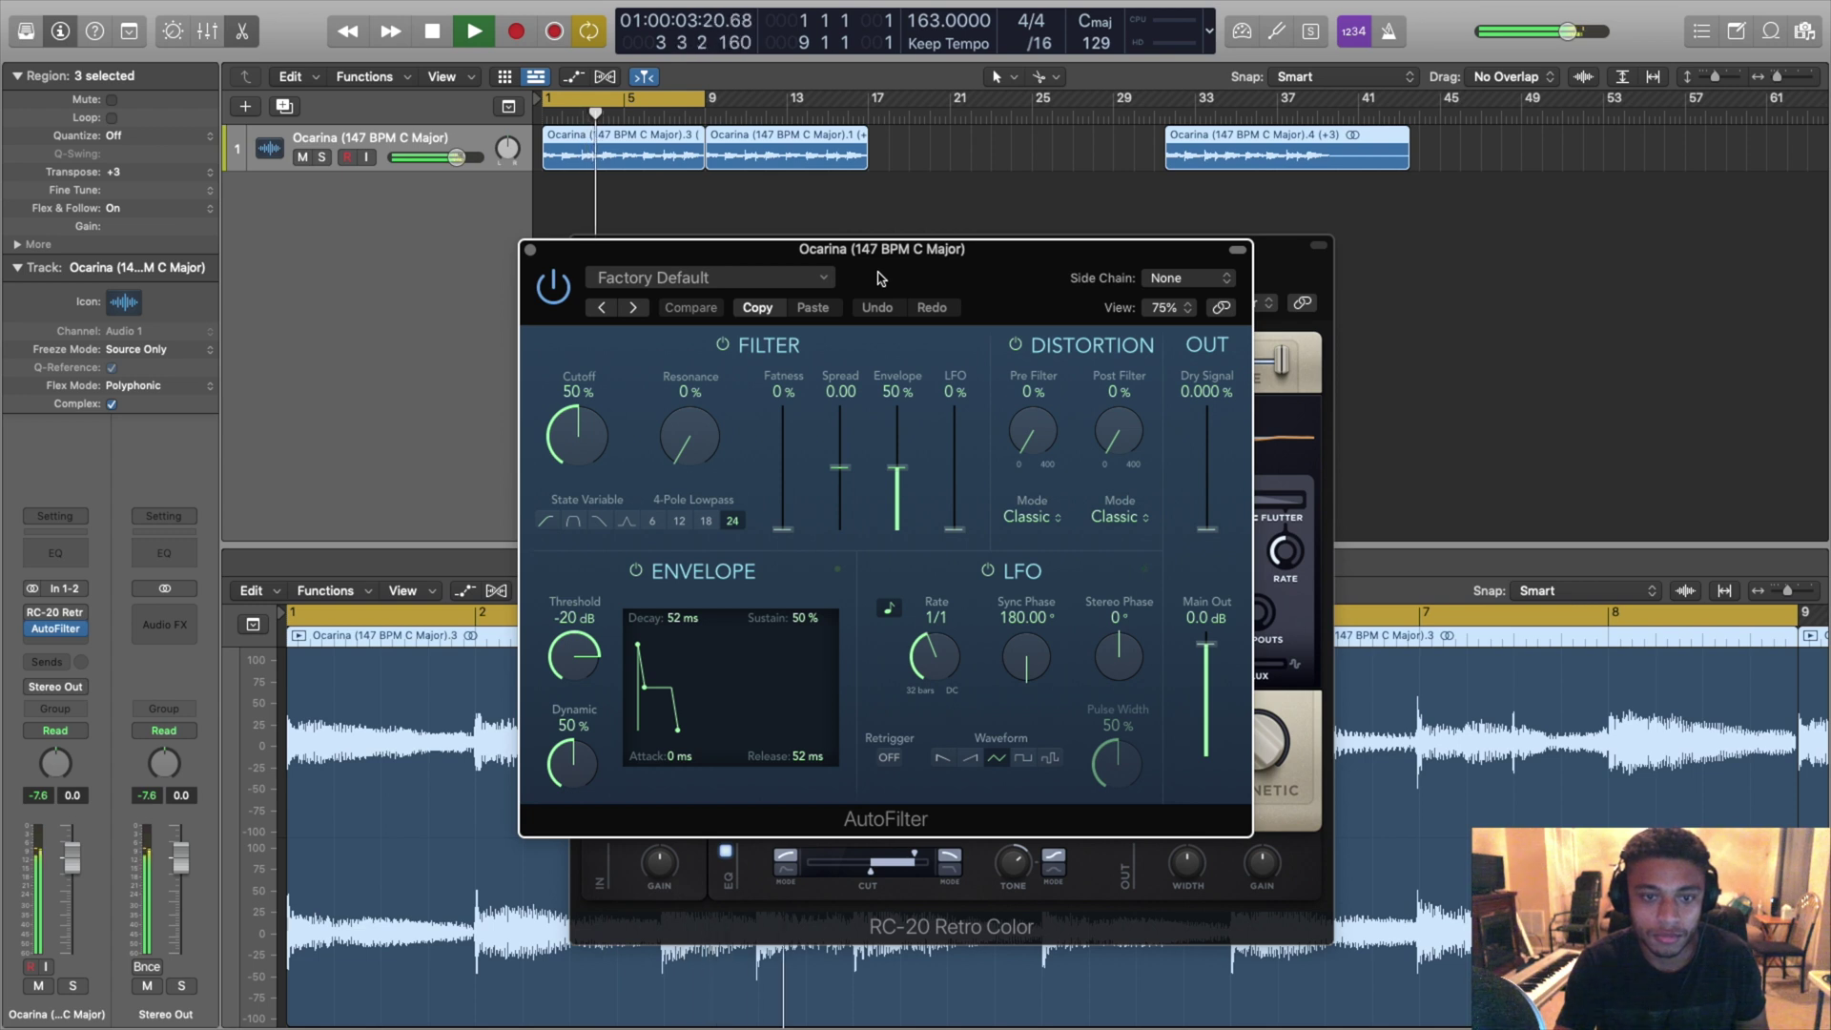
click(815, 277)
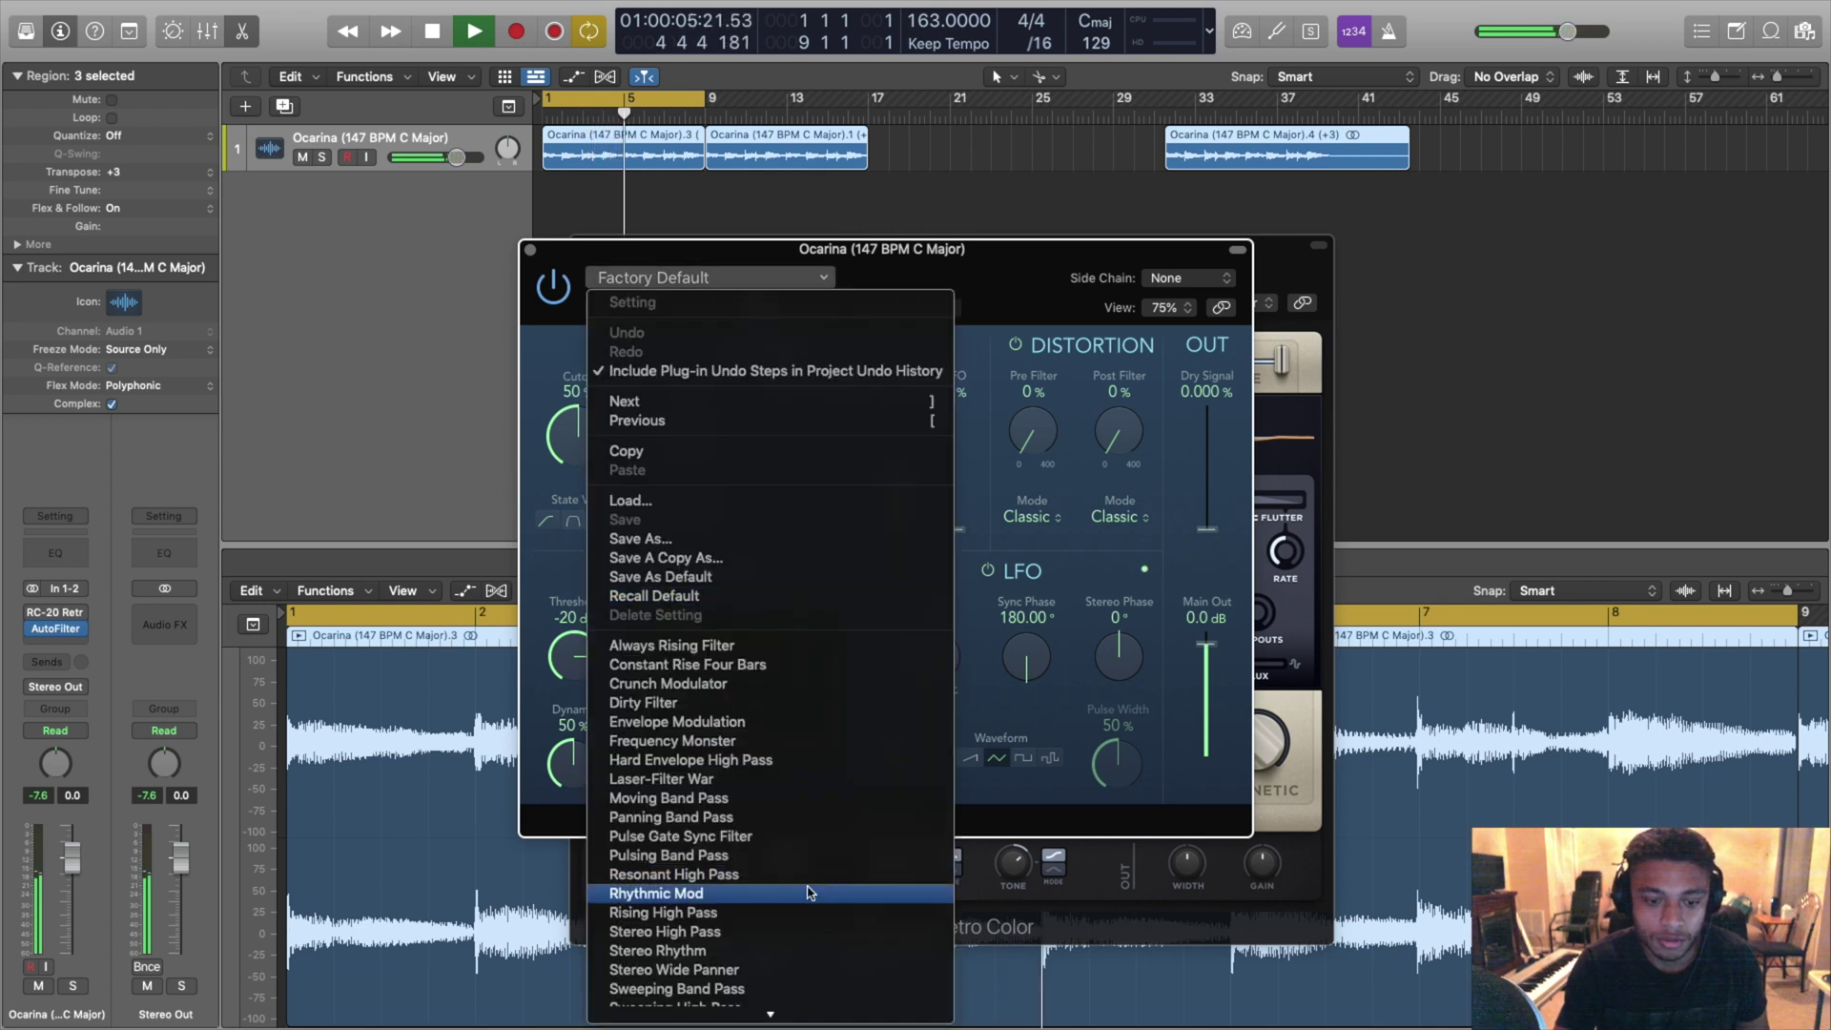
click(992, 412)
key(space)
click(701, 278)
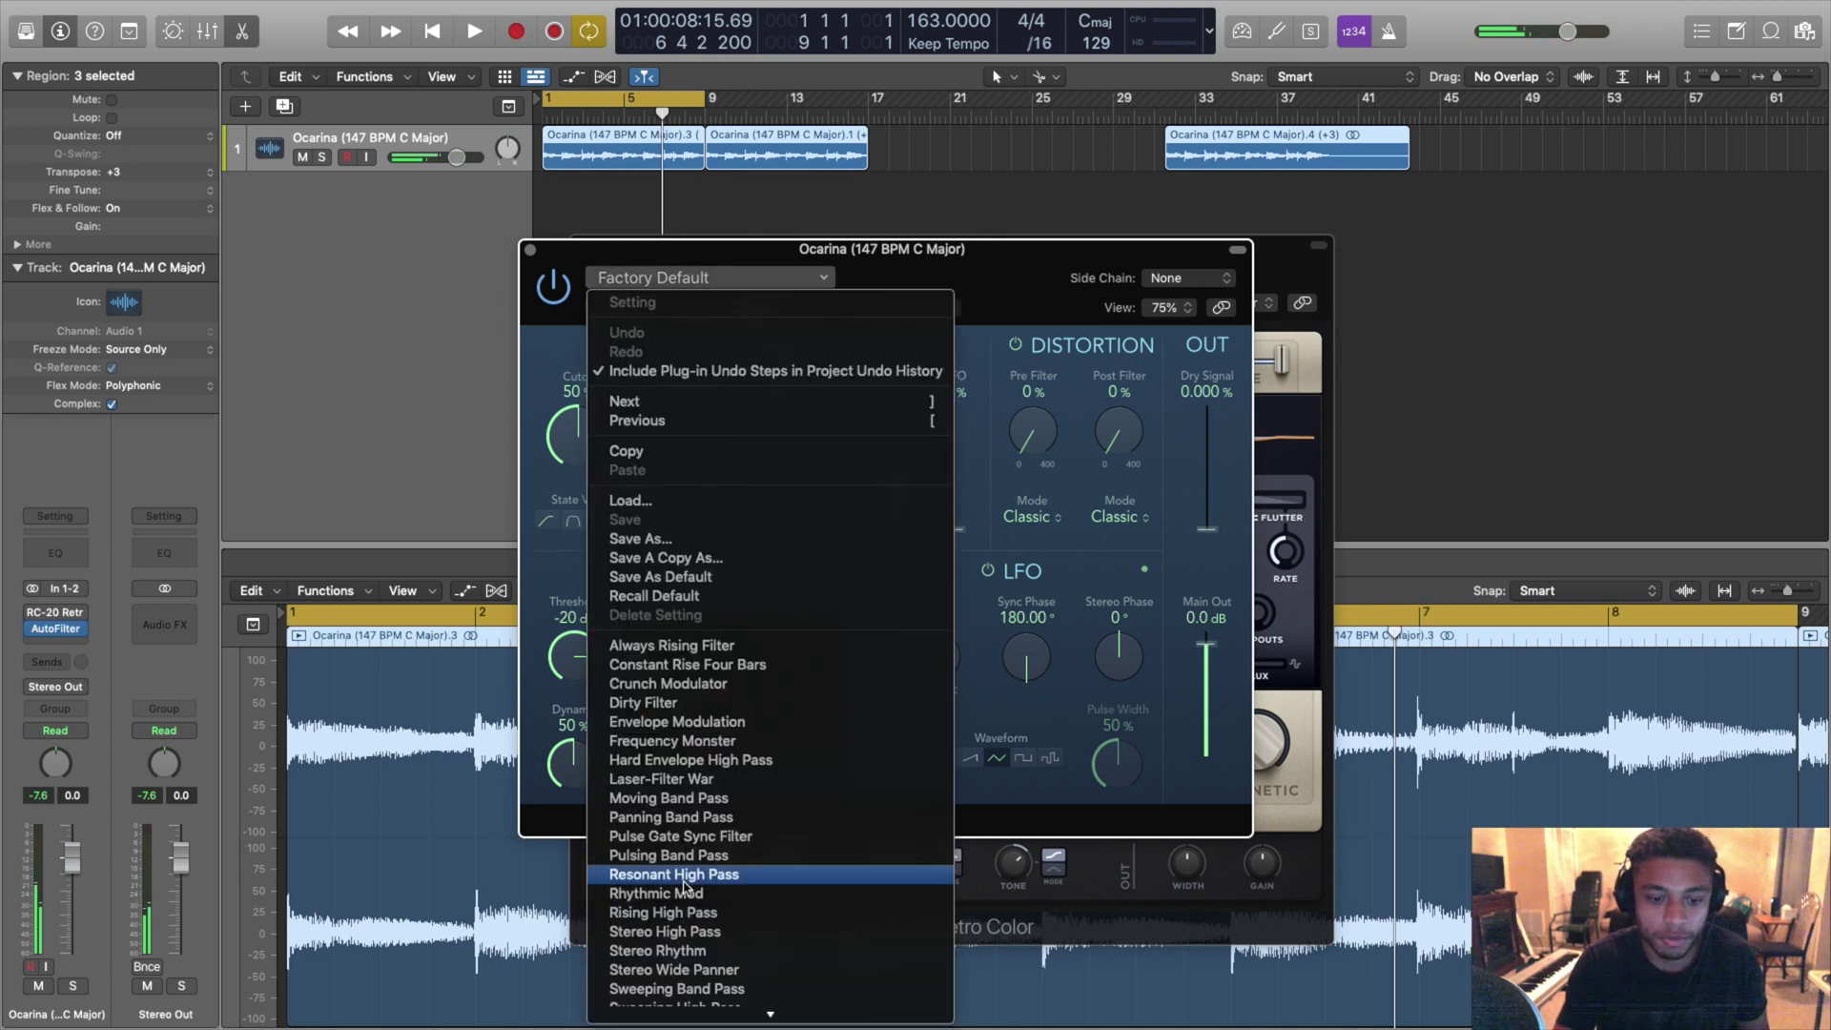
key(Escape)
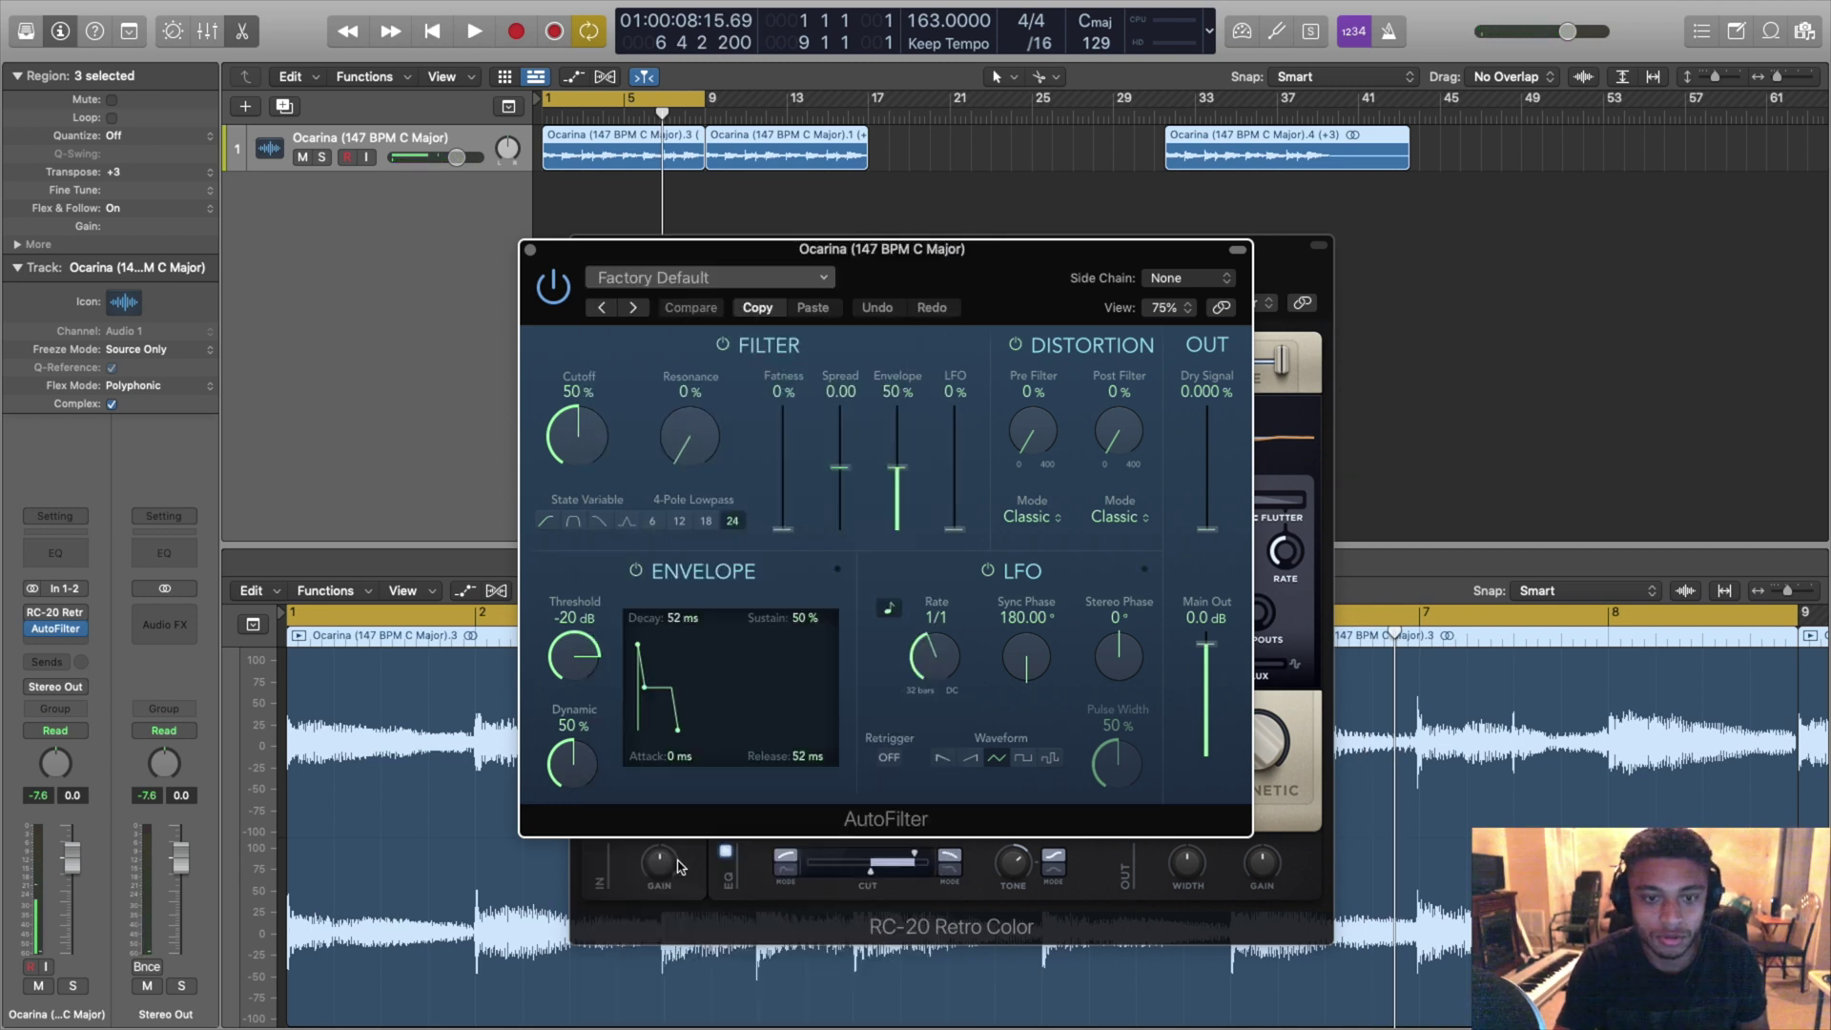
key(space)
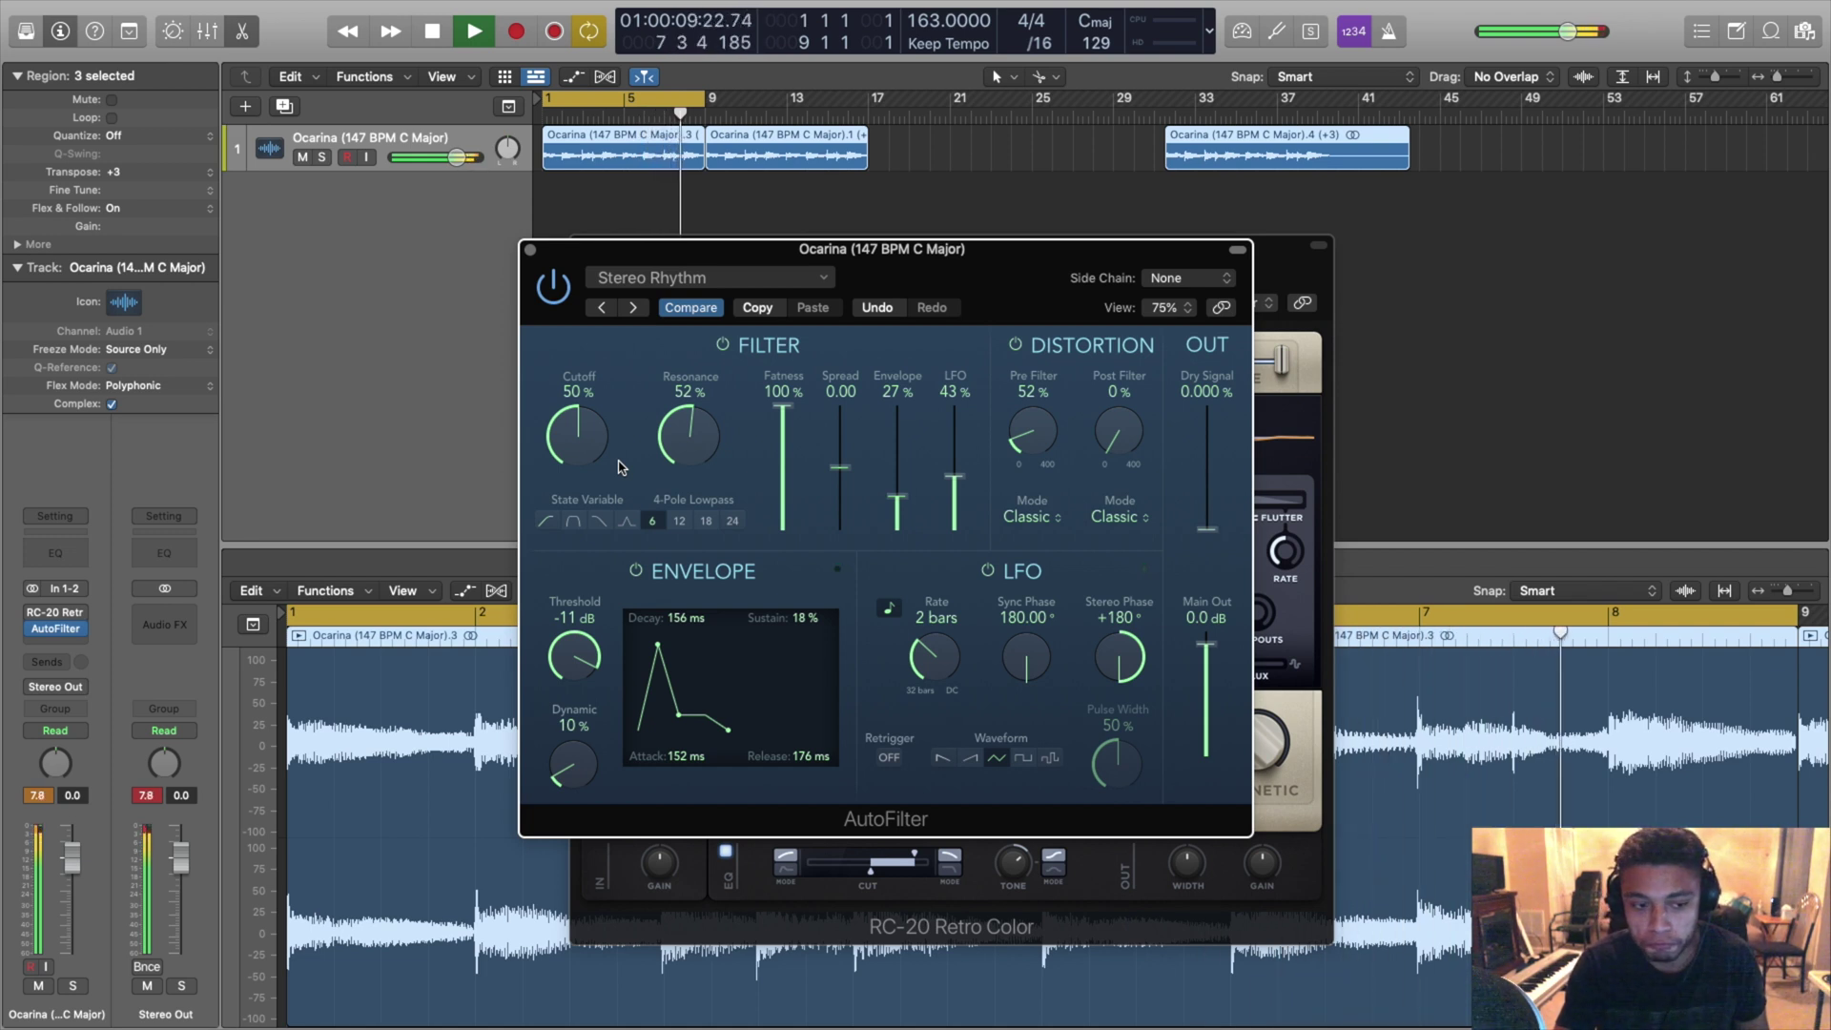
key(space)
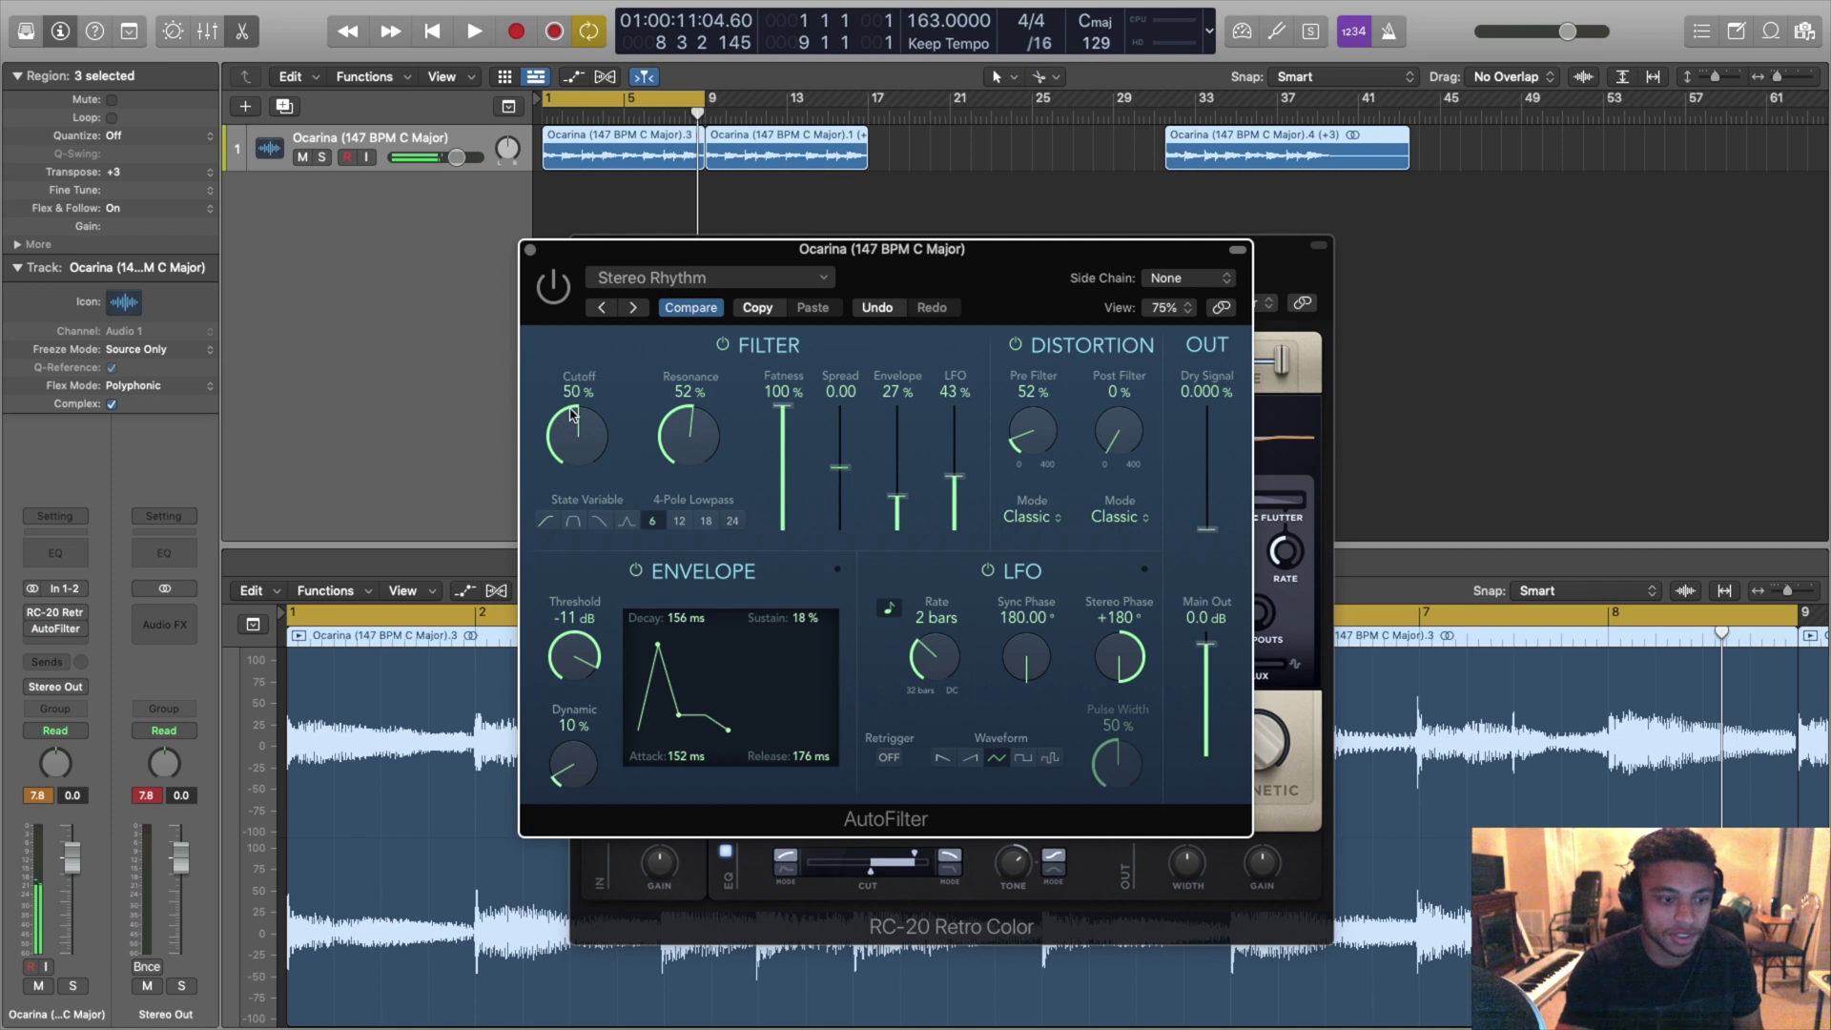
click(65, 644)
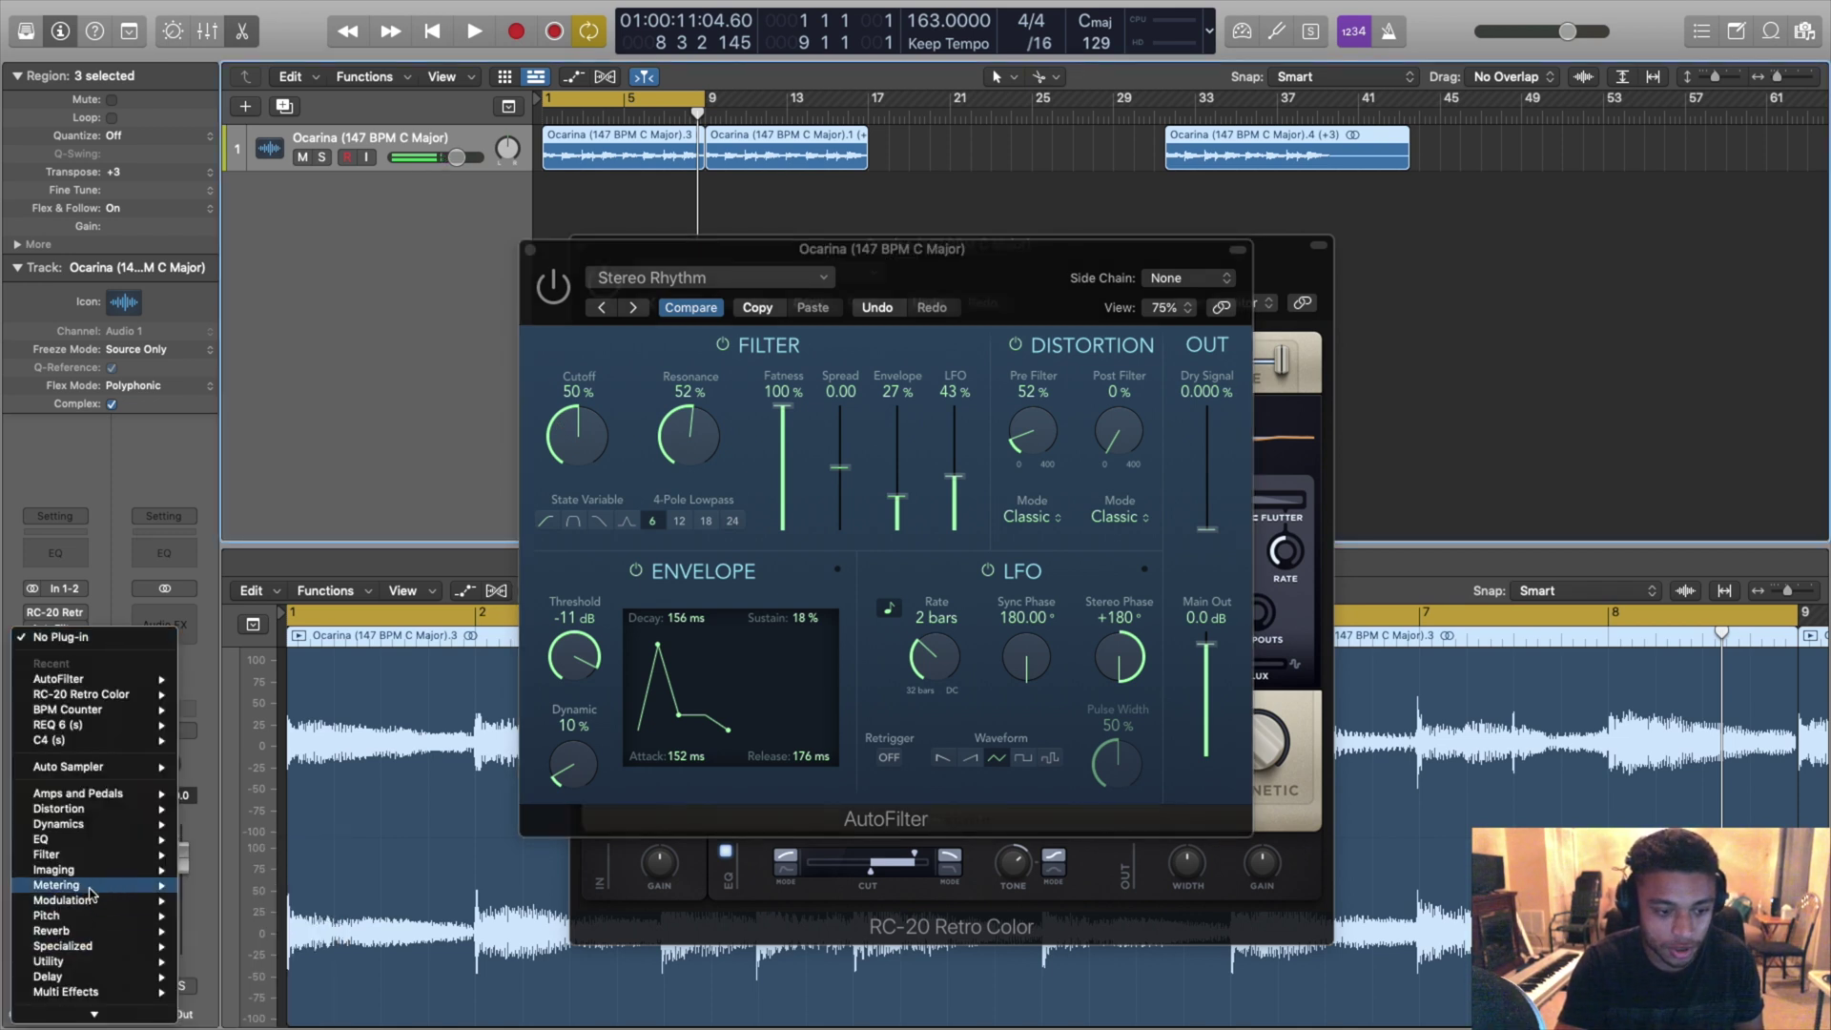
Step: Insert a stereo Chorus after the AutoFilter and set its Mix to 46 % while playing
mouse_move(91, 900)
mouse_move(275, 848)
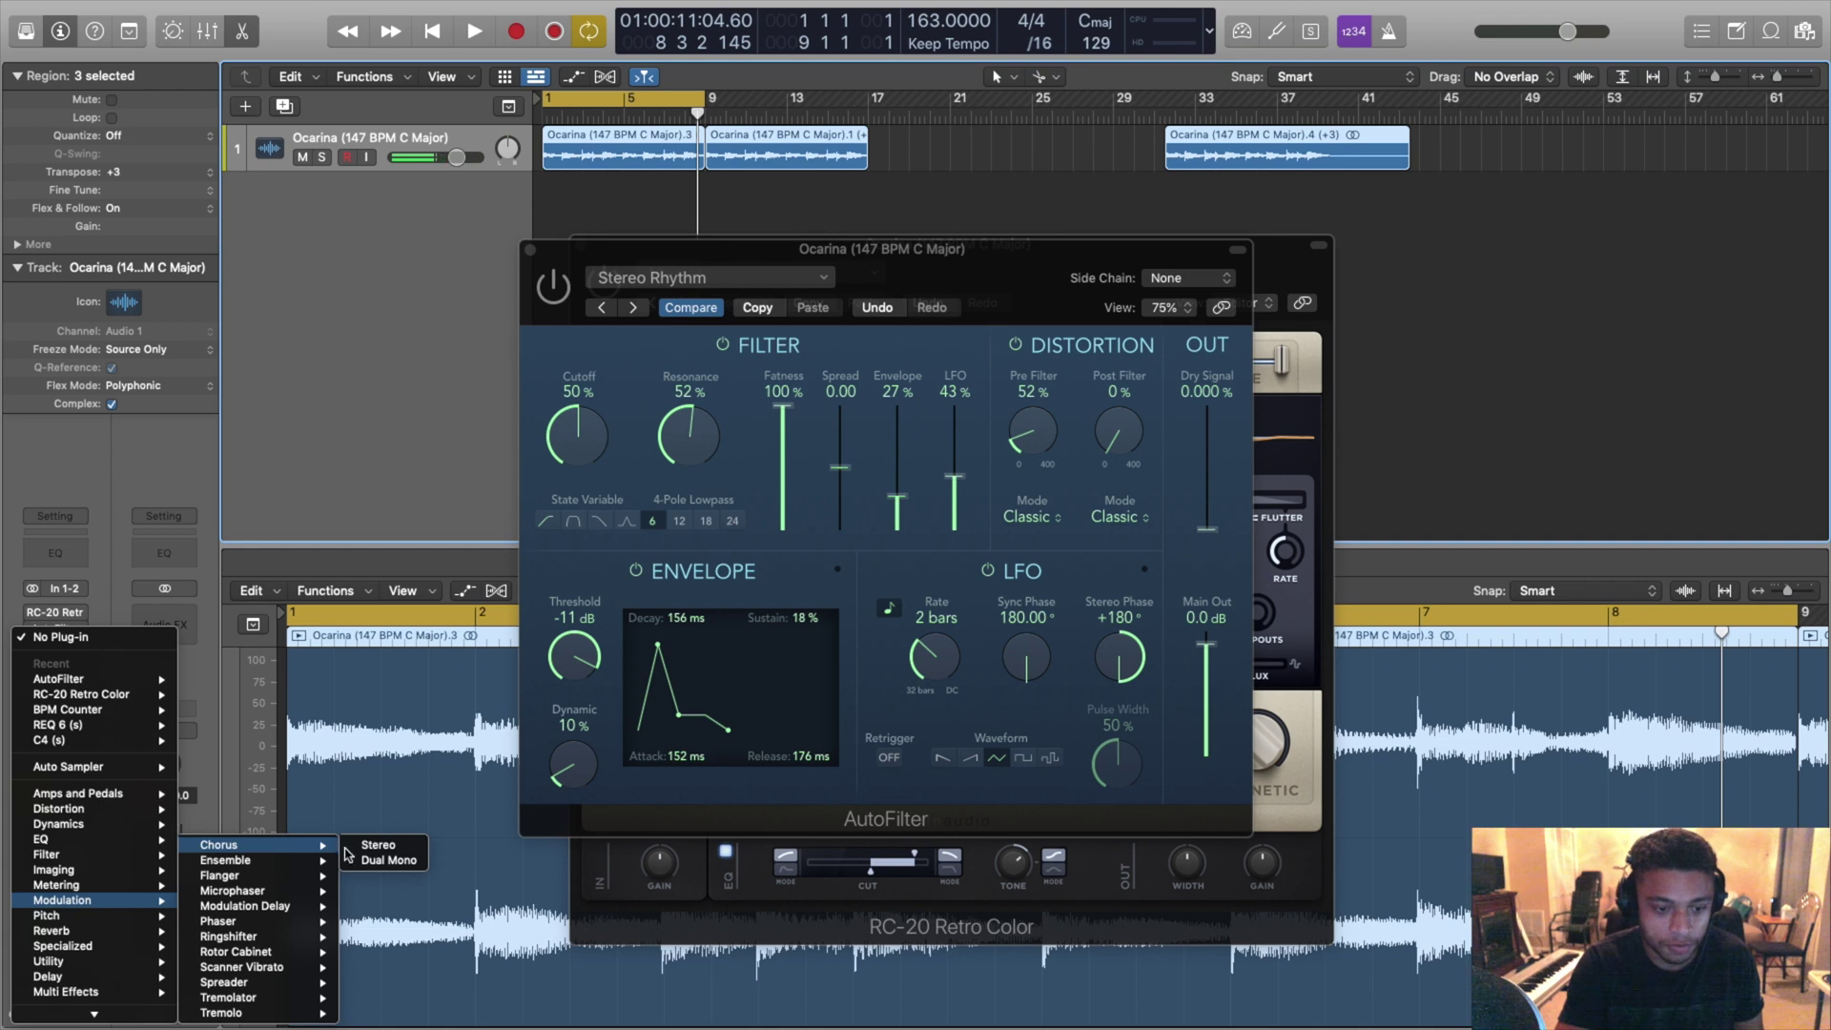
click(378, 845)
key(space)
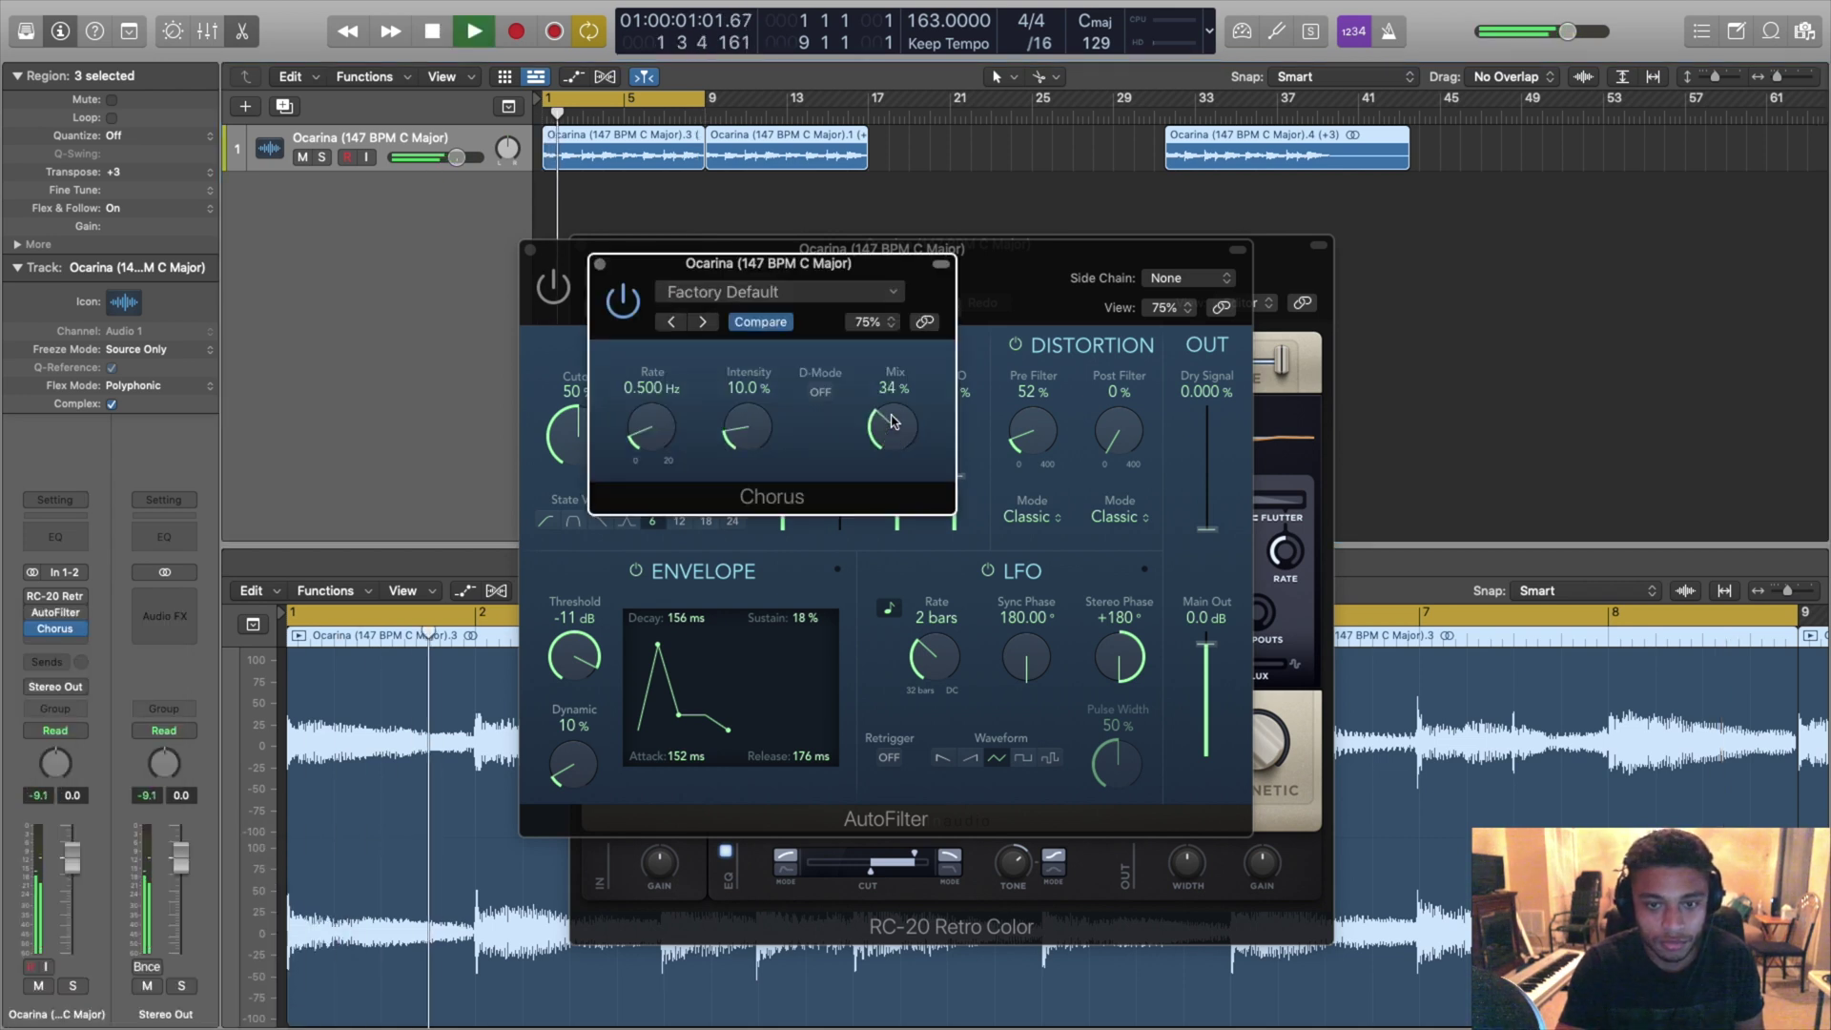
drag(902, 391, 903, 389)
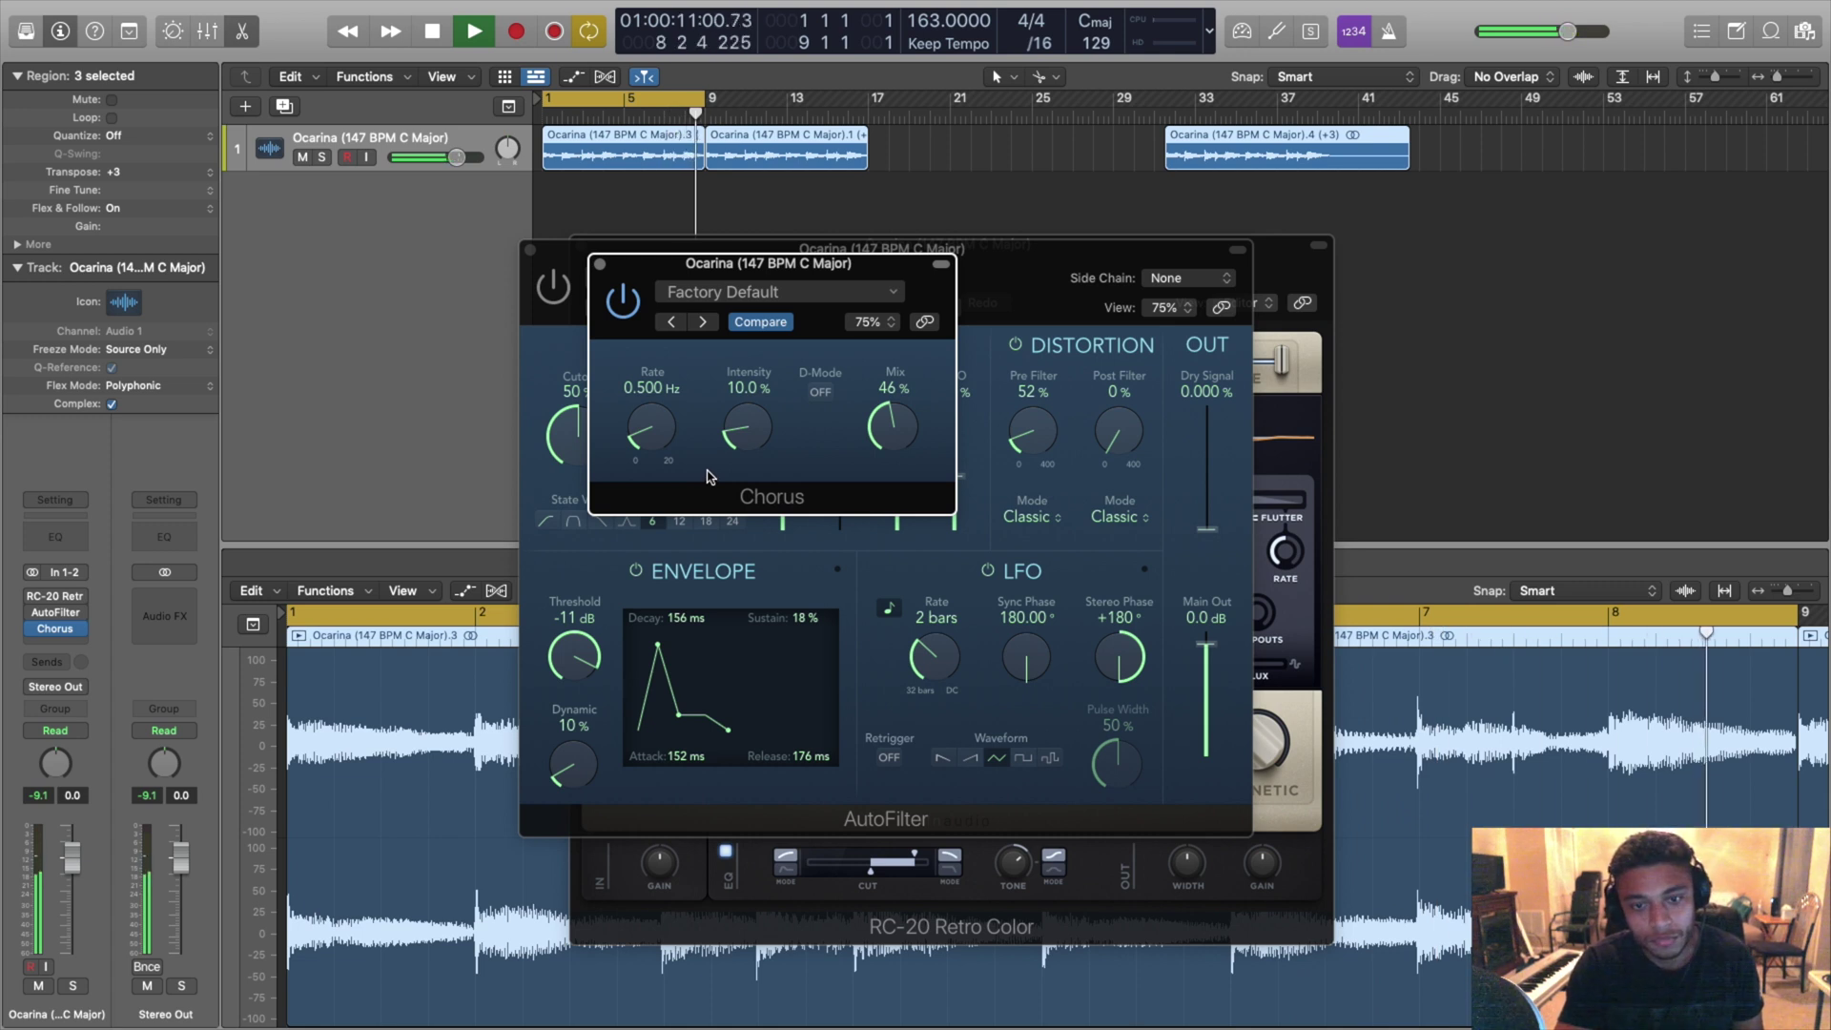
key(space)
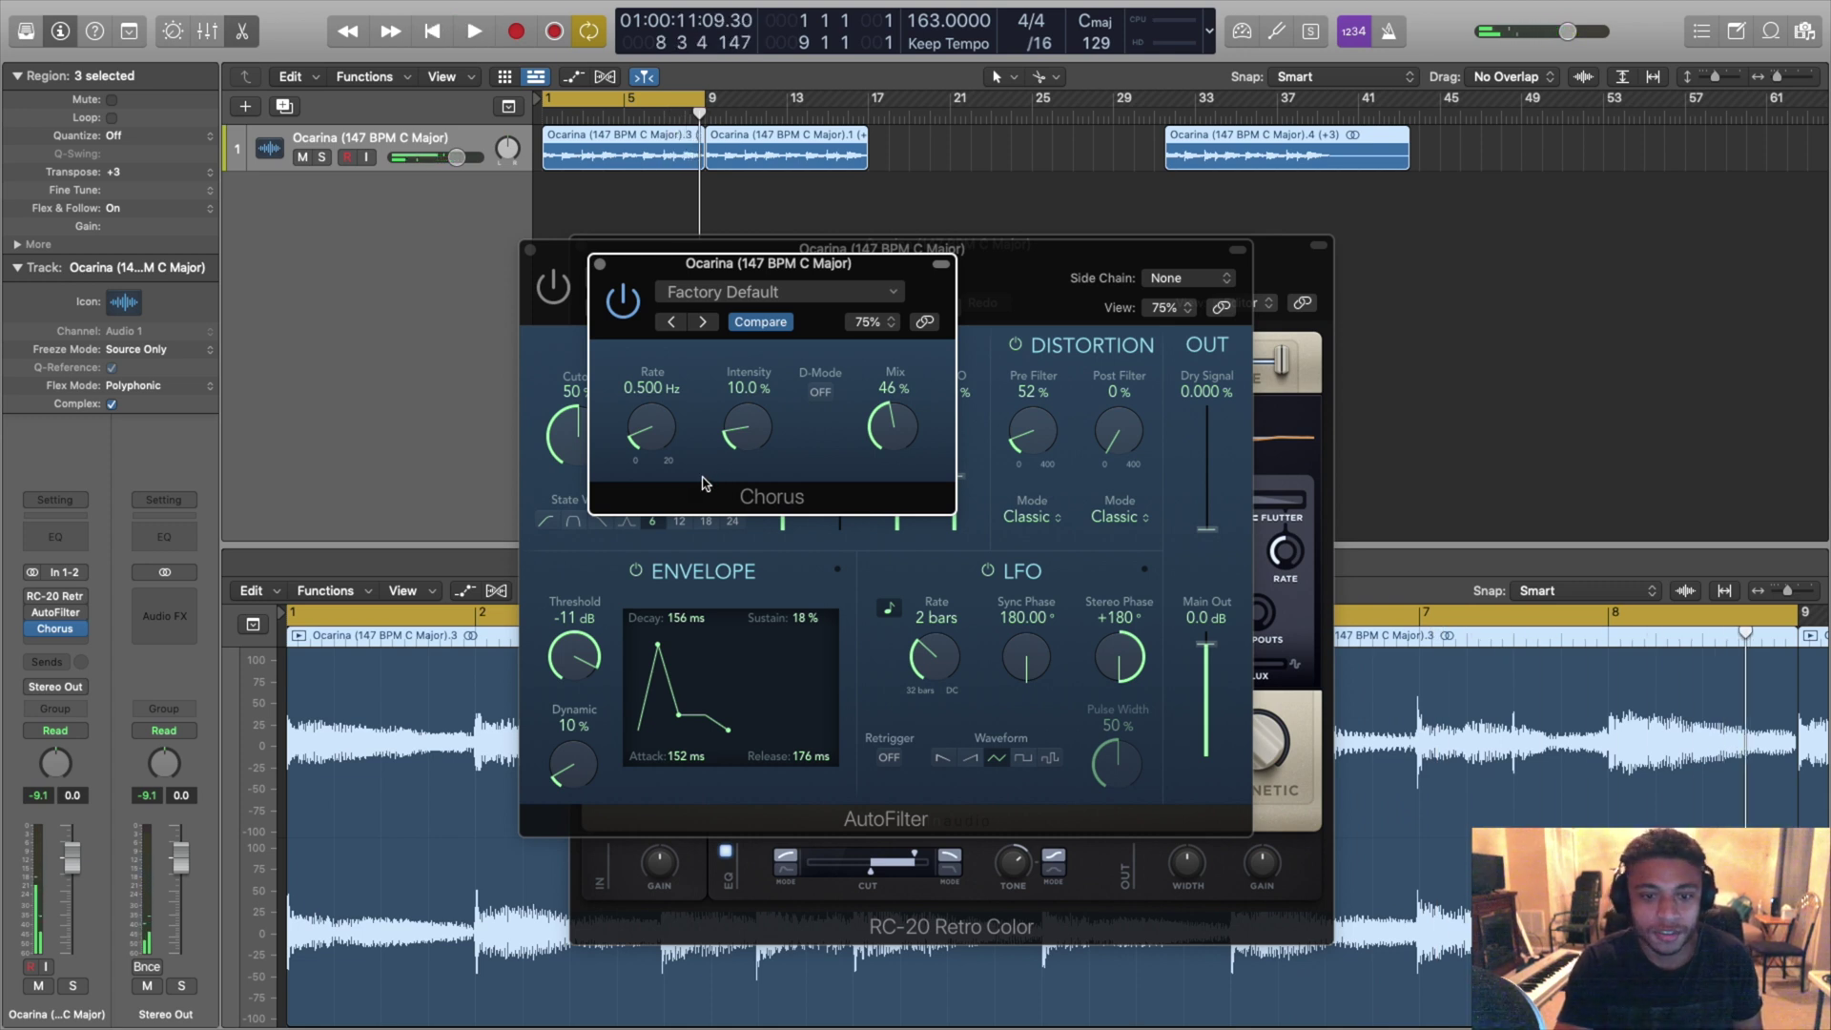
Step: Insert an Echo below Chorus with Wet at 38 % and Color lowered to 30
click(56, 631)
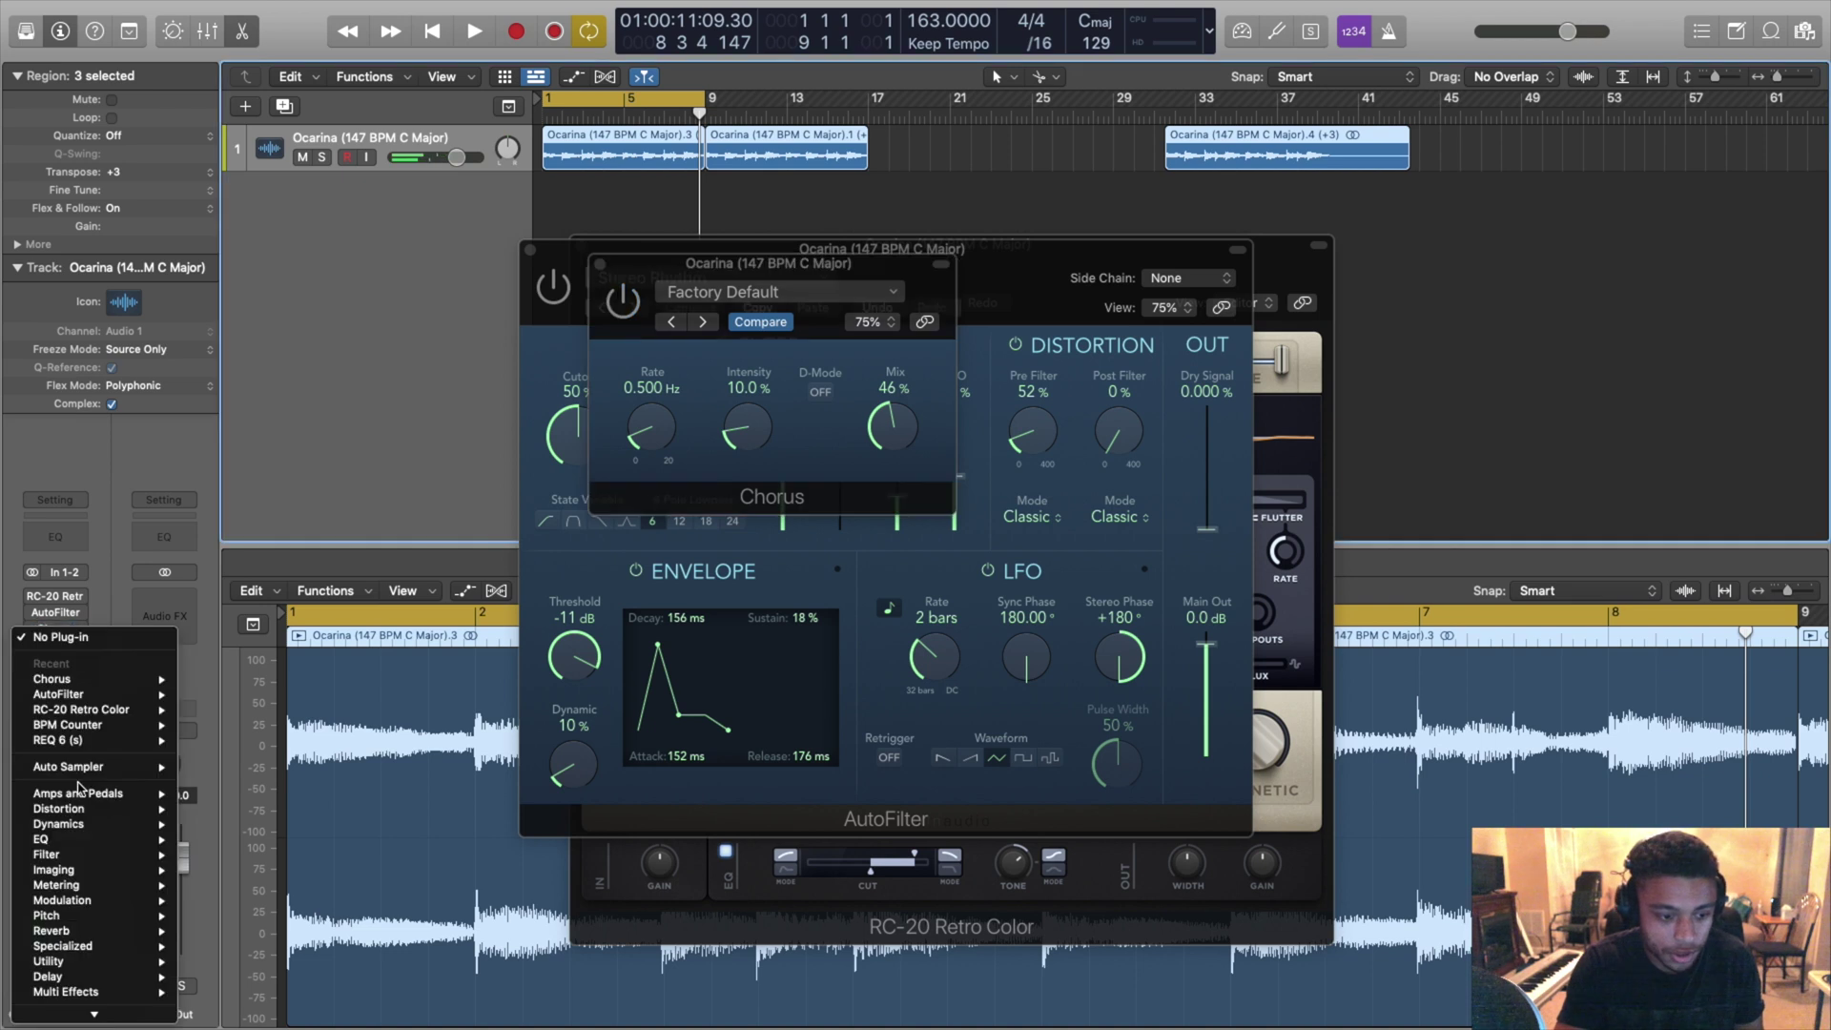
mouse_move(86, 914)
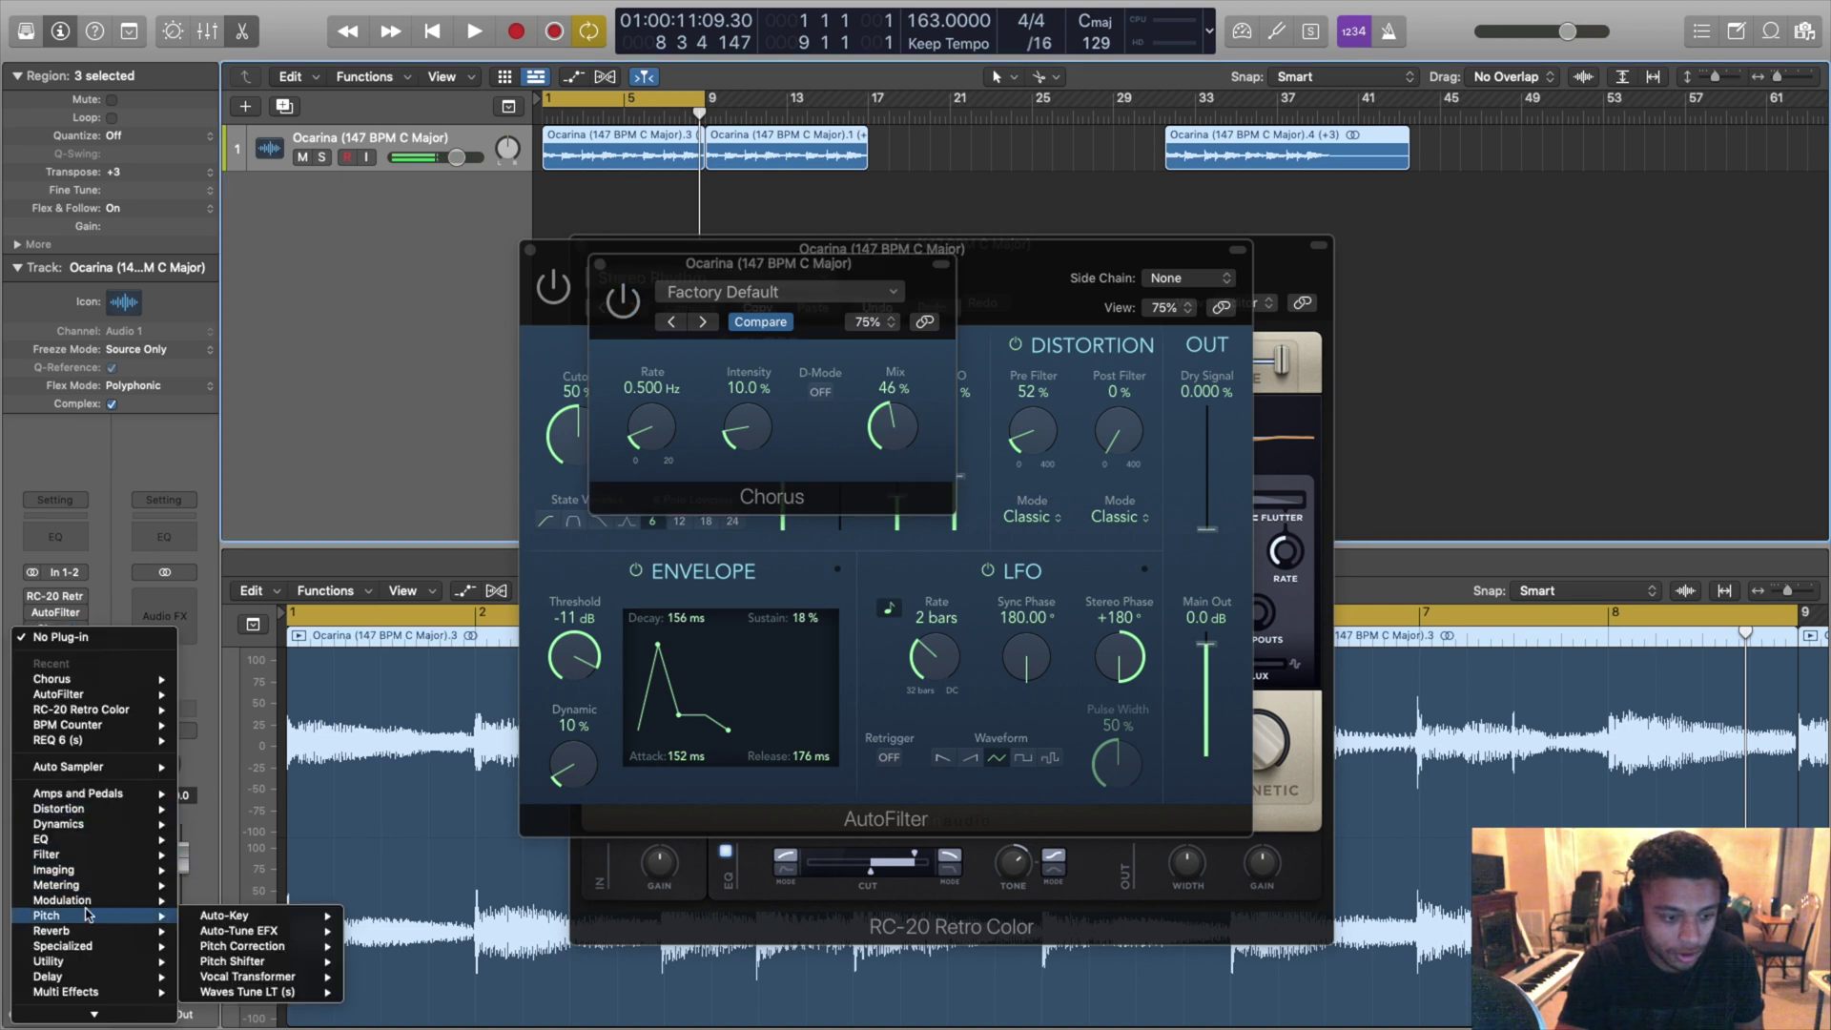
click(233, 978)
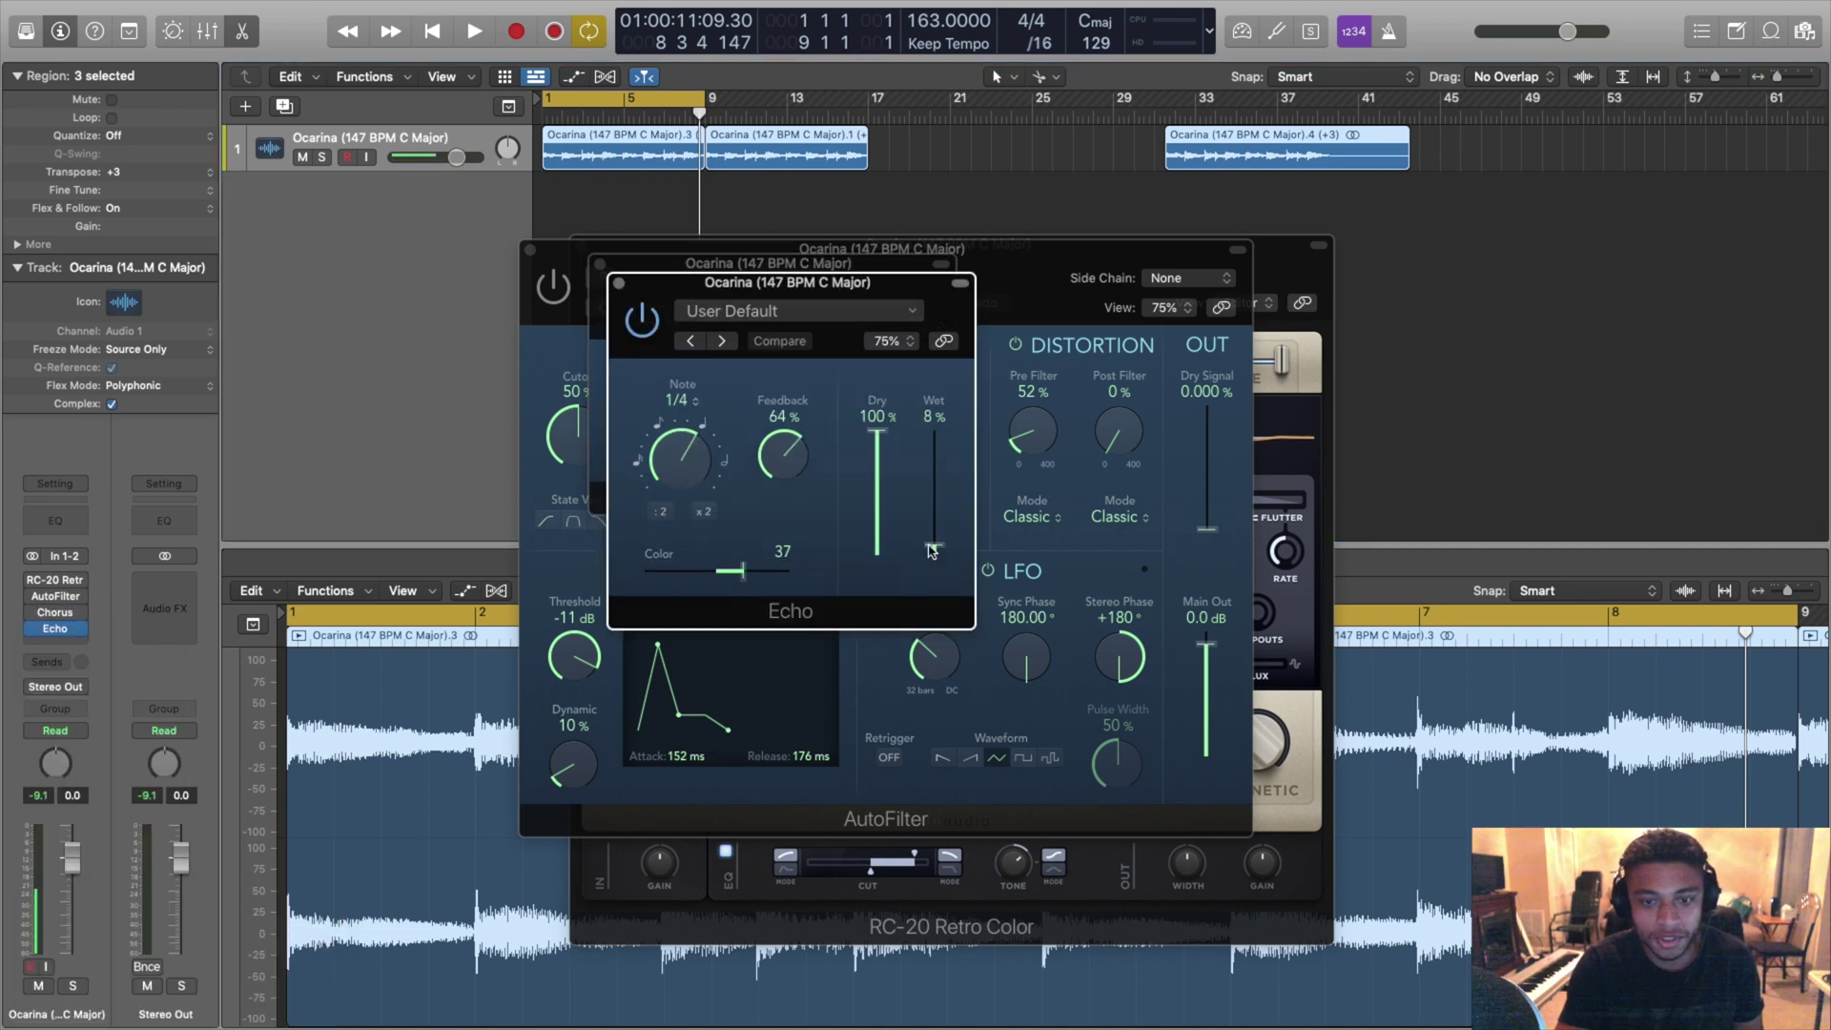
key(space)
drag(942, 525, 942, 510)
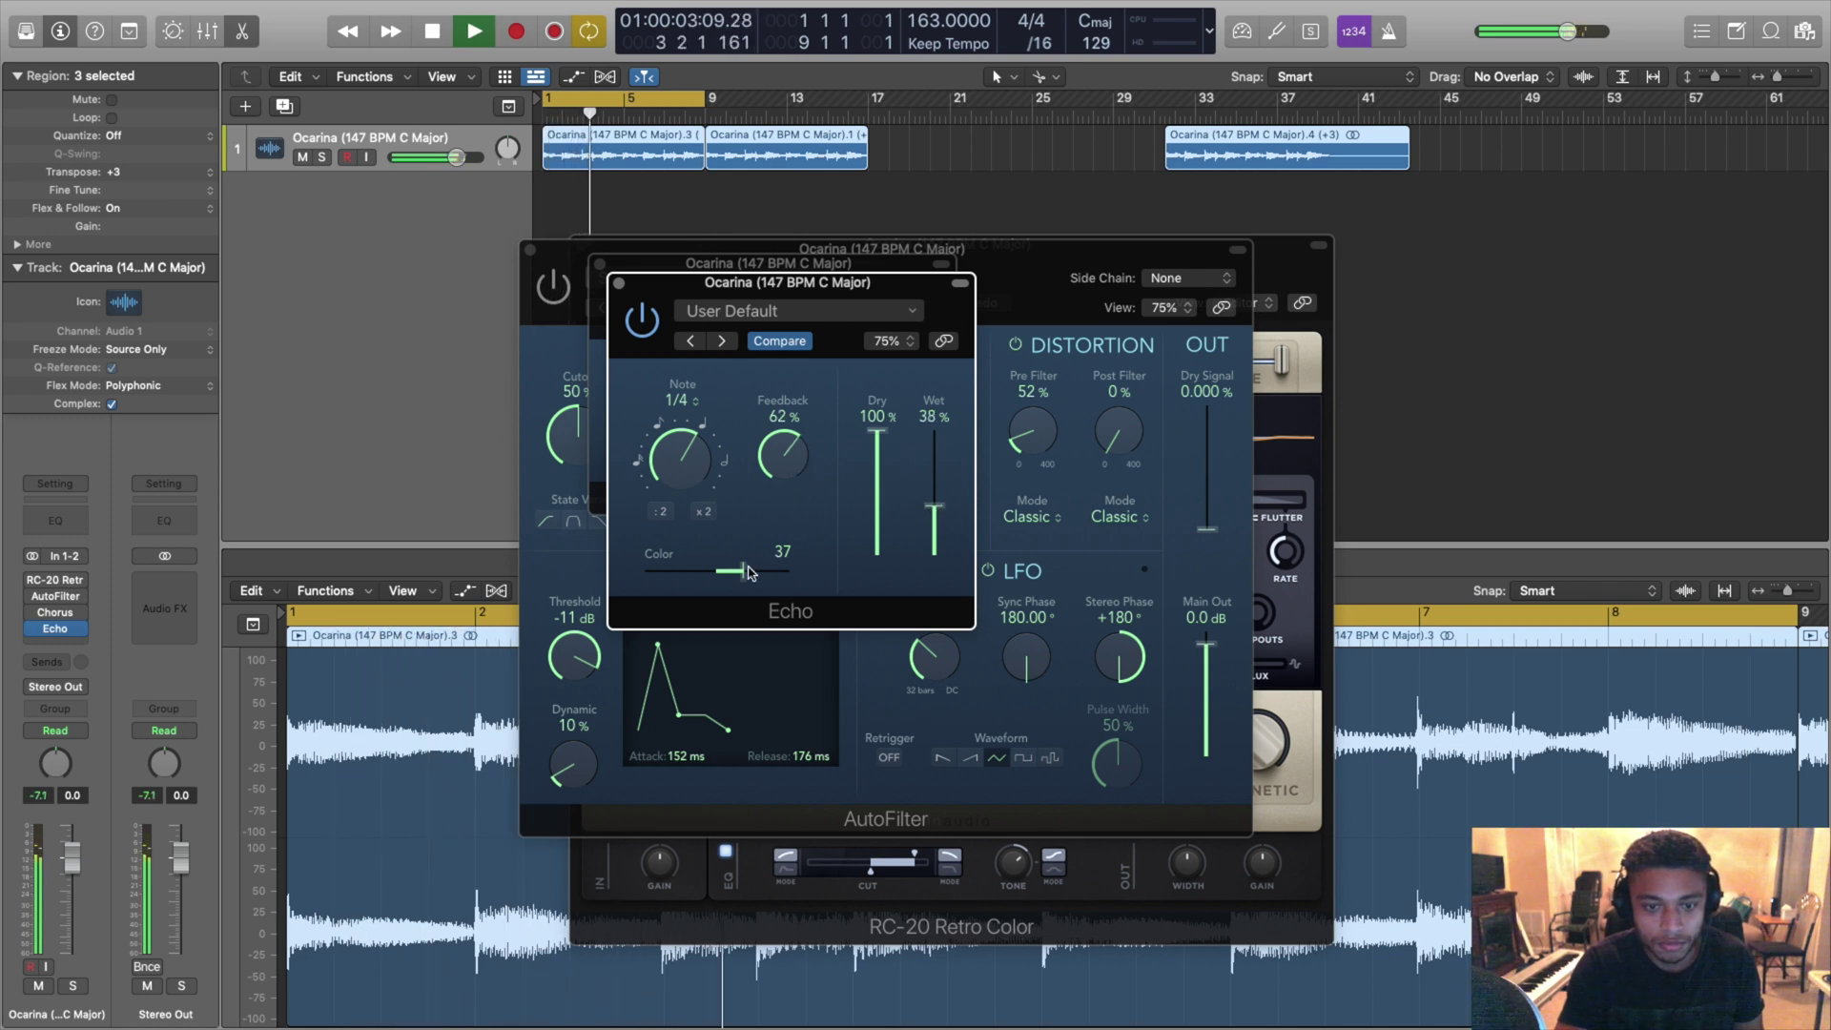
mouse_move(748, 572)
mouse_down()
mouse_move(651, 576)
mouse_move(722, 579)
mouse_up()
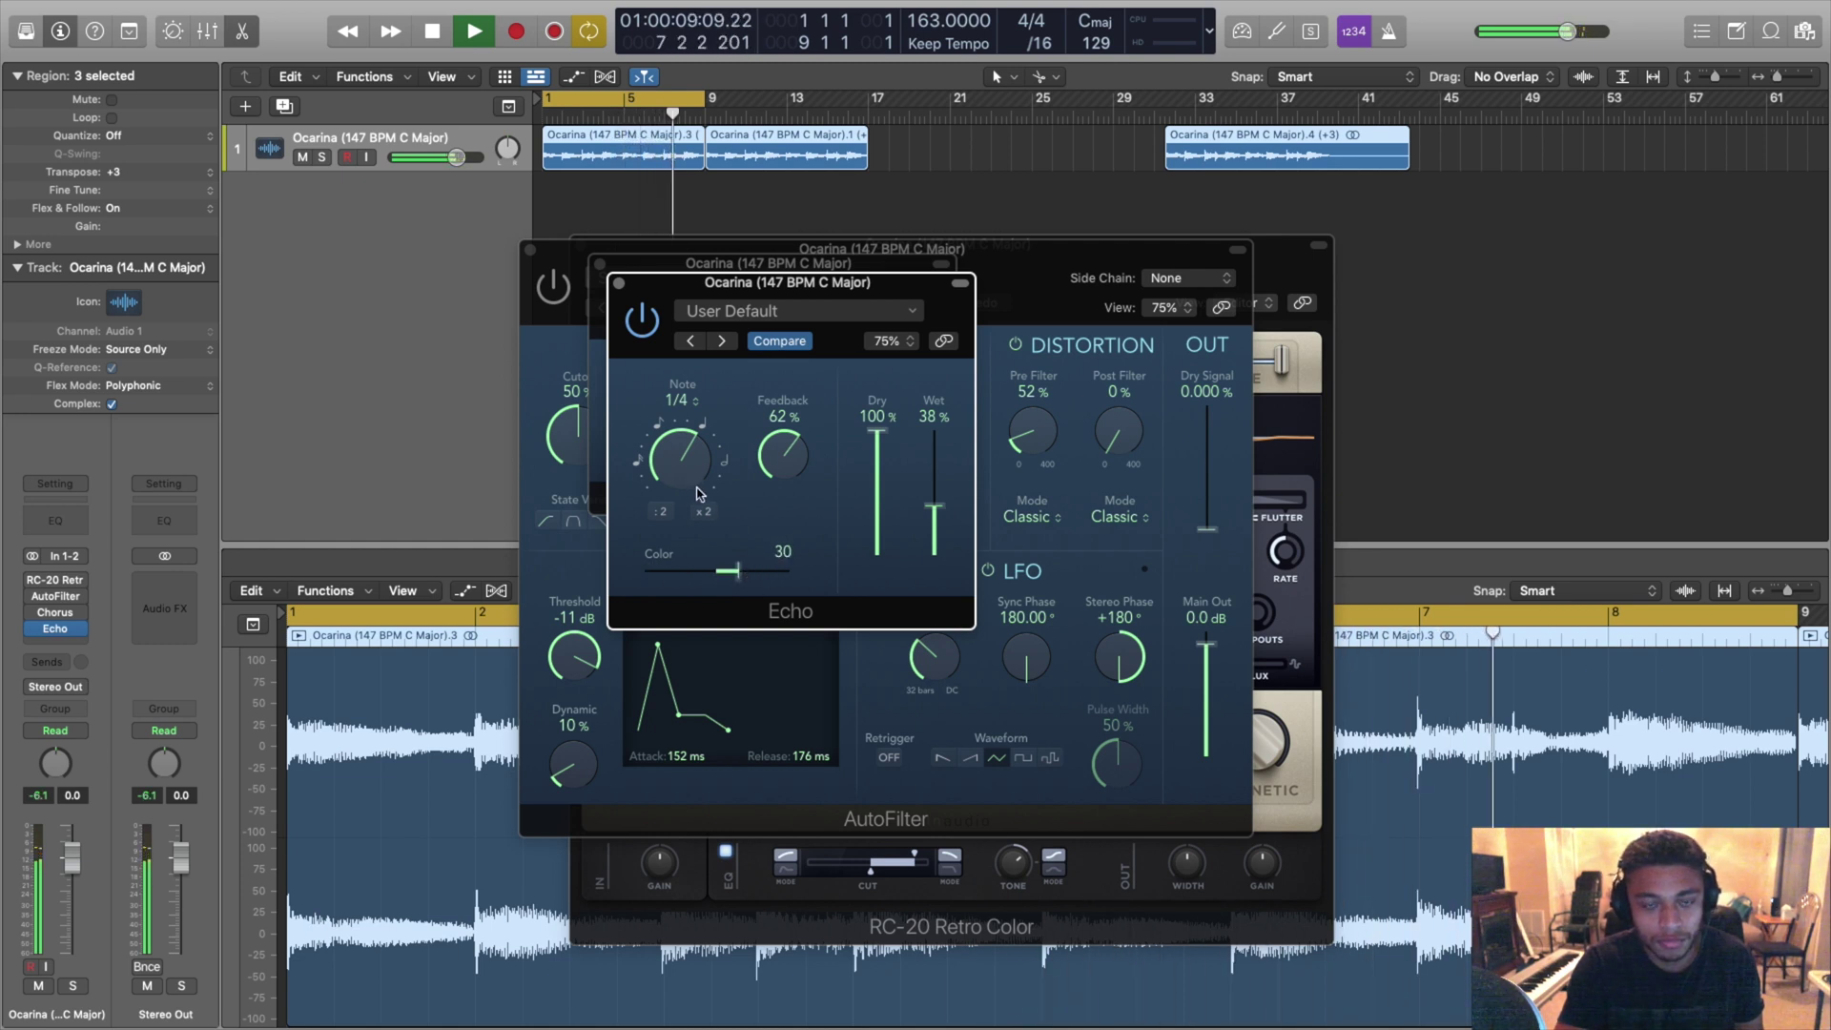
drag(791, 283, 780, 325)
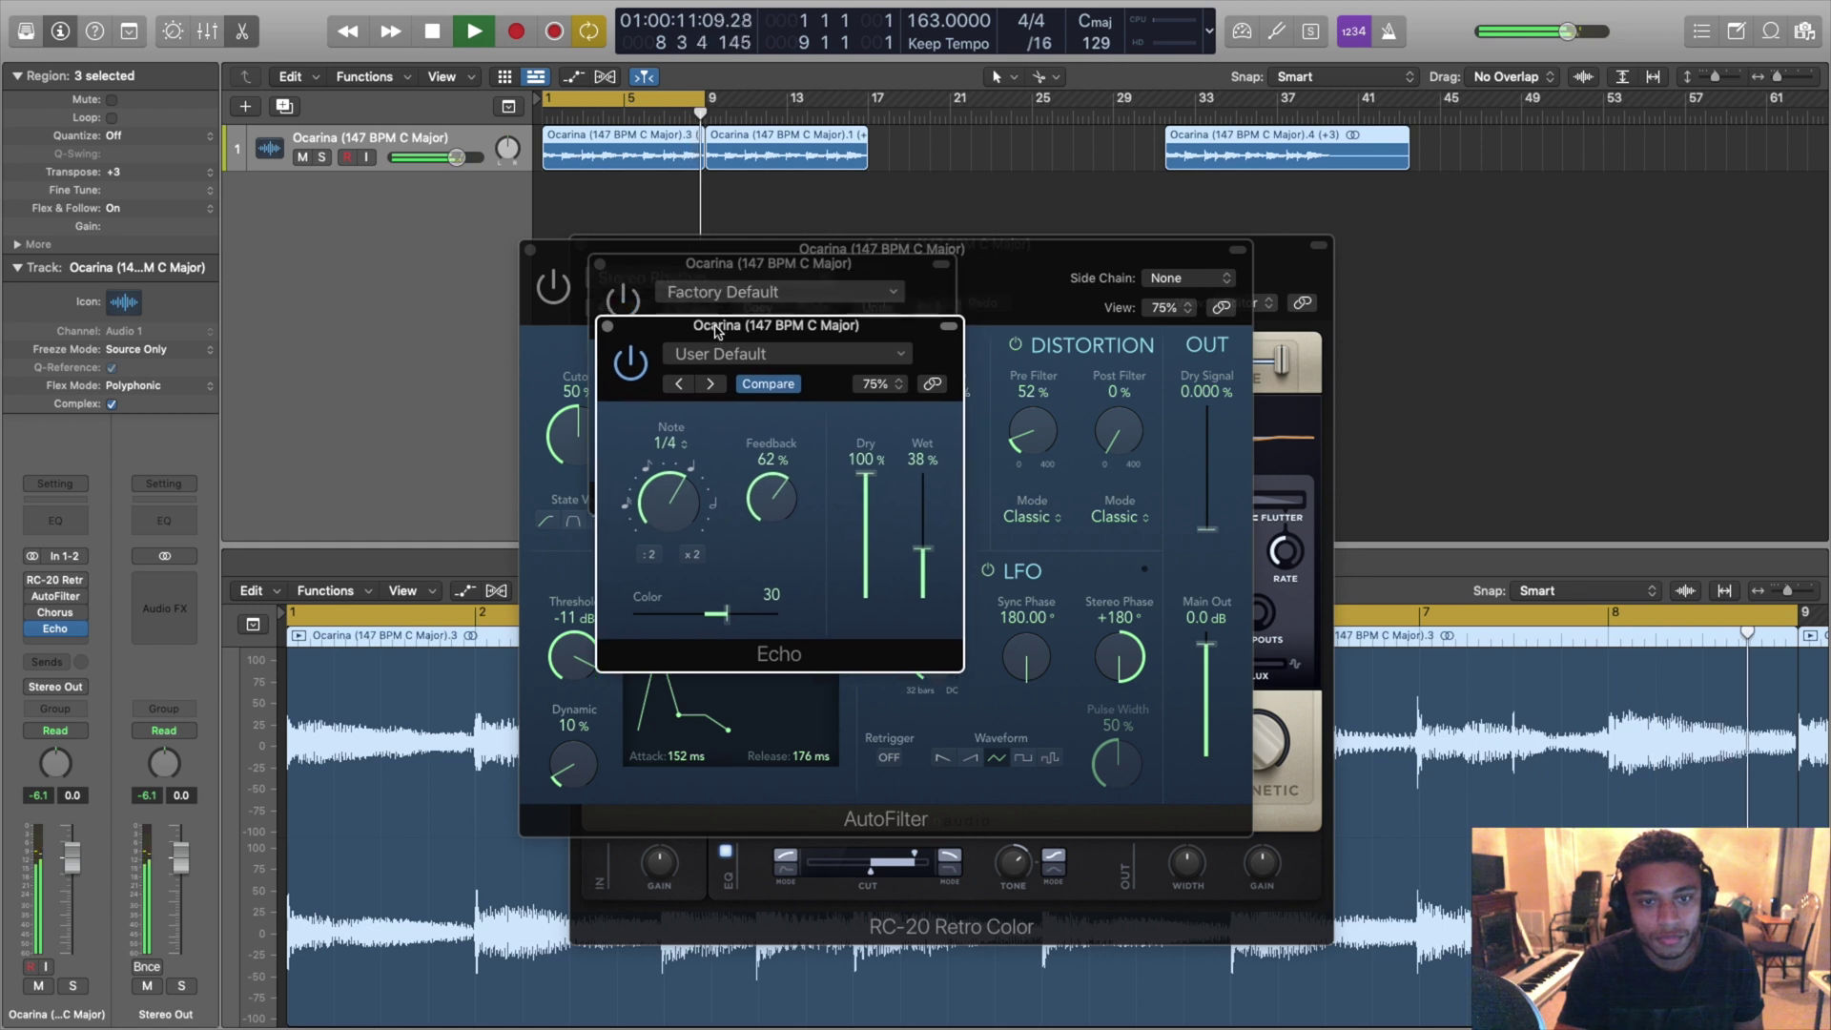
key(space)
Step: Close the AutoFilter window, move Chorus to the right, bring RC-20 forward and play
click(532, 251)
click(532, 252)
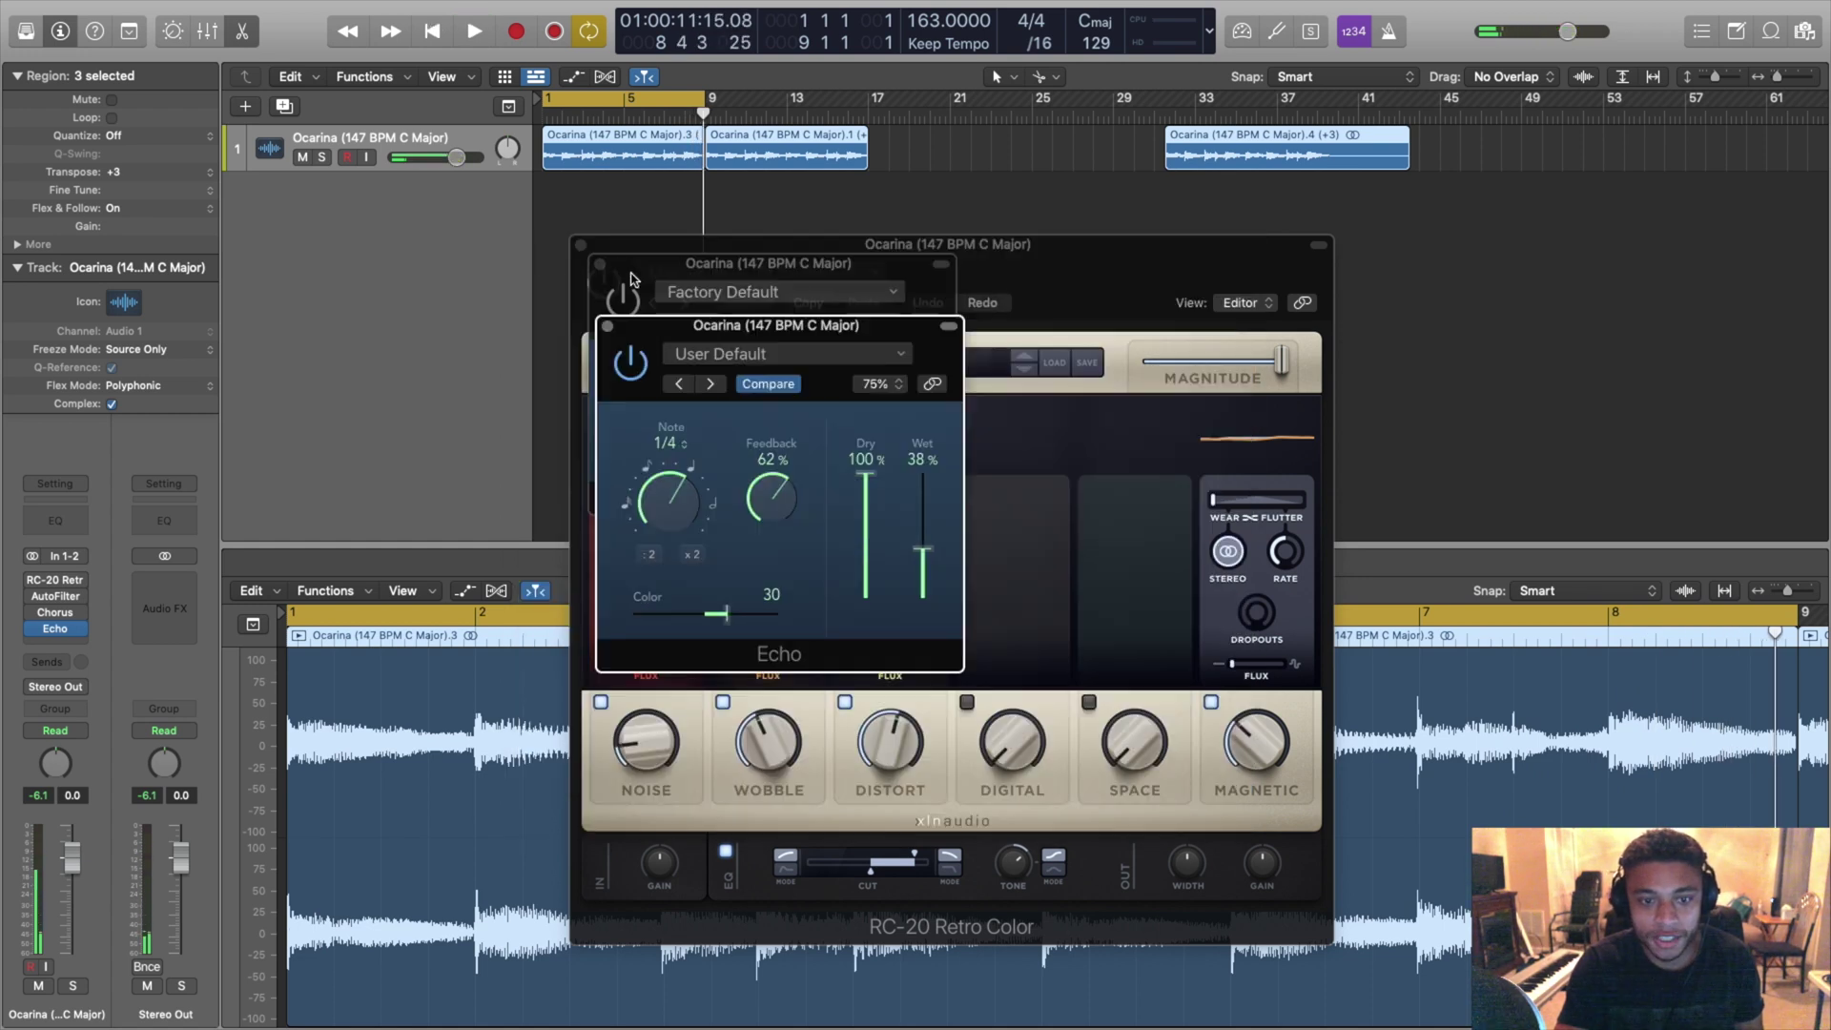
drag(910, 273, 1213, 350)
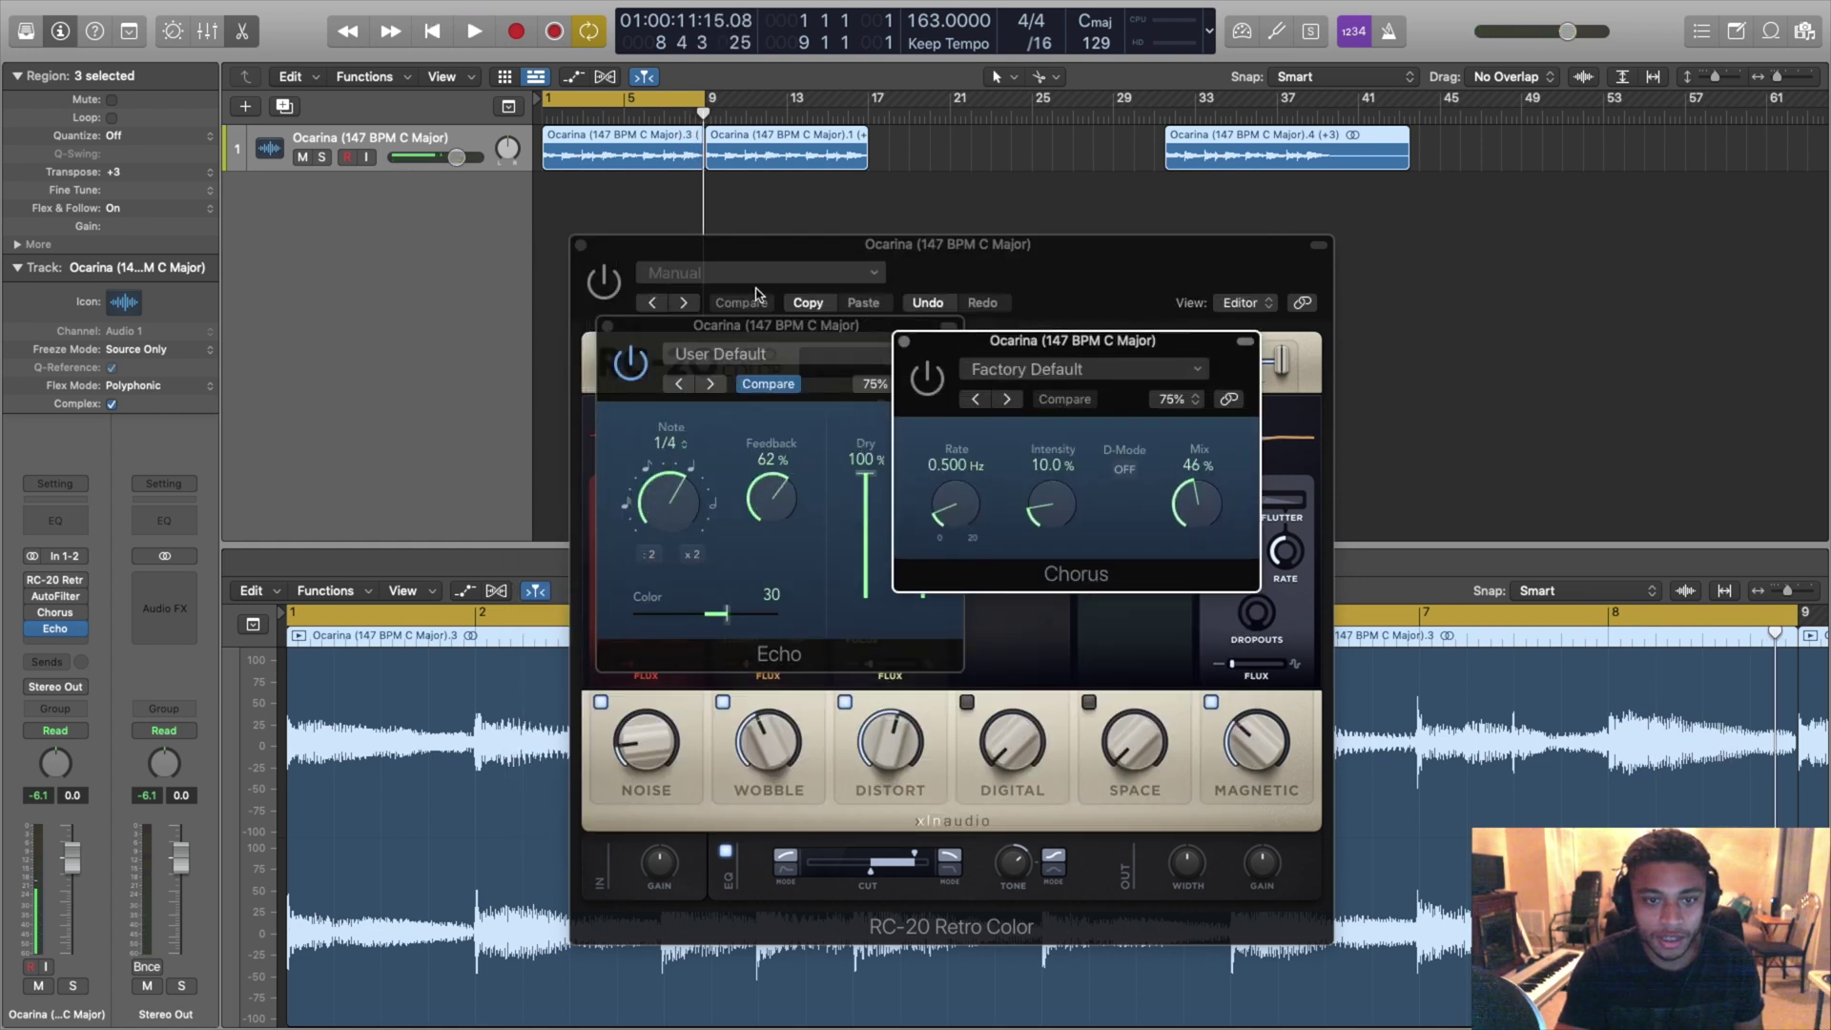
click(607, 278)
key(space)
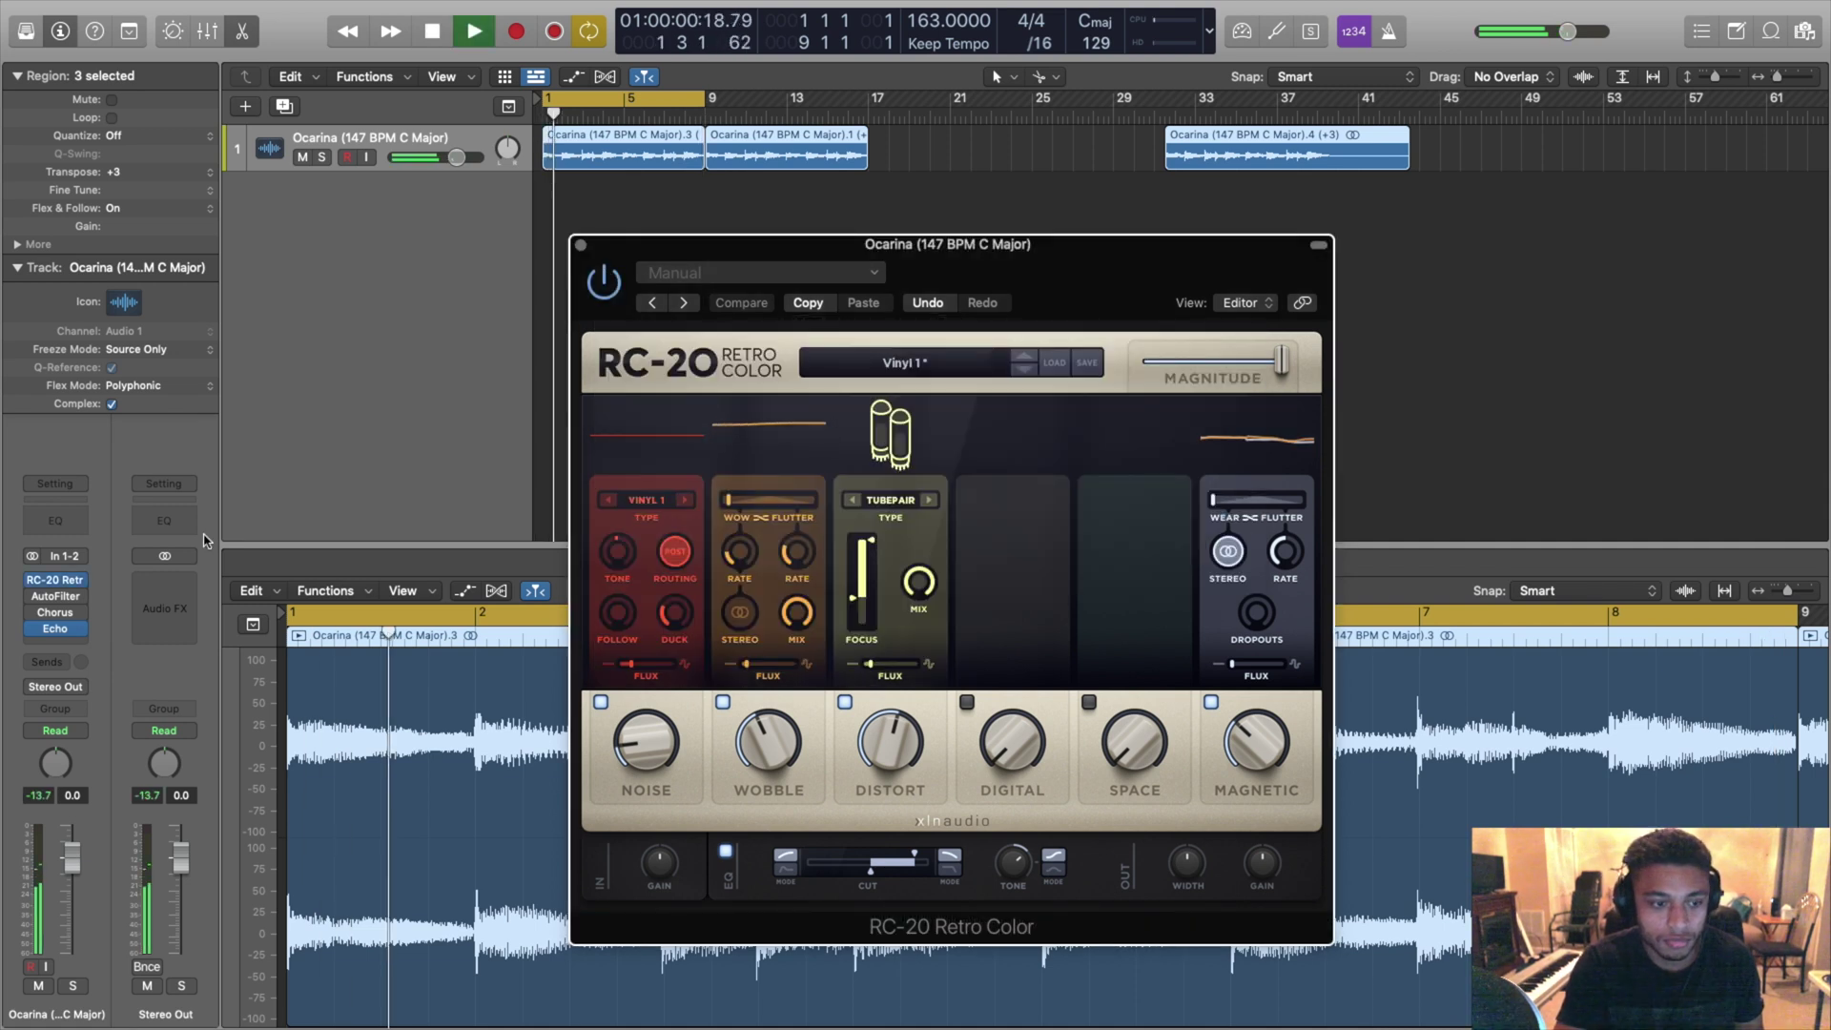
Step: Mute the Ocarina track and close the RC-20 plug-in window
mouse_move(62, 632)
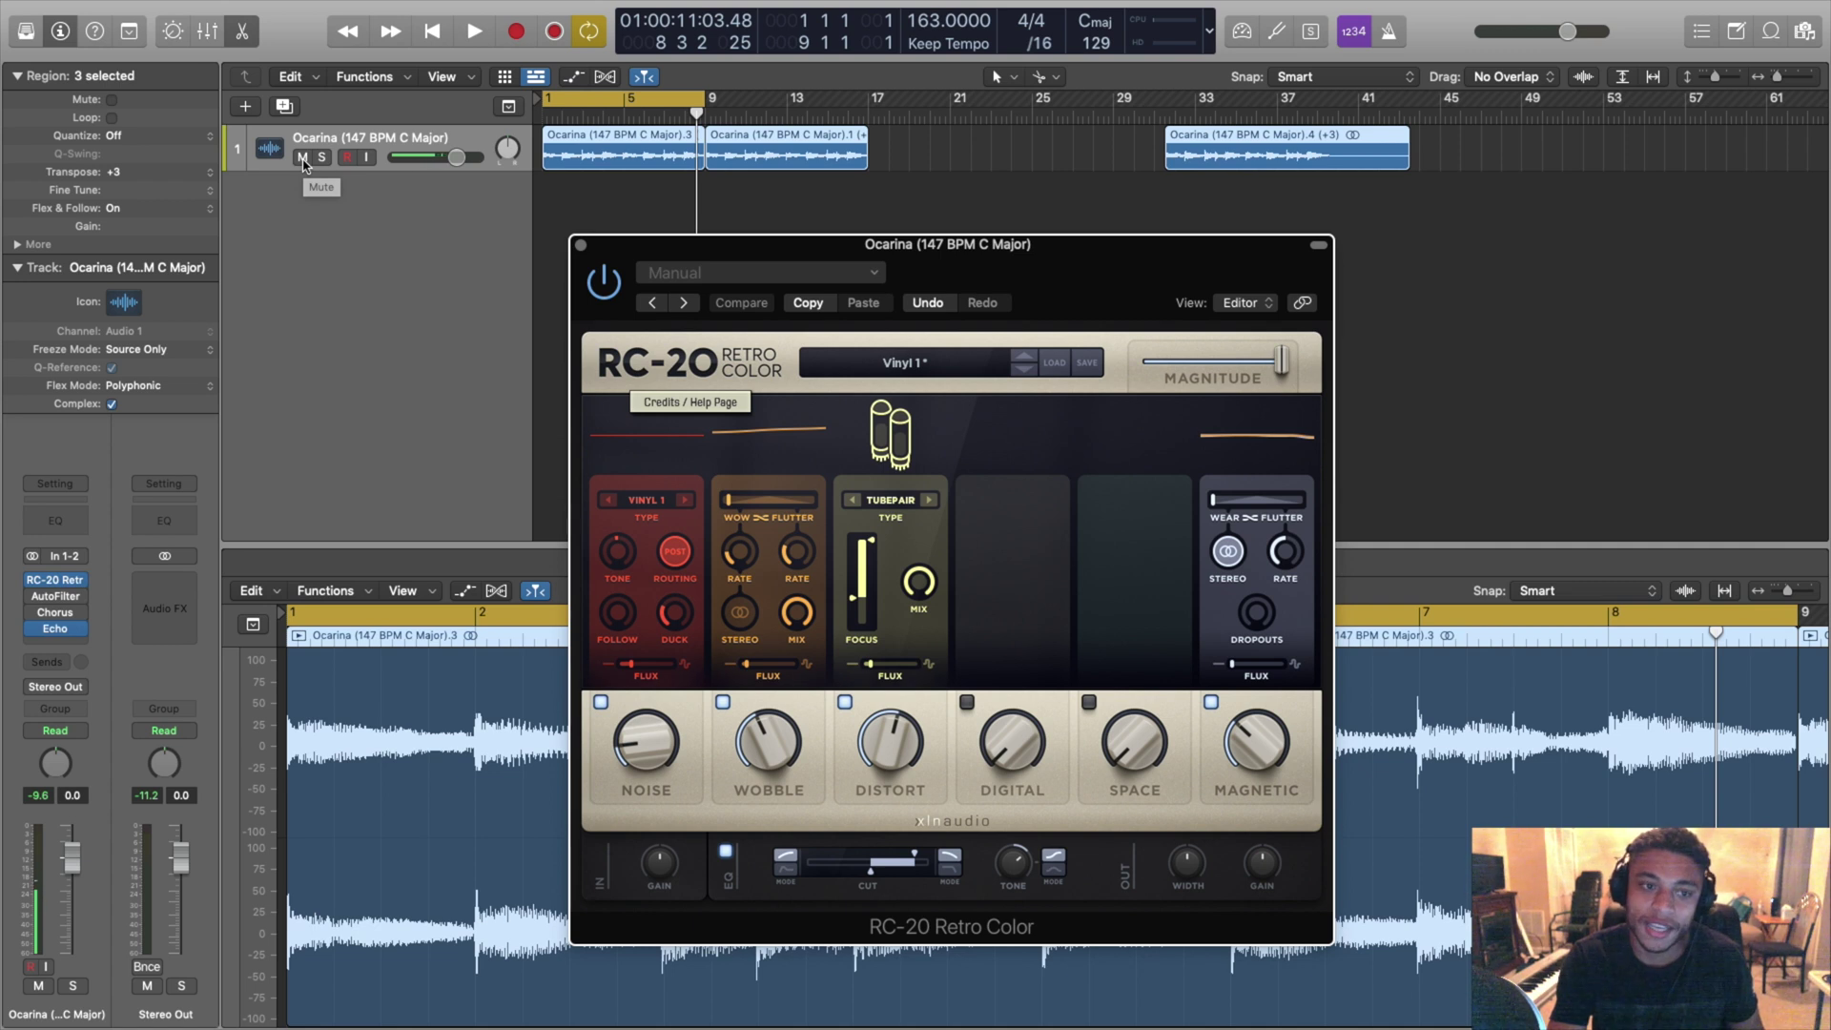
click(303, 160)
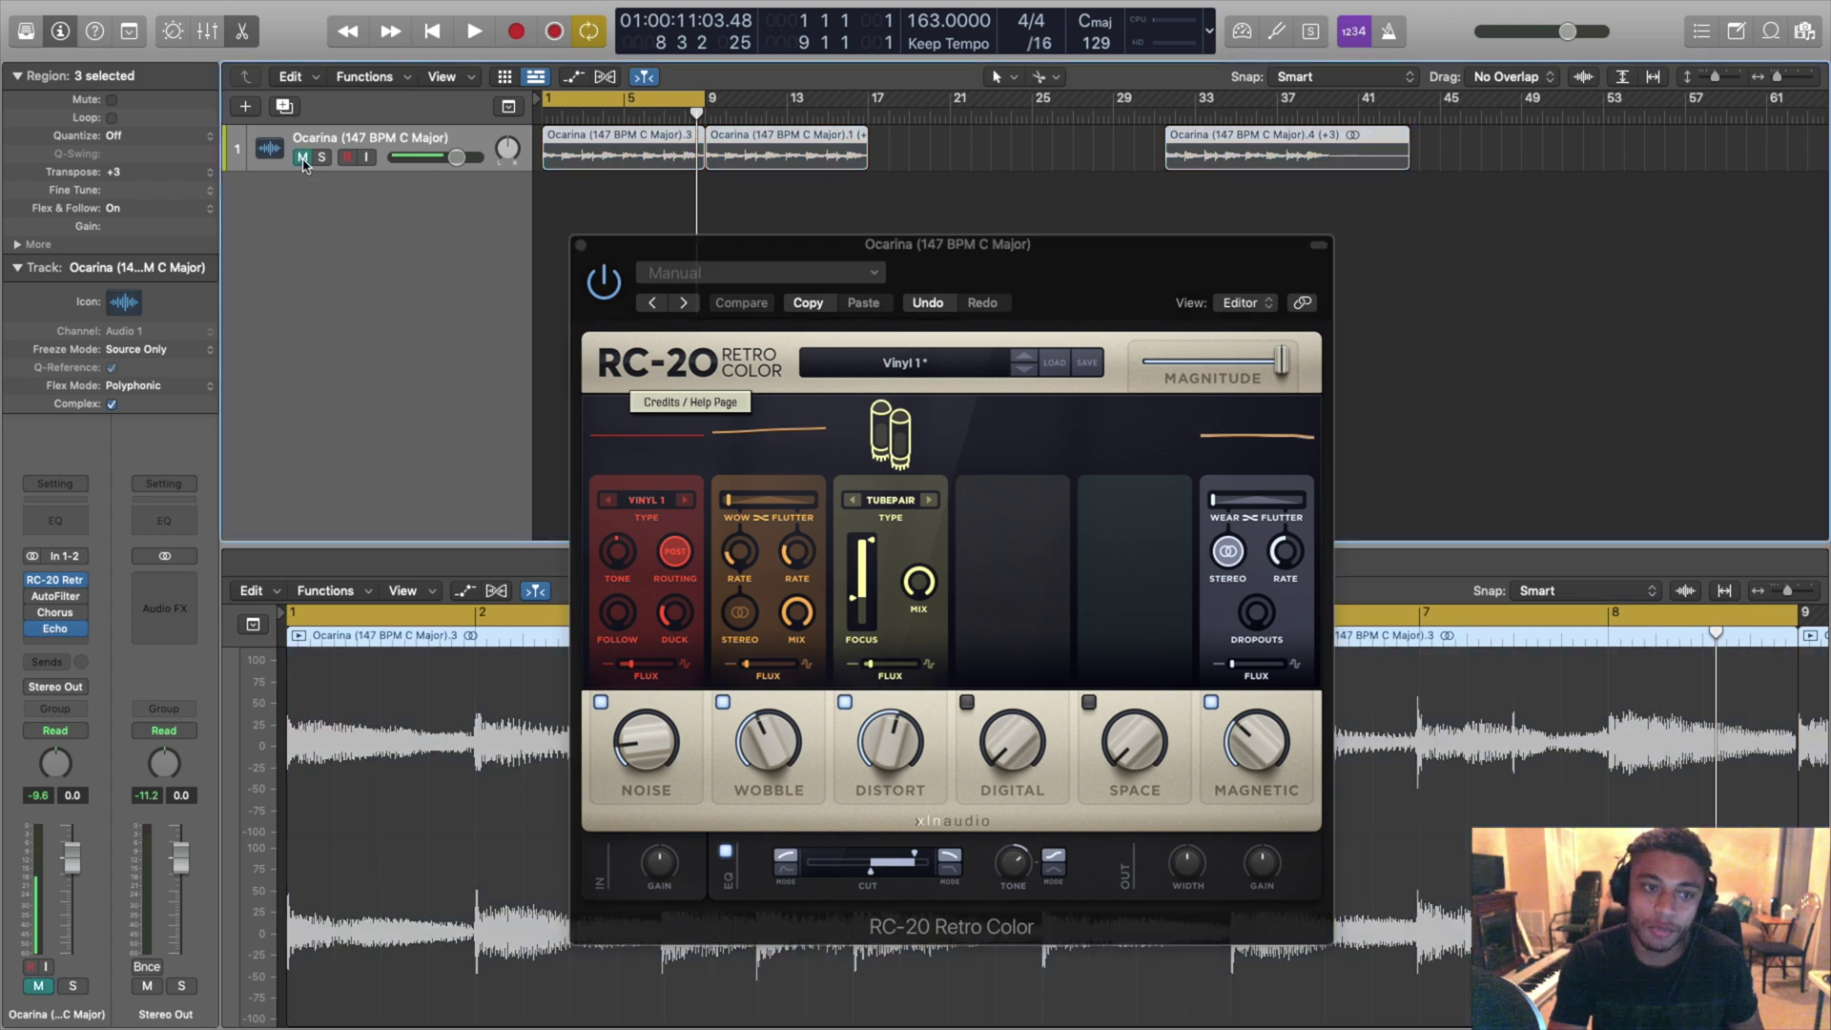
click(579, 246)
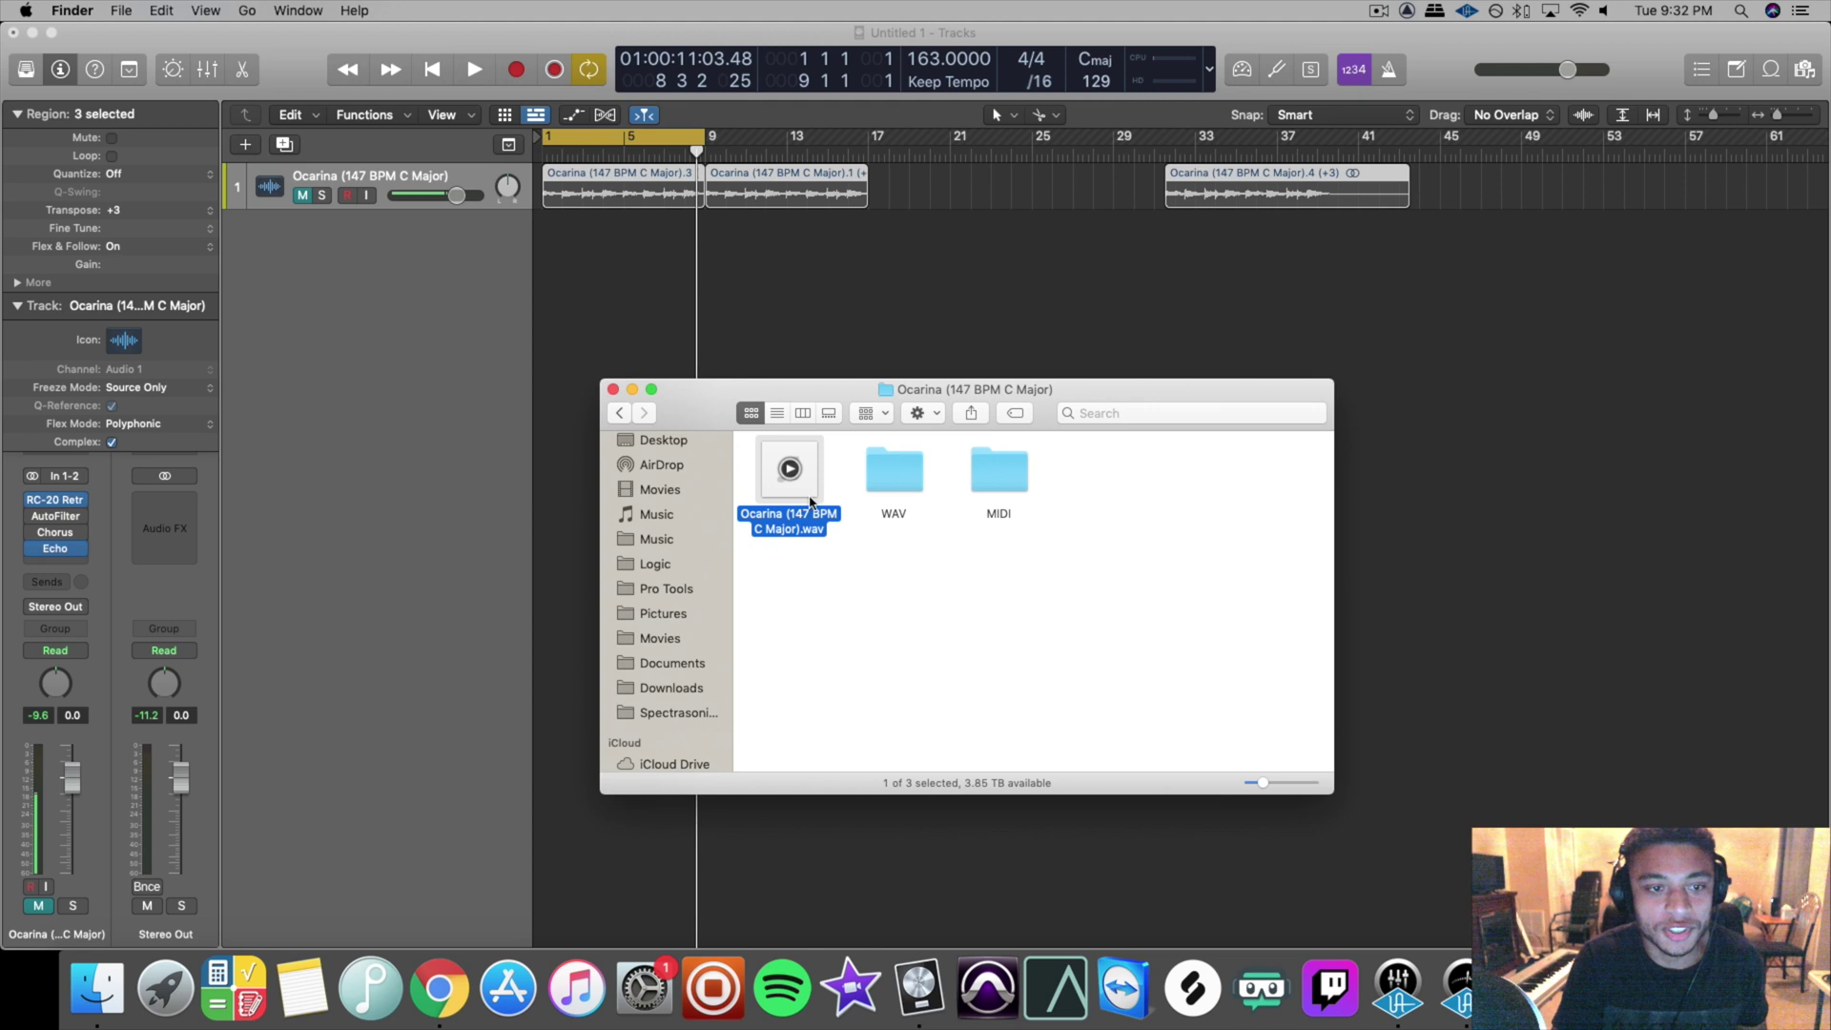
Step: Drop the ocarina wav onto Quick Sampler (Slice) as a new track and set tempo to 147
drag(809, 496, 372, 289)
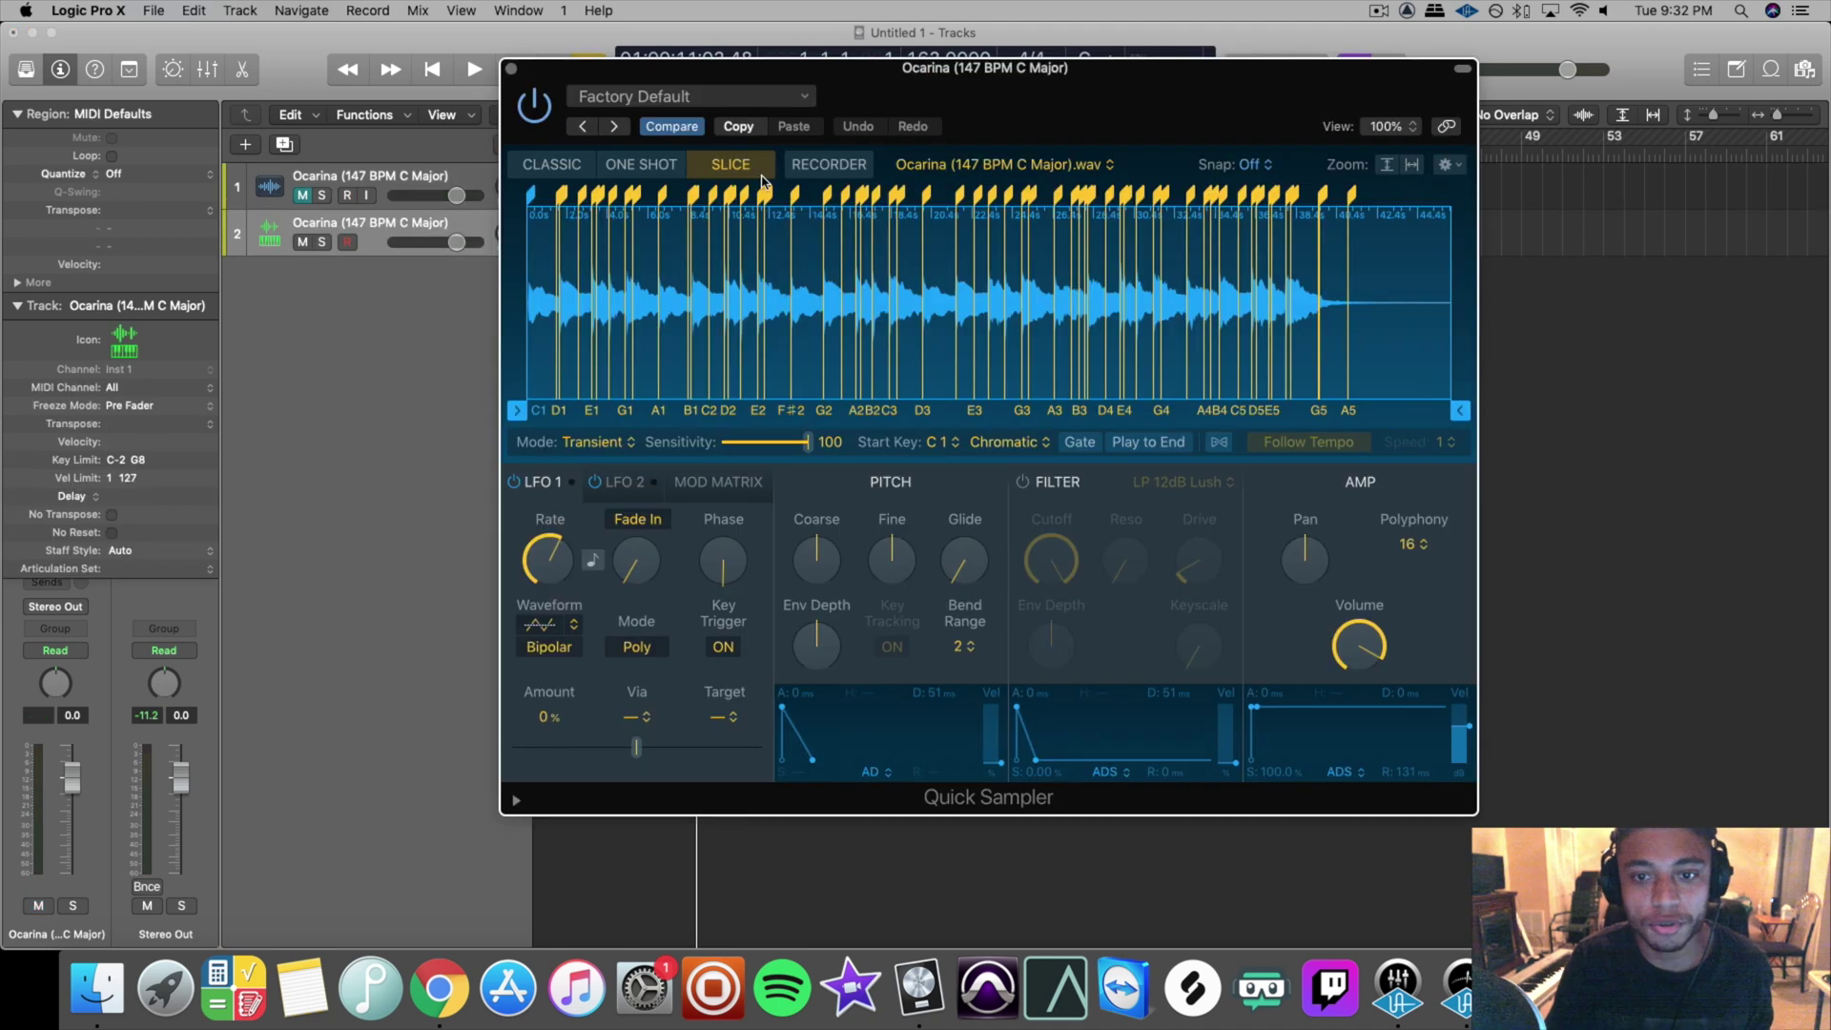
drag(1078, 83, 1066, 266)
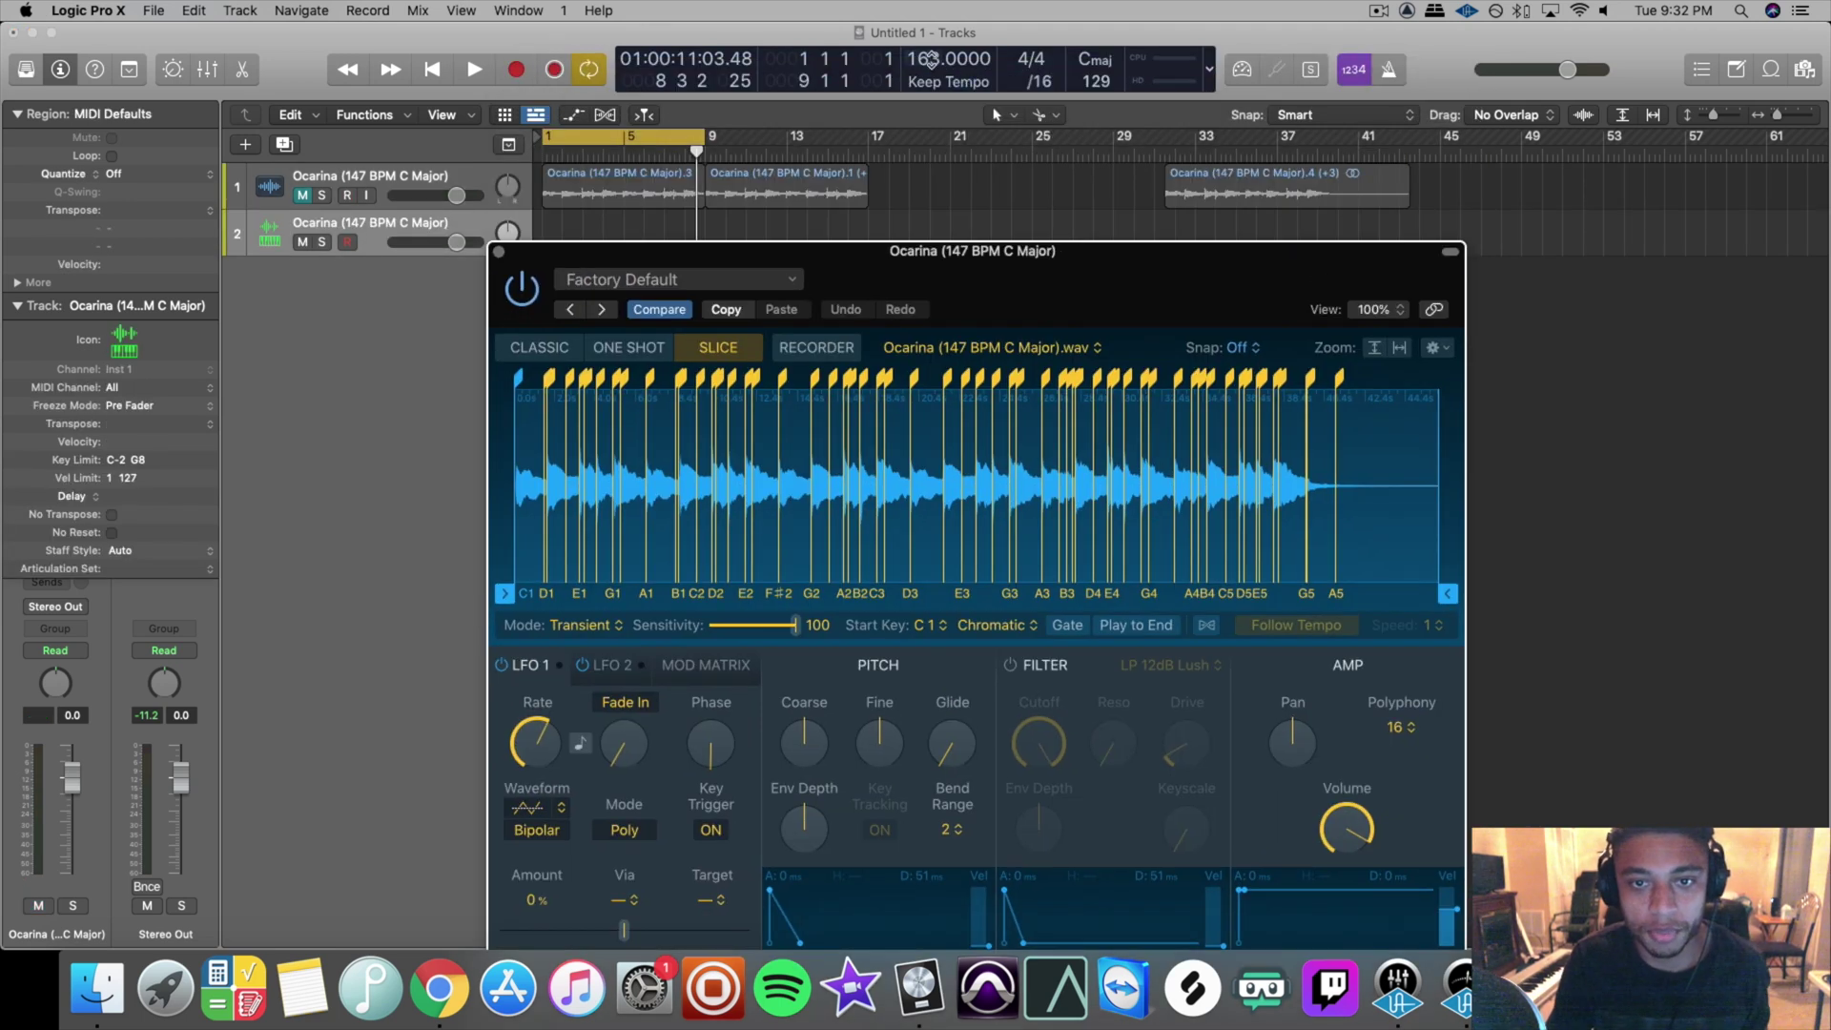
click(931, 59)
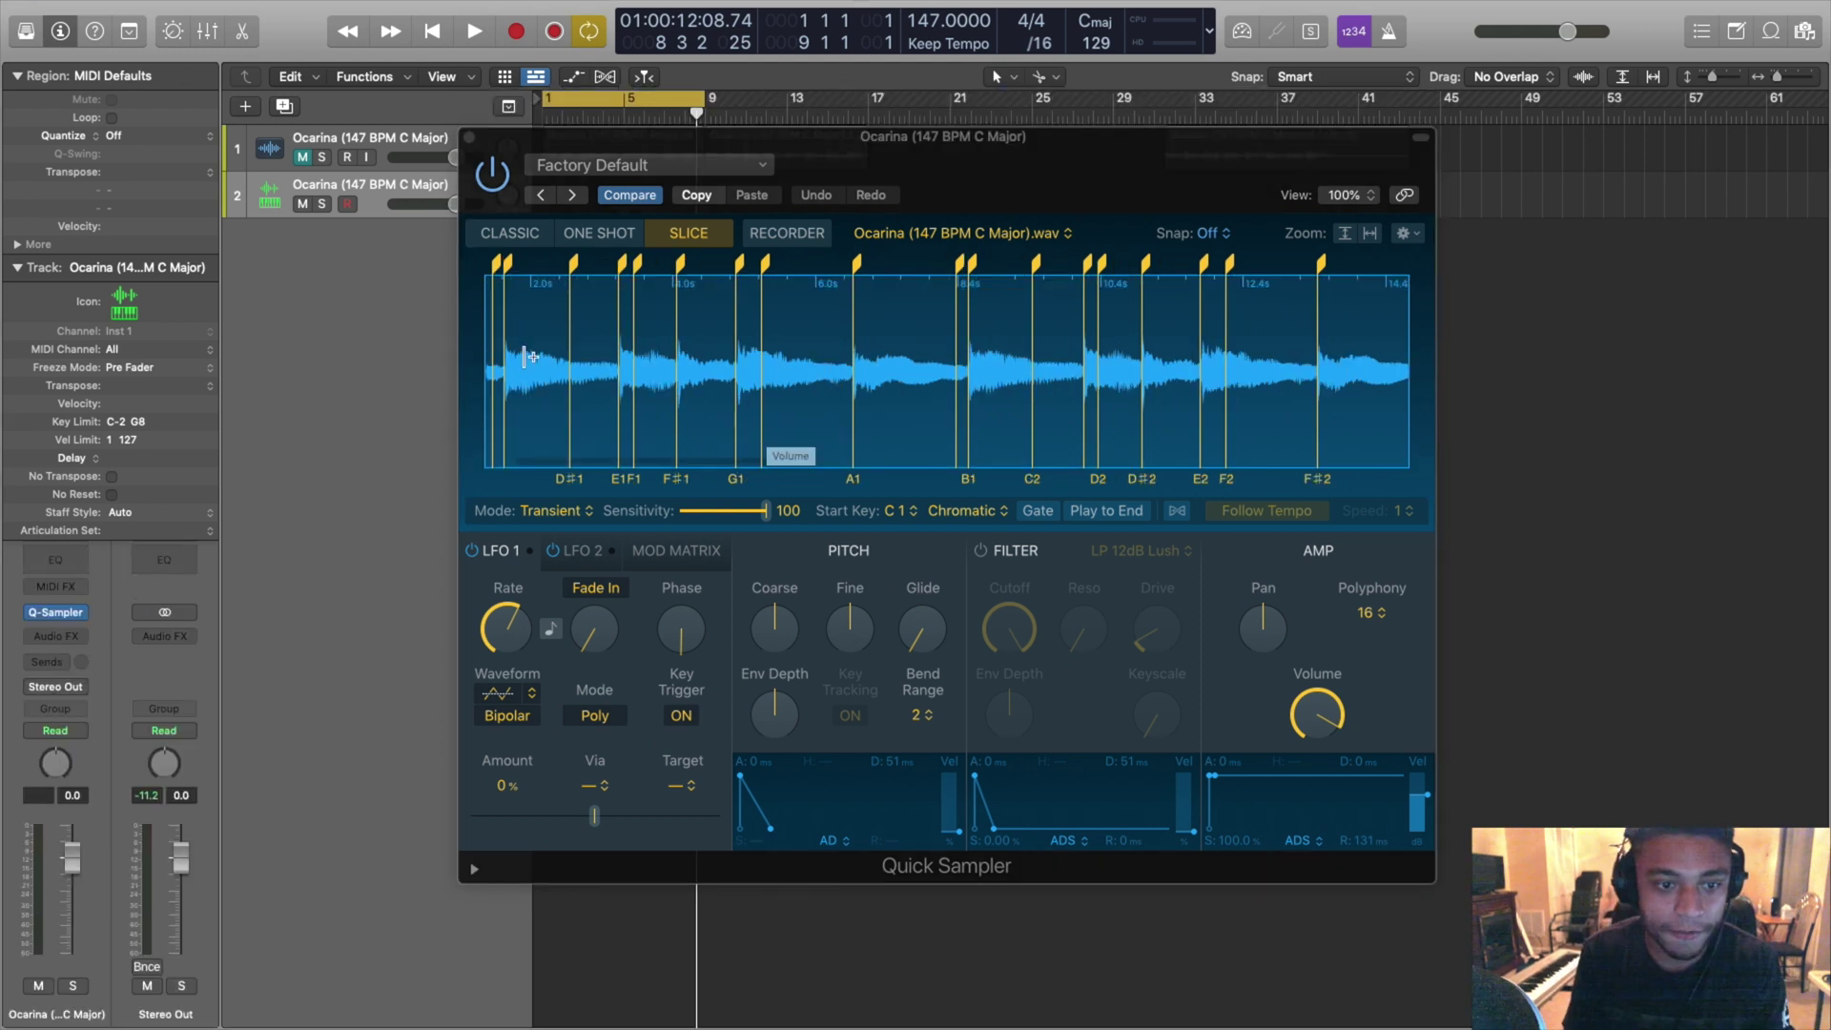
scroll(530, 357, down, 10)
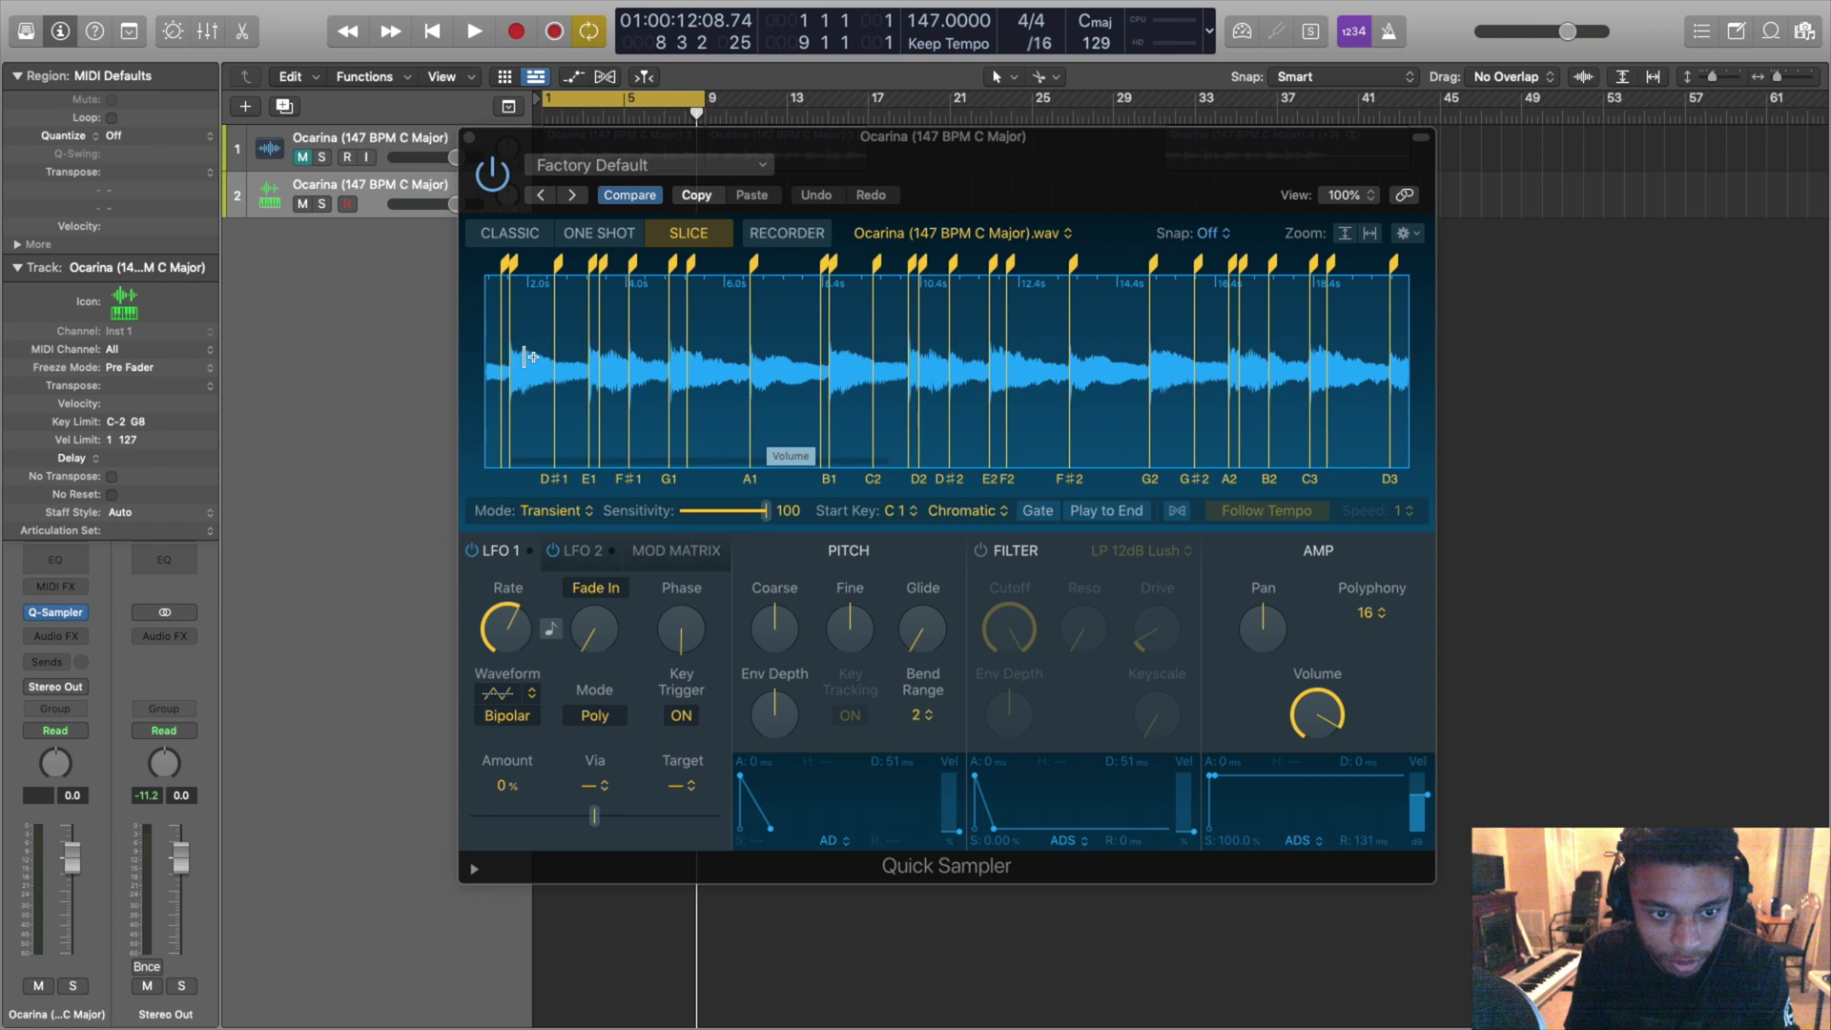
scroll(530, 360, down, 5)
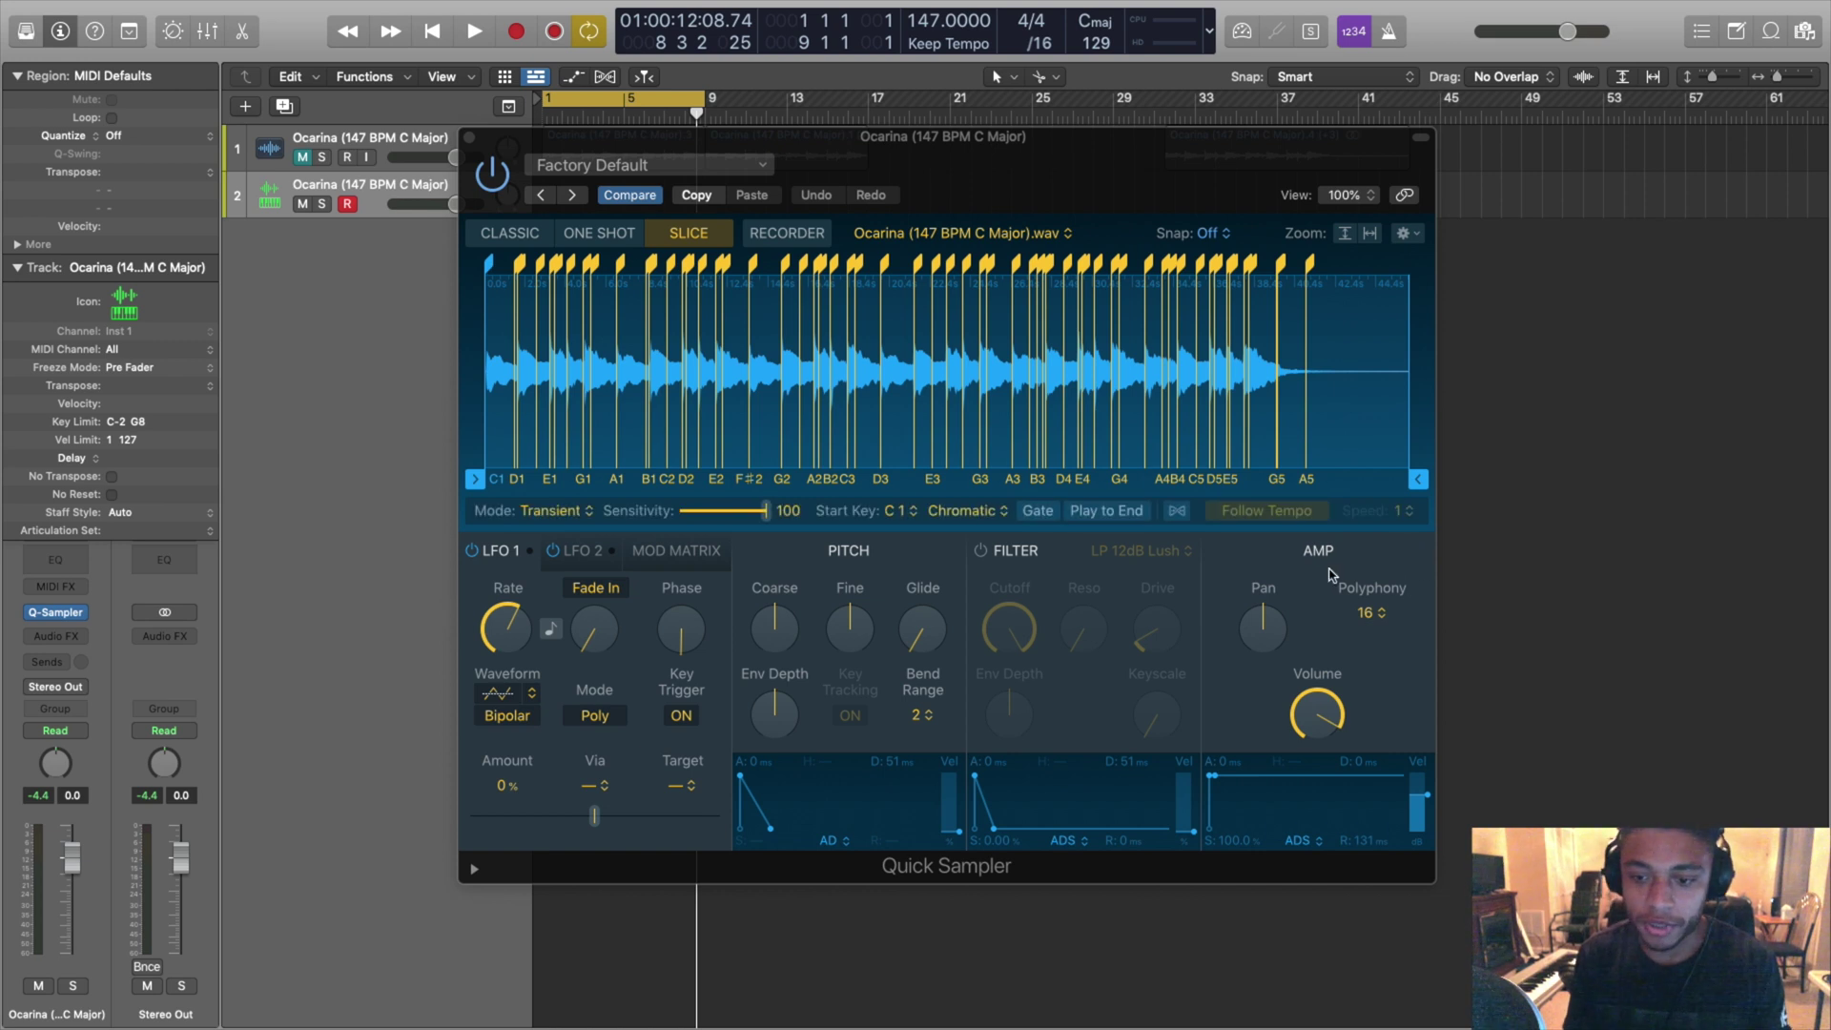
Step: Set Quick Sampler's Amp polyphony to Mono for the sliced ocarina
click(1365, 614)
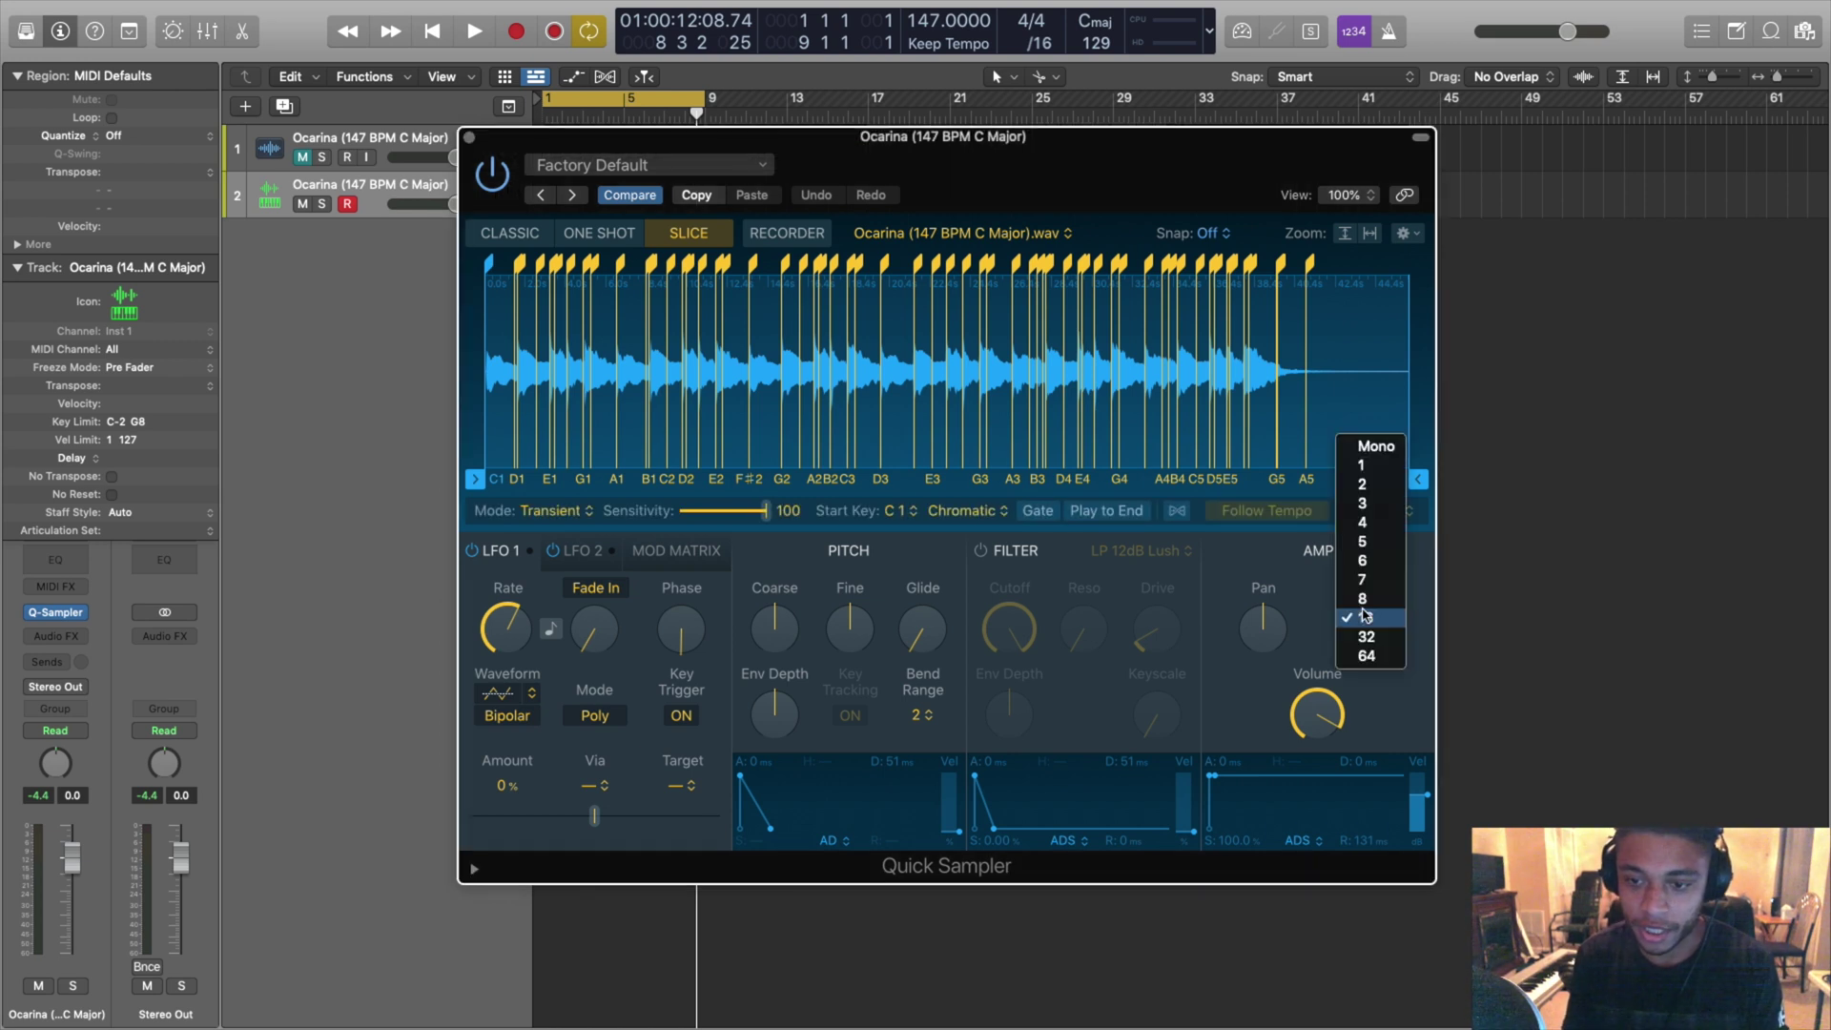
click(1374, 447)
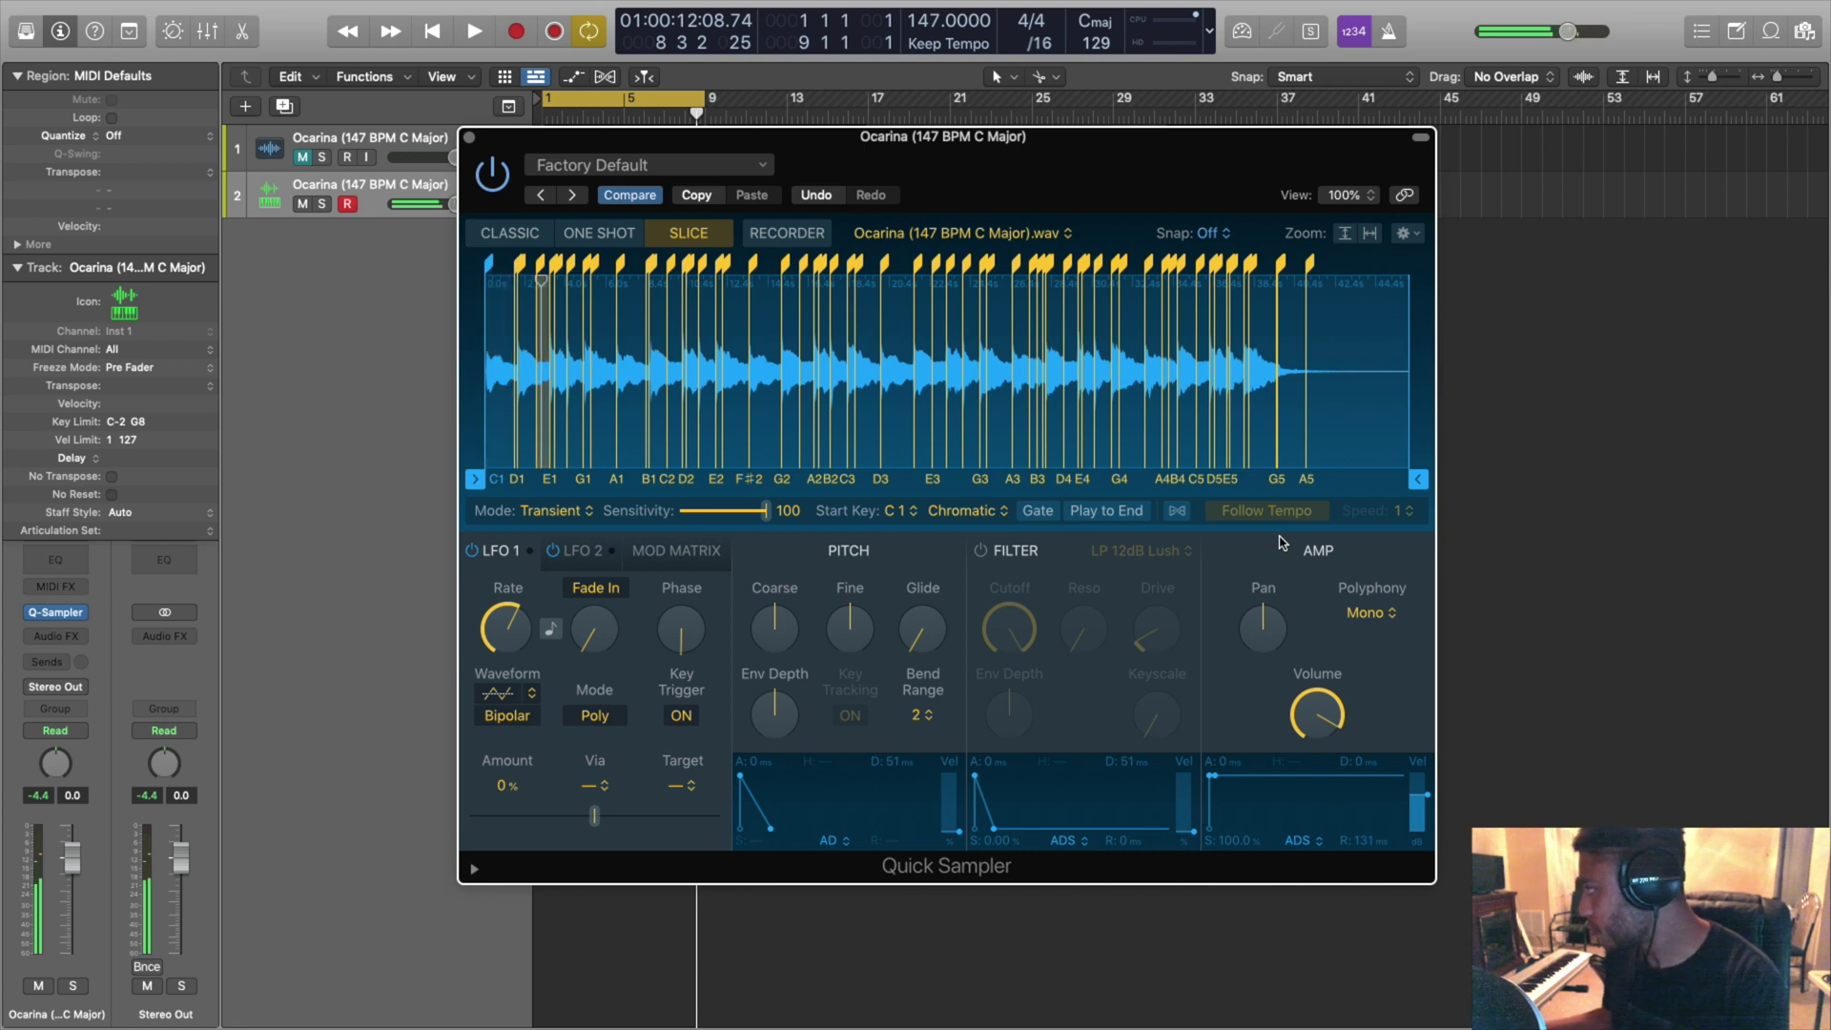
click(1369, 612)
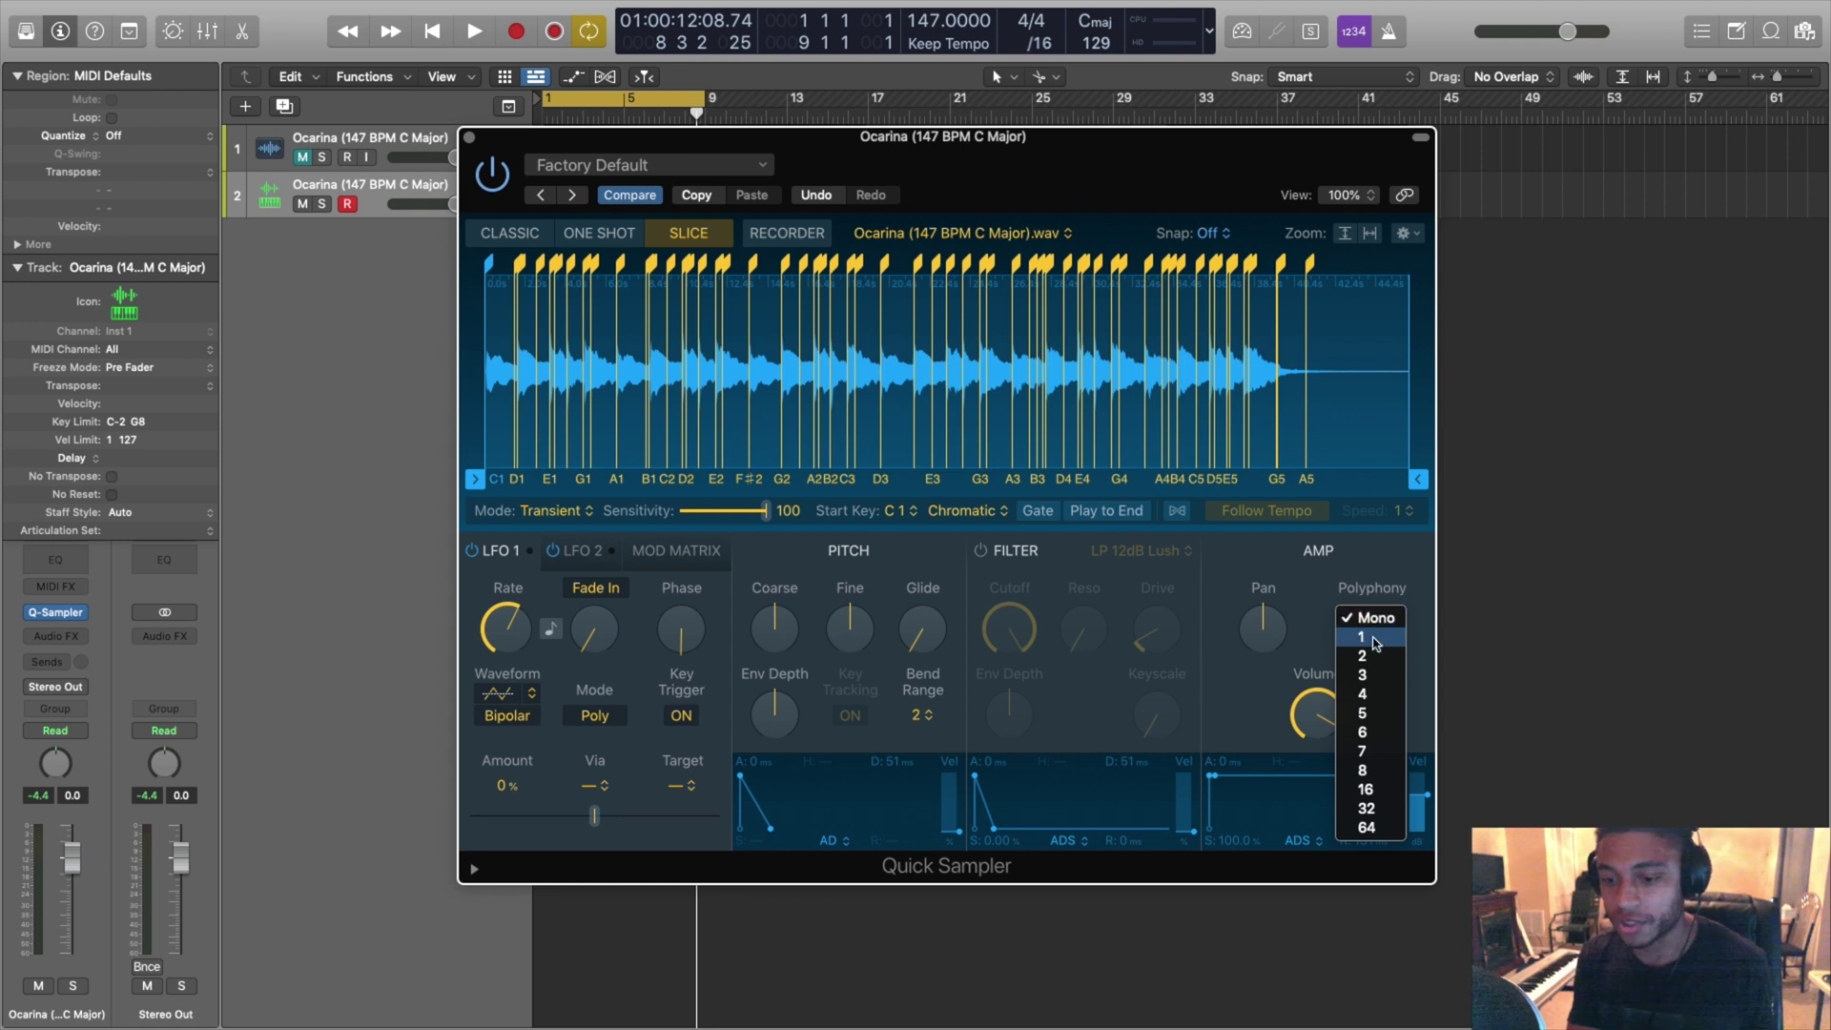
click(1375, 617)
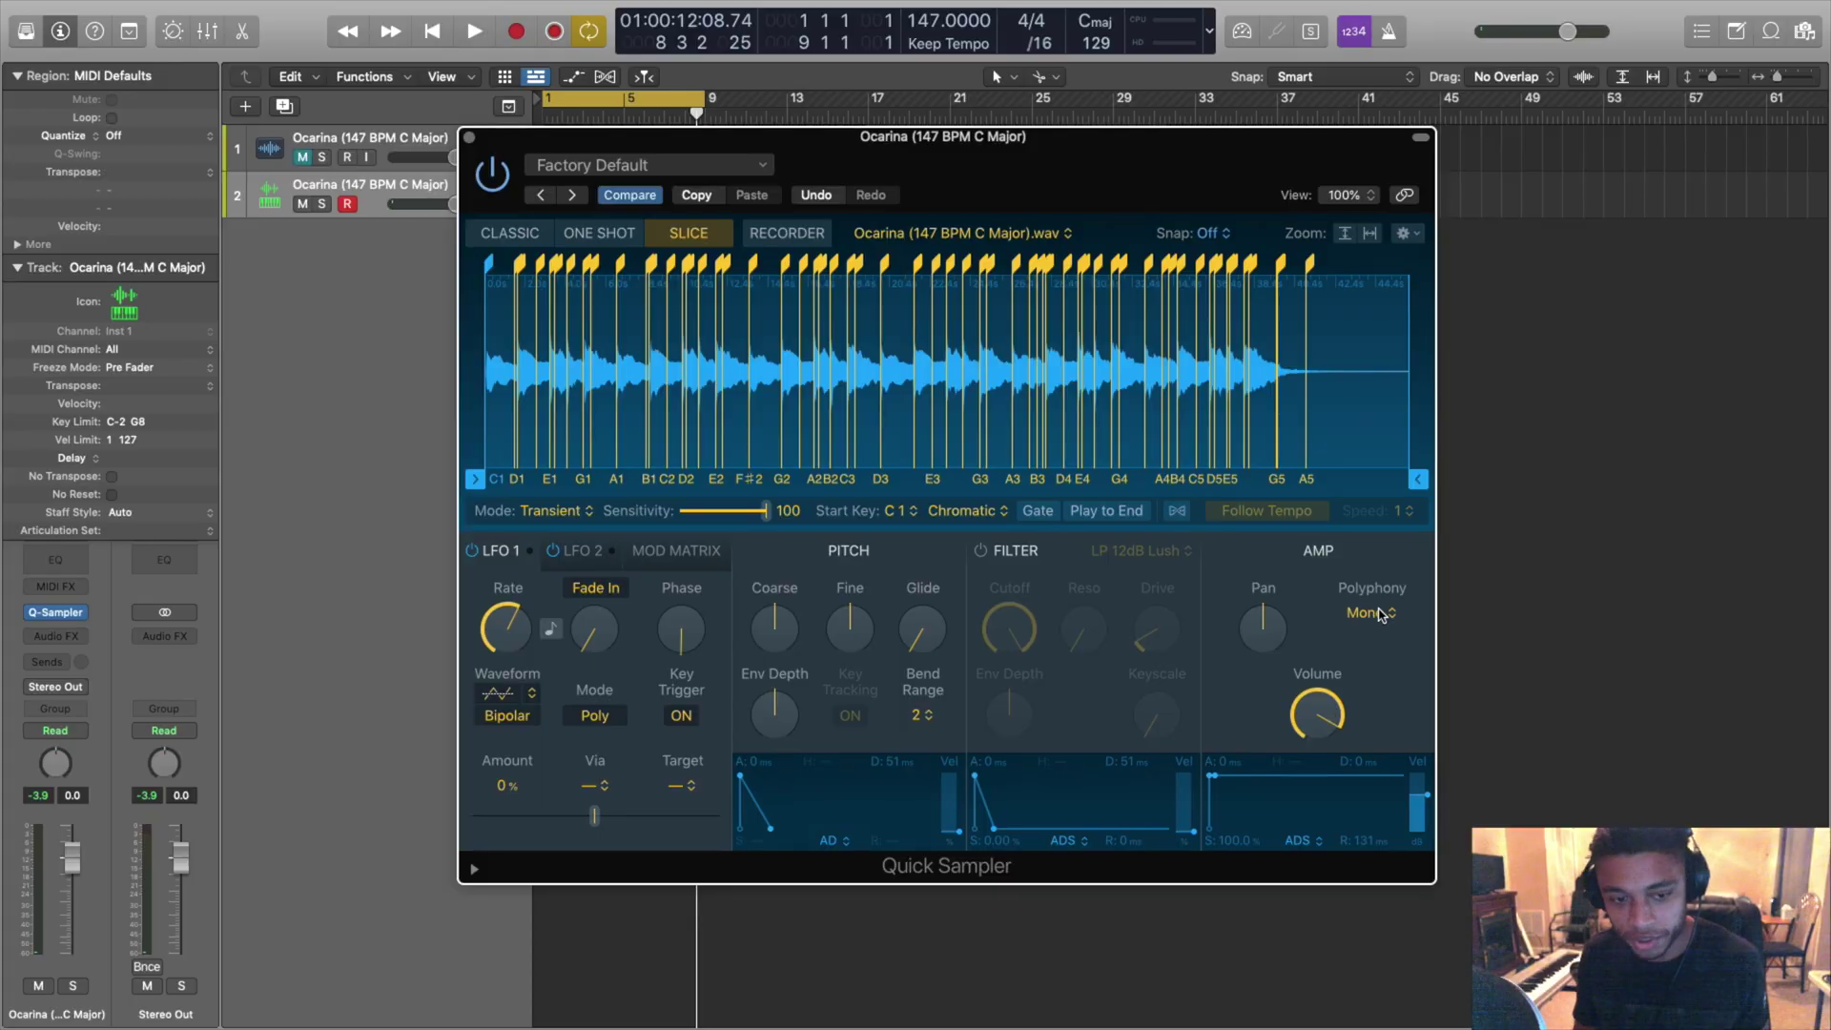
scroll(531, 363, up, 3)
Step: Zoom the waveform, move the A5 slice marker later and the F#4 marker slightly earlier
scroll(531, 363, up, 3)
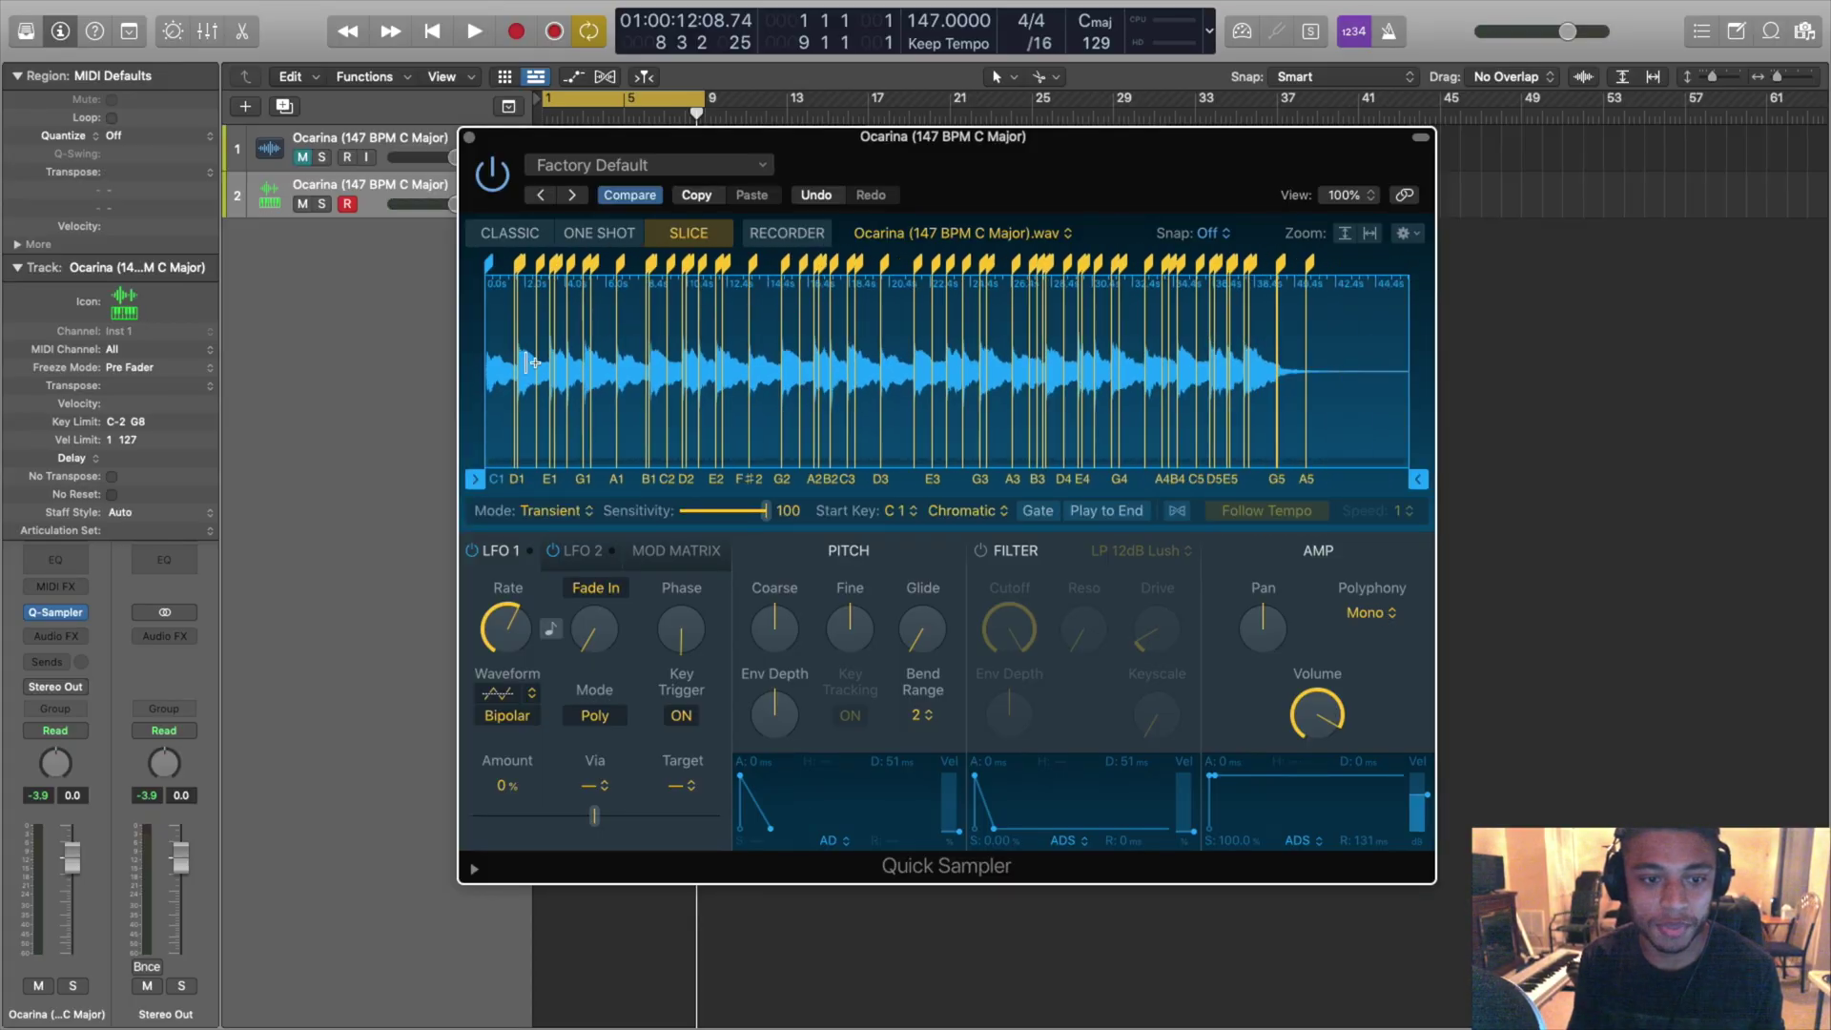
scroll(1390, 311, down, 3)
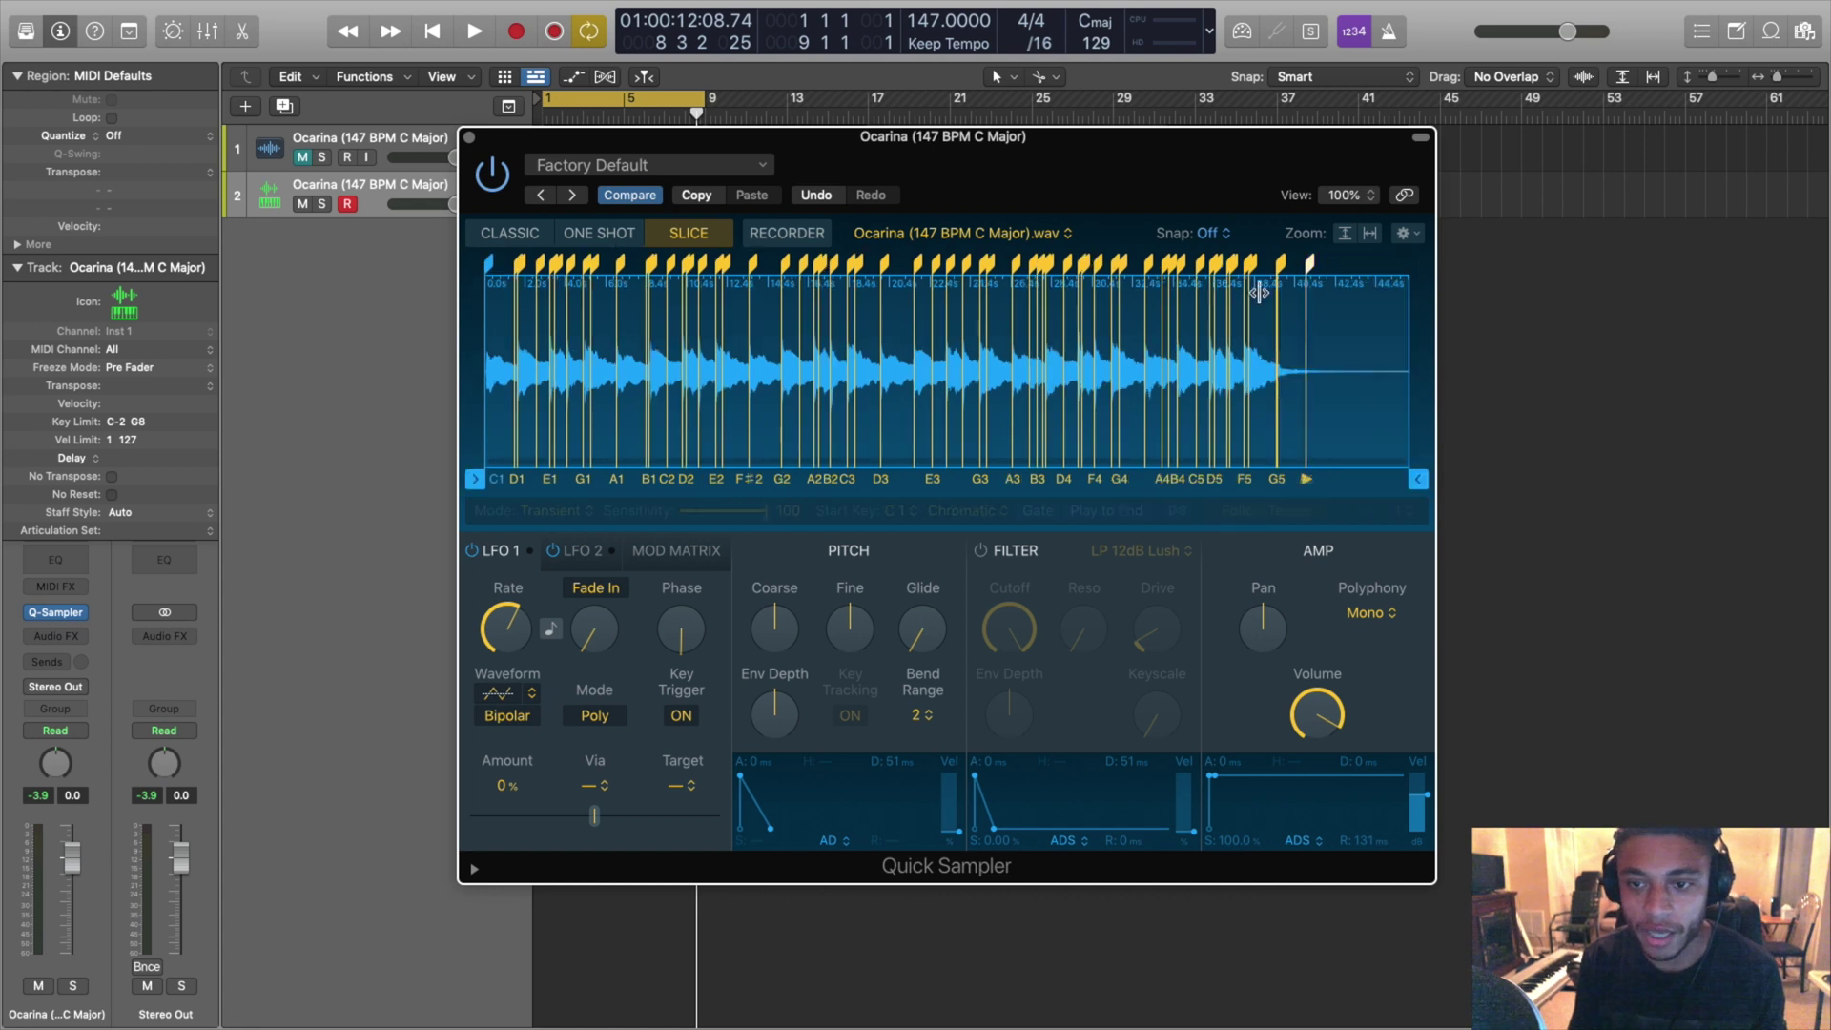
mouse_move(1313, 272)
mouse_down()
mouse_move(1373, 274)
mouse_move(1111, 272)
mouse_move(1230, 270)
mouse_move(1191, 269)
mouse_up()
scroll(1179, 268, up, 3)
scroll(1133, 345, up, 5)
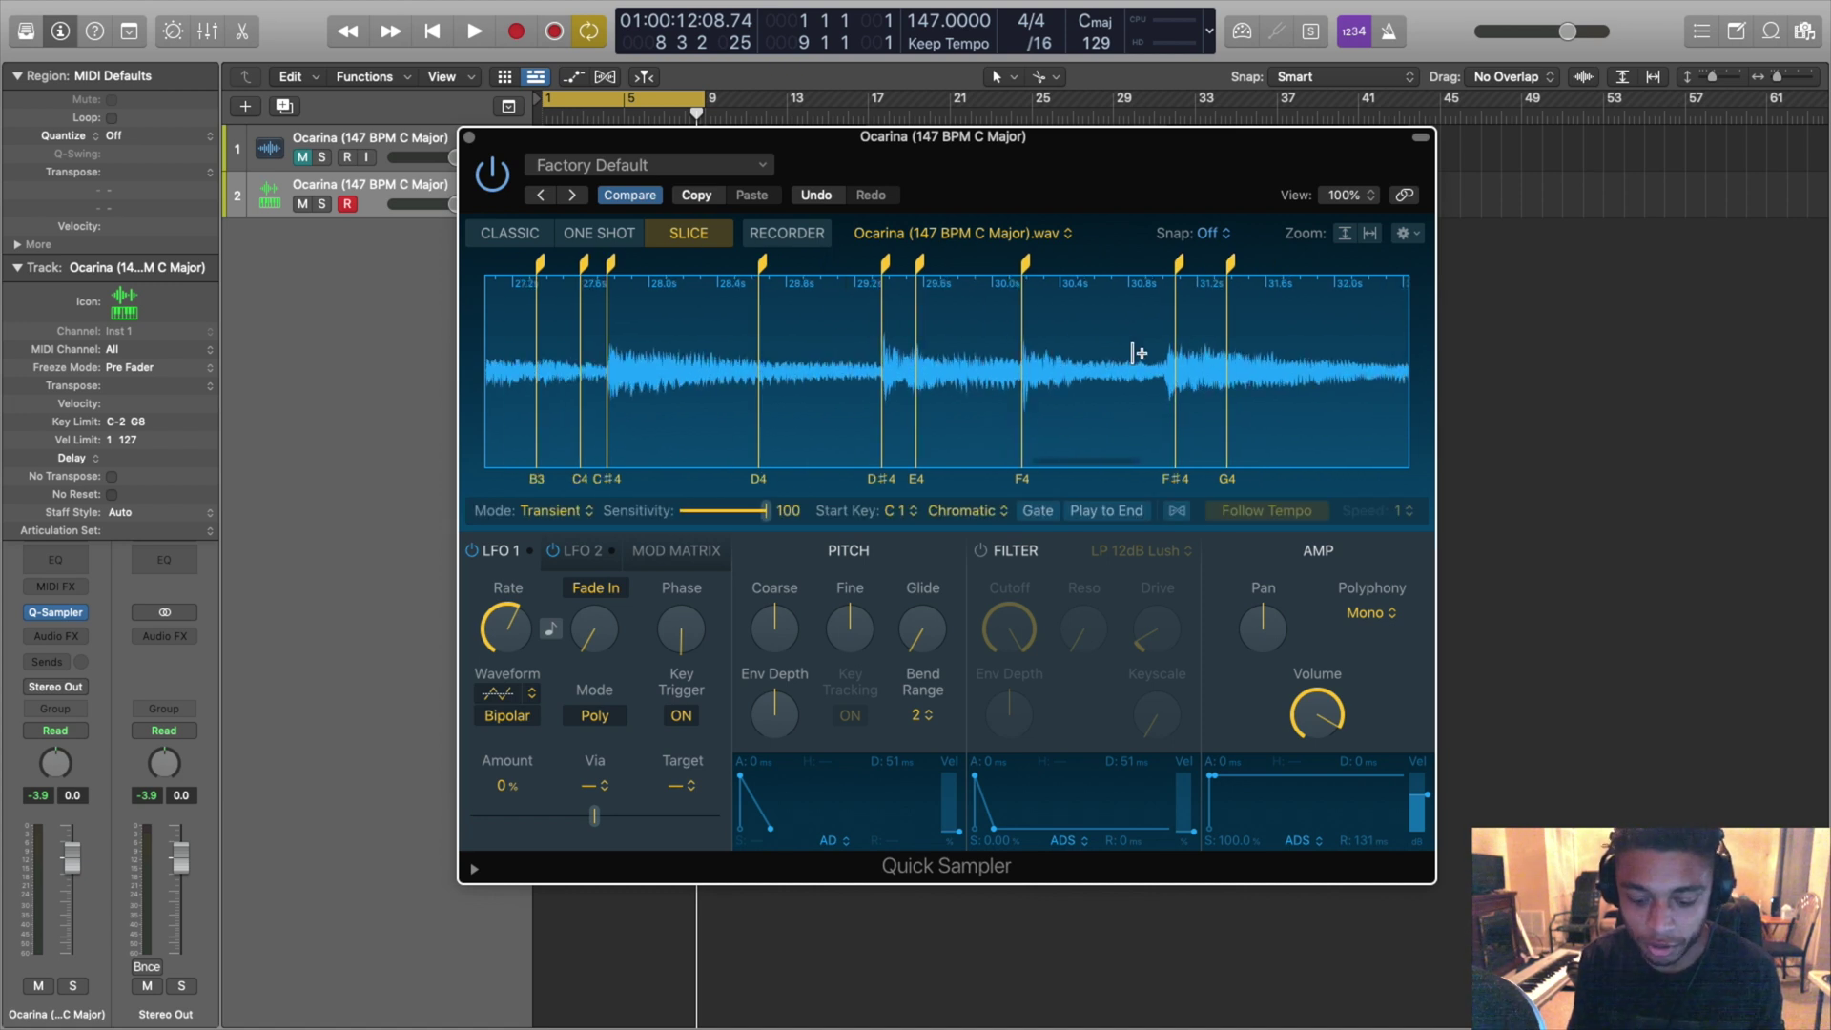
drag(1277, 263, 1257, 263)
scroll(1130, 347, down, 6)
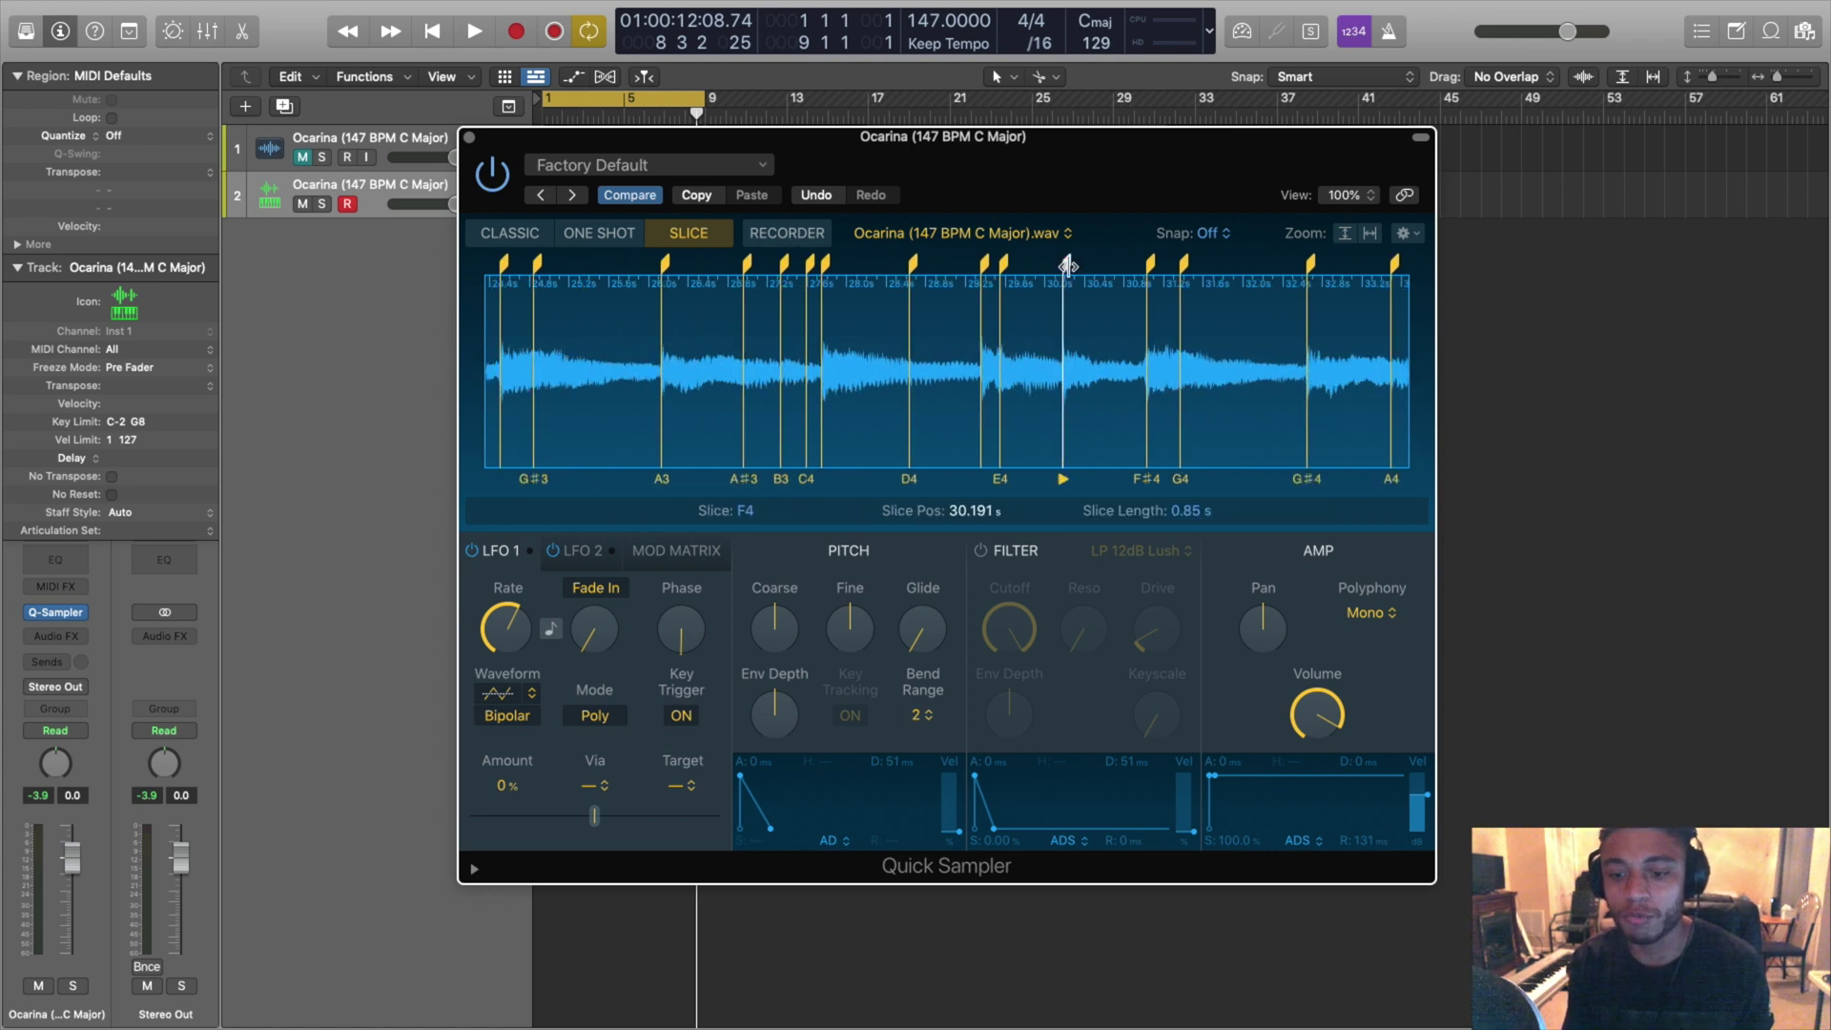
scroll(1068, 286, down, 10)
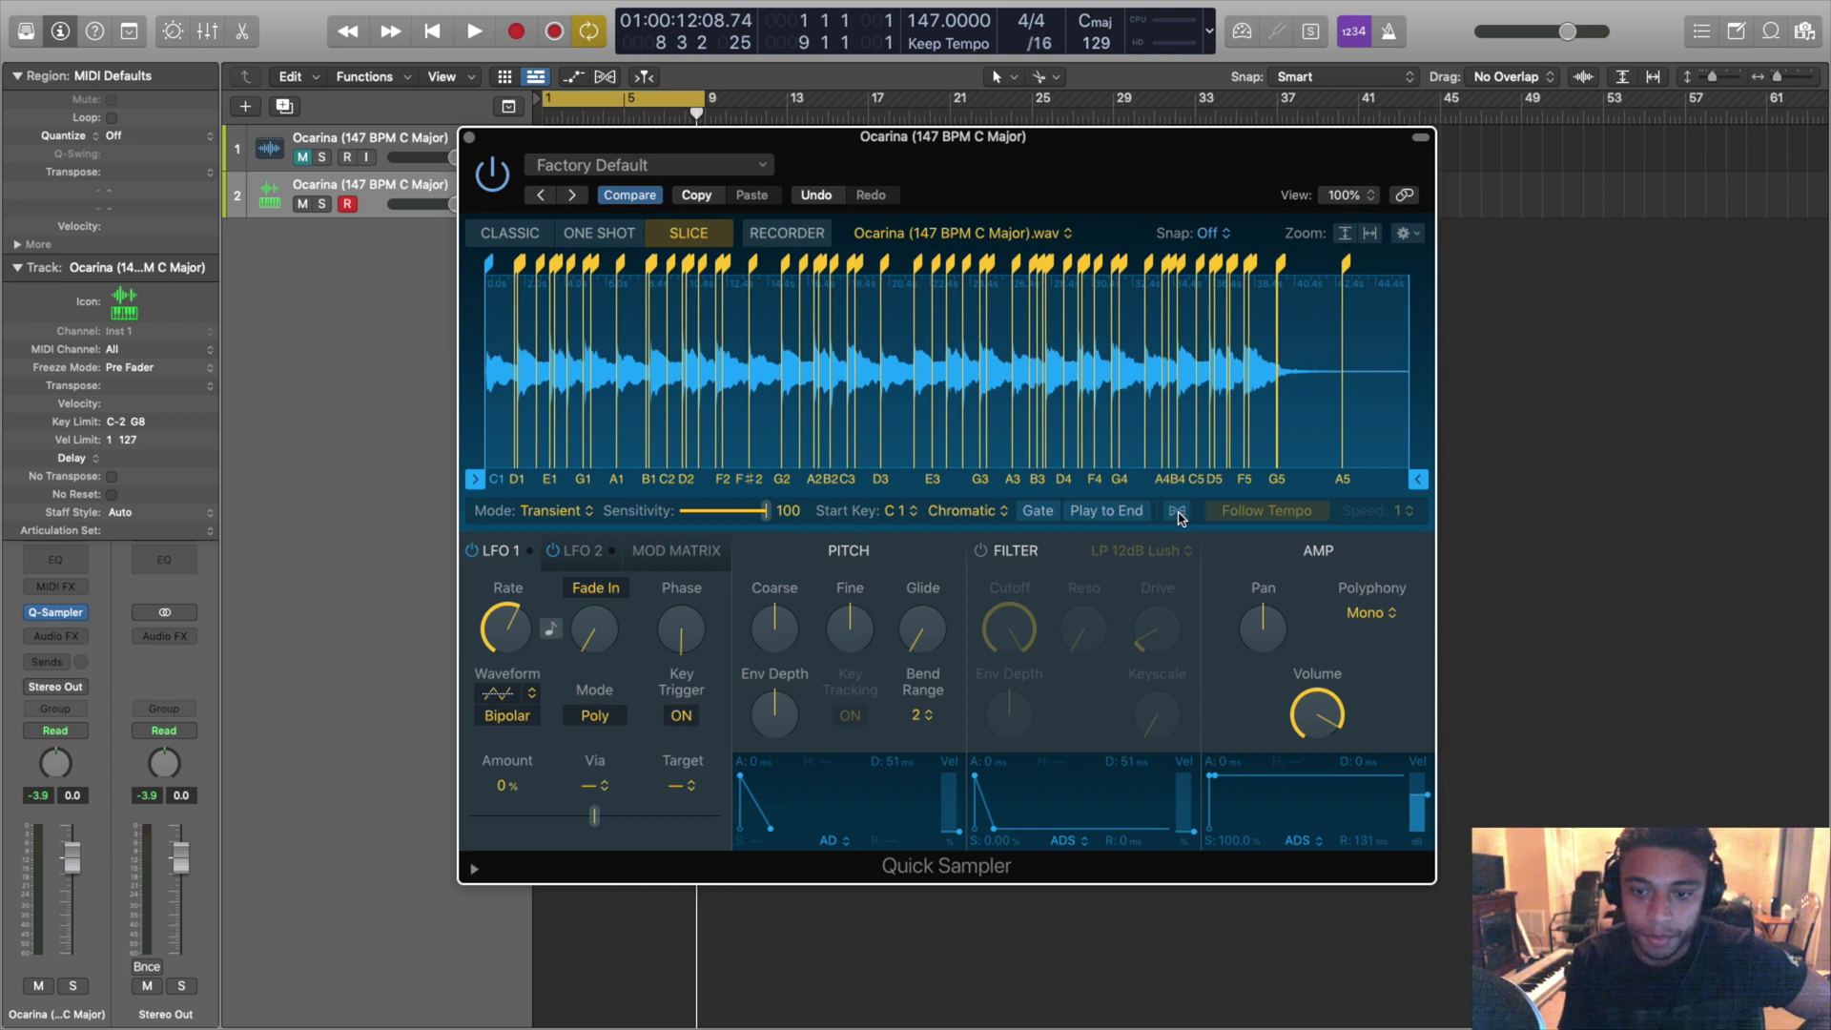
Step: Turn on Follow Tempo, raise Coarse pitch to +6 and set Glide to about 98 ms
click(1180, 513)
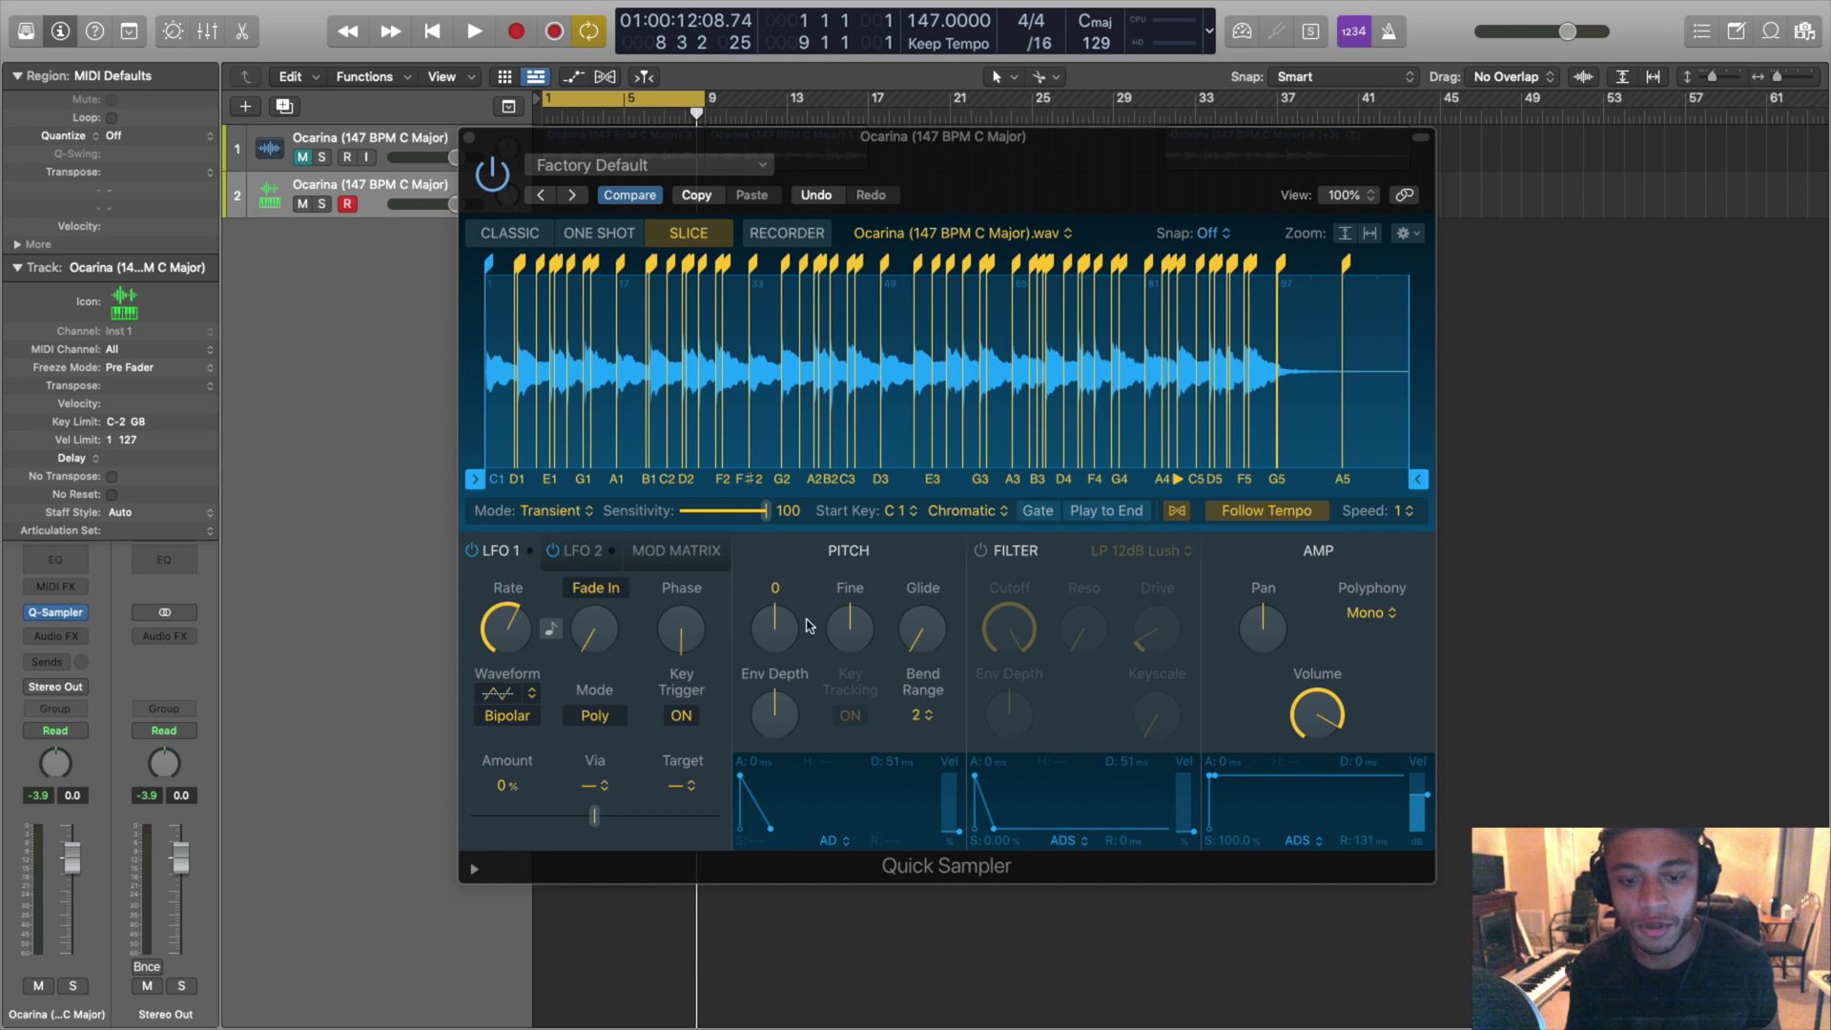
mouse_move(775, 629)
mouse_down()
mouse_move(779, 650)
mouse_move(790, 616)
mouse_up()
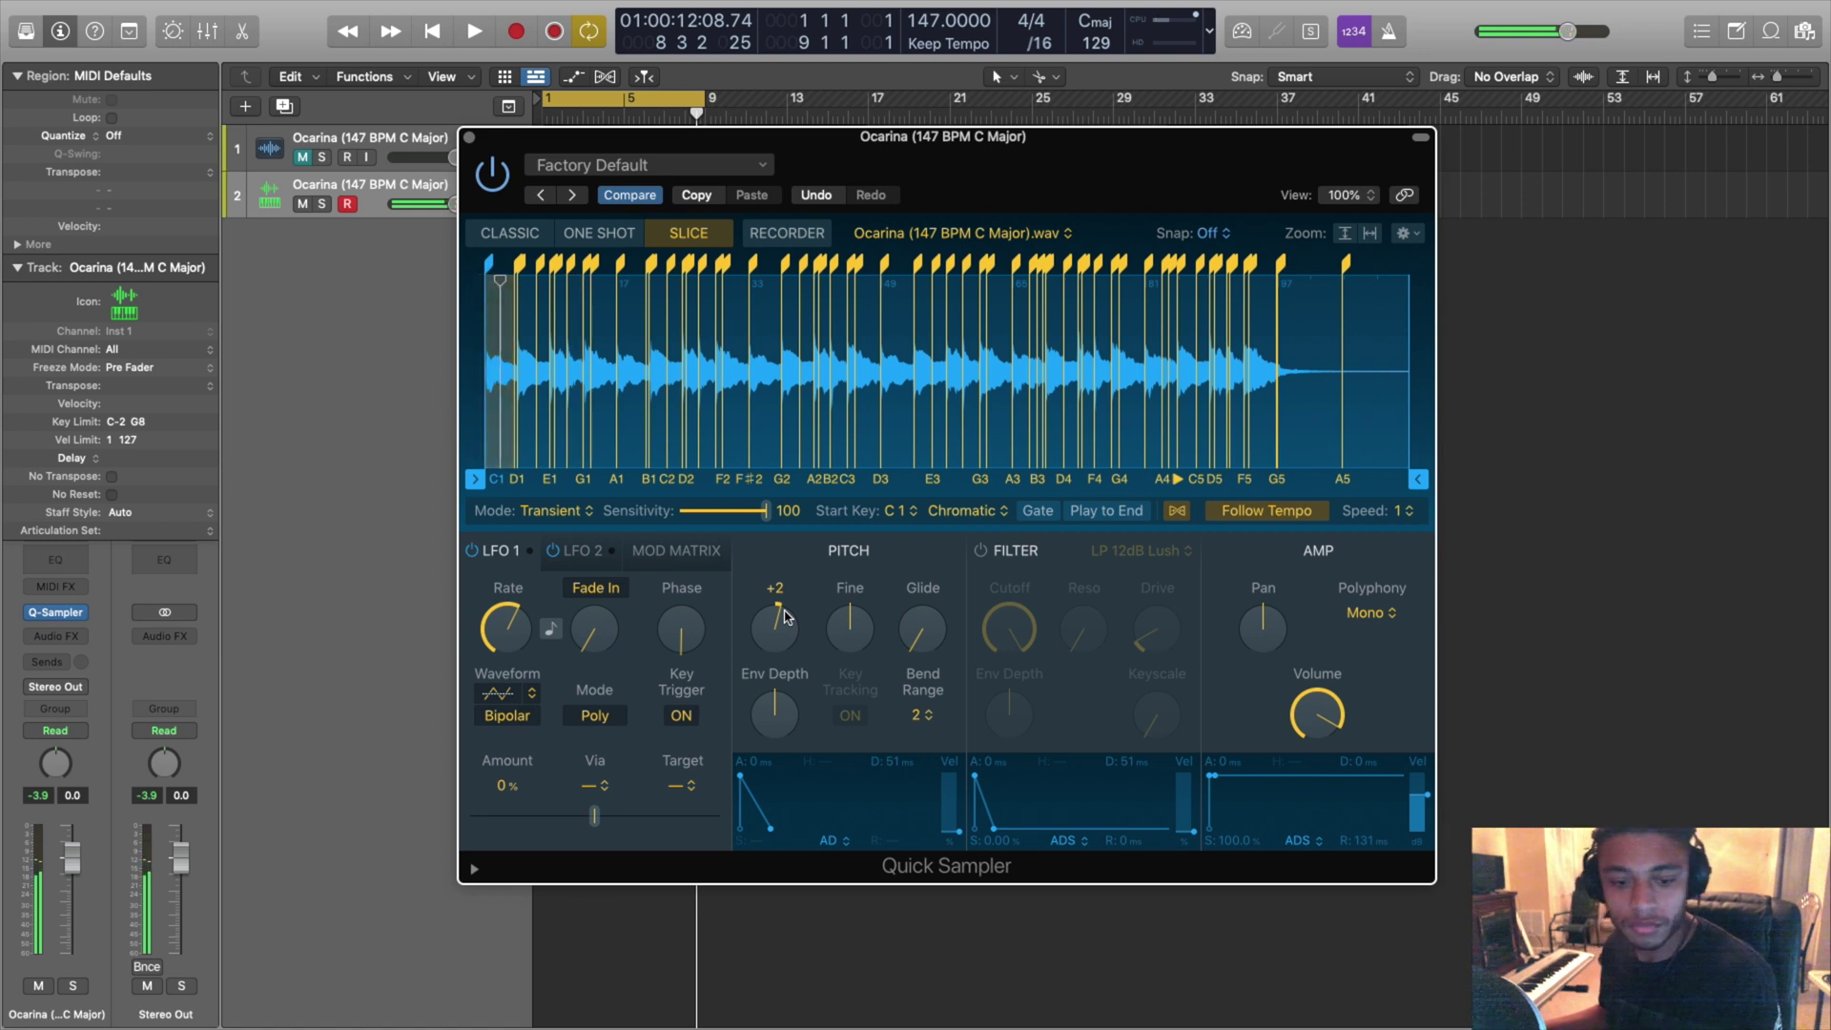
drag(783, 617, 794, 610)
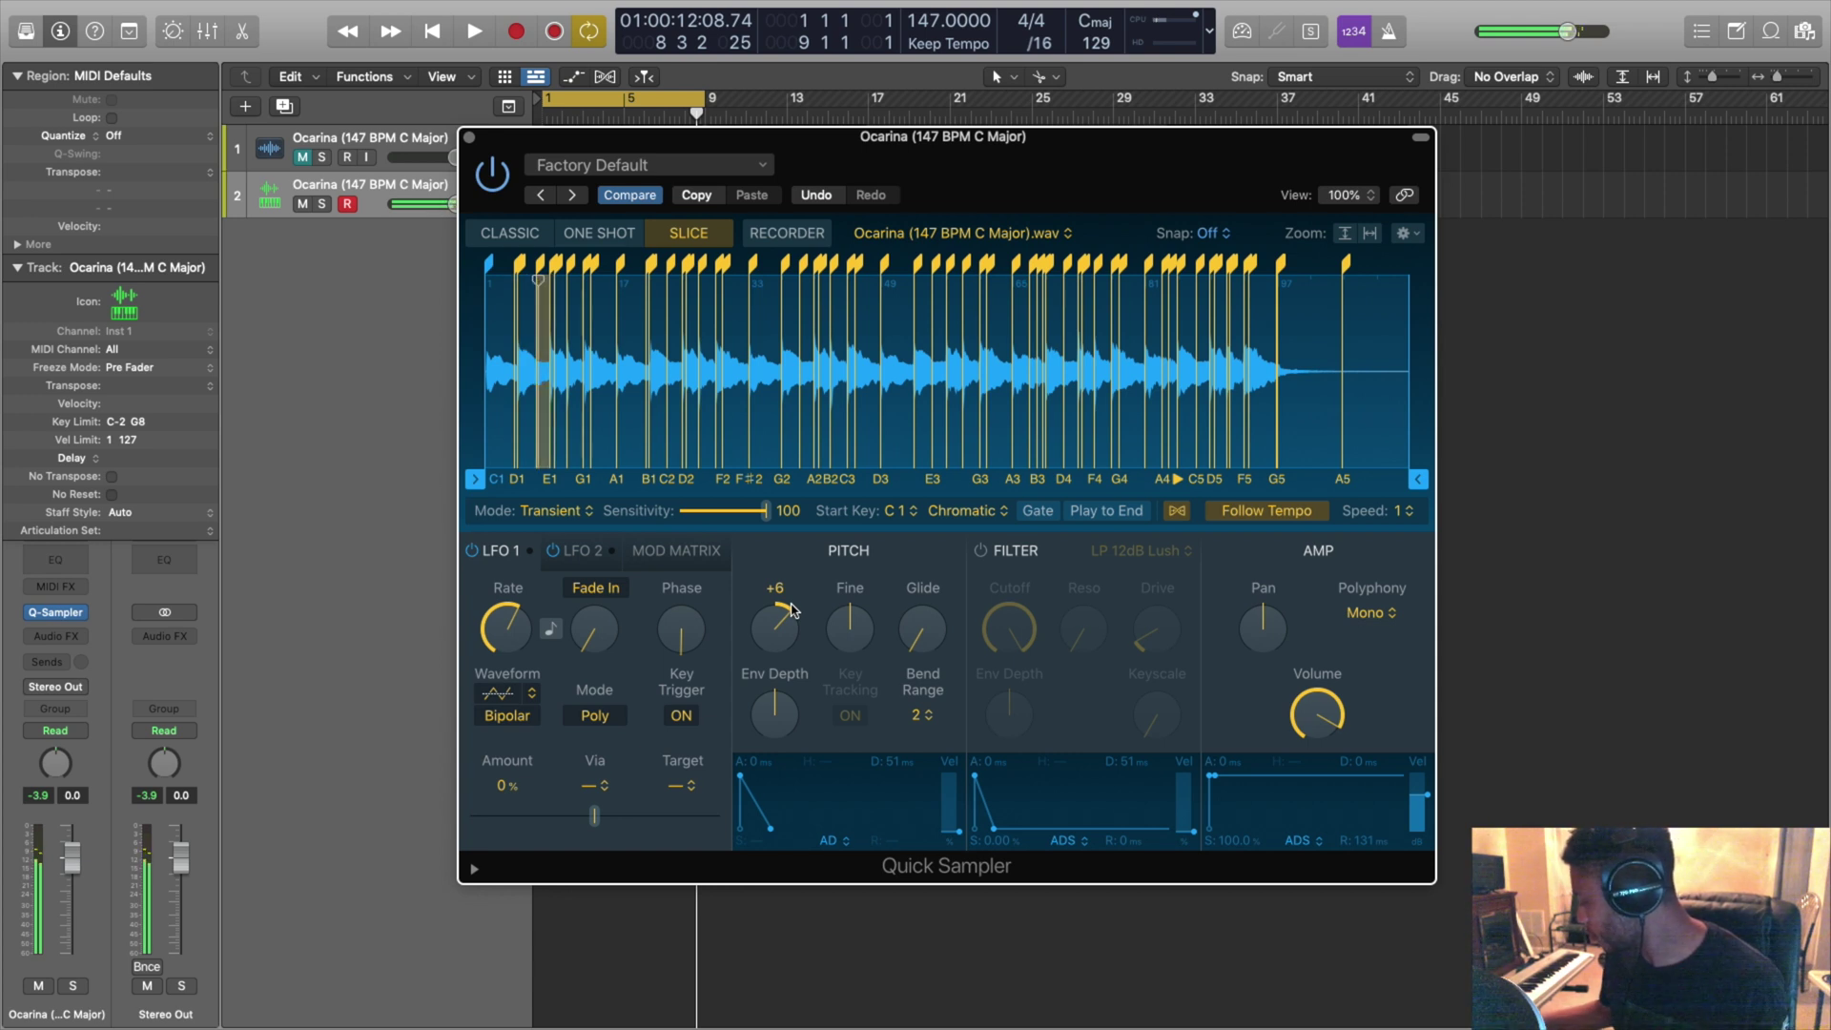
mouse_move(948, 627)
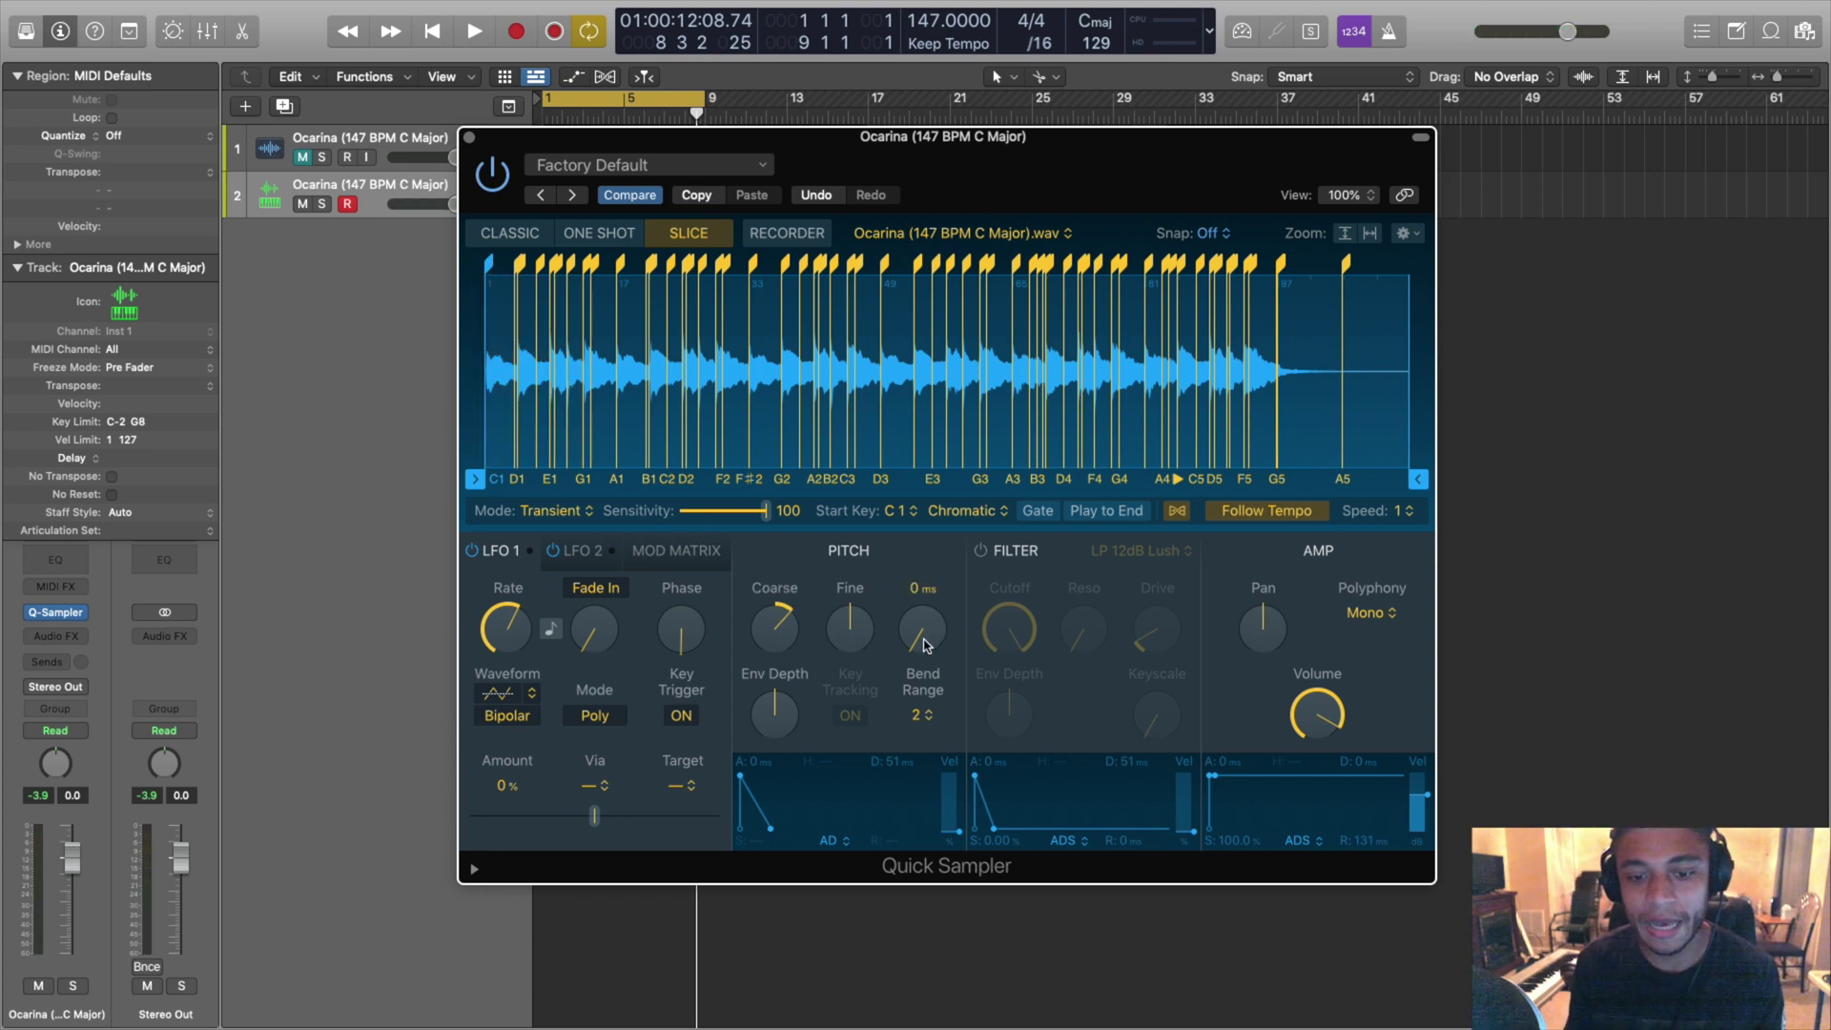
drag(923, 644, 920, 614)
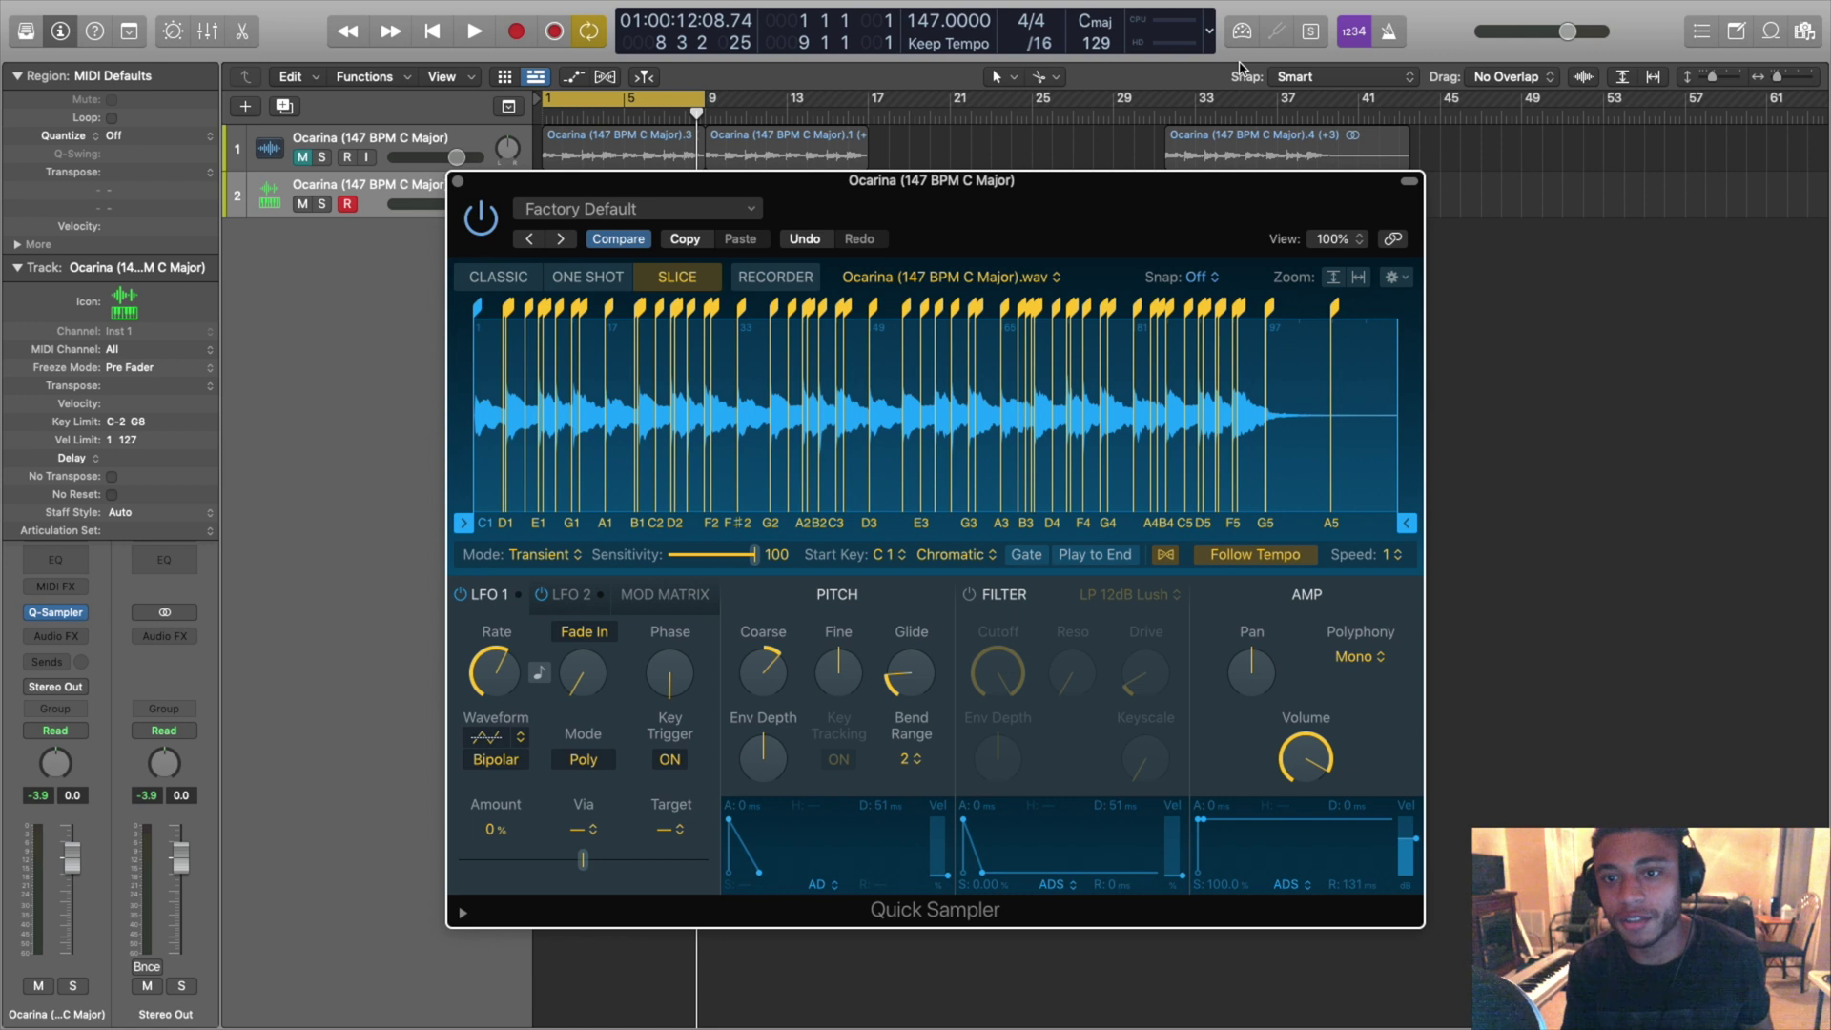
Step: Enable Low Latency Mode and record a MIDI take of ocarina slice chops
click(1243, 33)
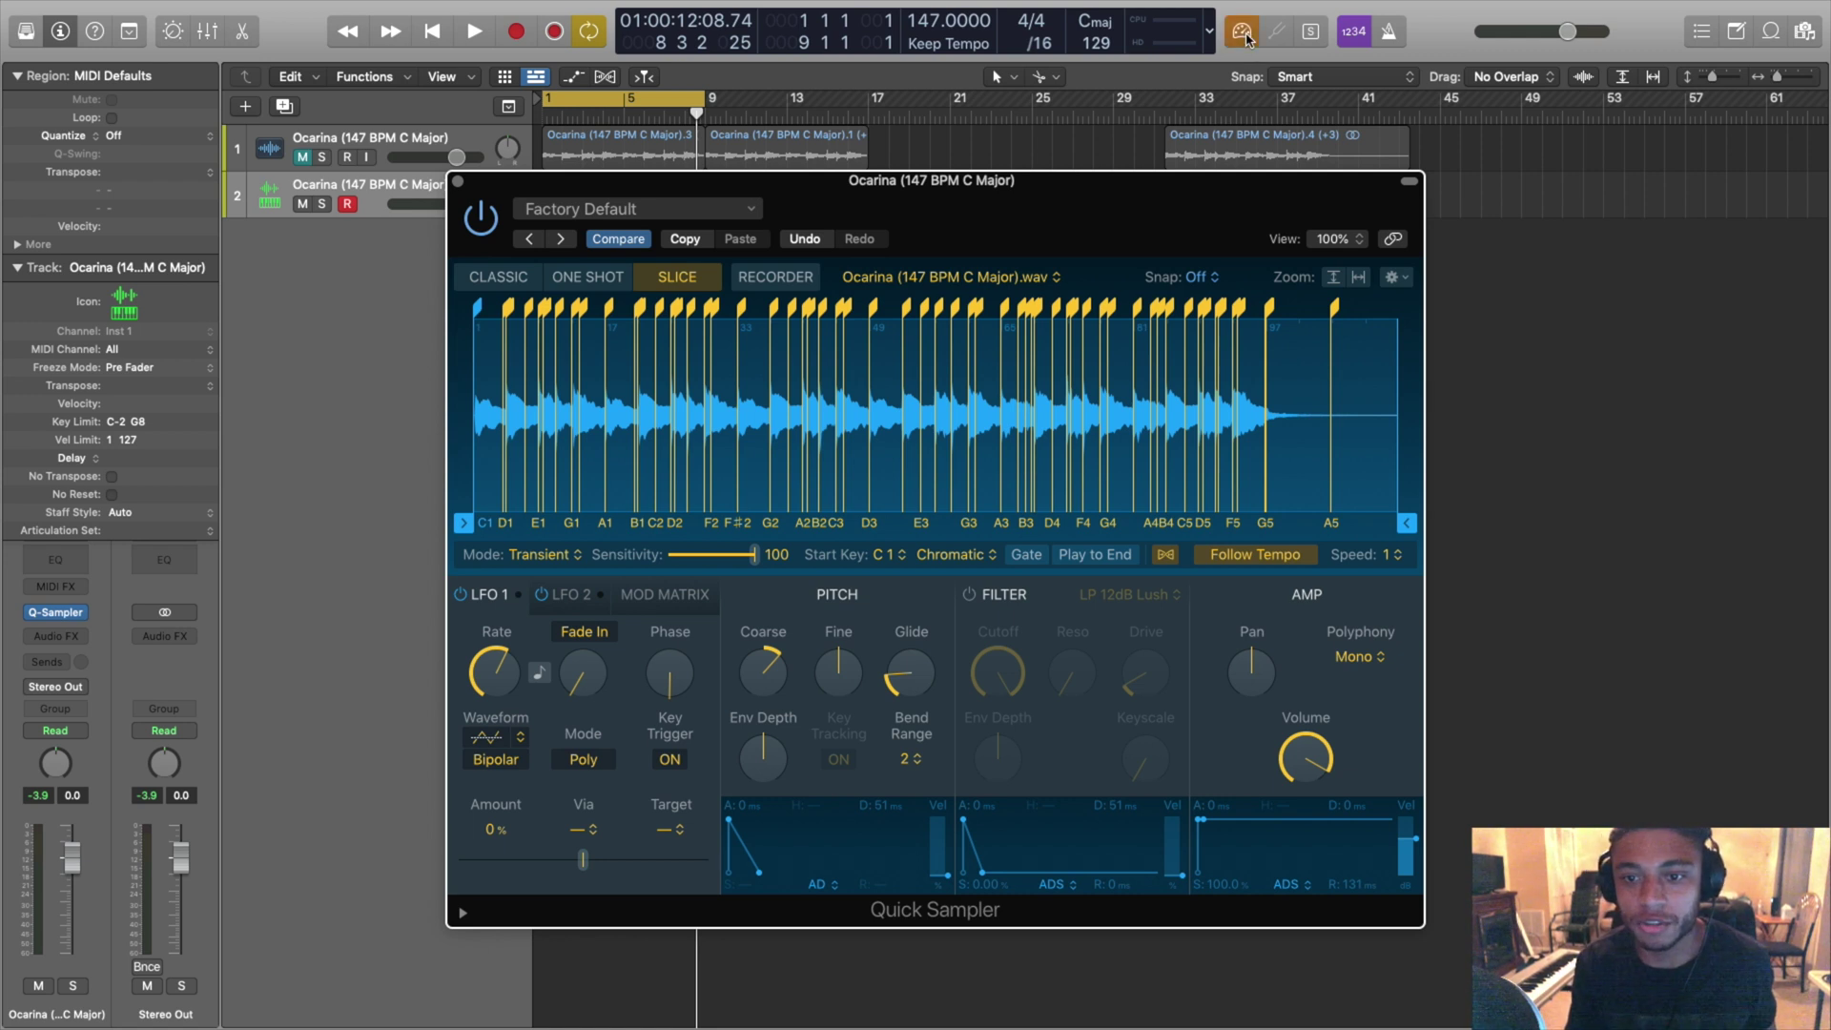
drag(1041, 221, 1042, 242)
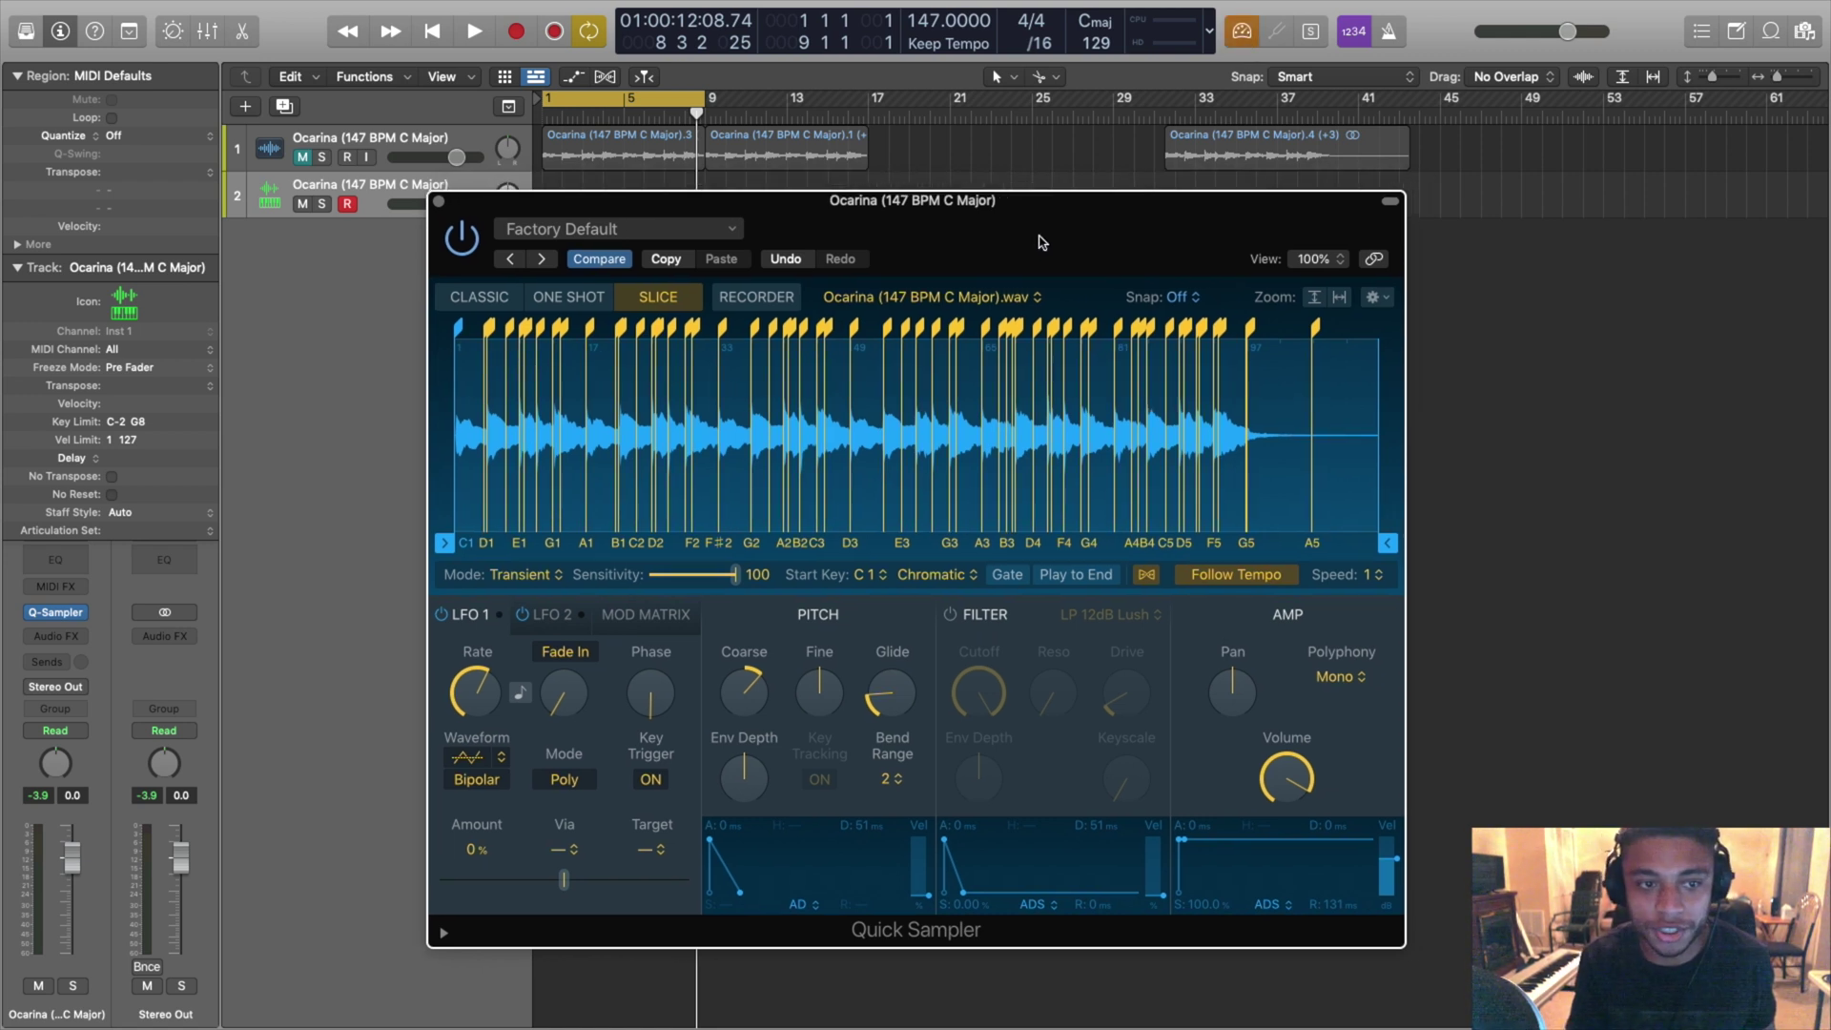
key(space)
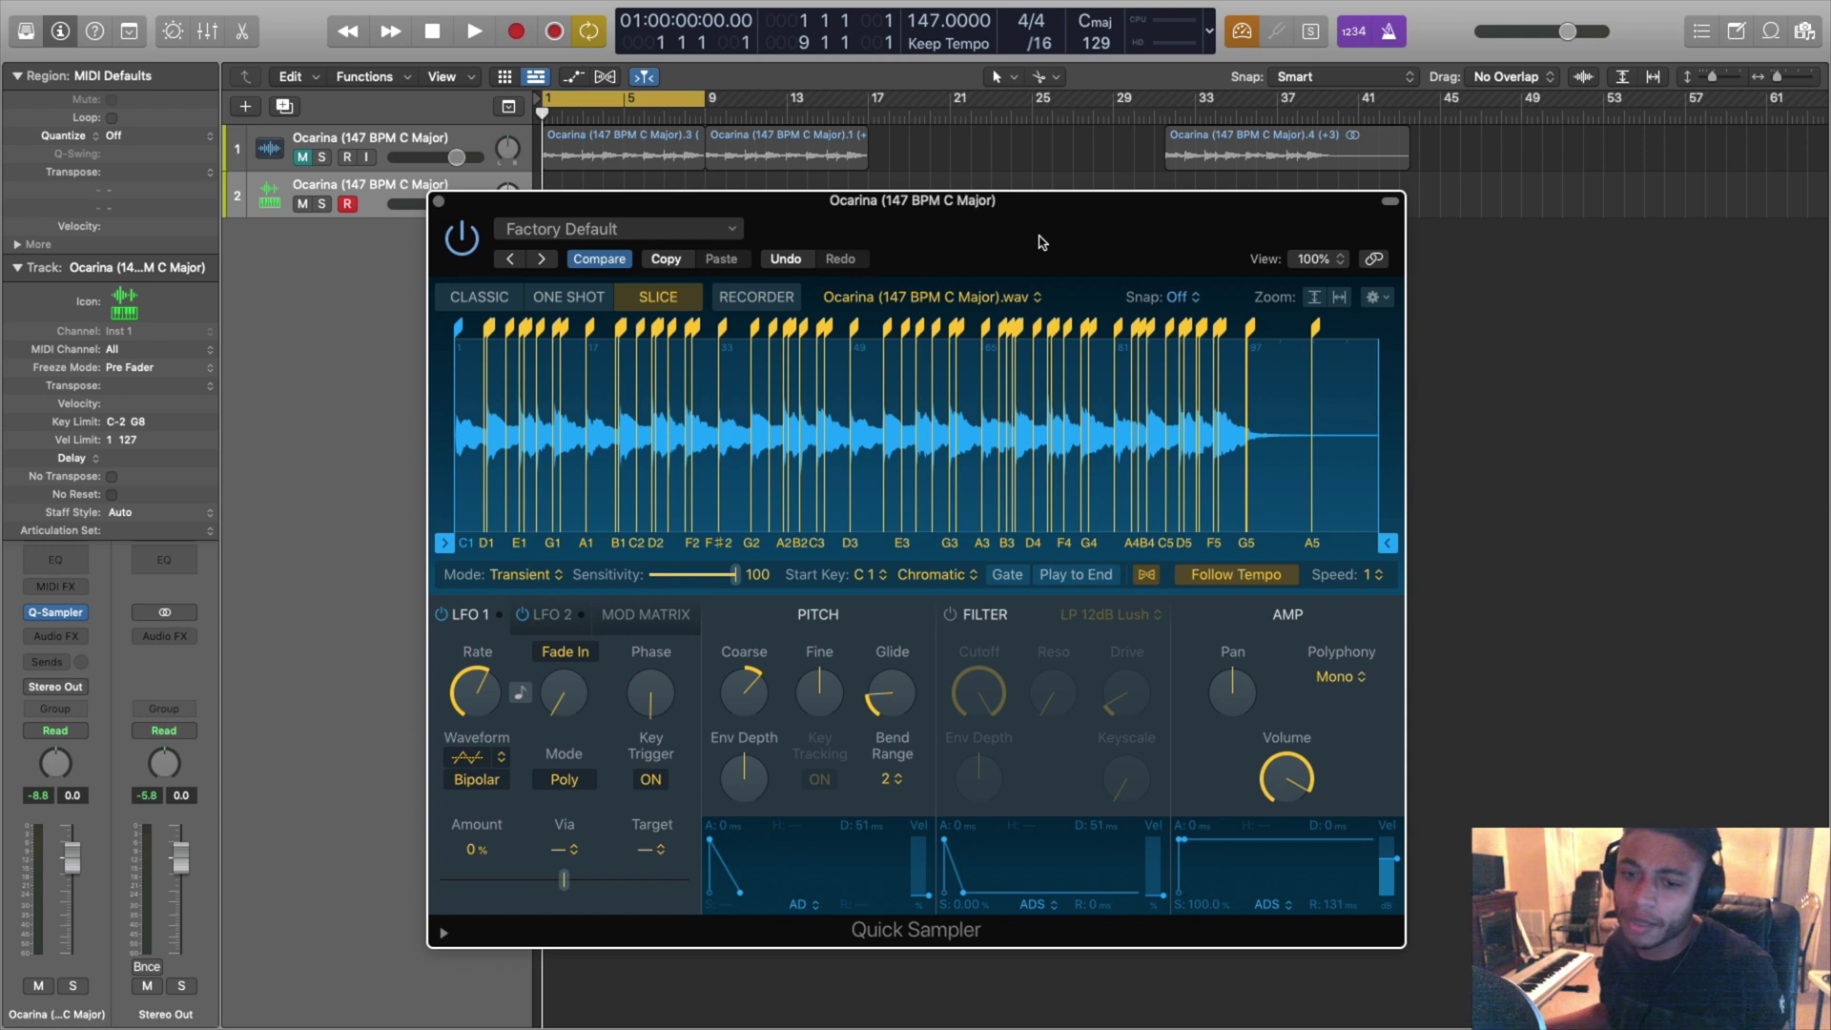
key(r)
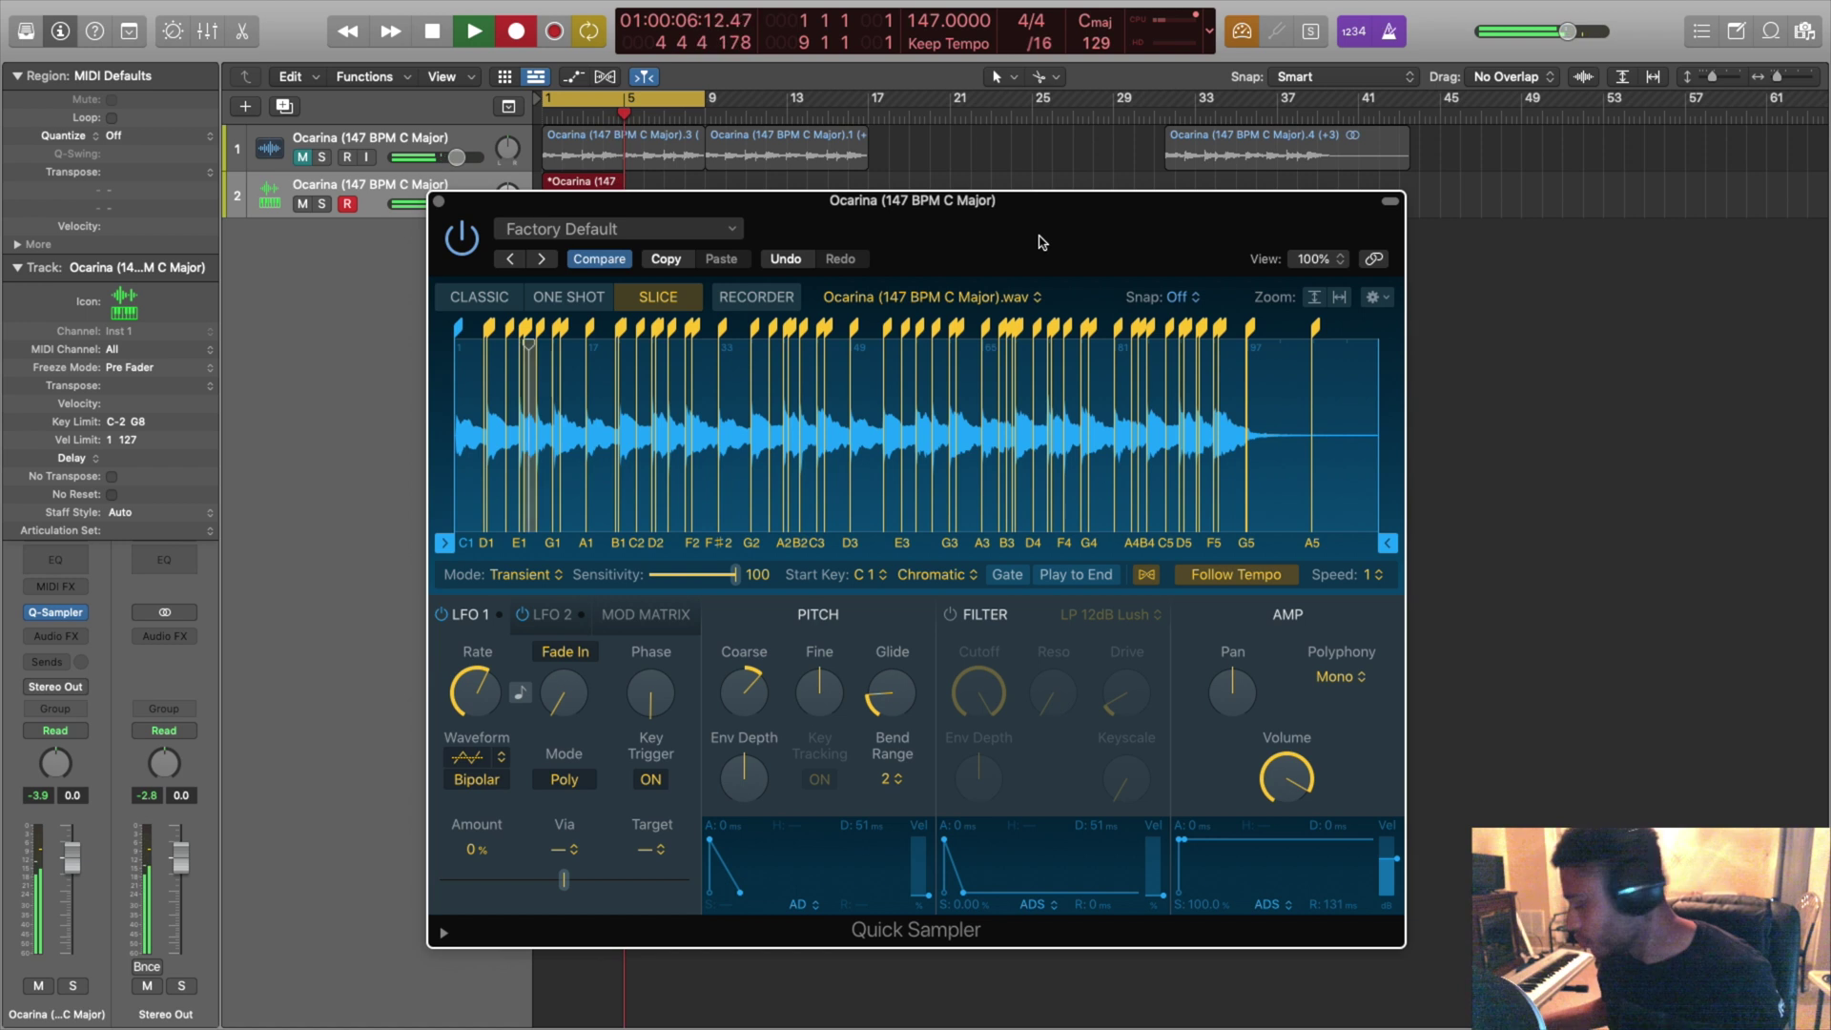
key(space)
Step: Open the recorded region in the Piano Roll, close Quick Sampler and play it back
drag(1097, 215, 1090, 310)
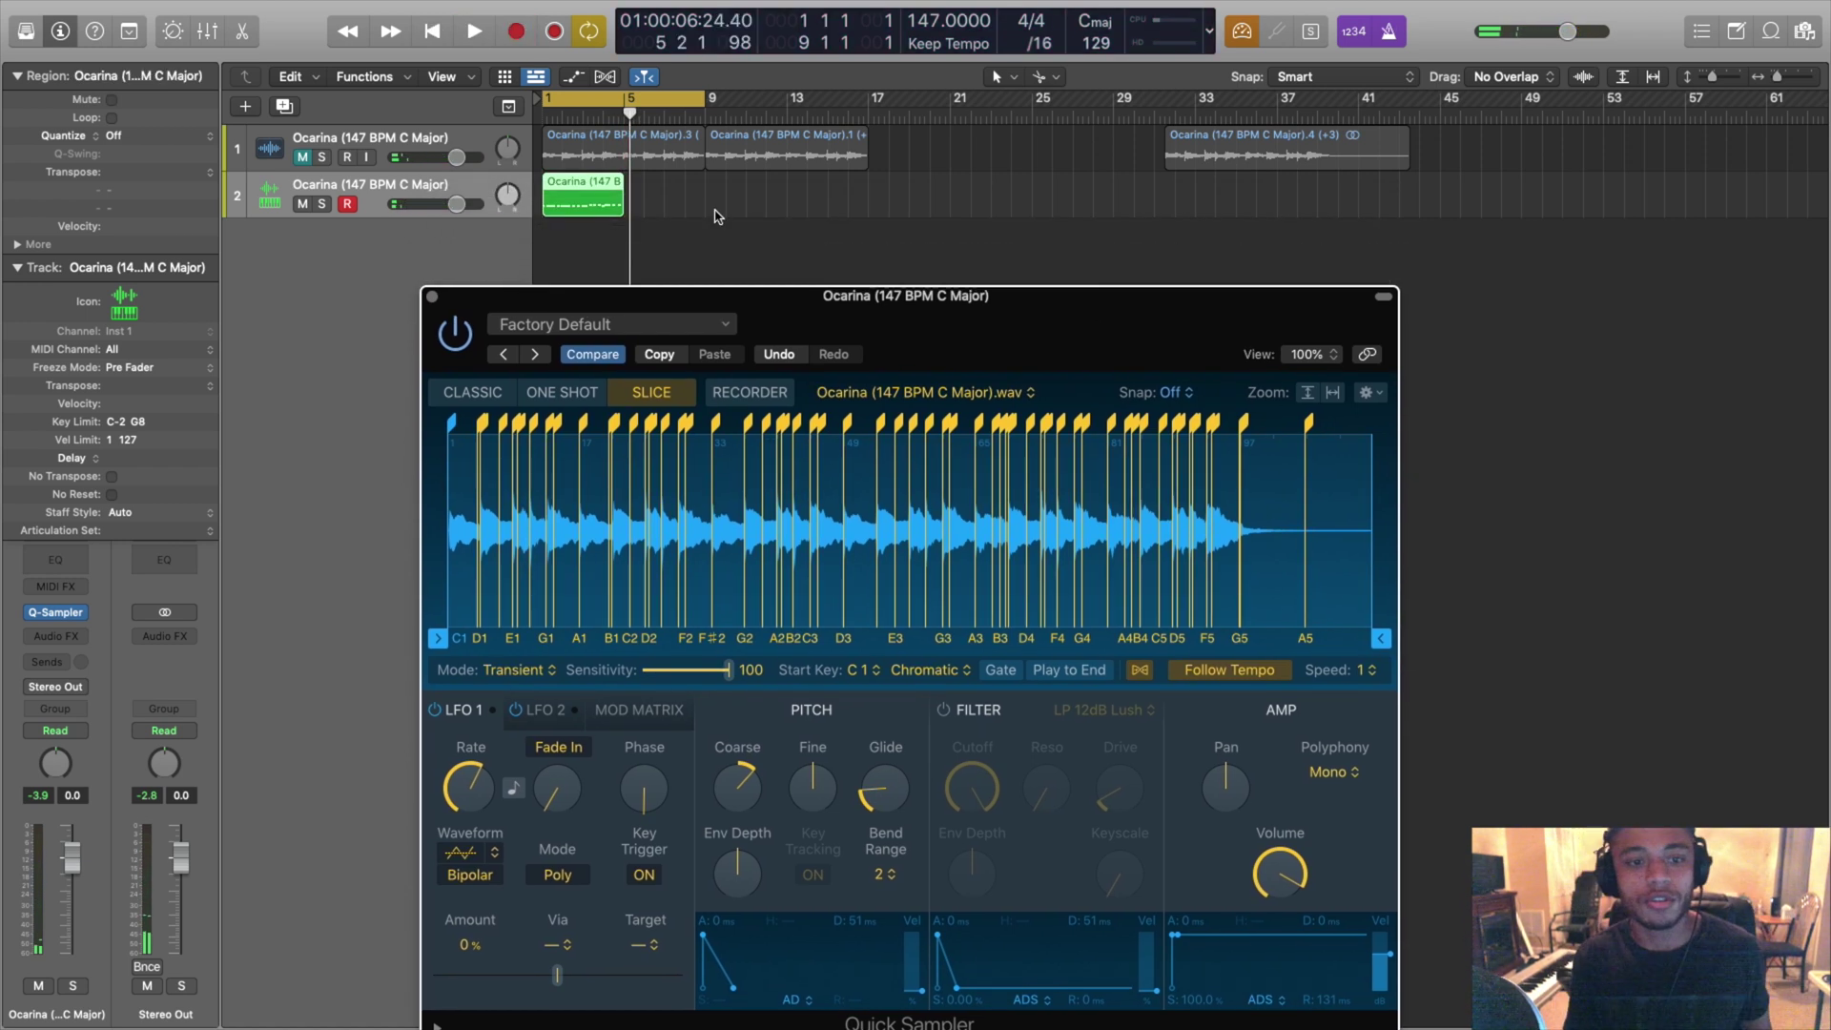
double_click(607, 210)
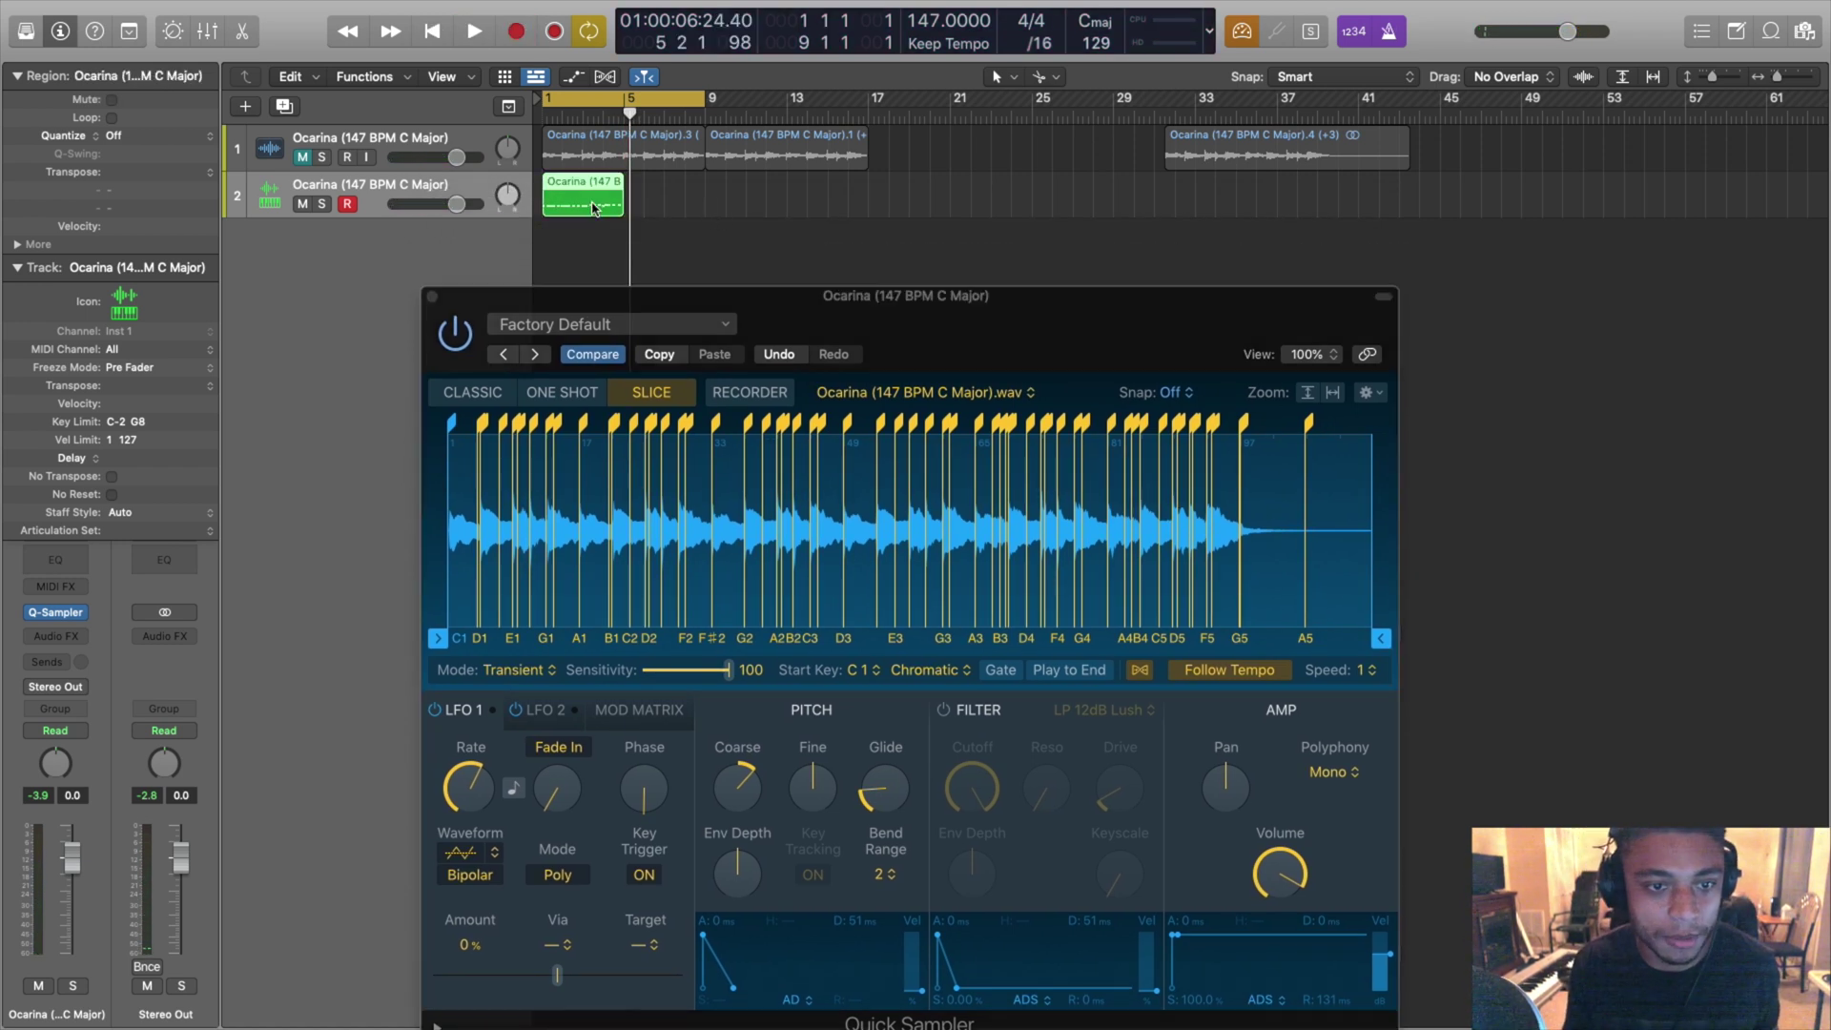
click(431, 297)
key(Return)
key(space)
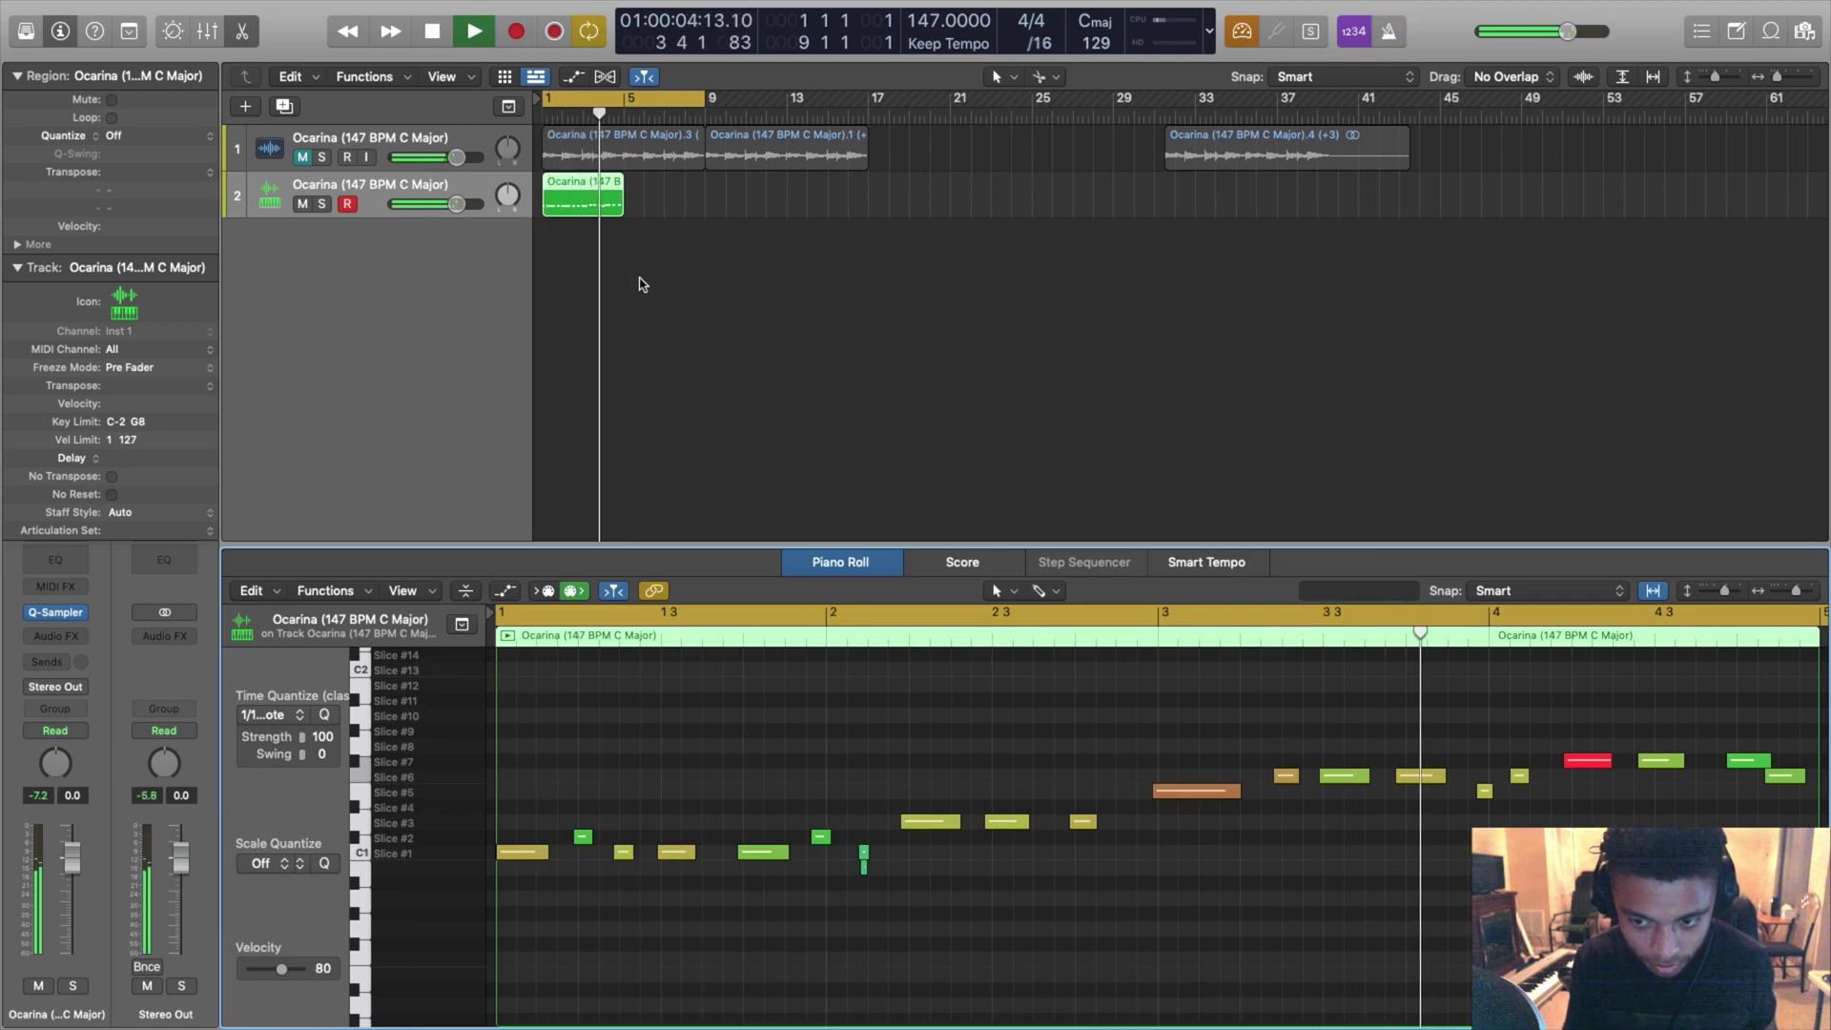
Step: Stop playback, move the playhead back near the start, and show the Mixer instead of the Piano Roll
key(space)
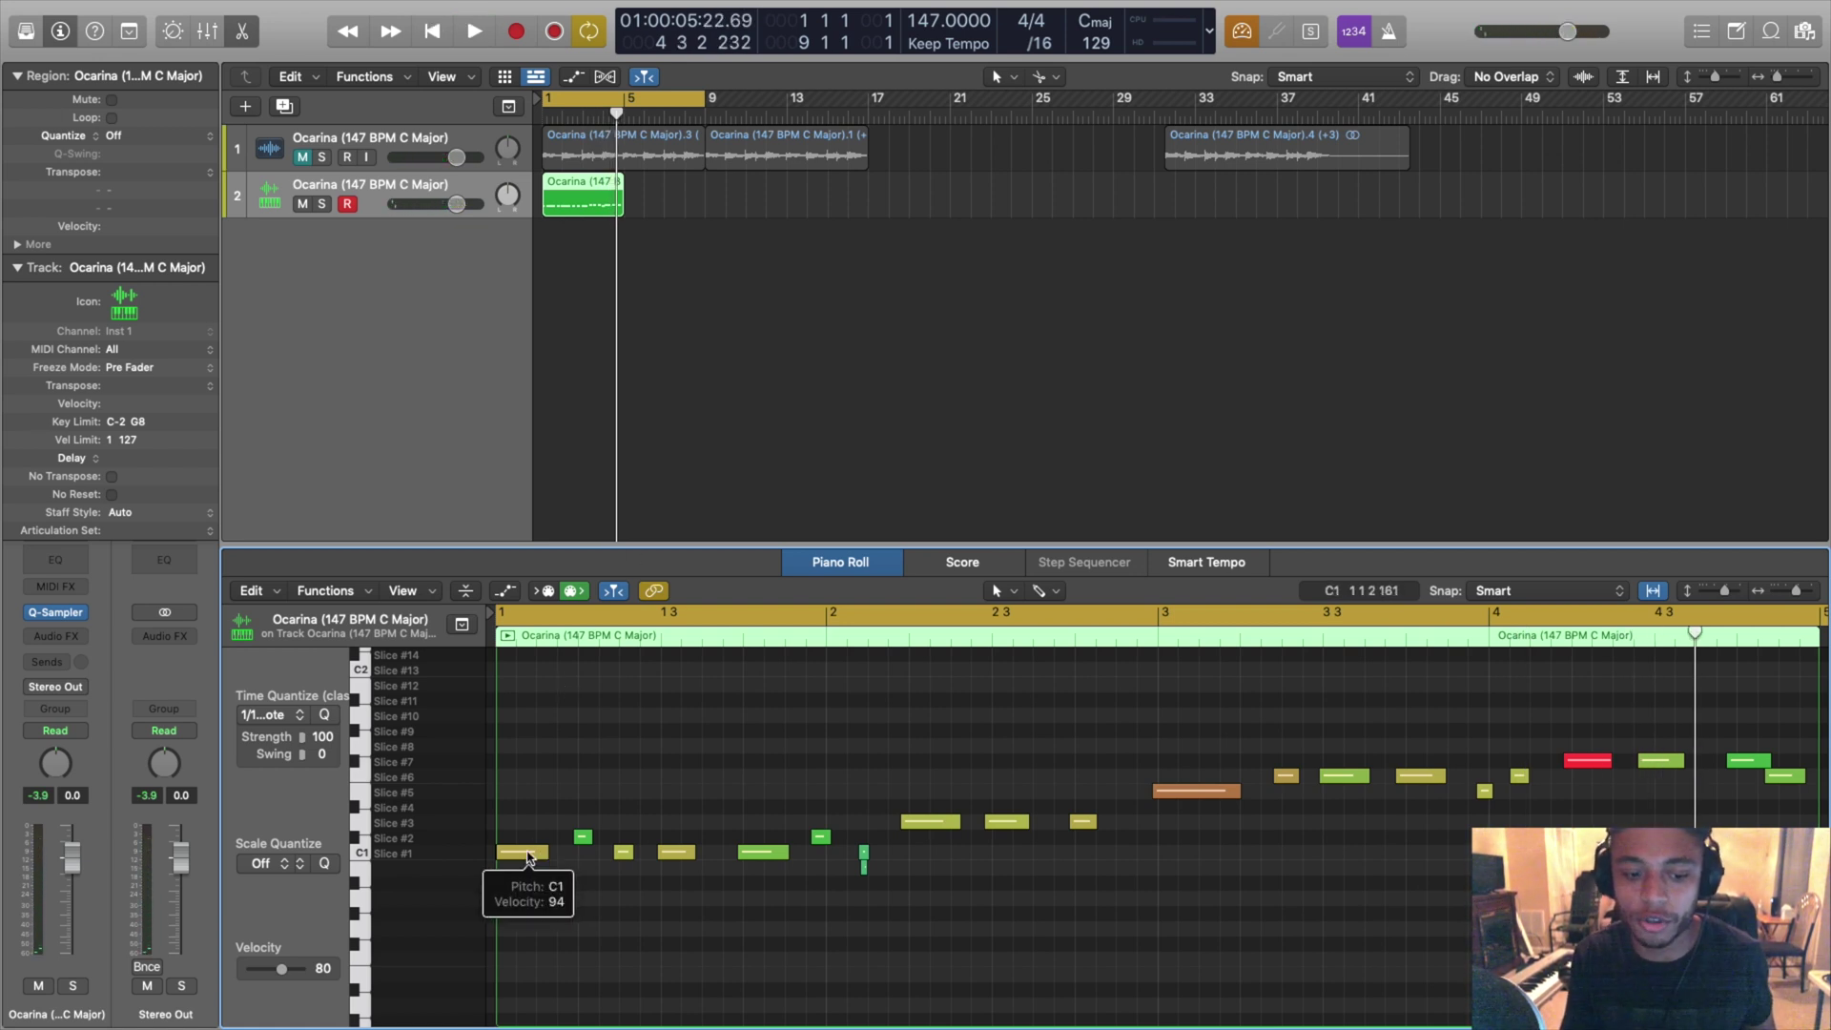
key(Right)
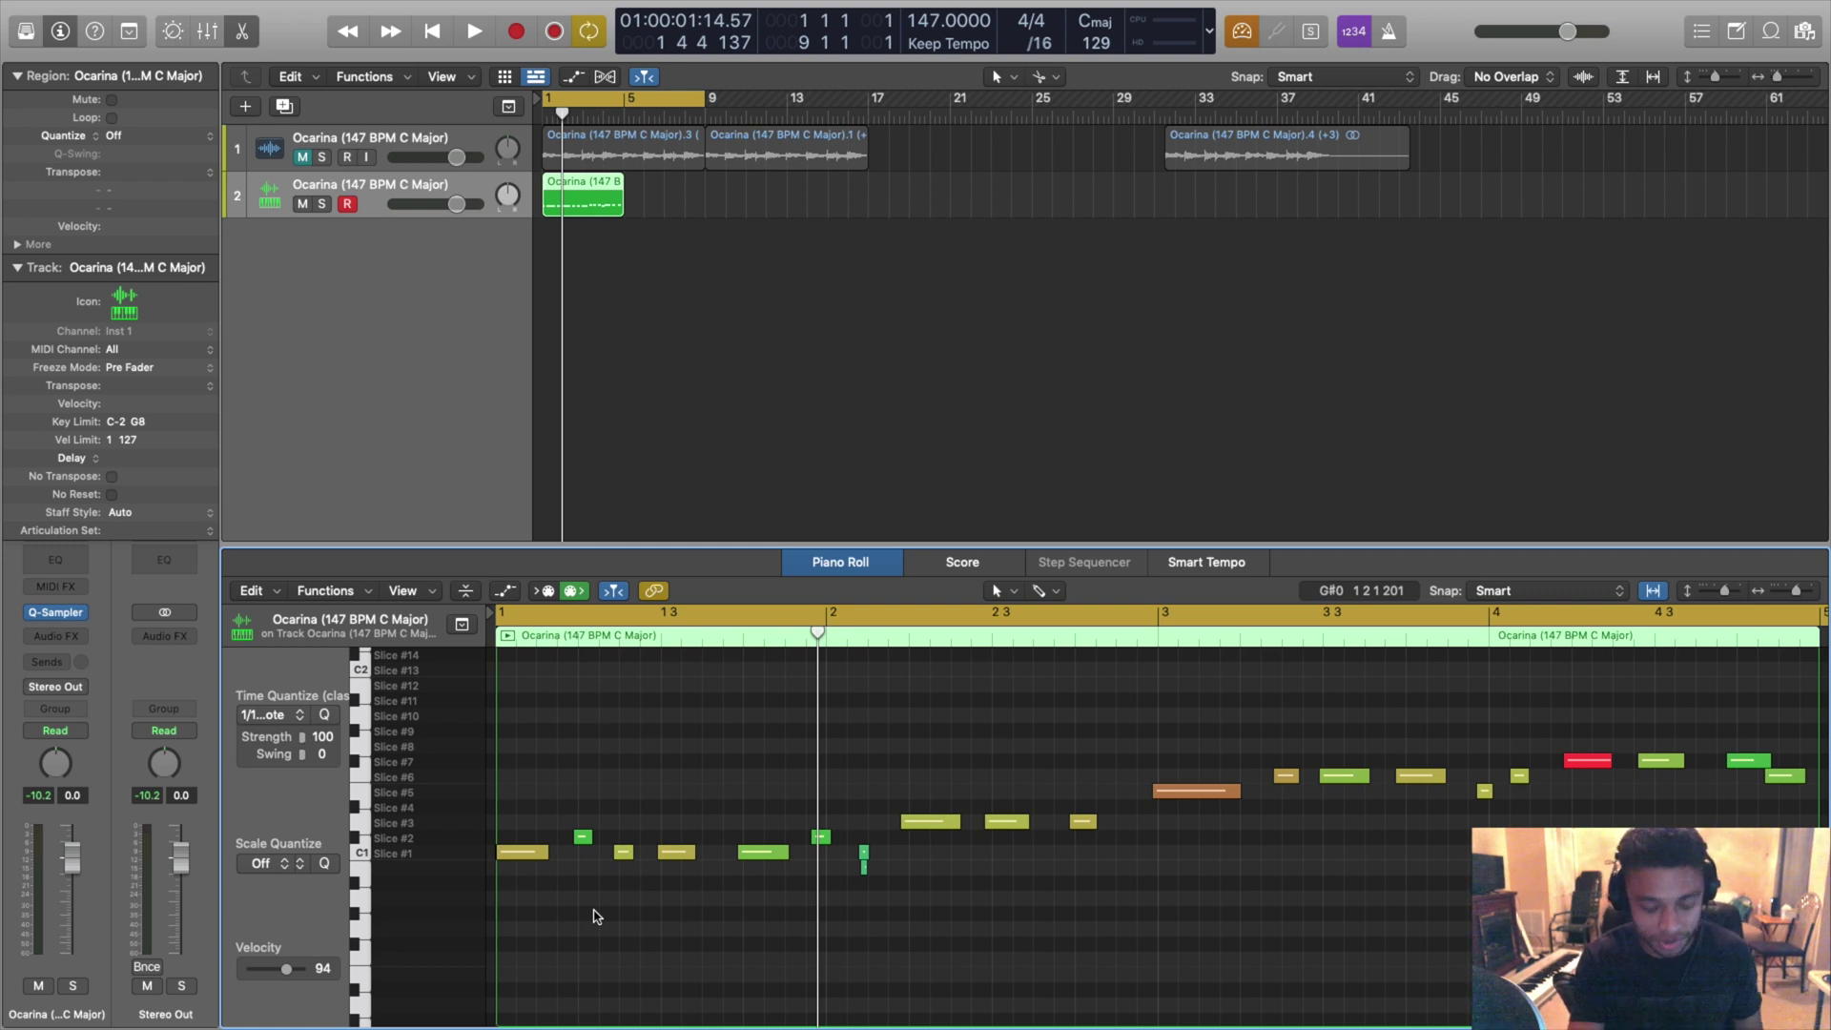
key(x)
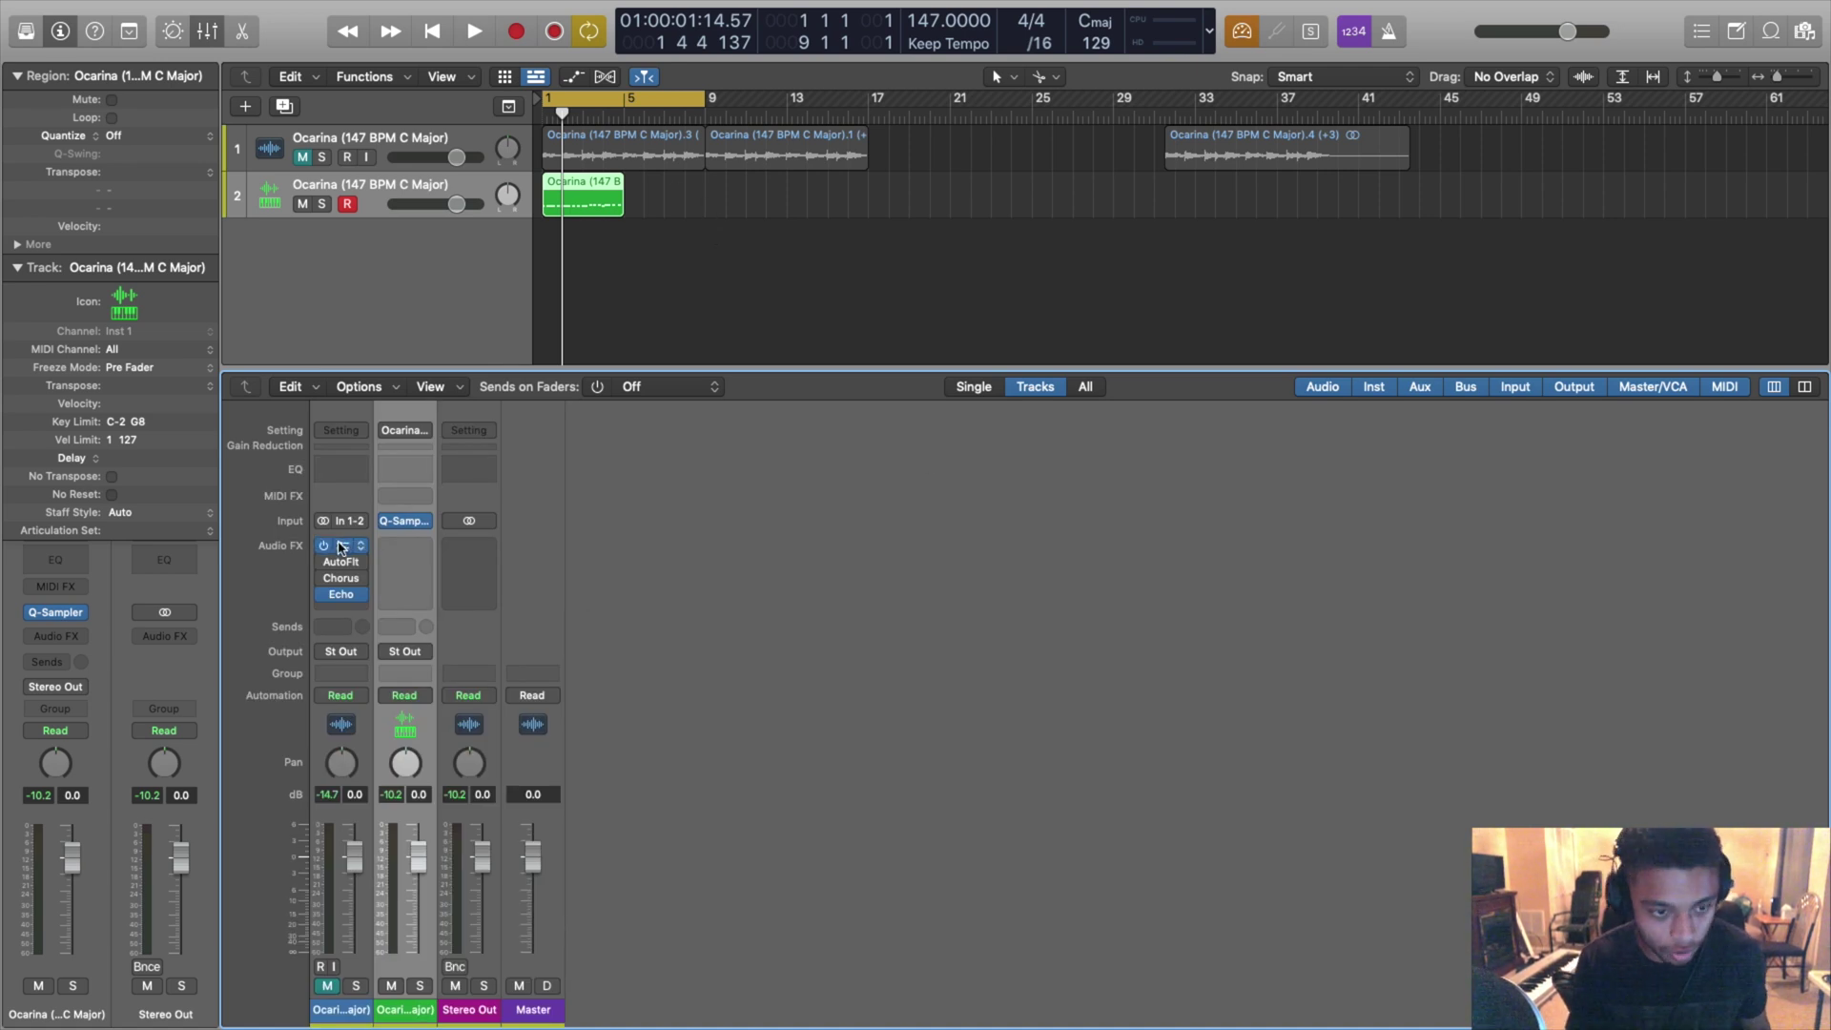
Step: Copy RC-20 and Echo from ocarina channel 1 onto the sampler channel, bypass its Echo, and close the Mixer
drag(341, 546, 405, 545)
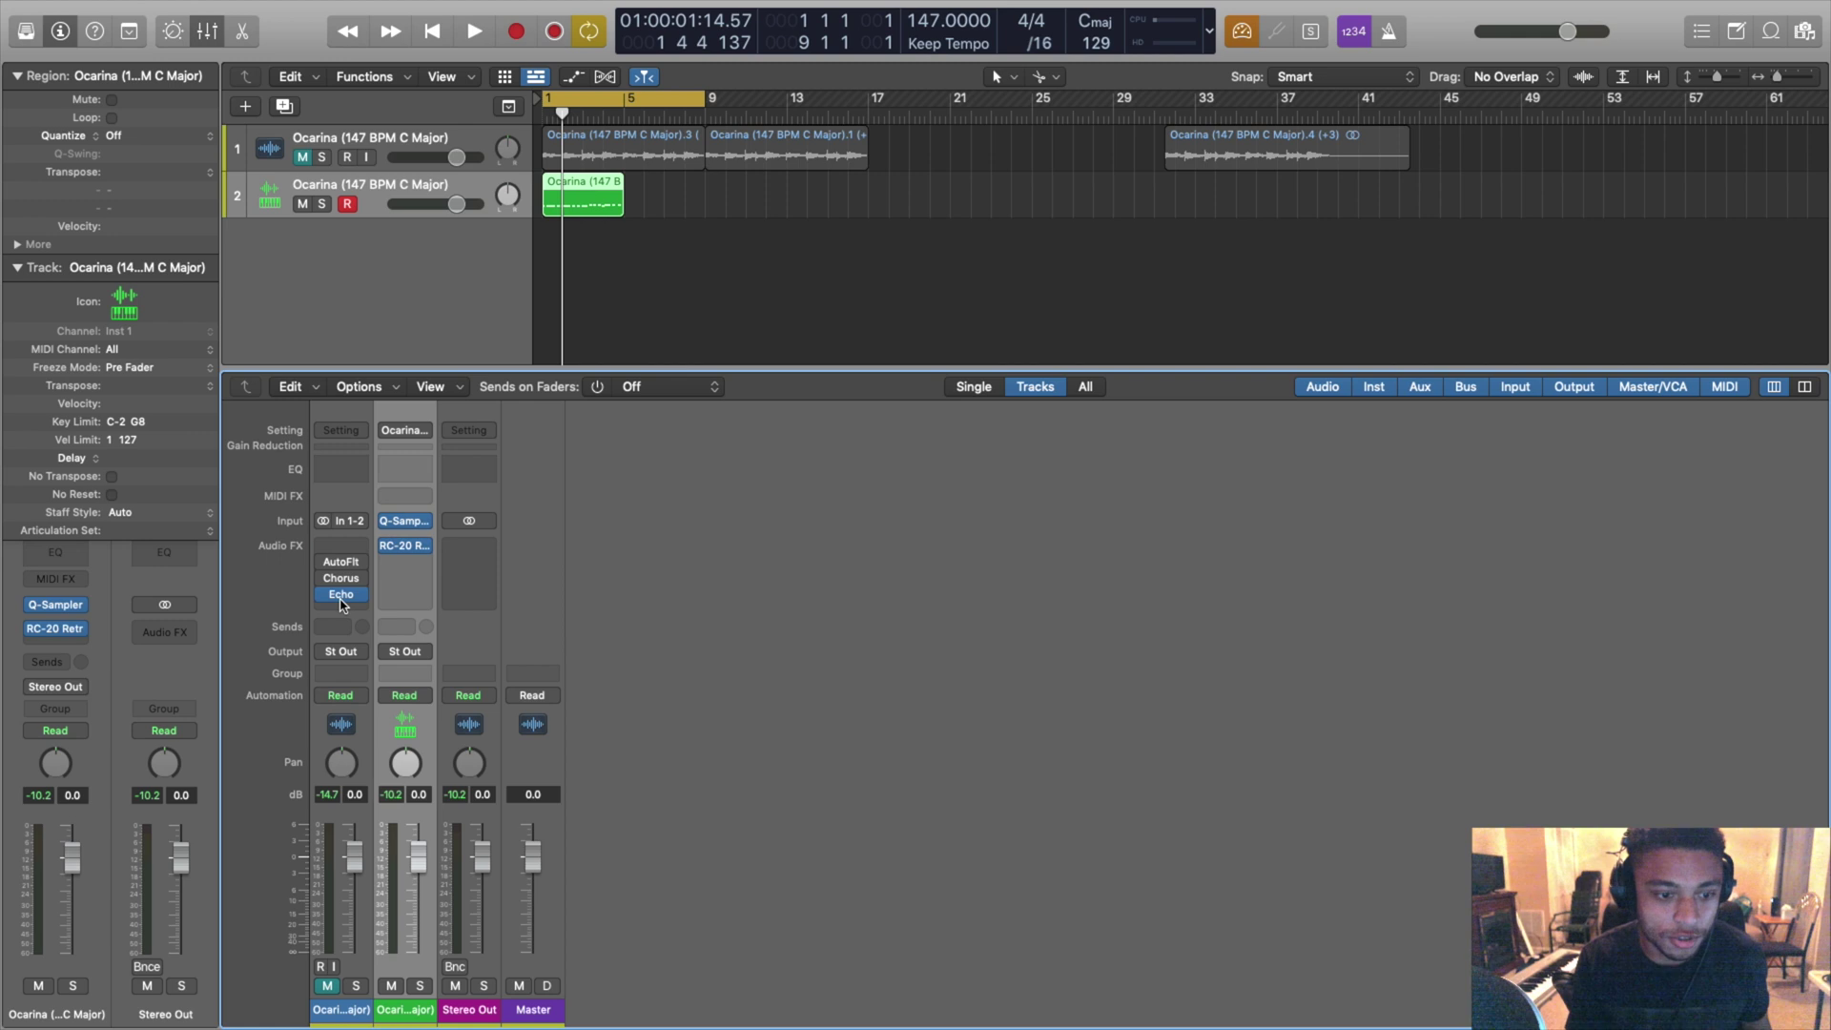
drag(340, 599, 398, 596)
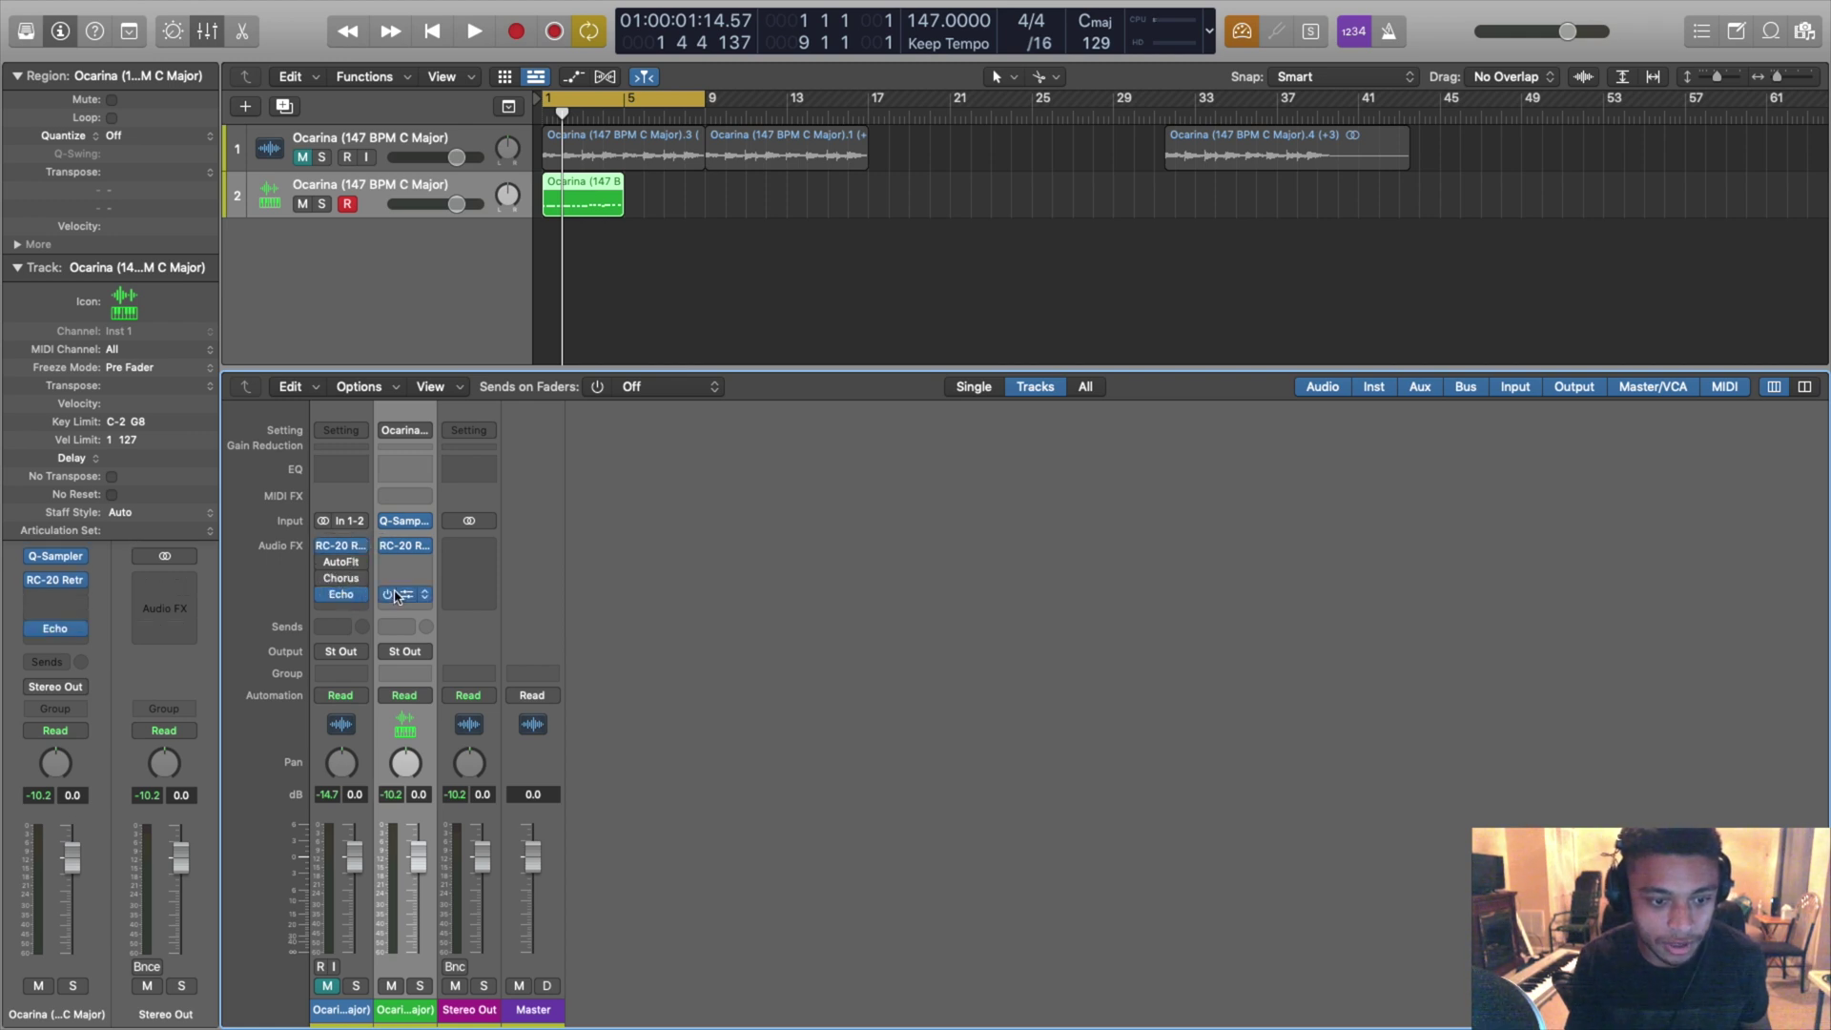
key(space)
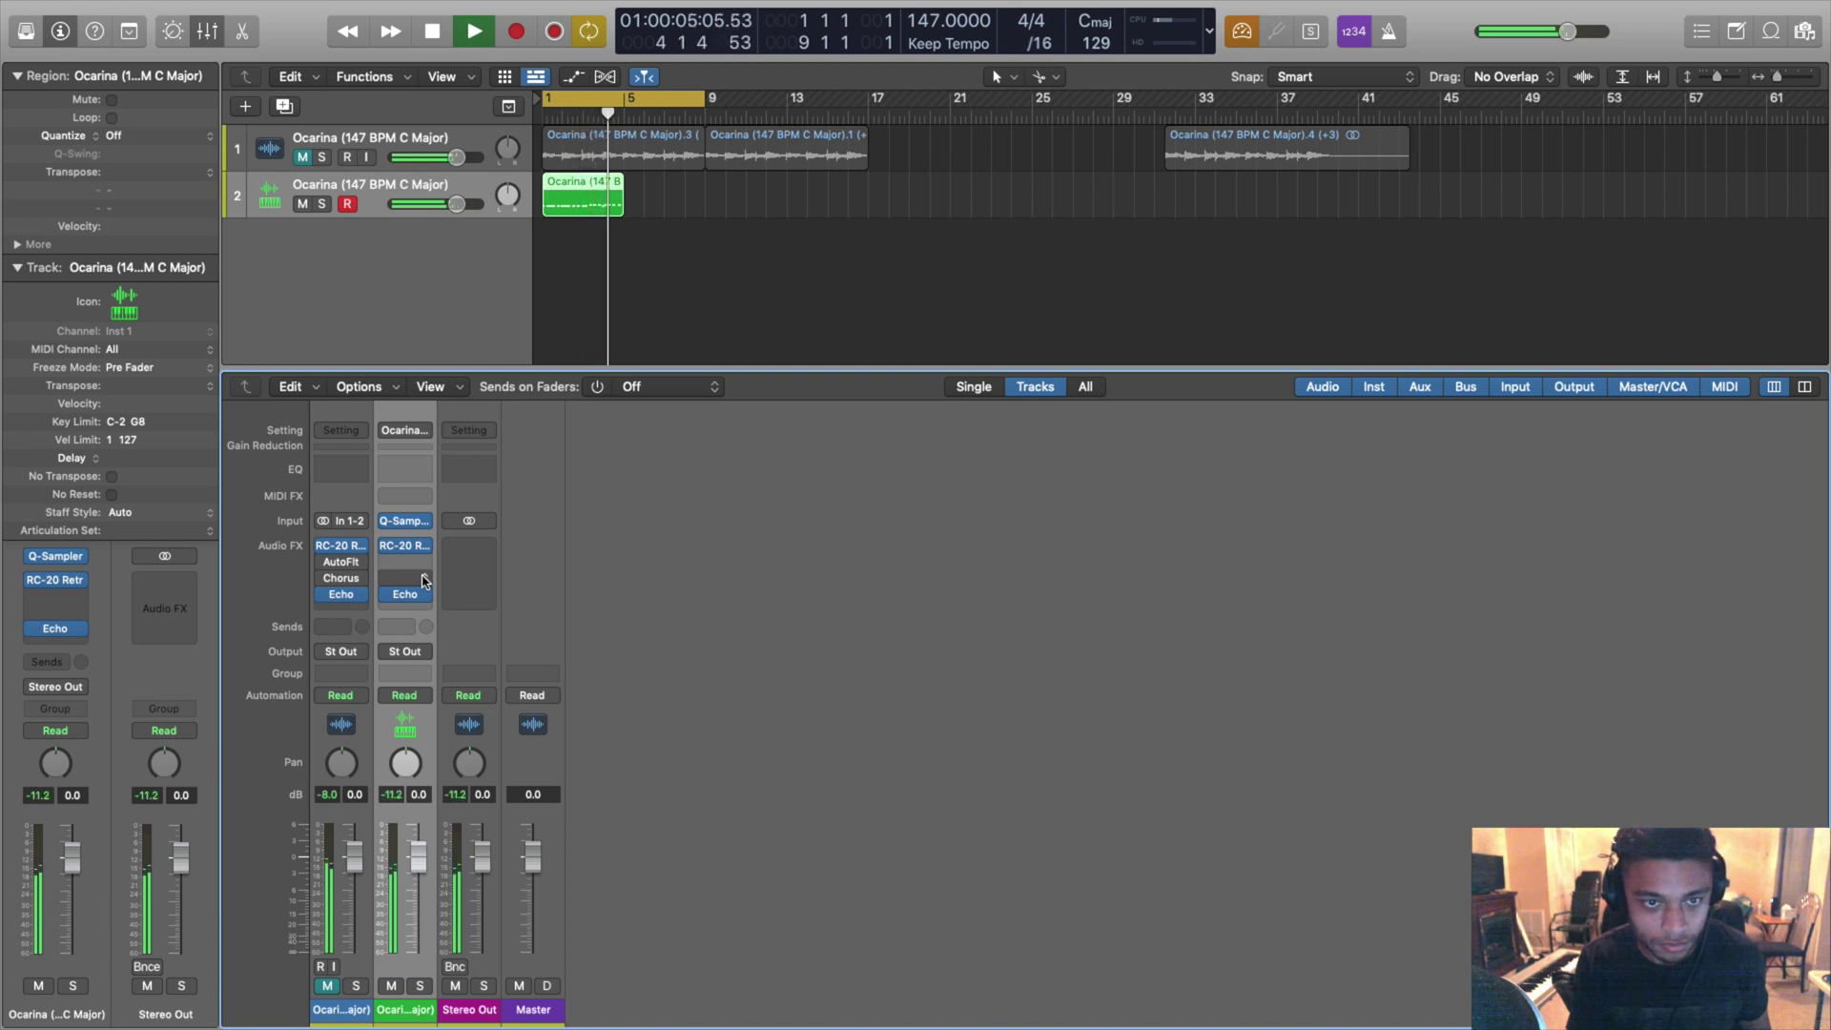
key(space)
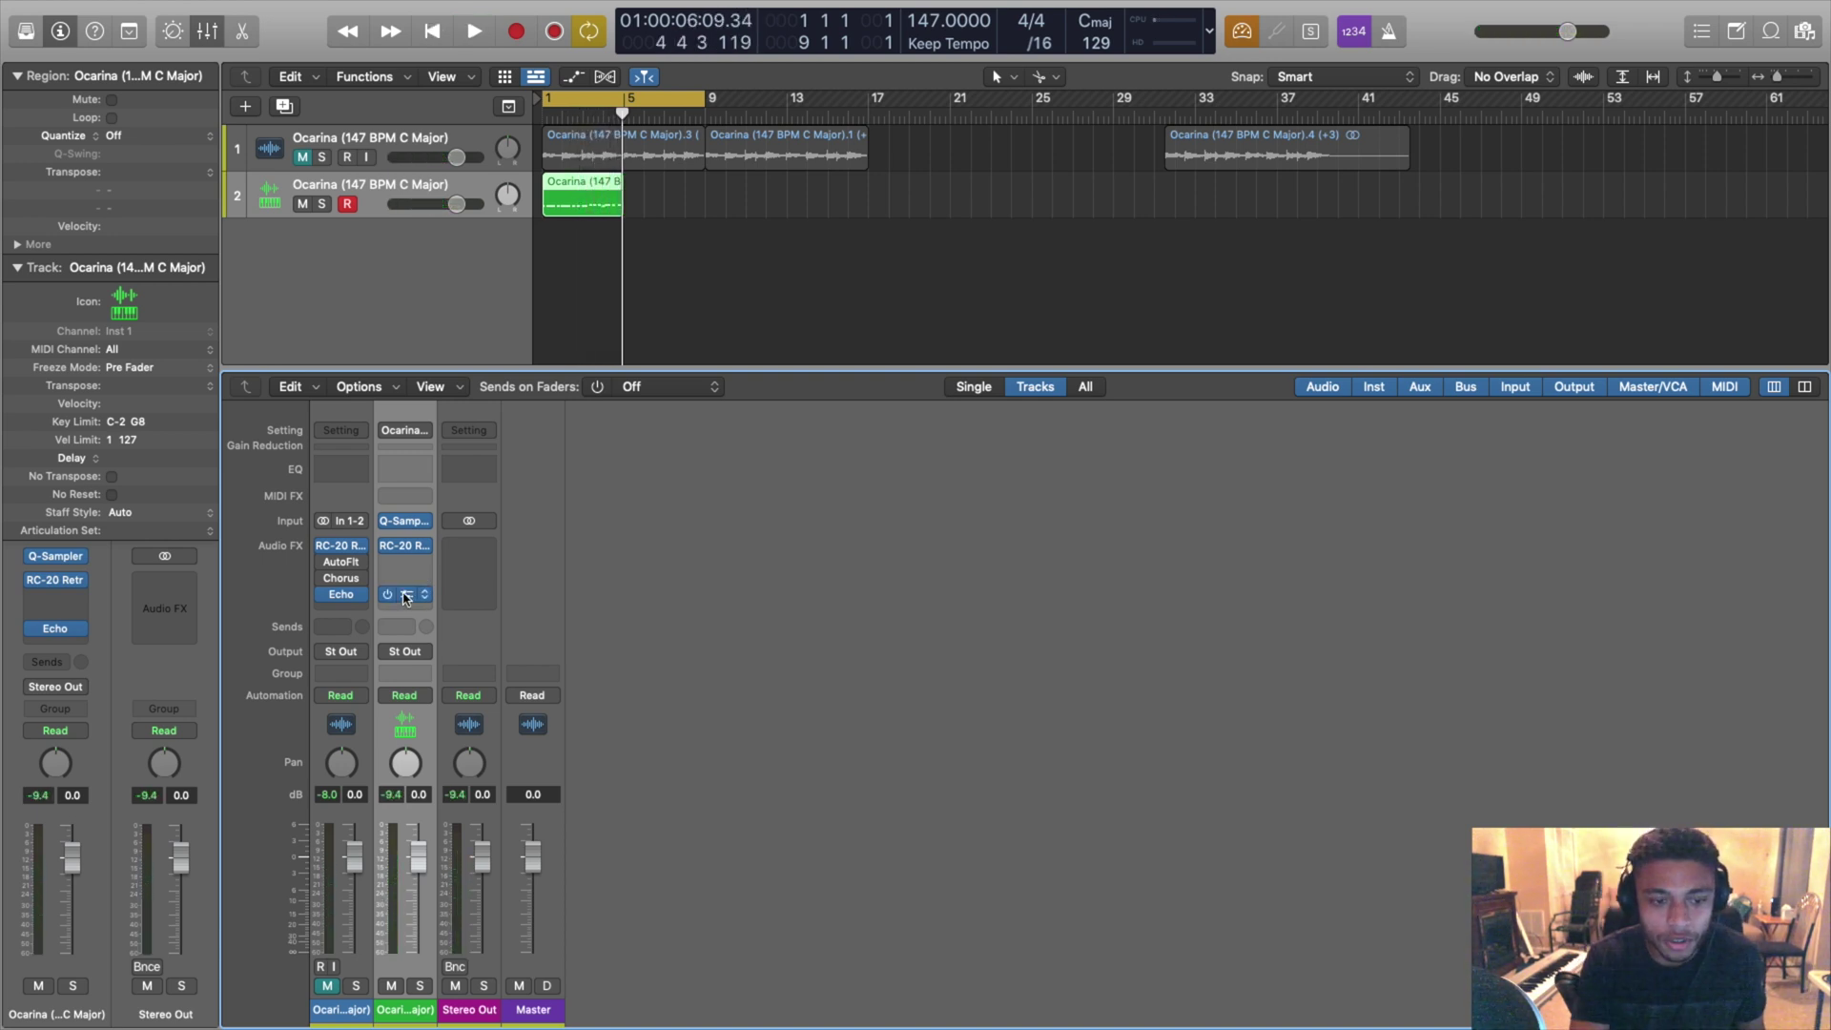
click(387, 594)
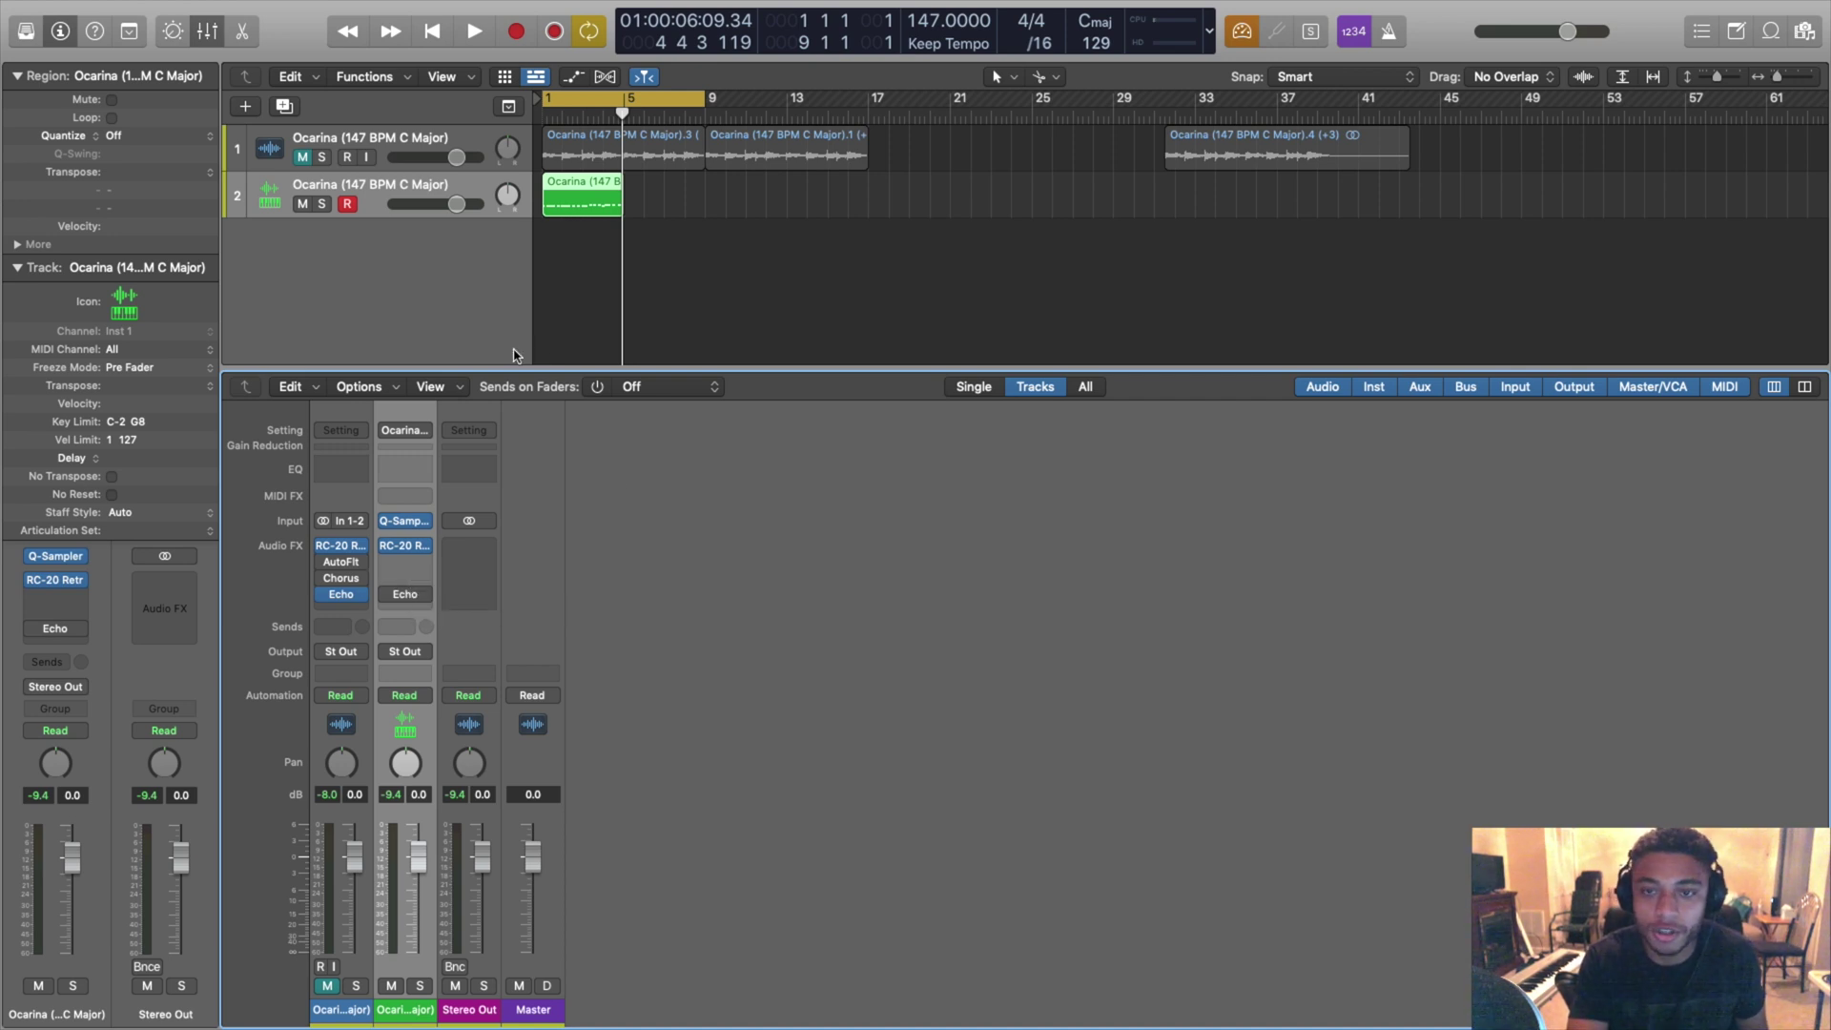
key(x)
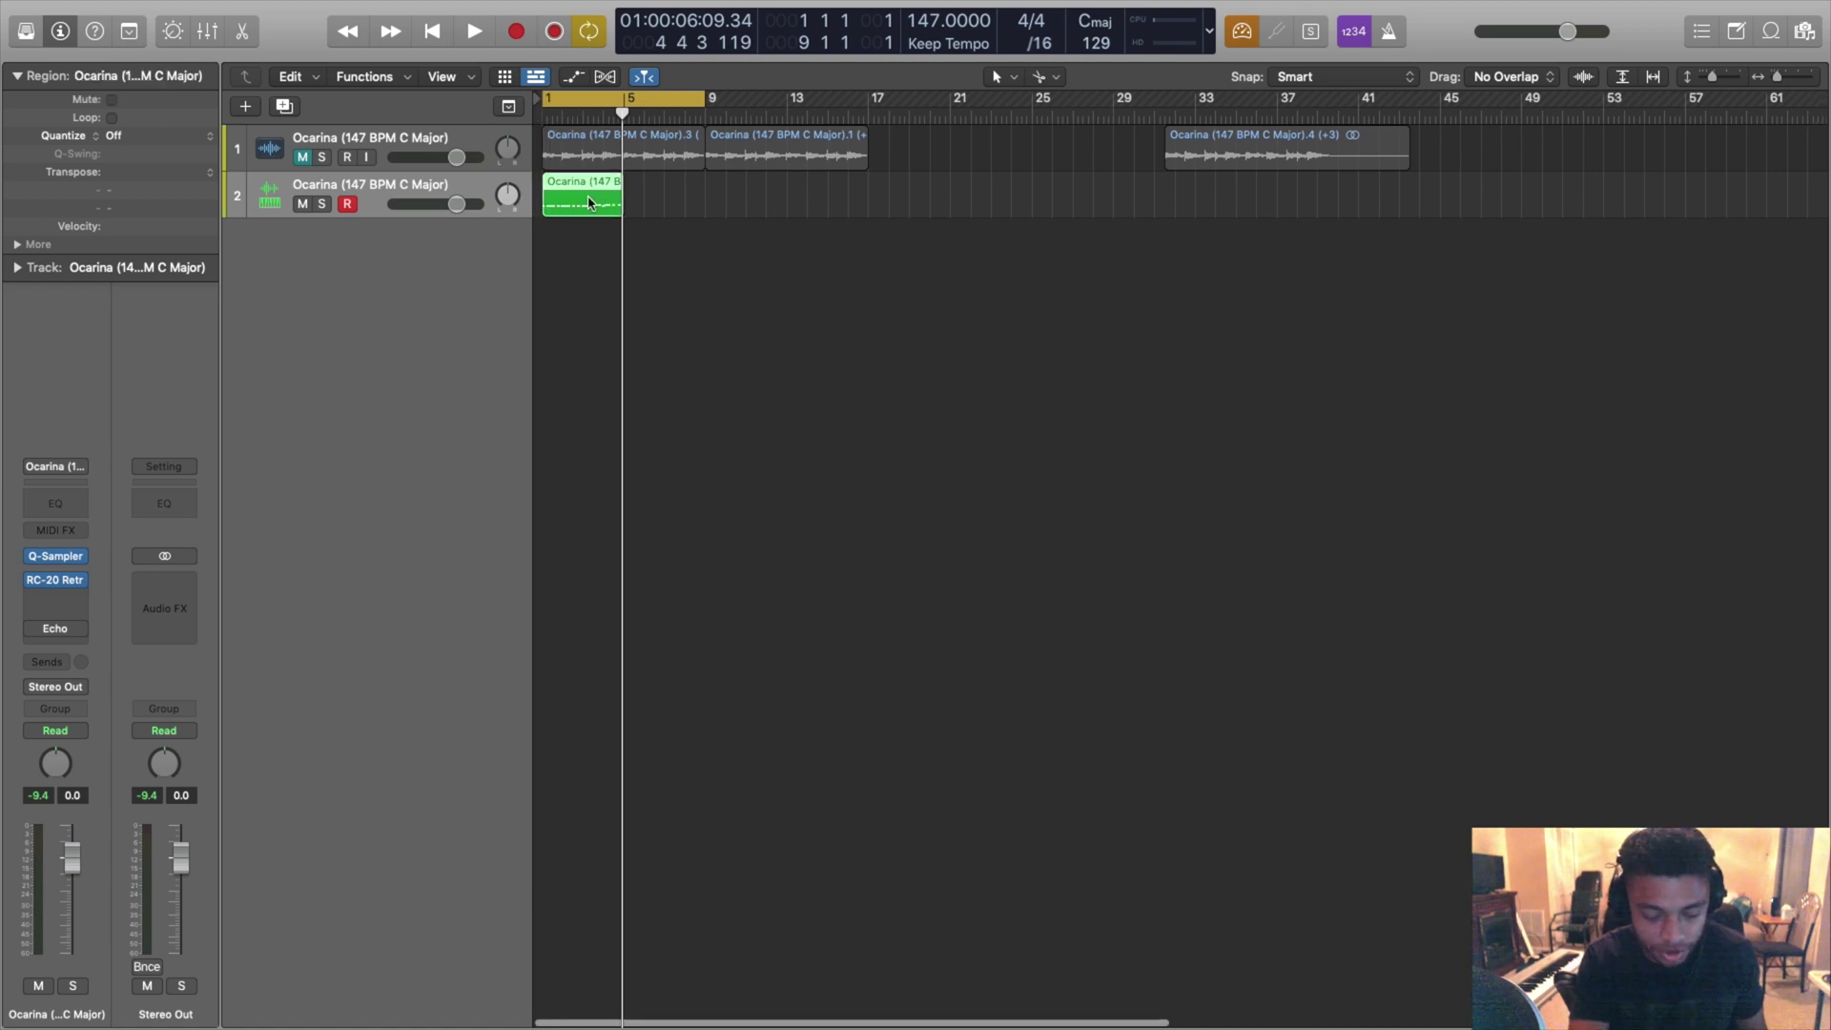
Step: Repeat the chop region and create an Insert 2 Bypass automation lane for RC-20
key(super+r)
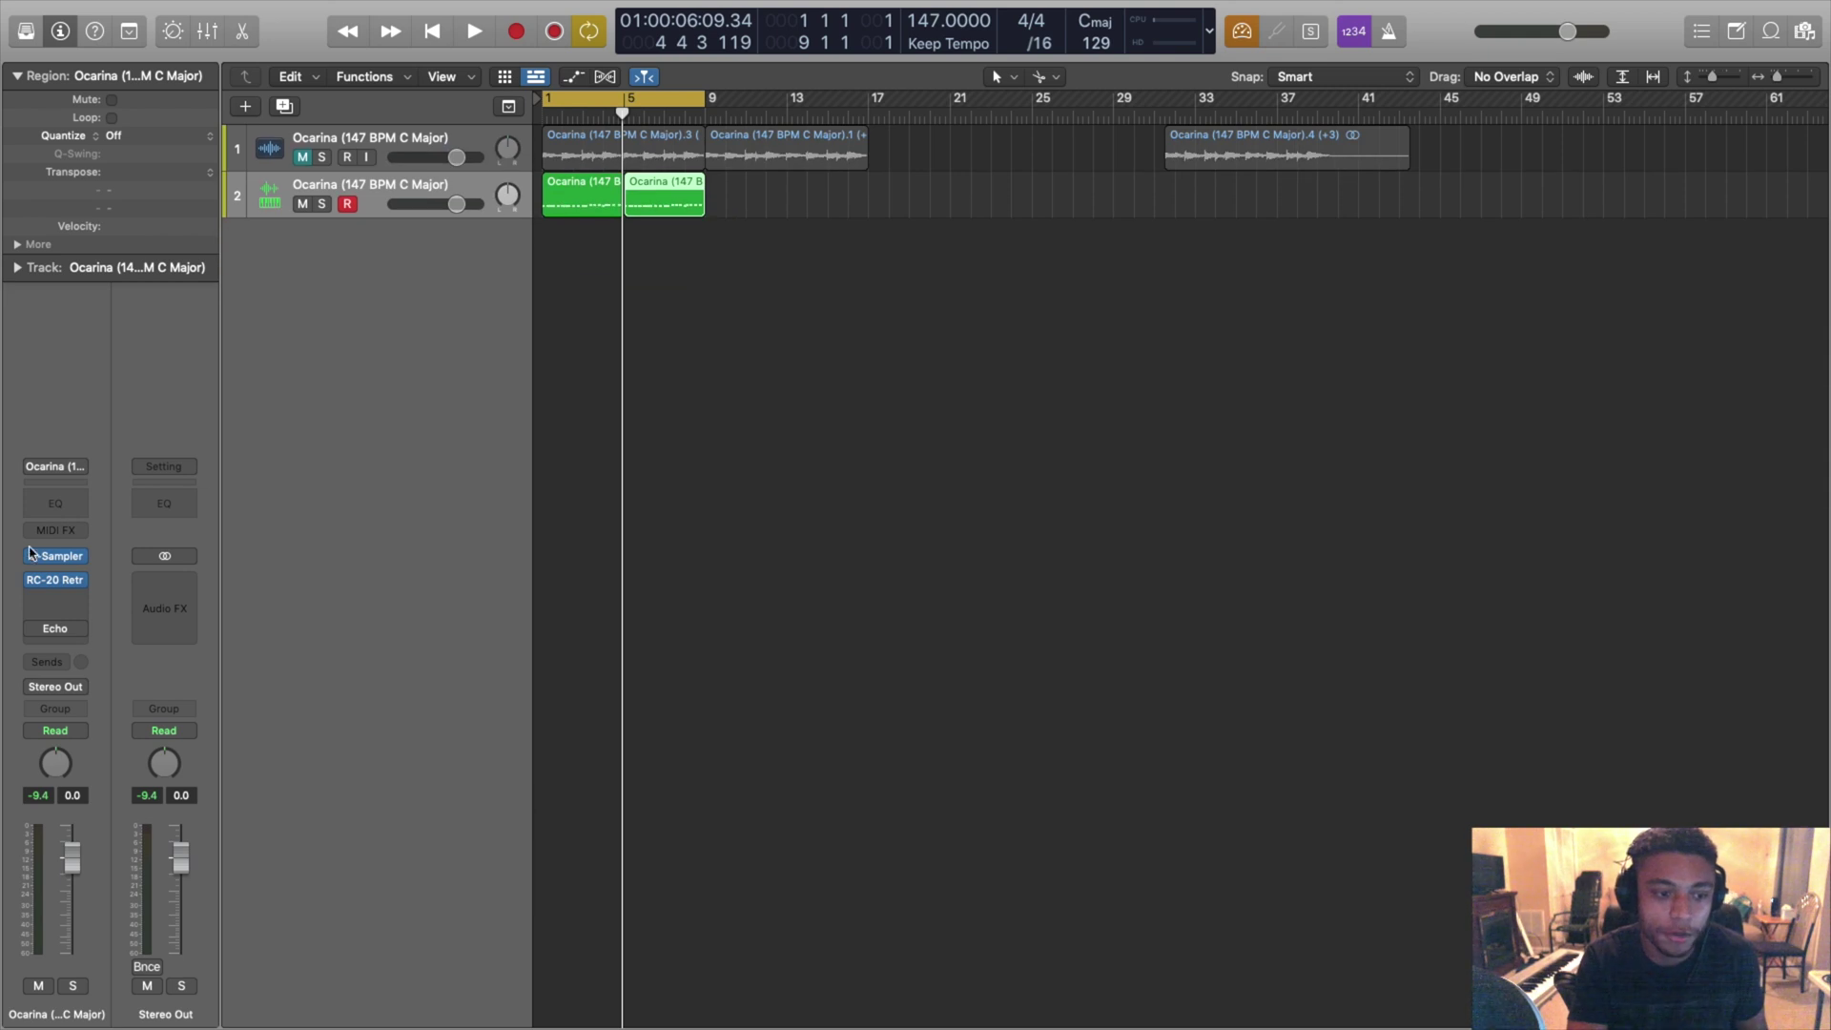
mouse_move(39, 580)
key(a)
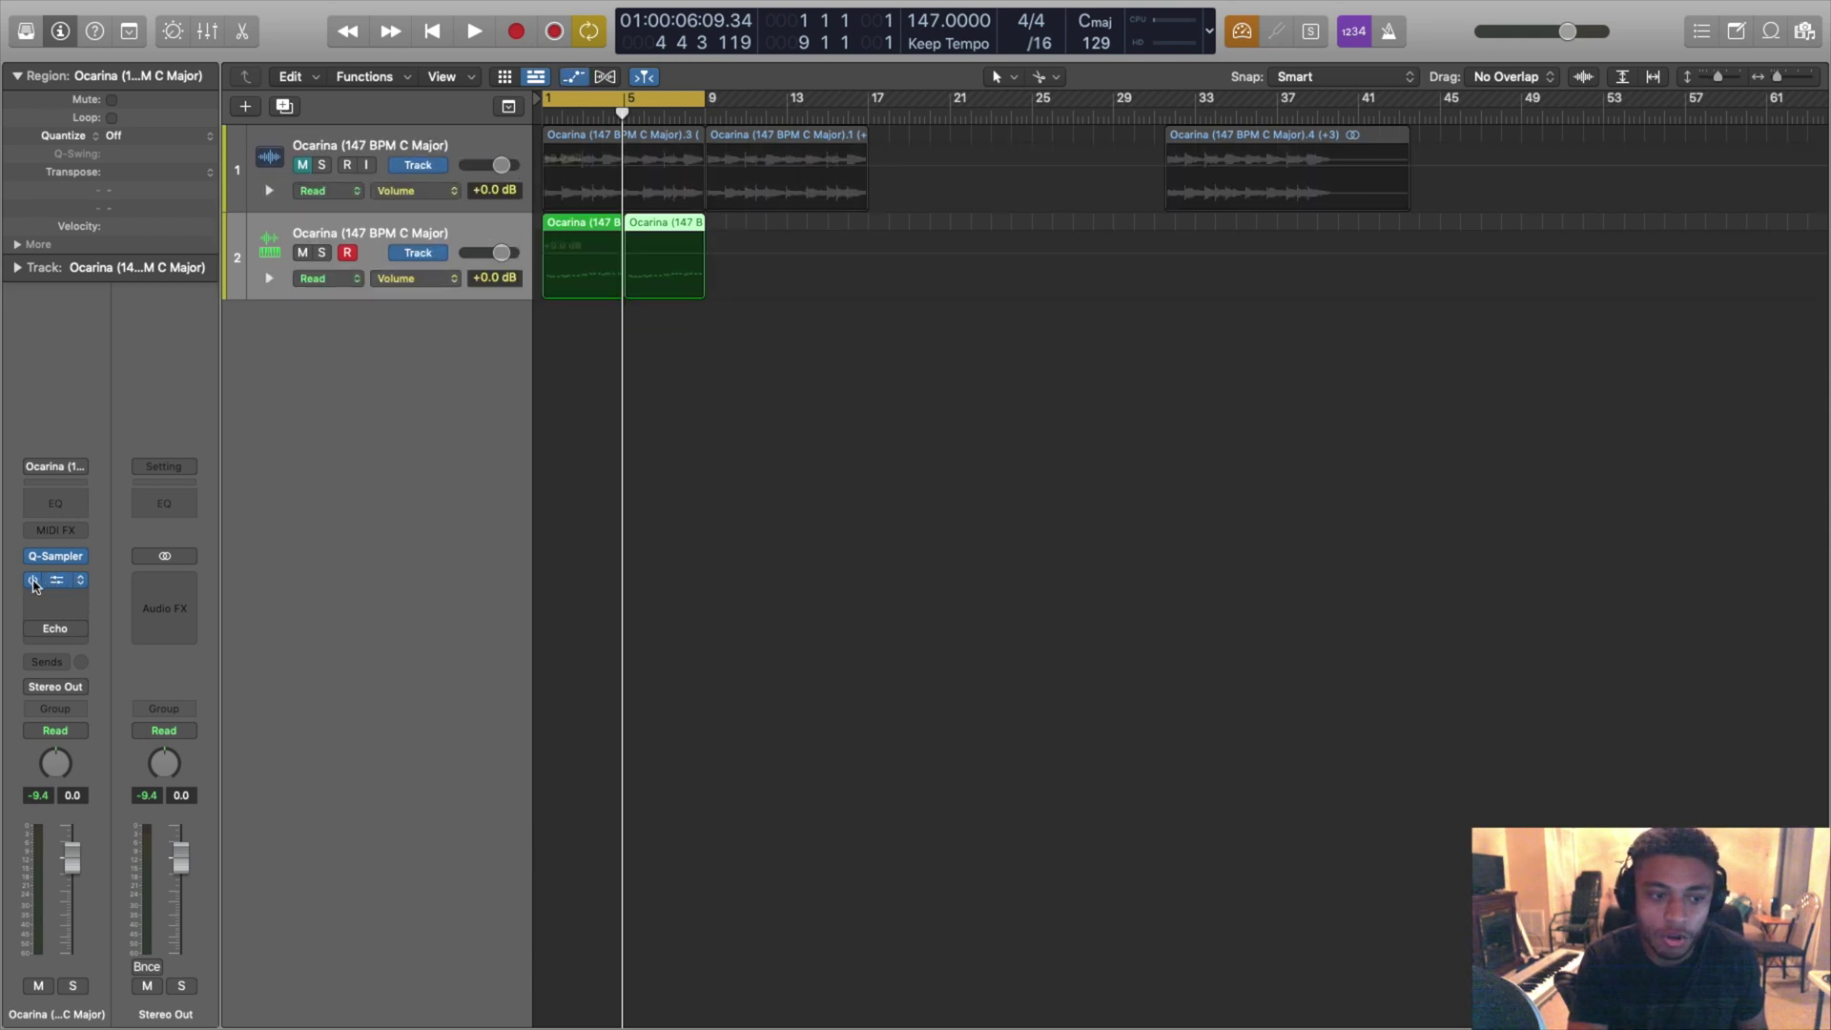
click(32, 580)
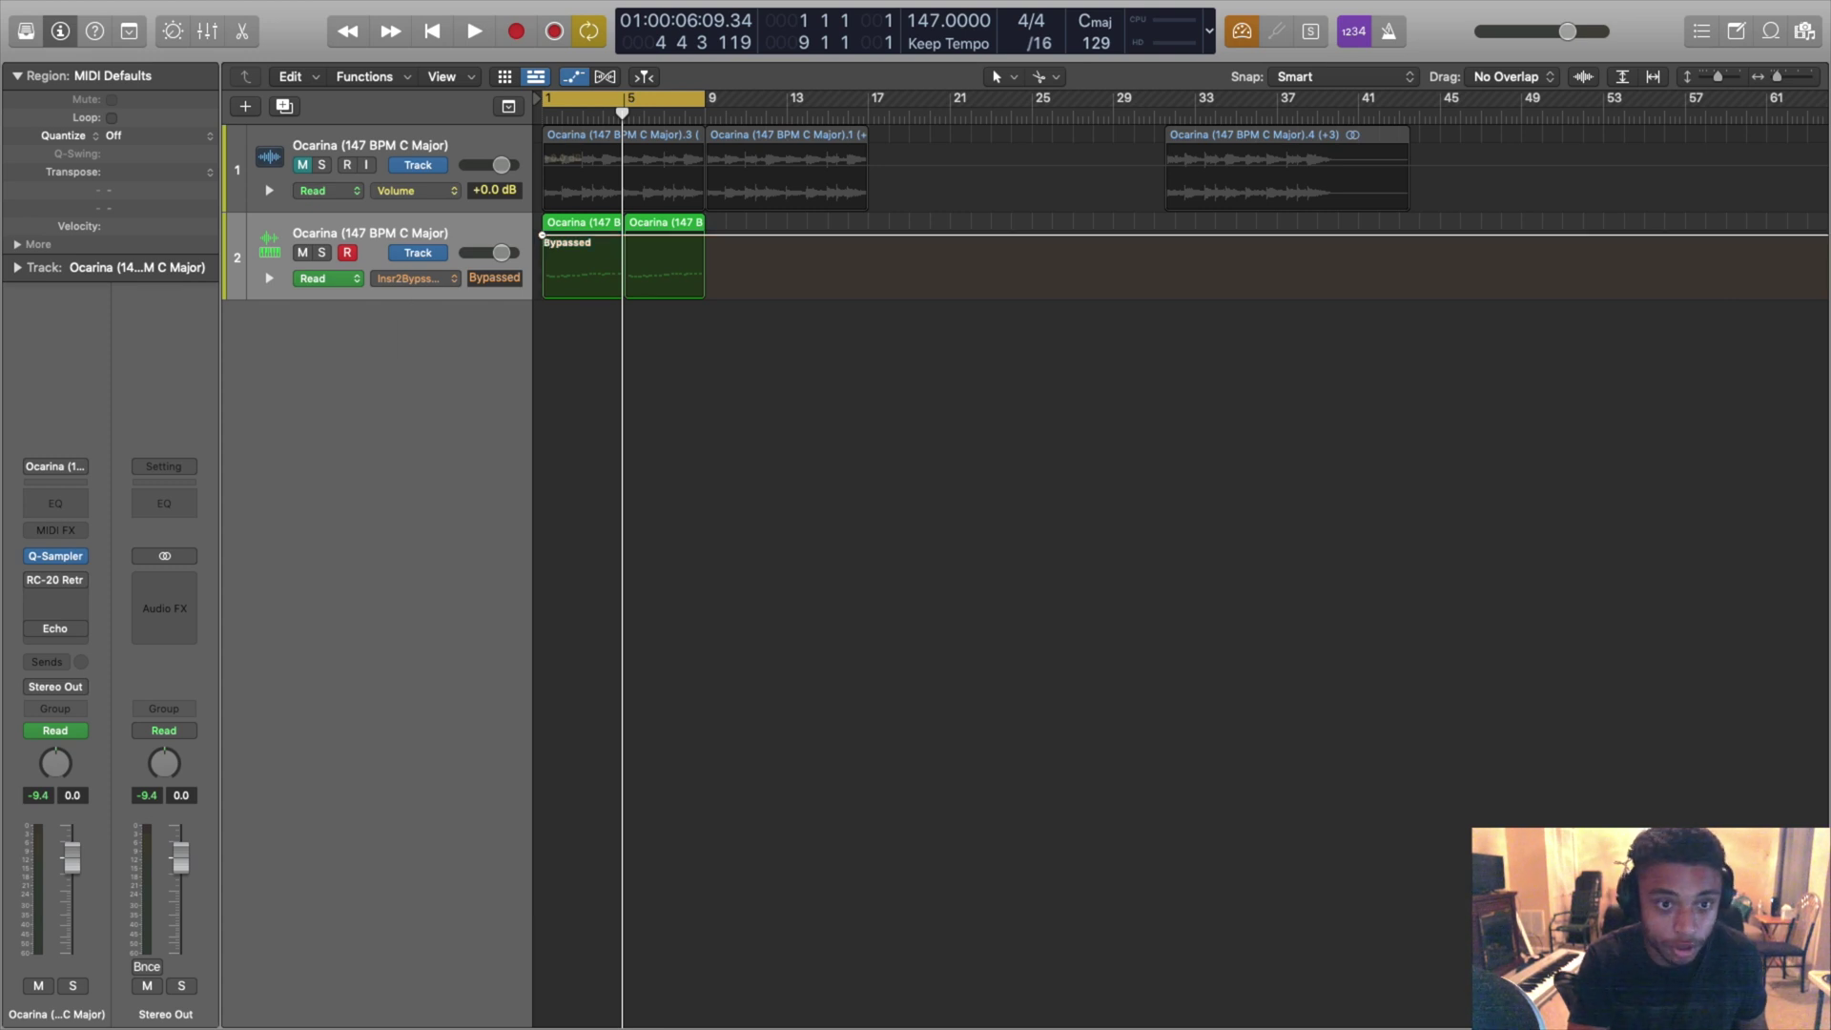
Step: Automate RC-20 to stay on until bar 5 and be bypassed after, then play back to check
click(625, 113)
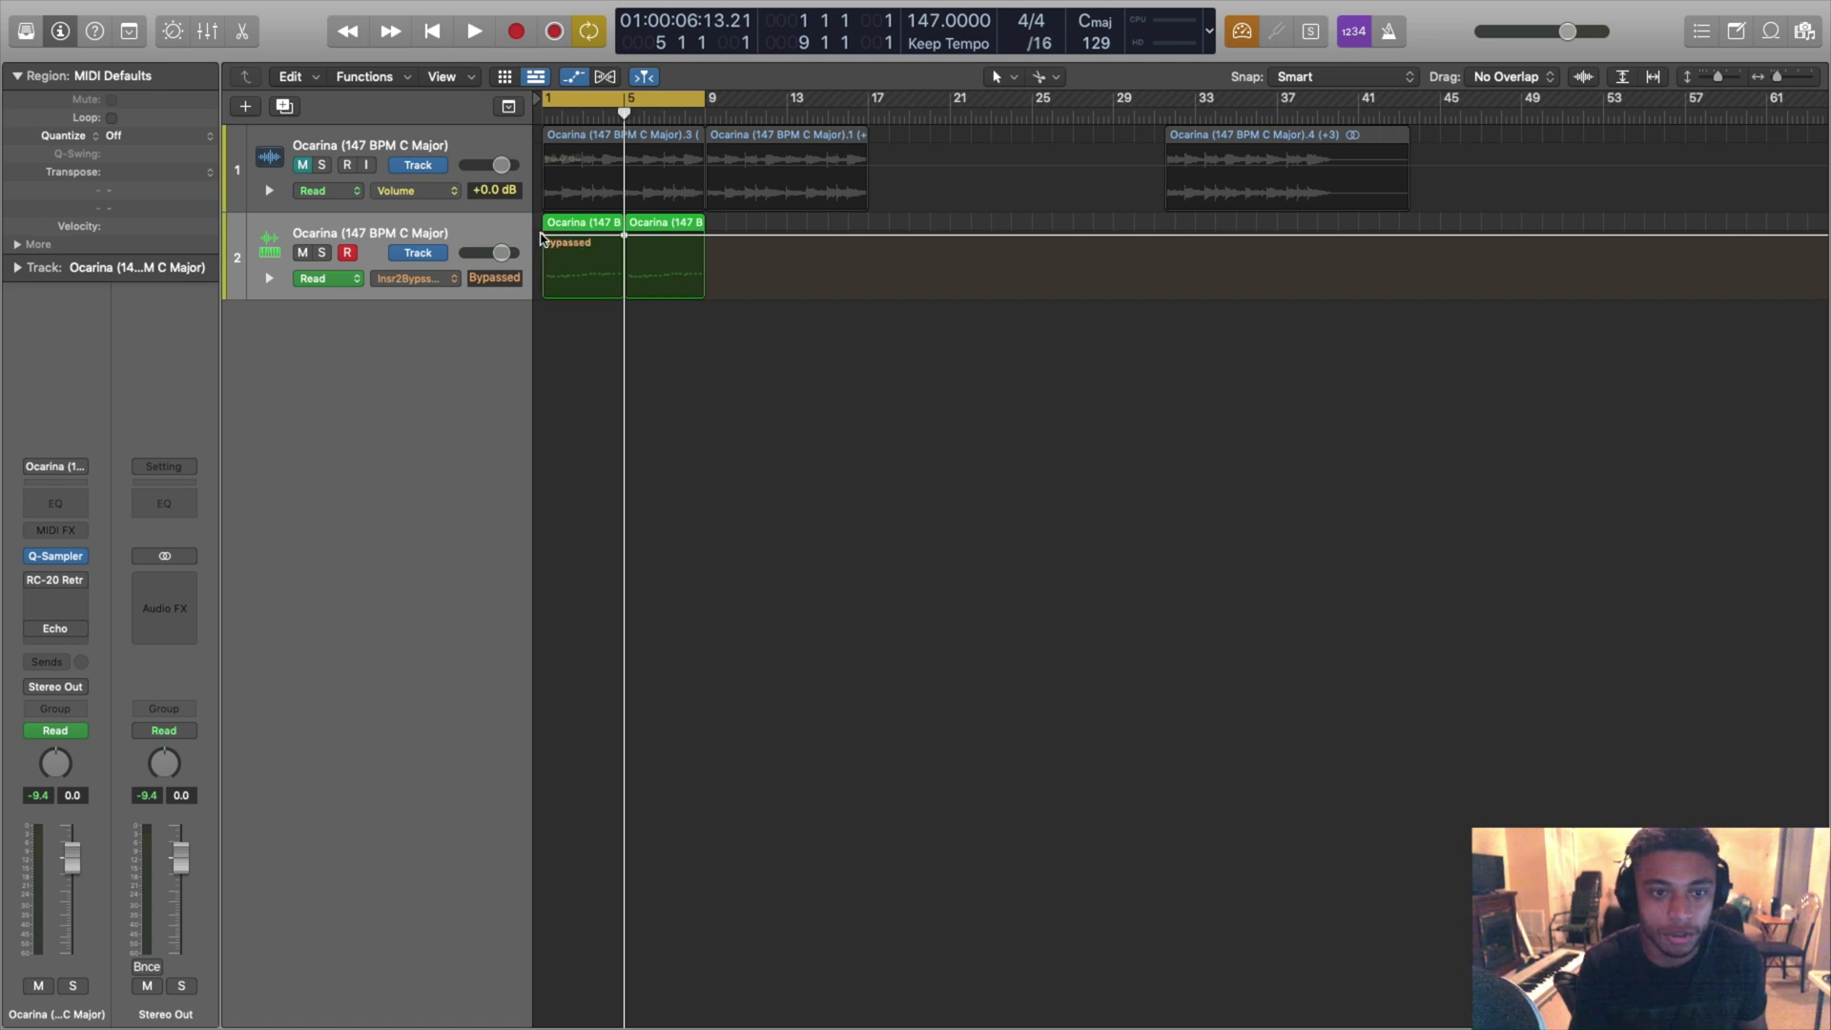
drag(539, 236, 542, 299)
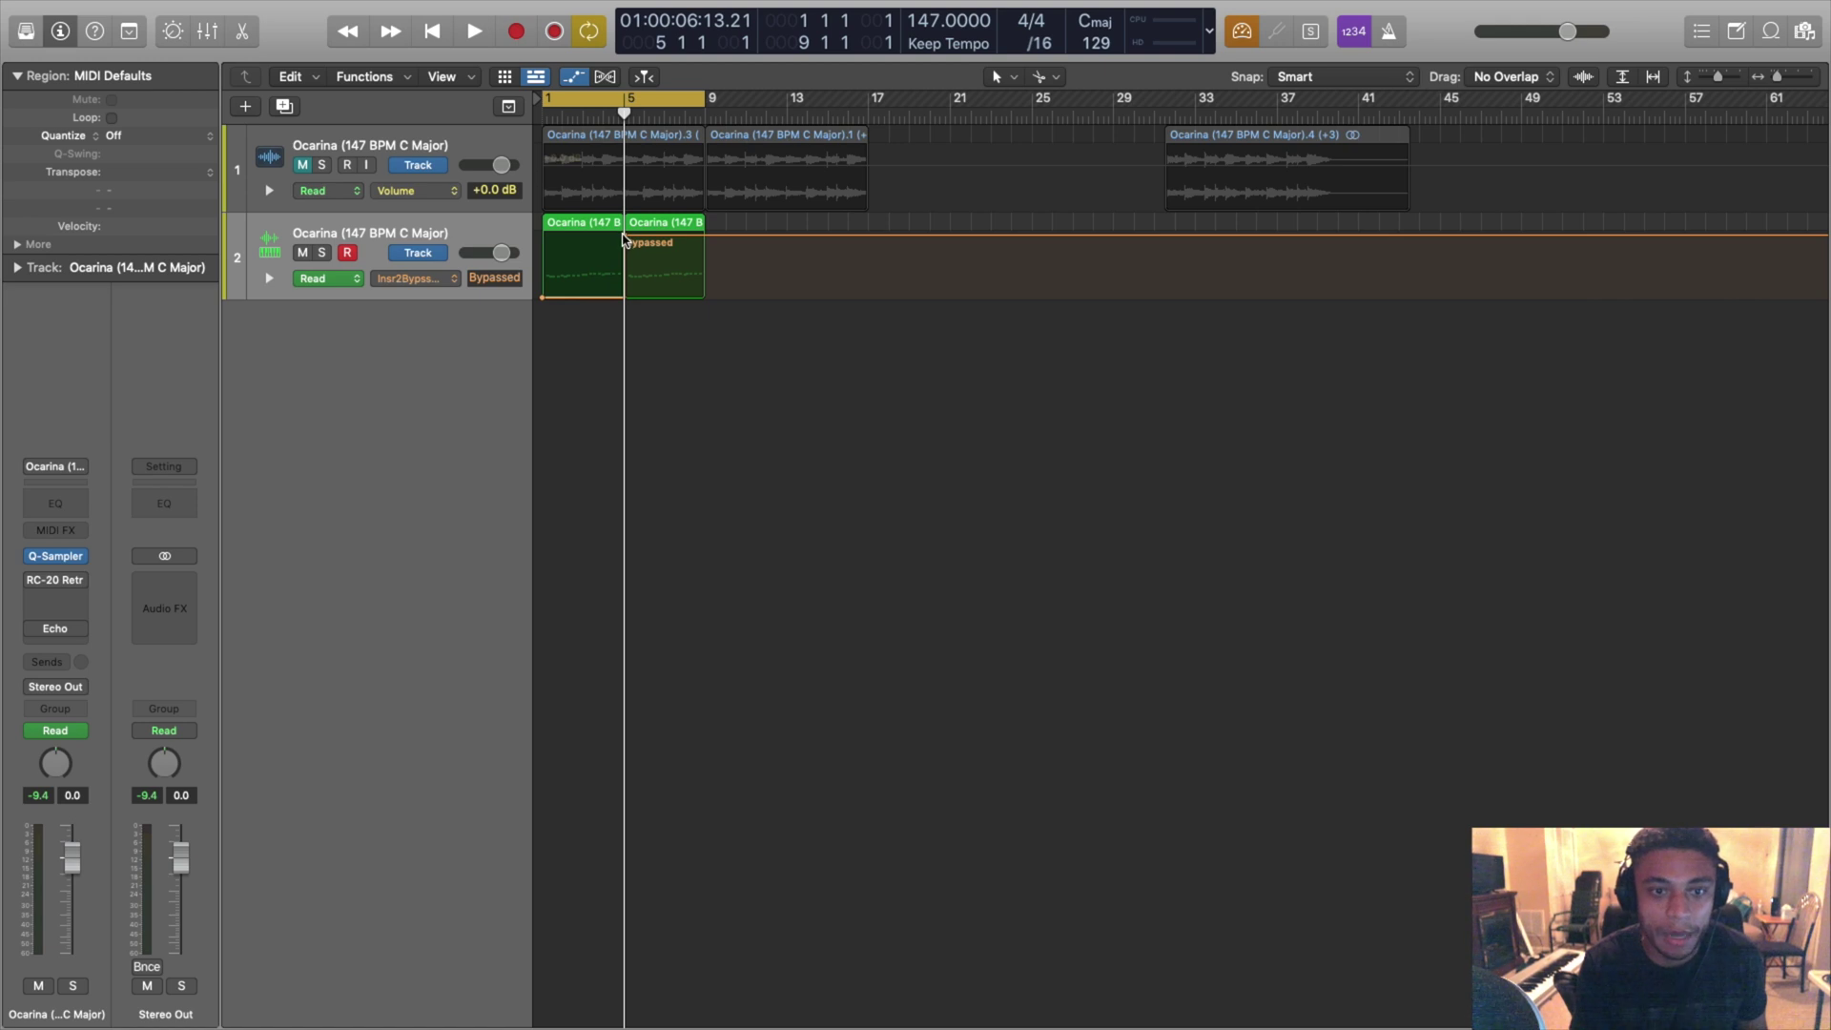
key(Return)
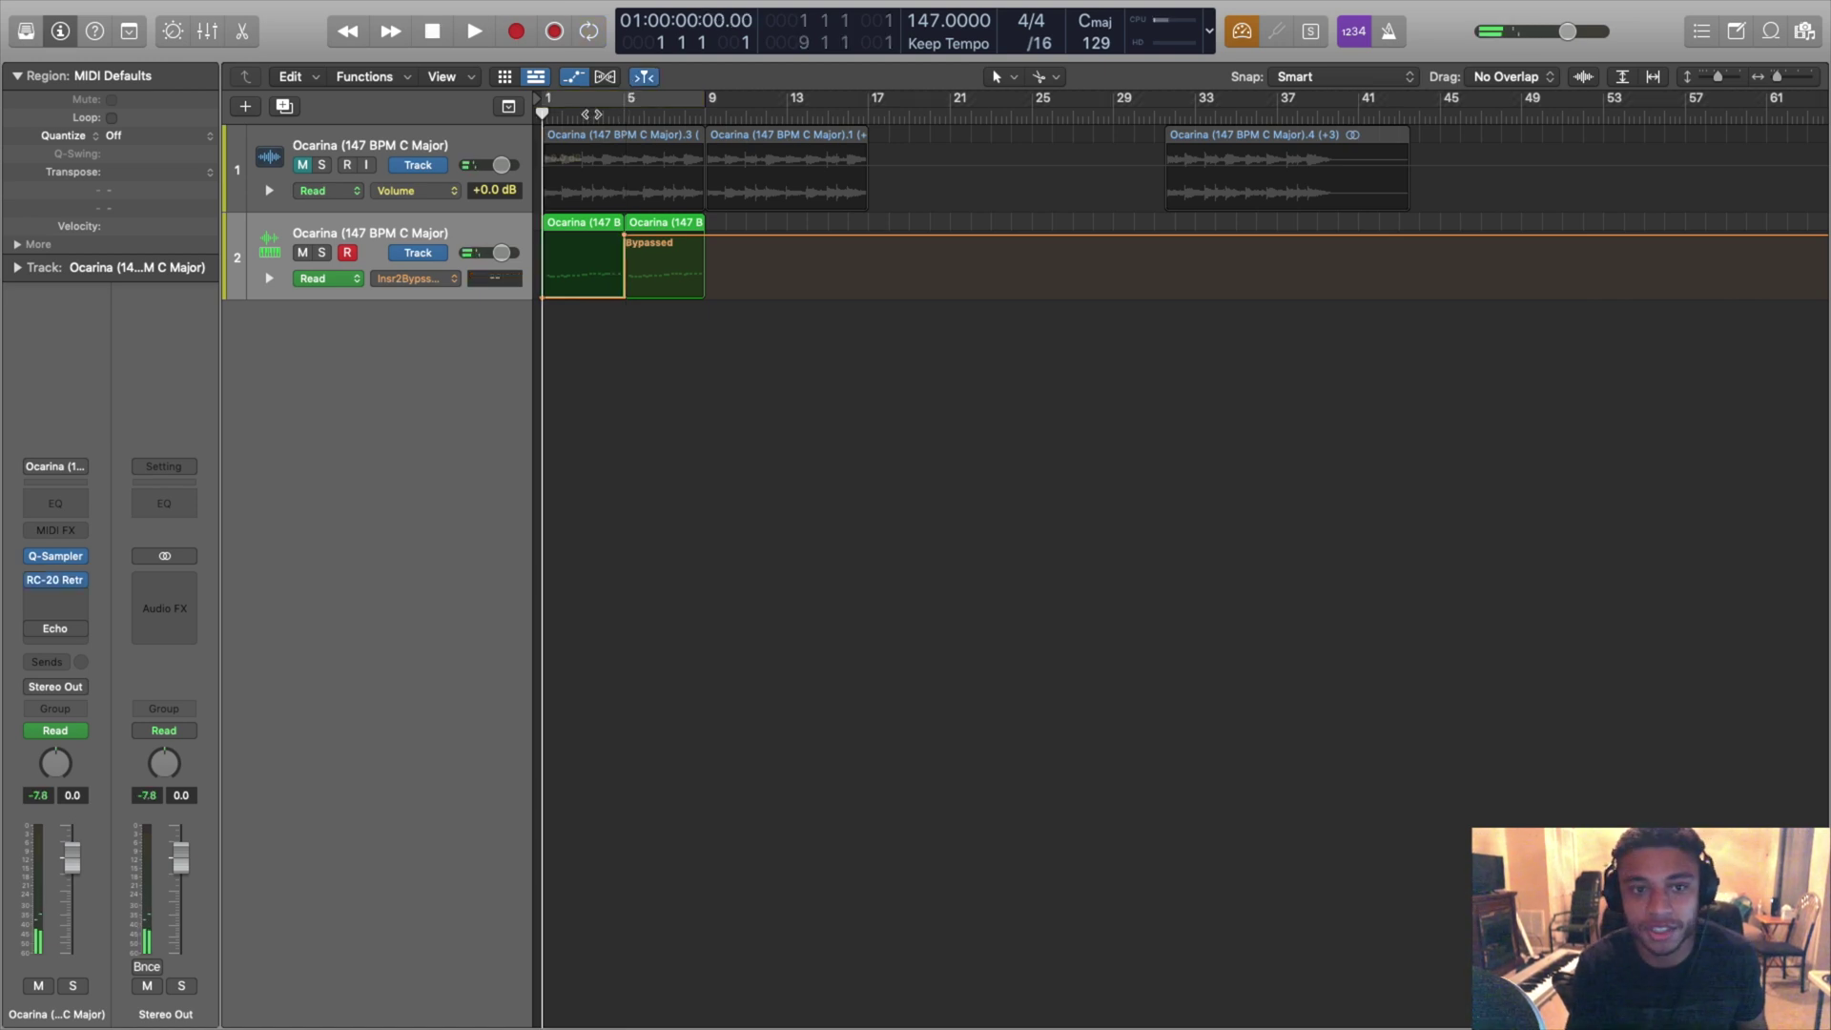
key(space)
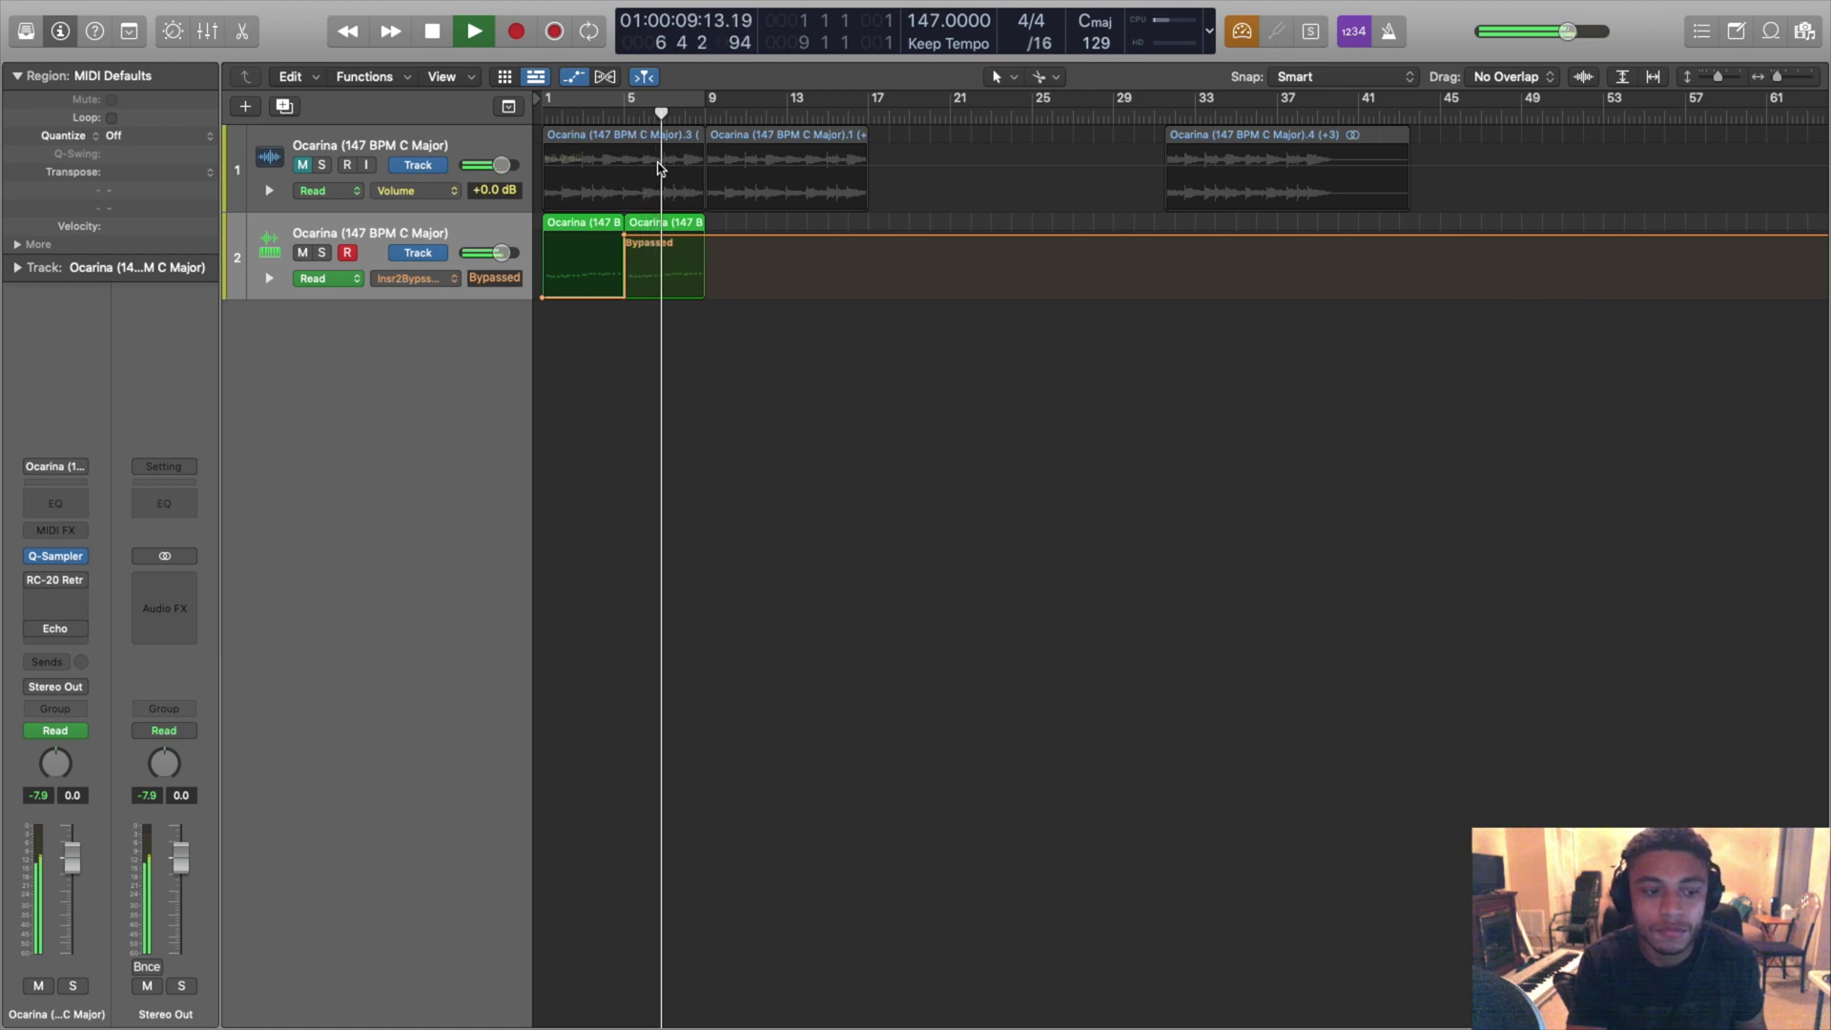
key(space)
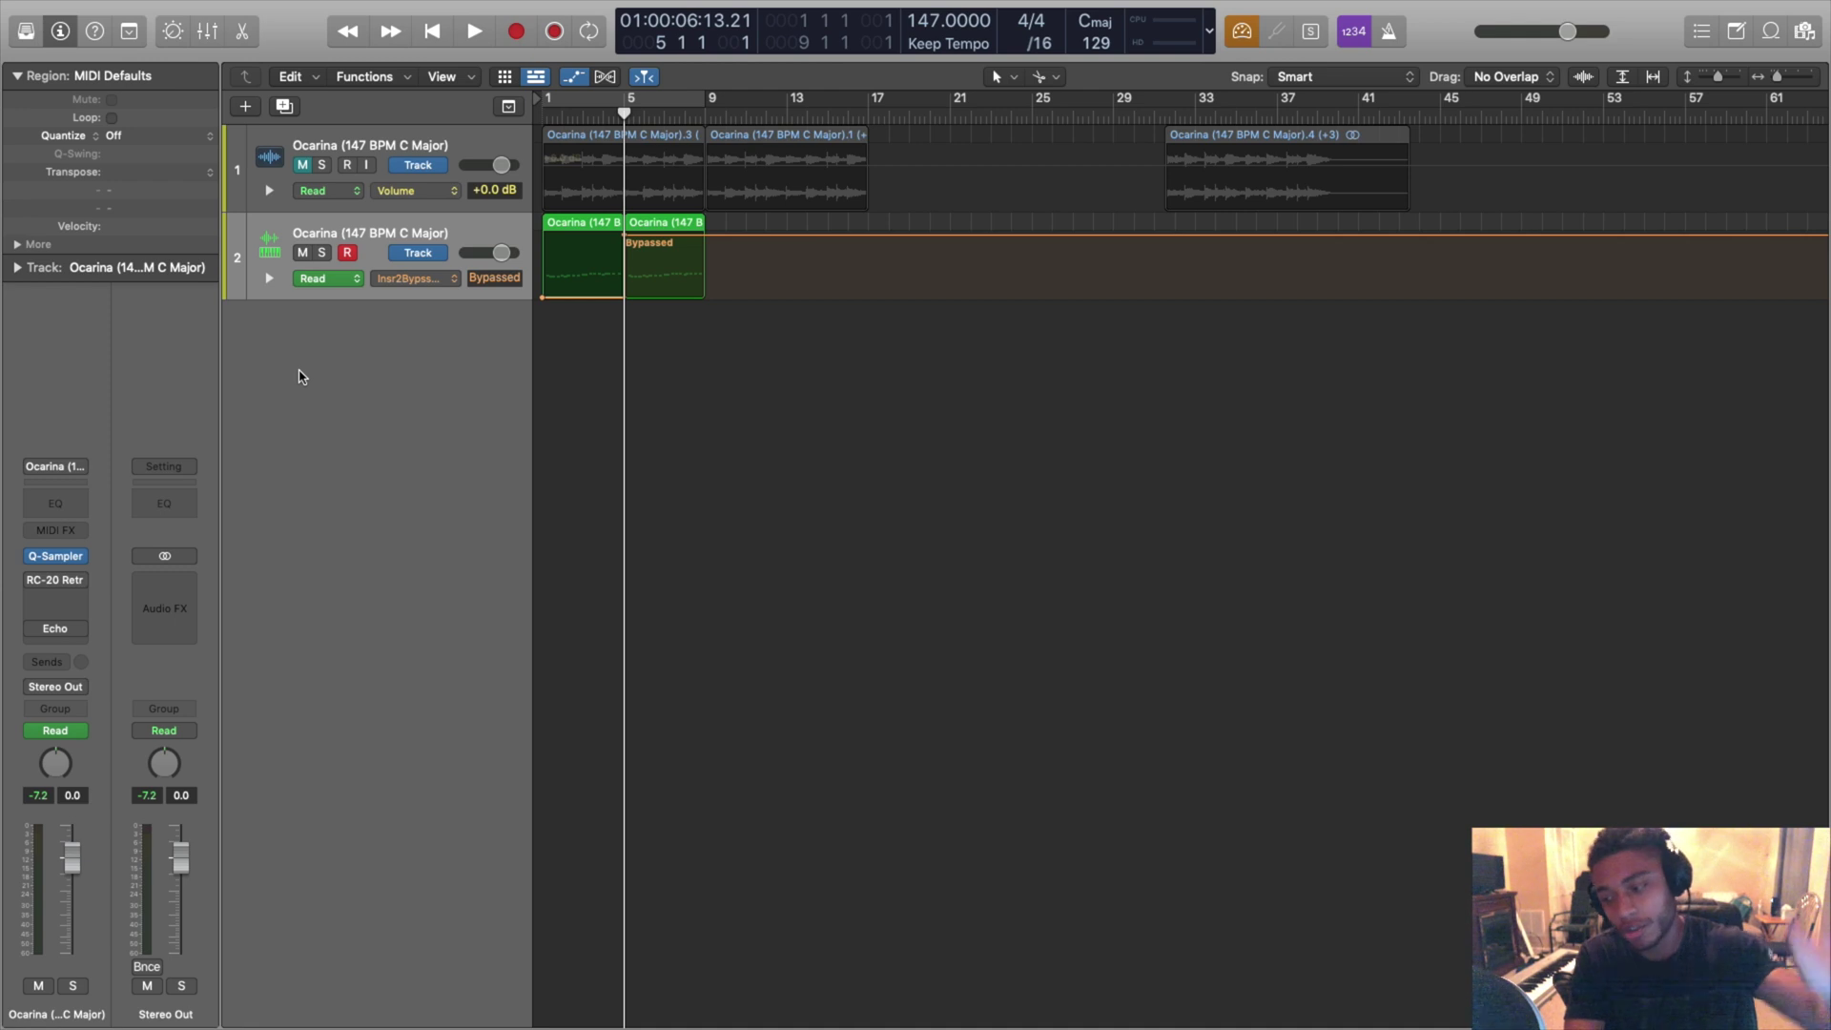
mouse_move(56, 583)
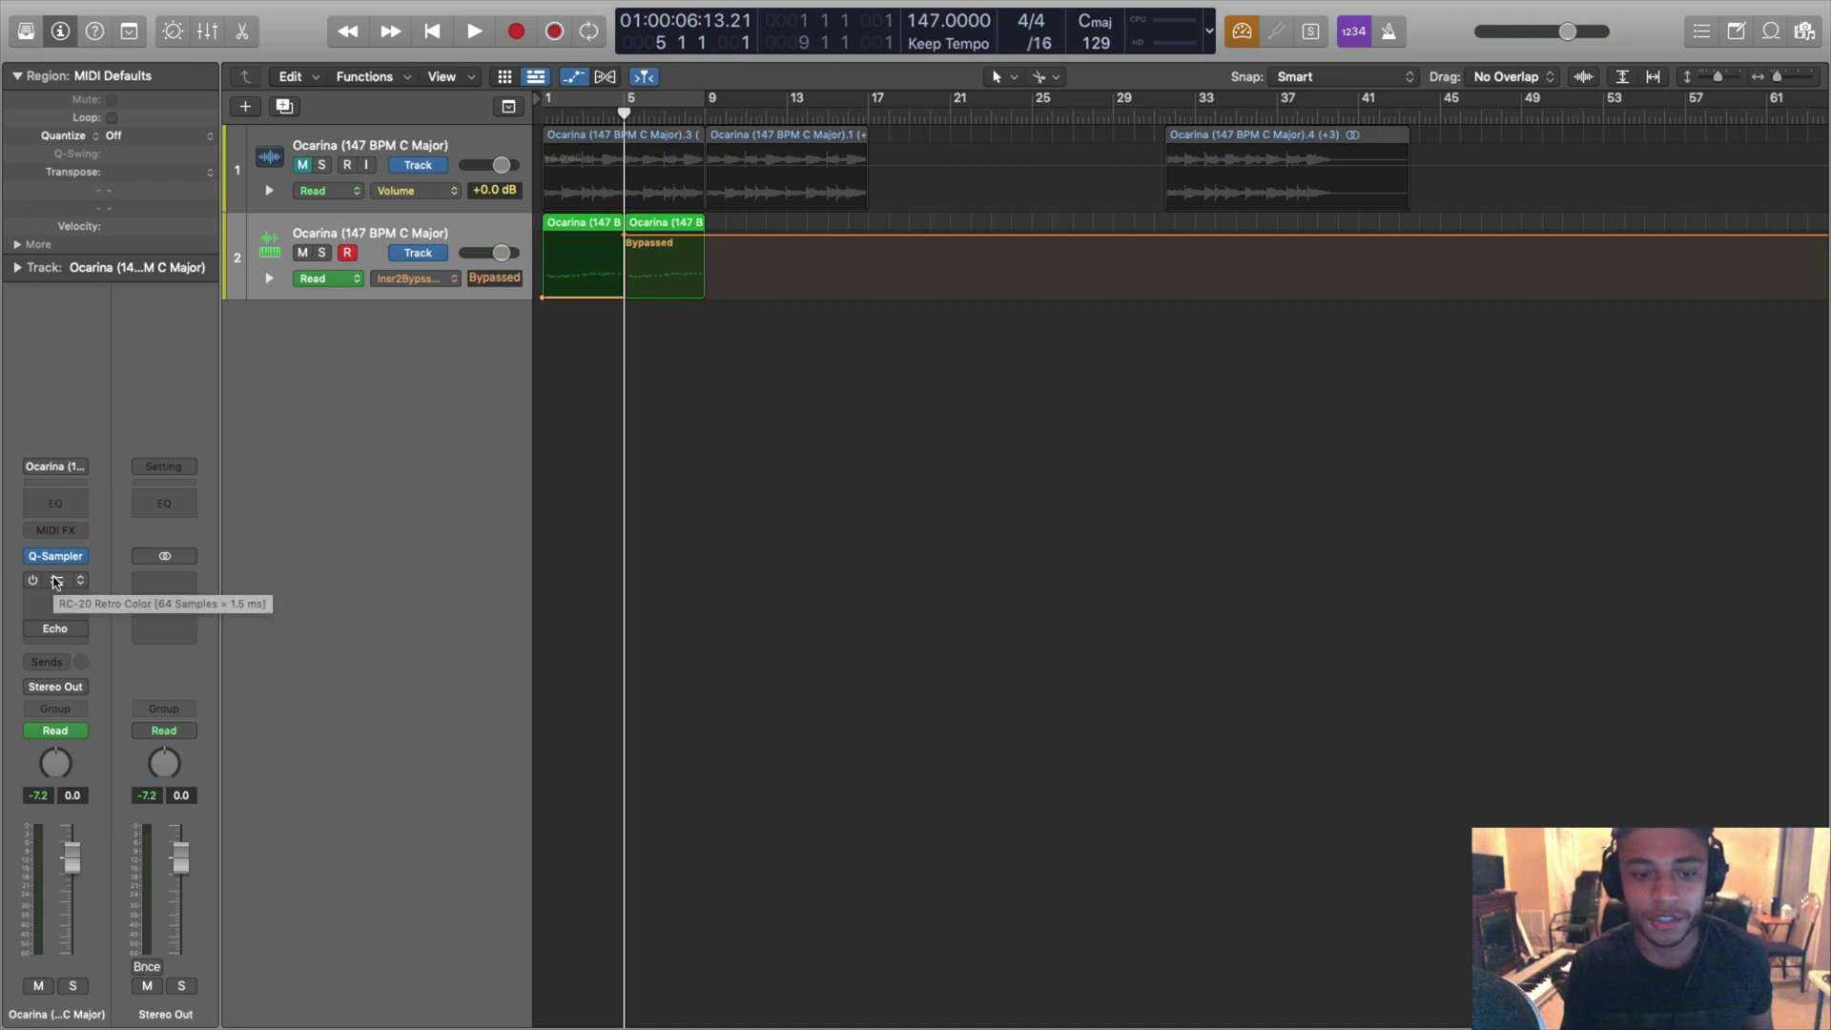
Step: Open the Q-Sampler instrument on the sampler Ocarina track to show its transient slices
click(61, 557)
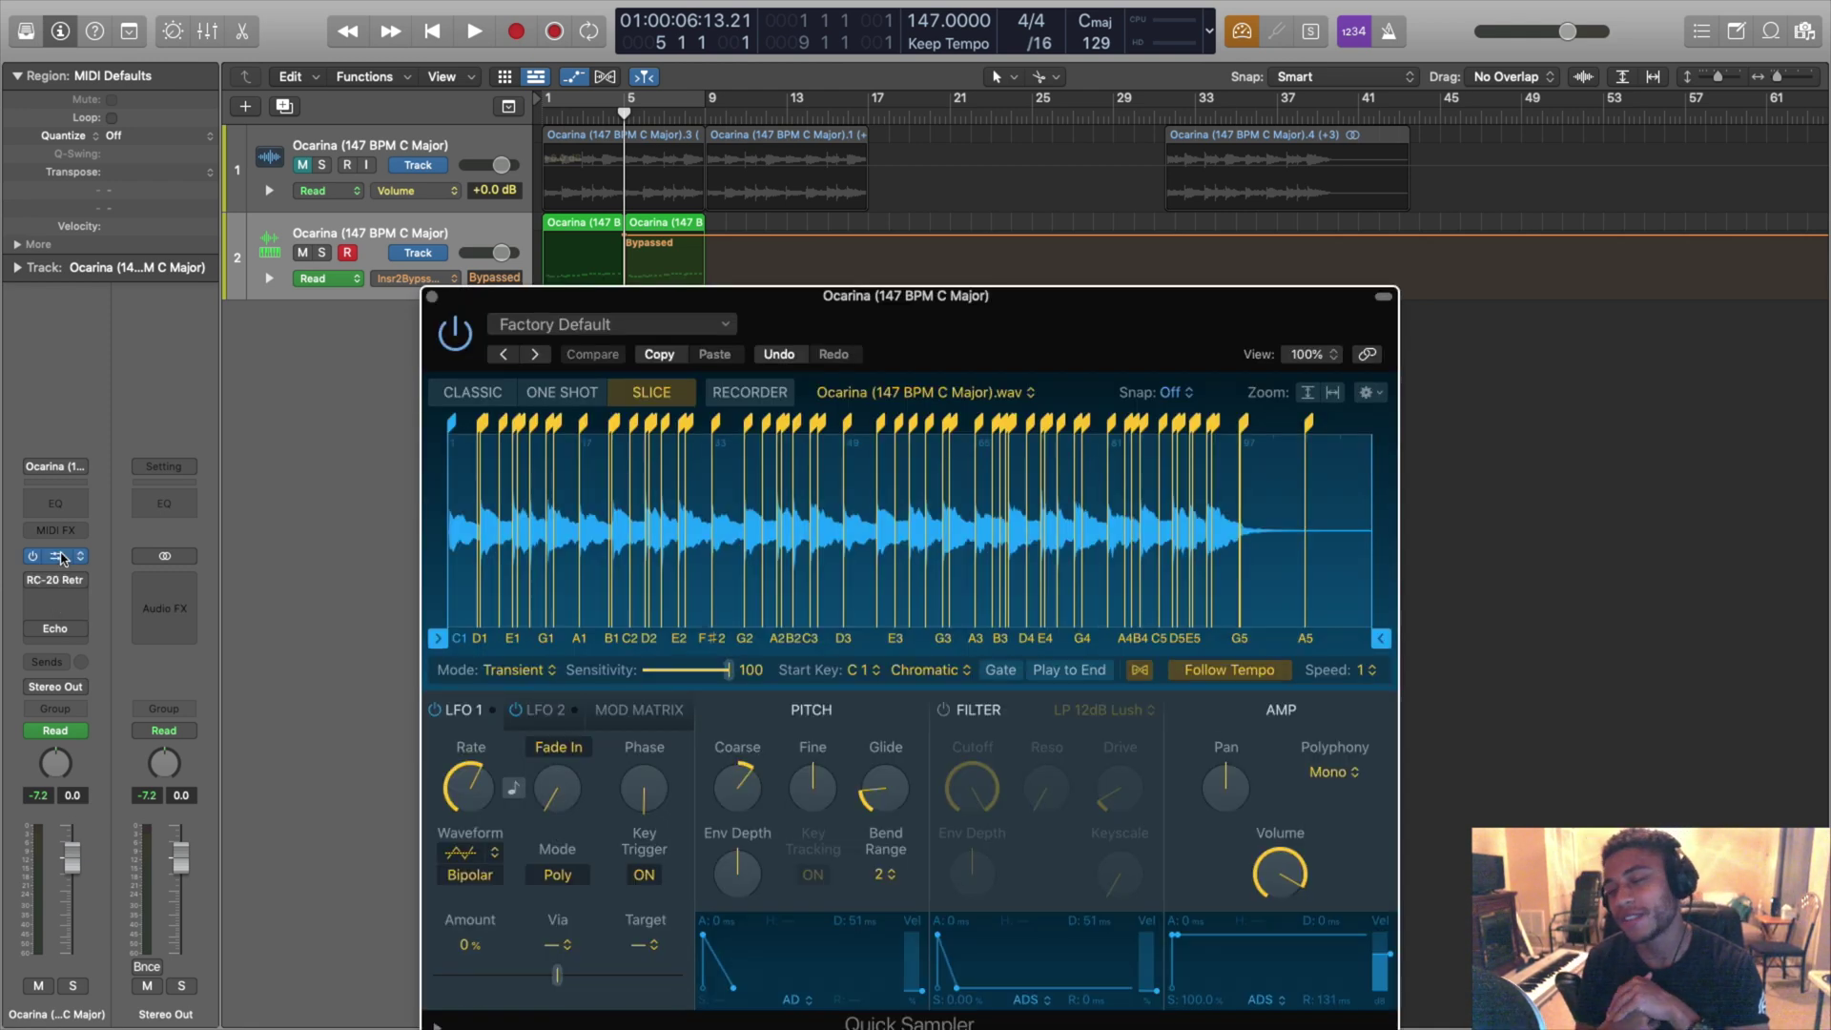